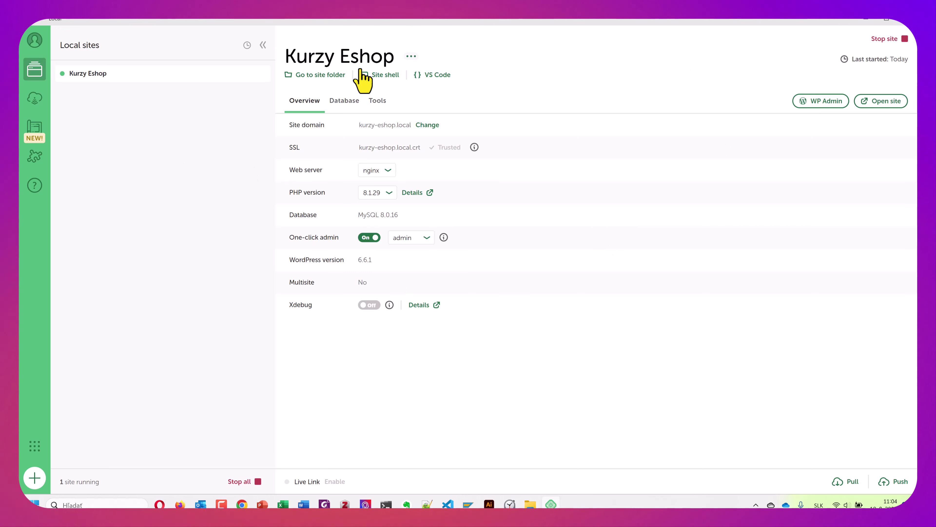
Bring the Opera window with the VITA Eshop WooCommerce admin home to the front.
mouse_move(162, 499)
left_click(124, 476)
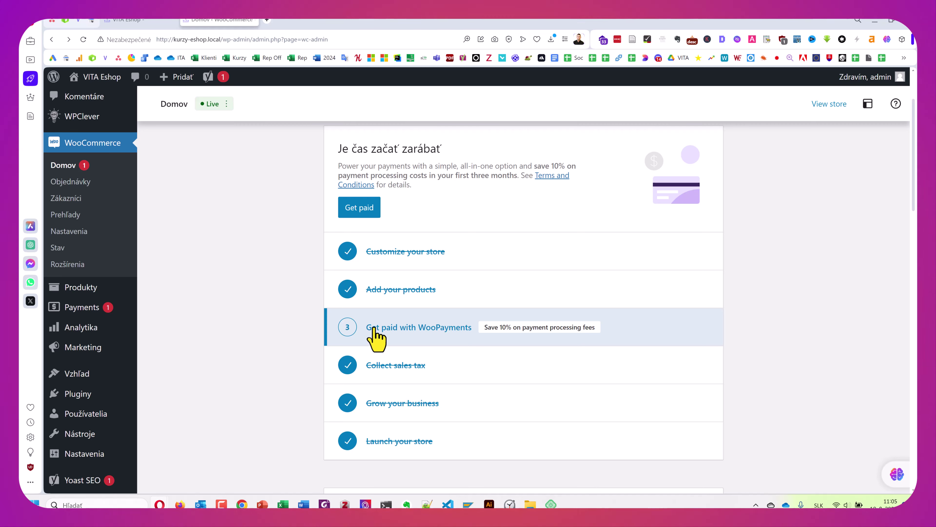
Hide the store setup task list (Skryť zoznam nastavenia), then open Manage site visibility.
scroll(736, 366, "up", 1)
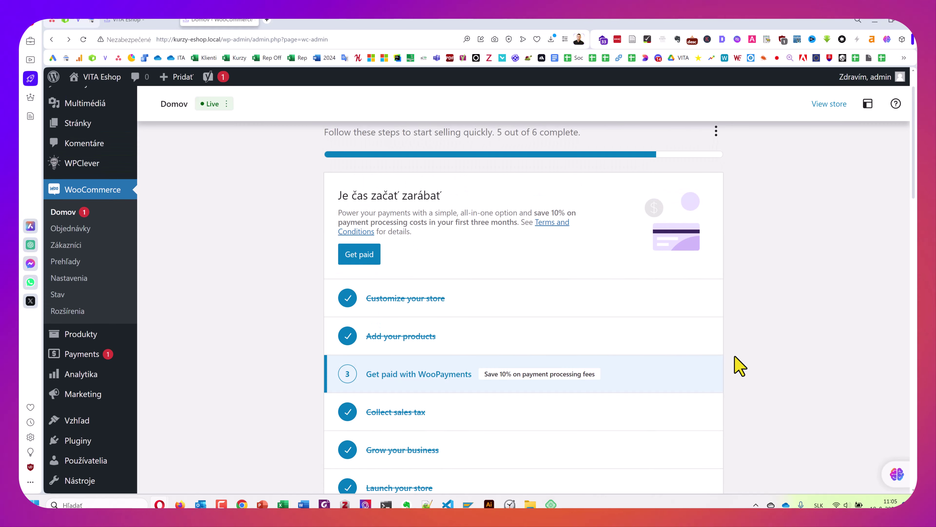
scroll(557, 254, "up", 1)
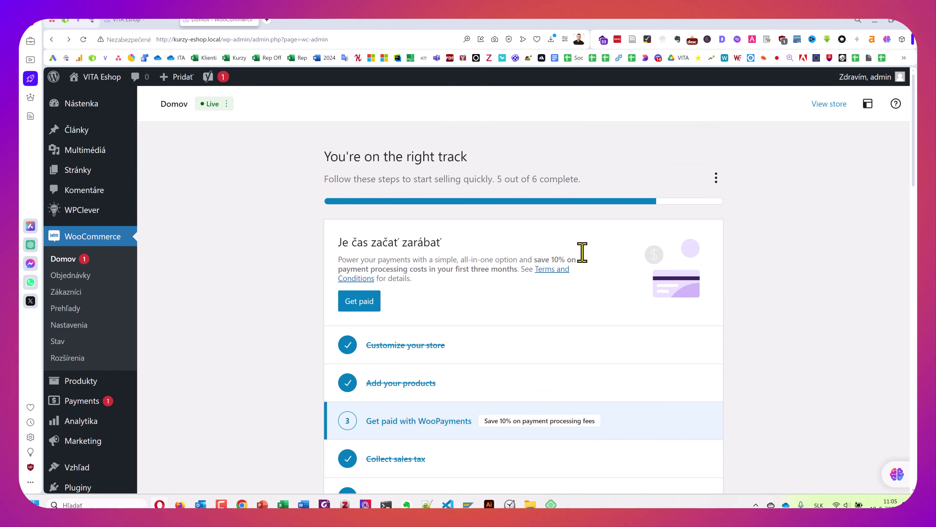
left_click(716, 180)
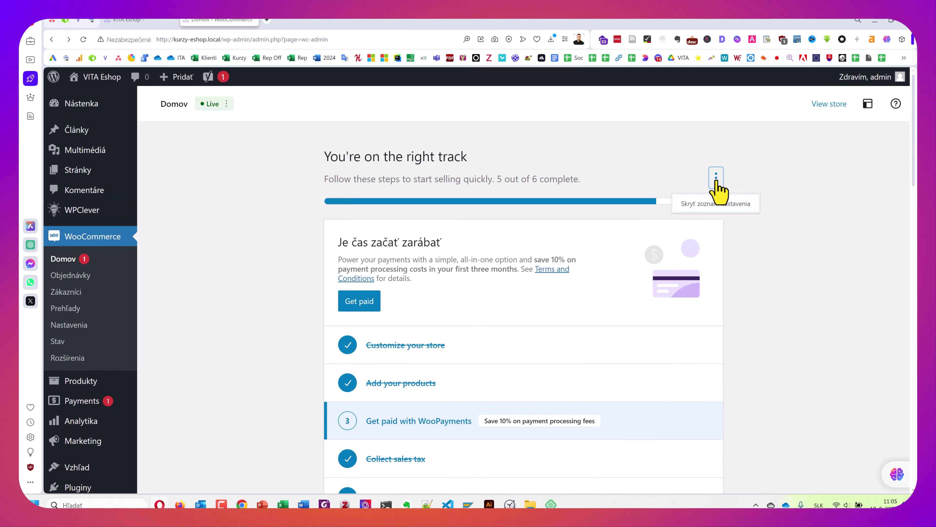
left_click(722, 209)
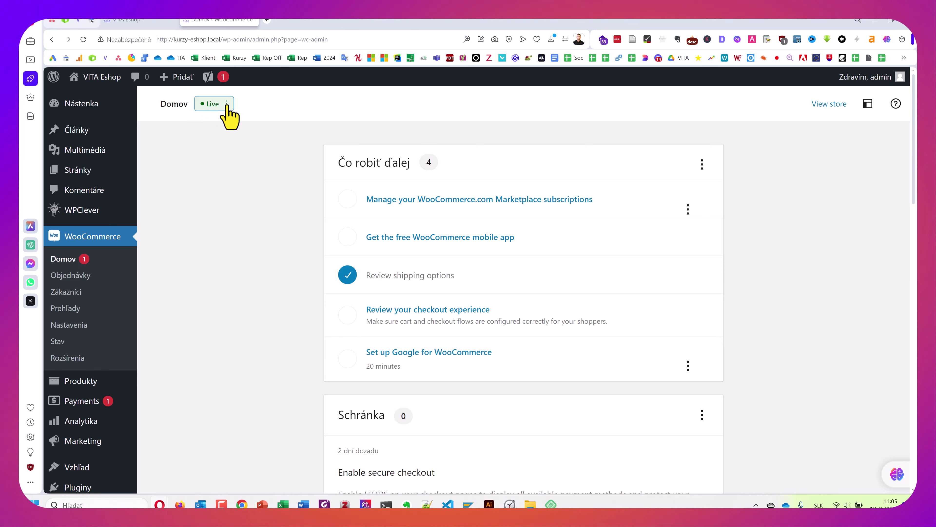
left_click(226, 104)
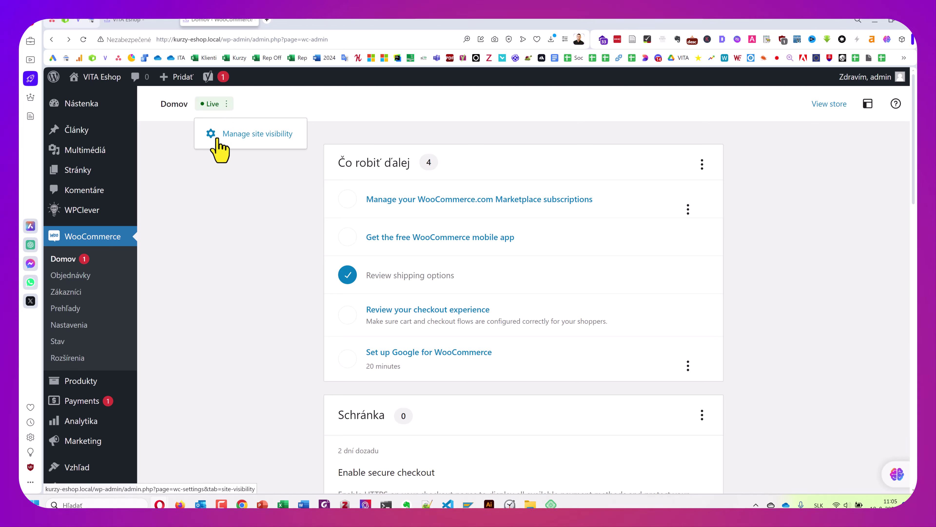
left_click(257, 138)
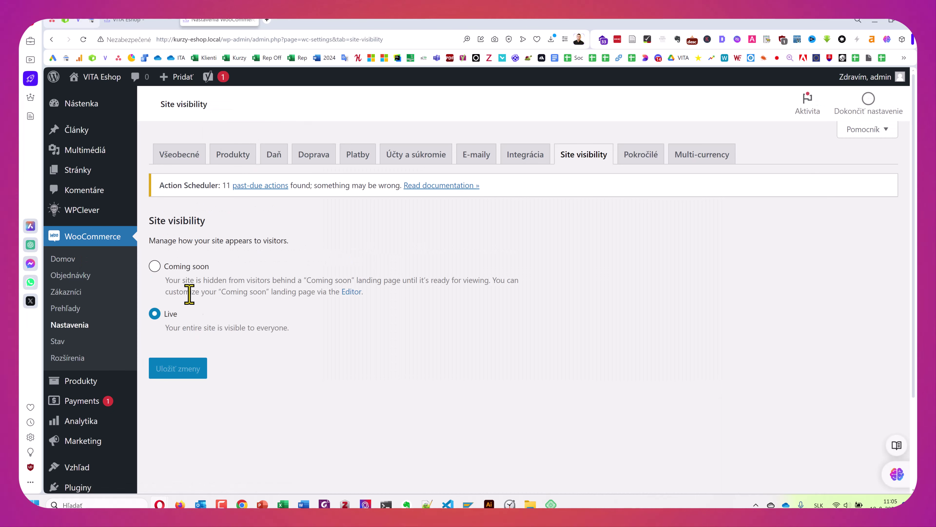
Choose Coming soon with private-link sharing on, copy the share link, and open a new tab.
left_click(187, 270)
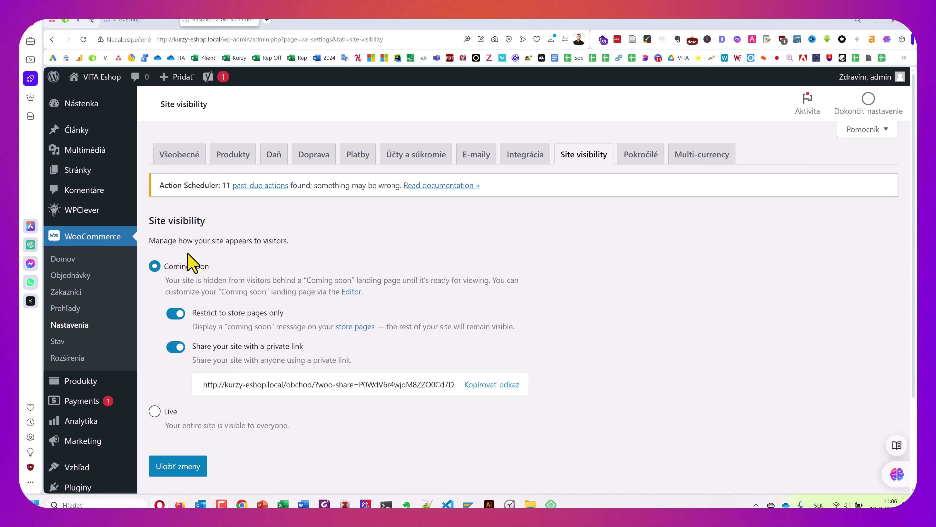
left_click(175, 347)
left_click(176, 348)
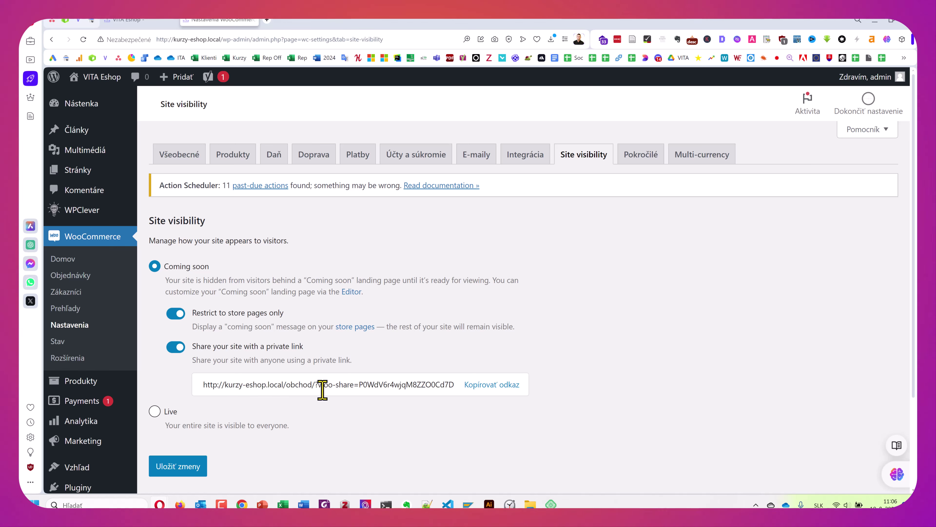
left_click(471, 384)
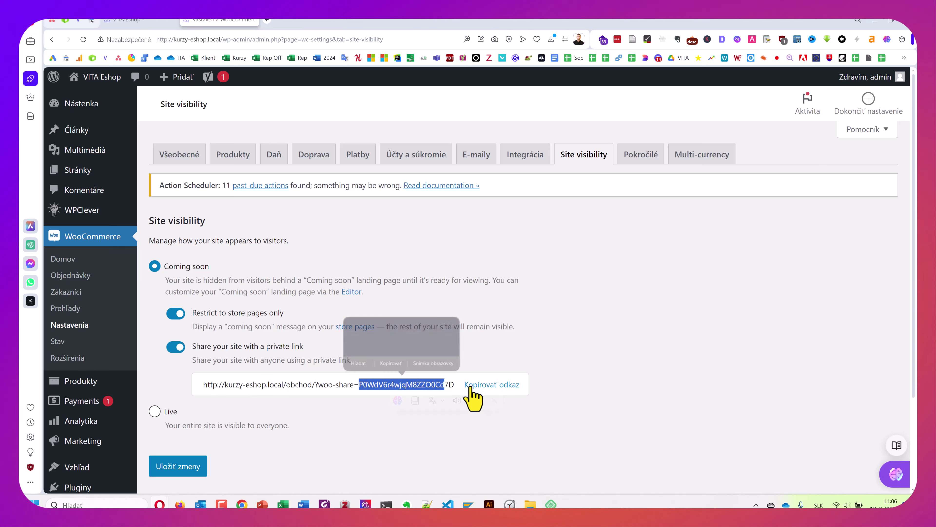
left_click(266, 20)
Load the private share link to see the shop's 4 products, then return to Site visibility settings.
type("http://kurzy-eshop.local/obchod/?woo-share=P0WdV6r4wJLM8ZZO0Cd7Dl6r5jZDALV9")
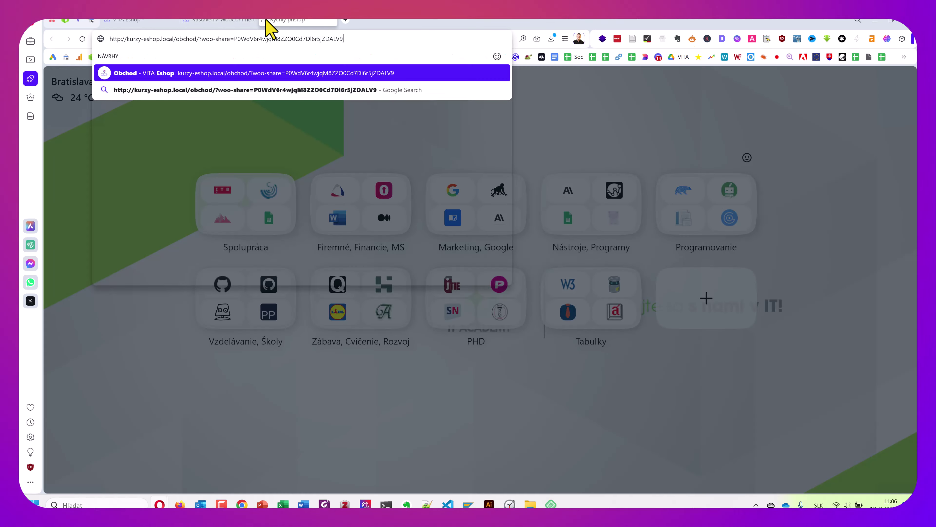
key("Return")
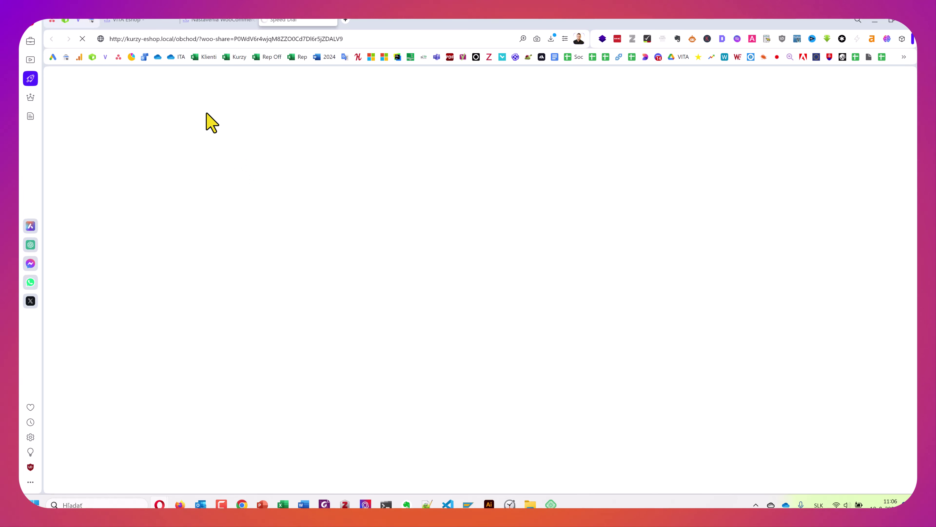
left_click(216, 21)
left_click(307, 21)
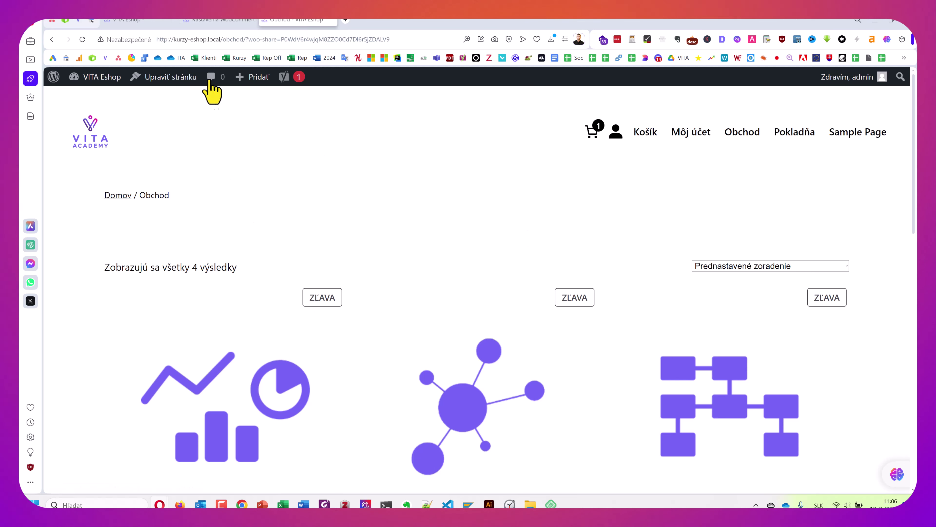
left_click(218, 21)
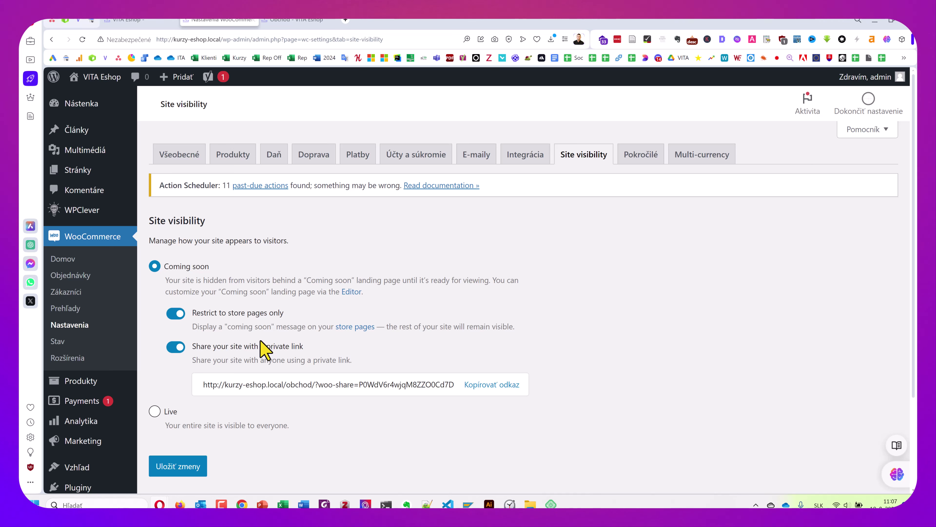
Open the Coming soon template in the site editor and switch it to the code editor.
left_click(350, 292)
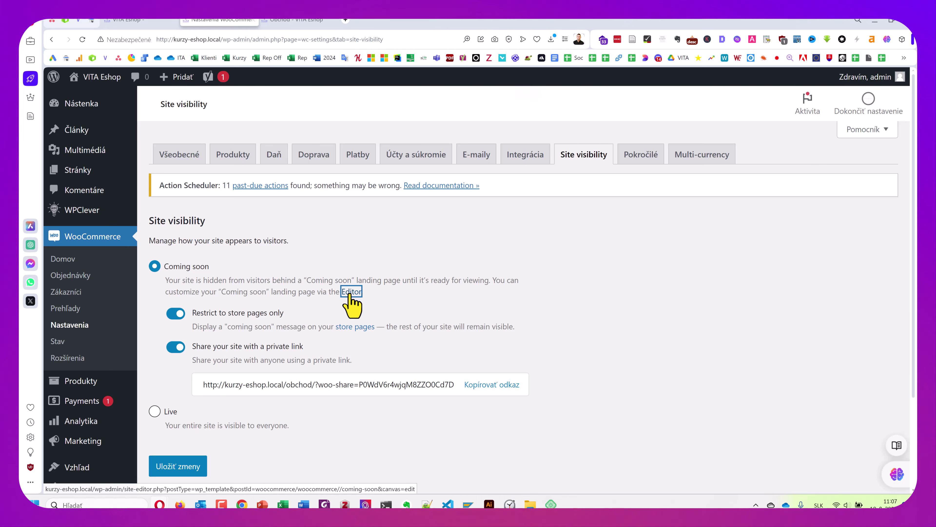
left_click(529, 92)
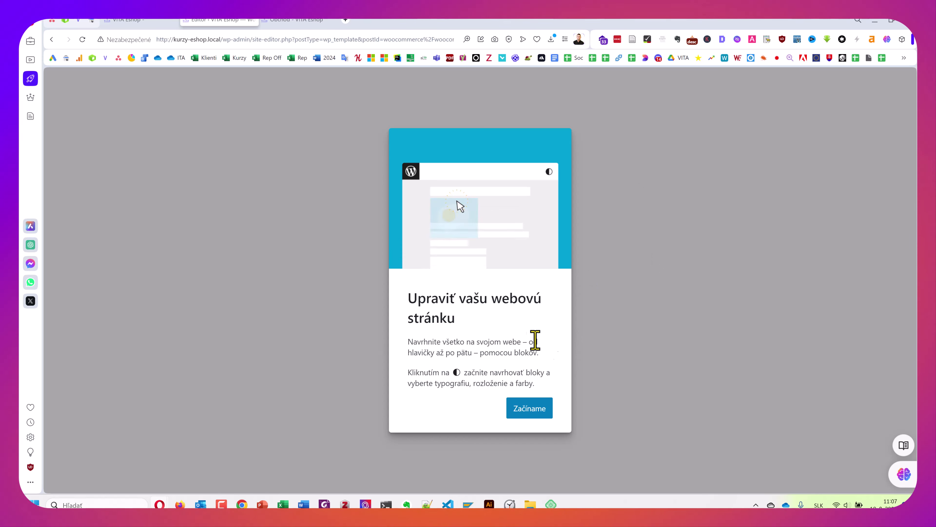
left_click(531, 409)
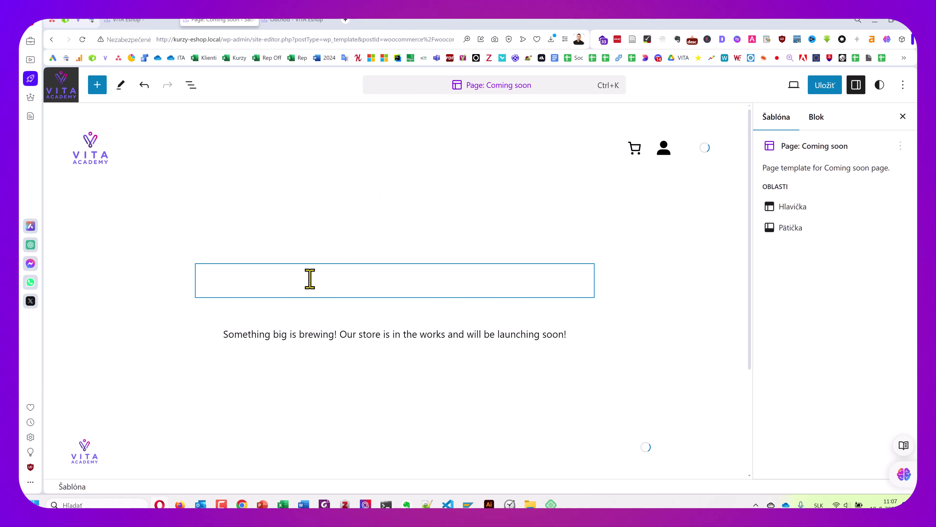
scroll(466, 303, "down", 3)
scroll(420, 267, "up", 3)
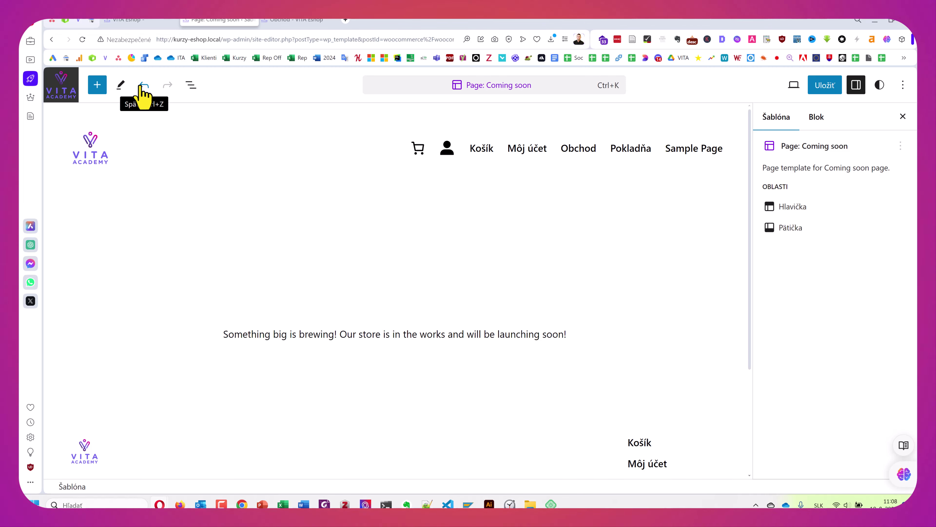
left_click(903, 85)
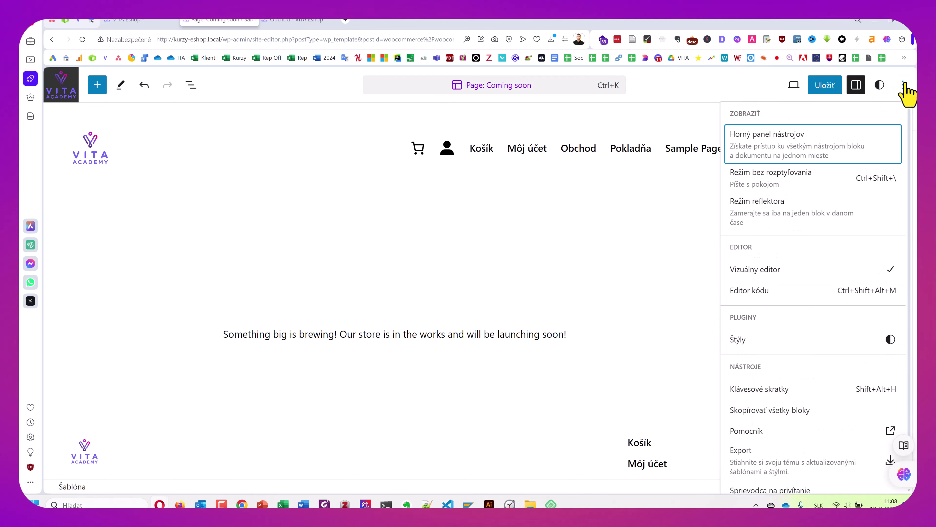
scroll(826, 229, "down", 1)
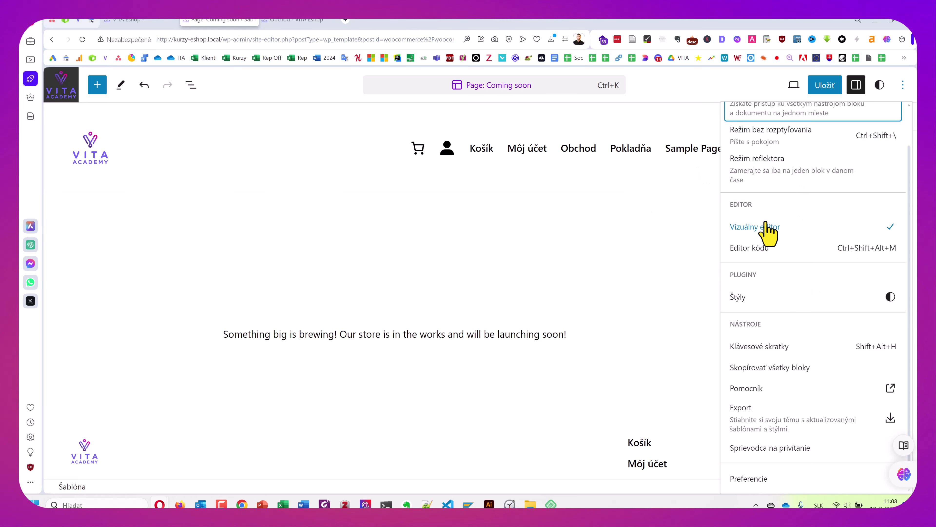
left_click(758, 248)
Inspect the twentytwentyfour template code, then leave the editor unsaved for the Dashboard (Nástenka).
double_click(264, 275)
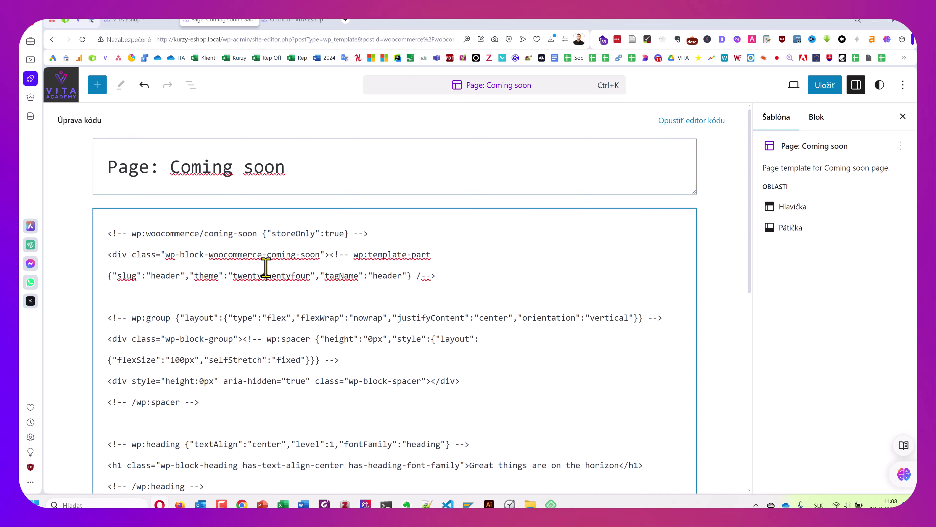
left_click_drag(263, 275, 361, 489)
left_click(178, 313)
scroll(178, 311, "up", 6)
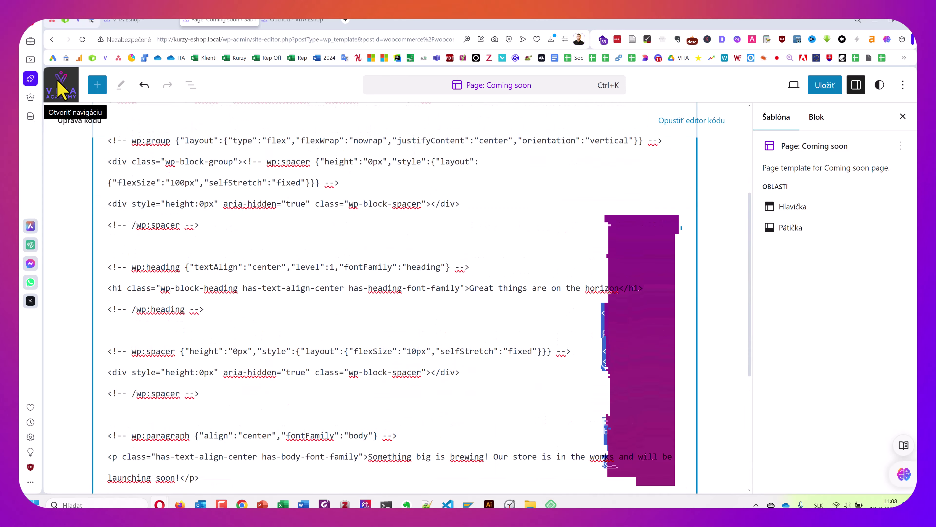
left_click(60, 88)
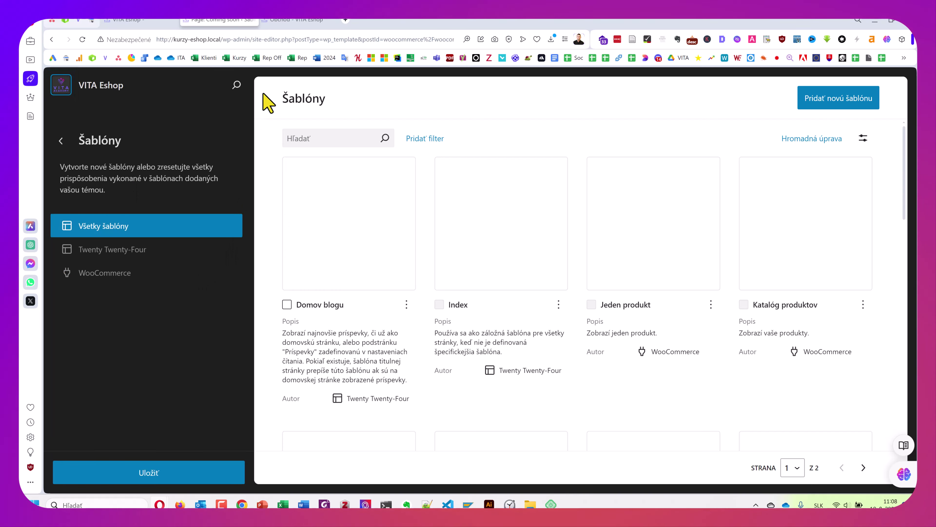
left_click(61, 142)
left_click(62, 140)
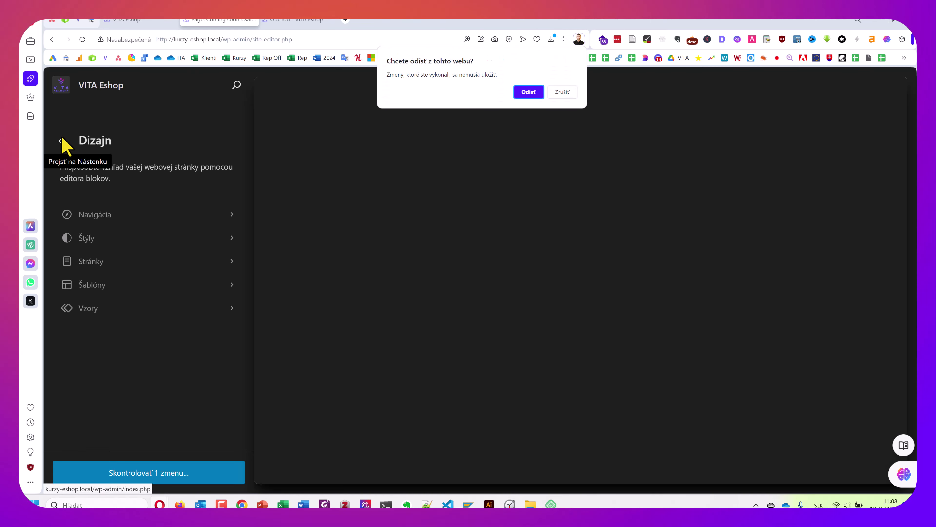
left_click(529, 93)
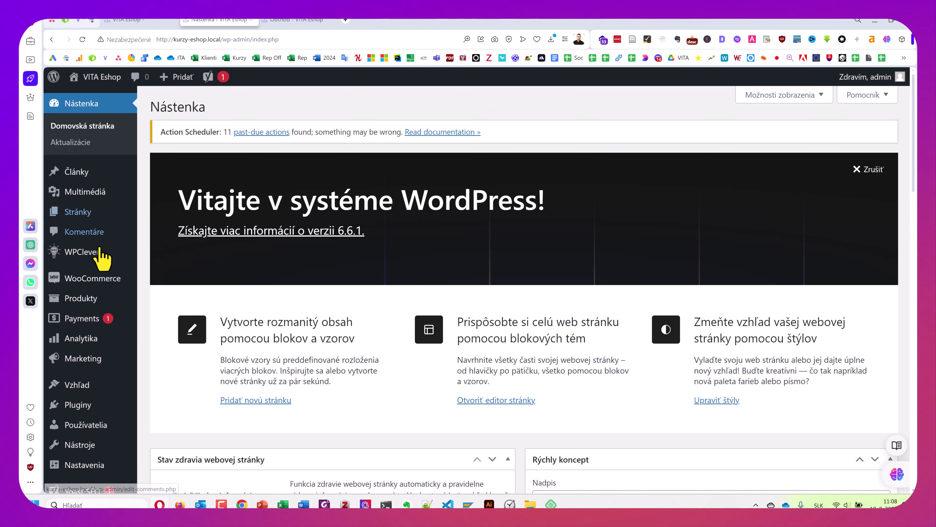
Back on Site visibility, select Coming soon, revealing the store-pages-only and private-link options.
left_click(111, 279)
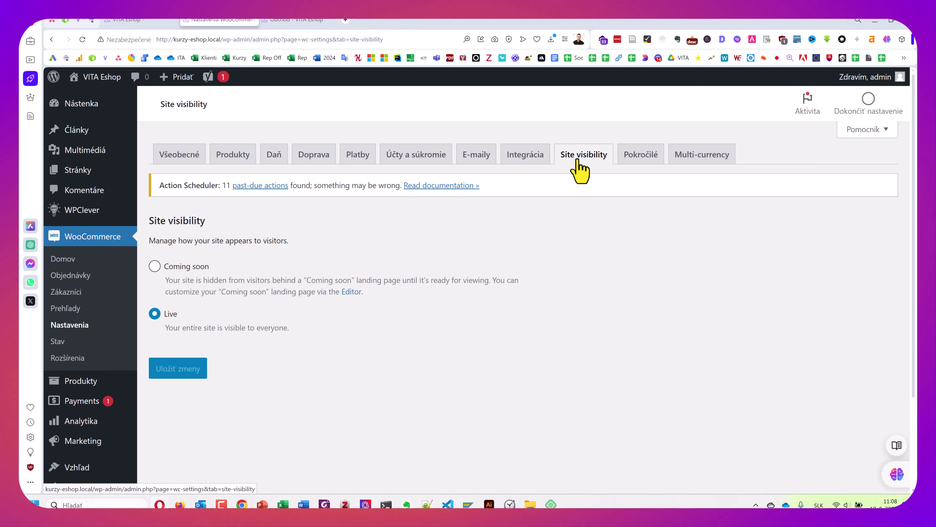
left_click(155, 266)
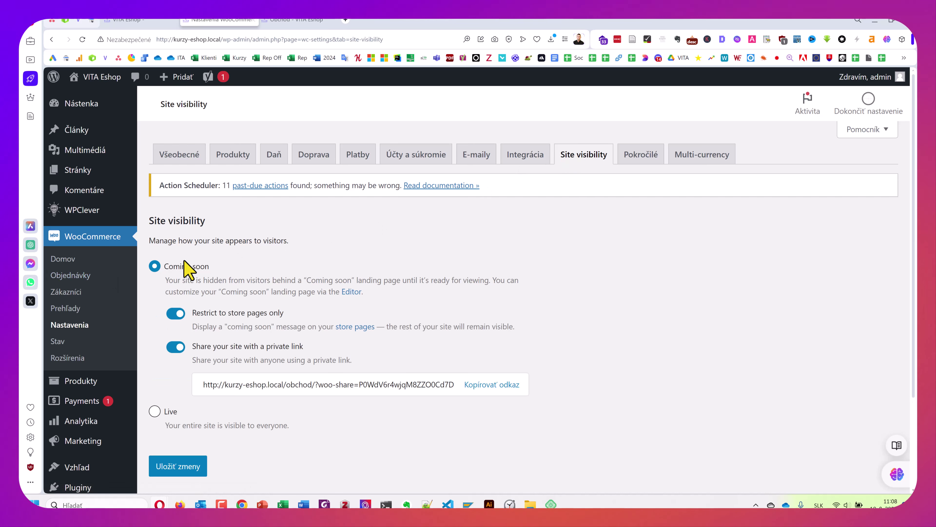
scroll(174, 317, "down", 1)
left_click(157, 363)
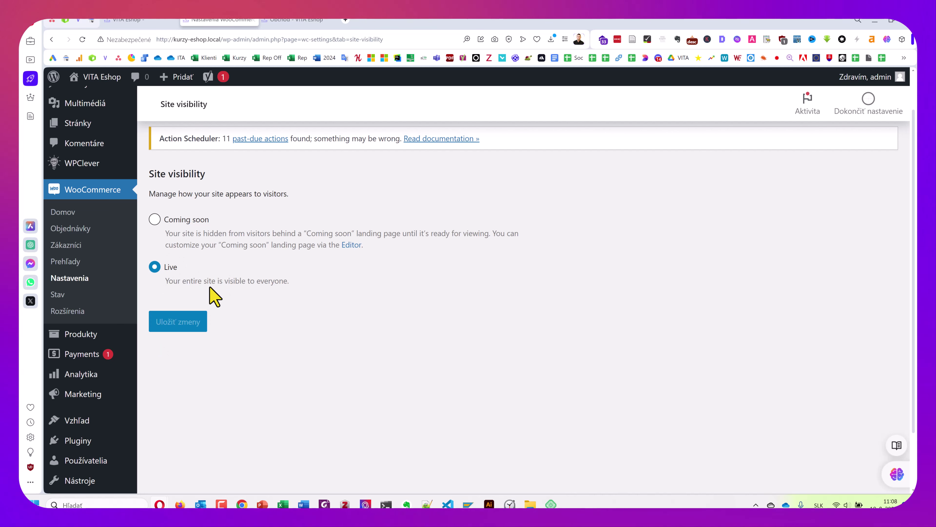
left_click(155, 219)
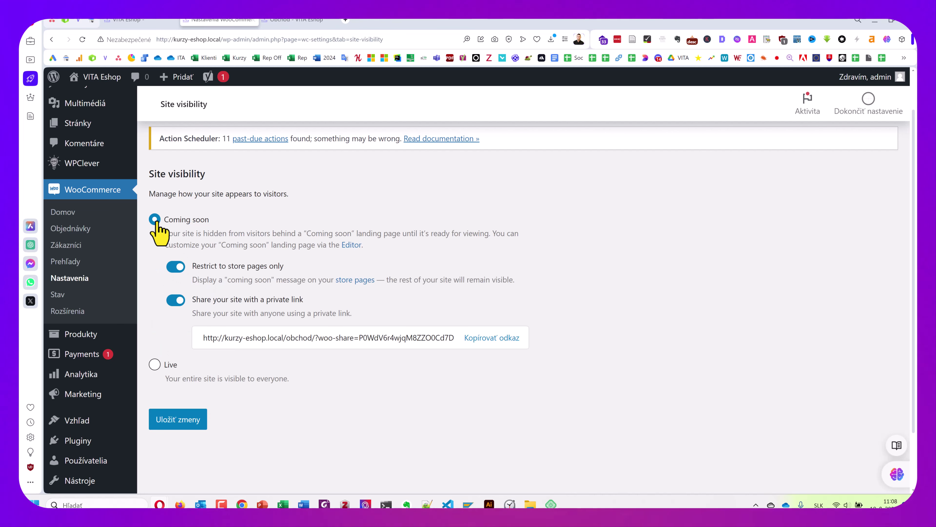
scroll(438, 219, "up", 2)
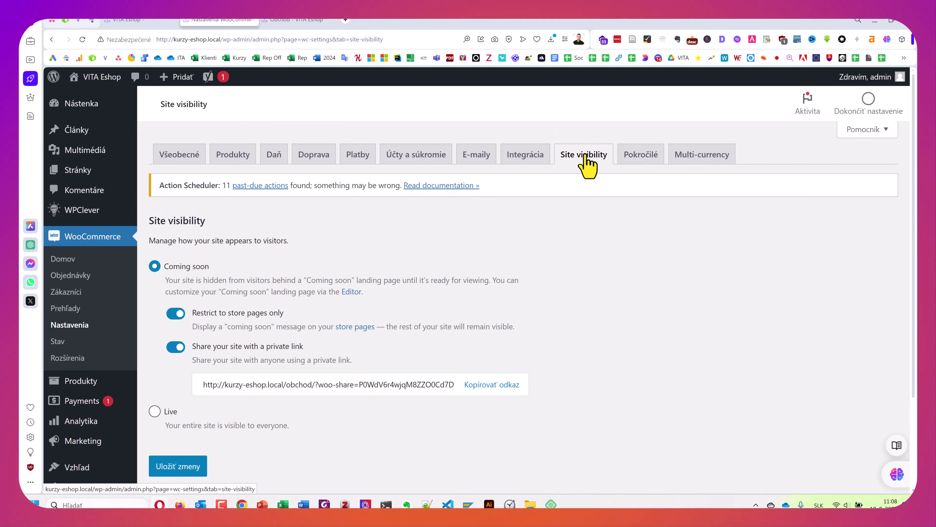
scroll(258, 277, "down", 2)
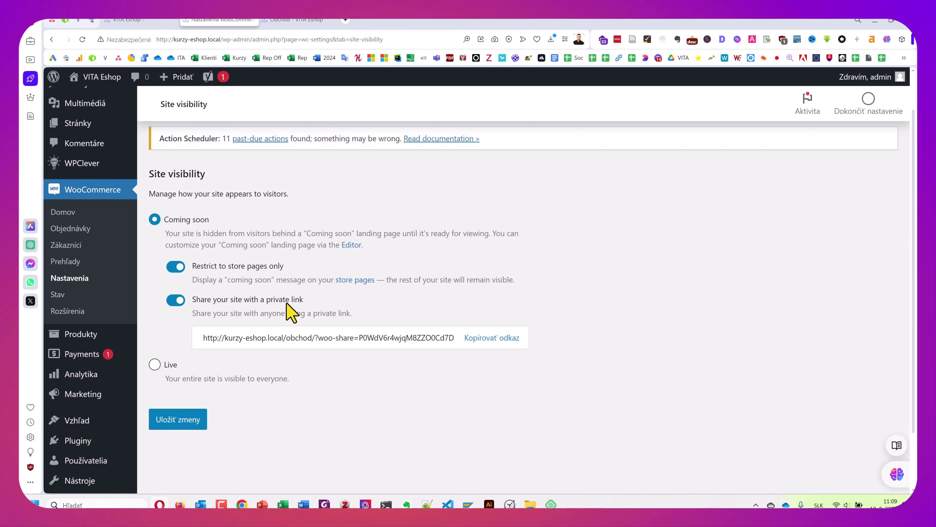
scroll(289, 312, "up", 2)
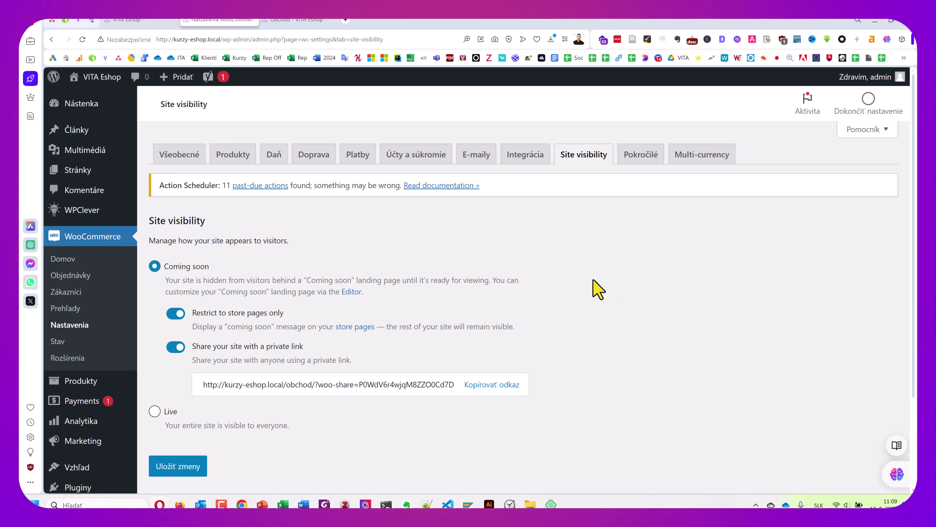
Open the local site's WooCommerce System status (Stav), discarding the unsaved visibility change.
left_click(61, 344)
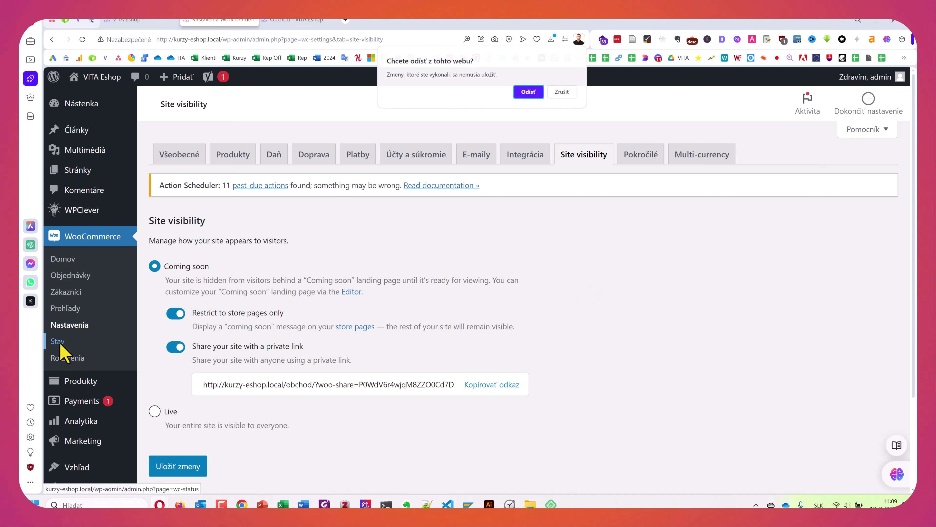
left_click(528, 92)
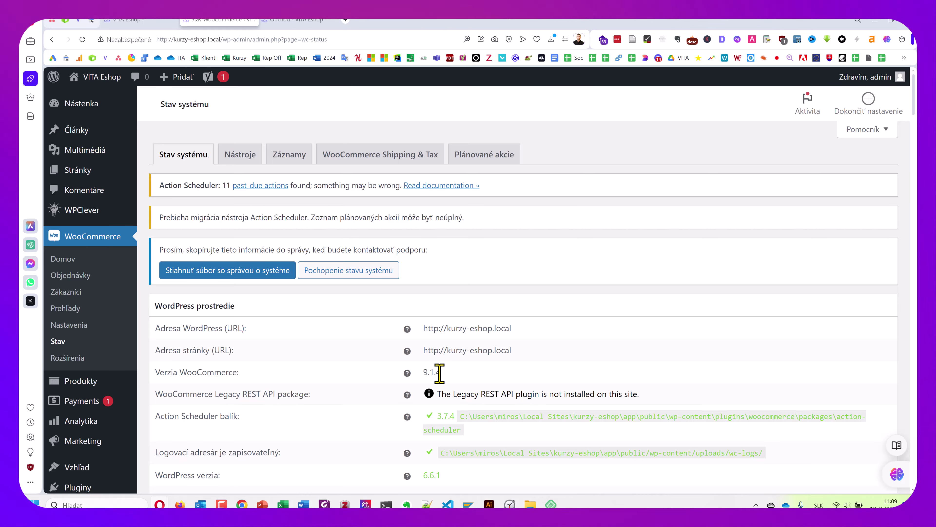
scroll(443, 375, "down", 1)
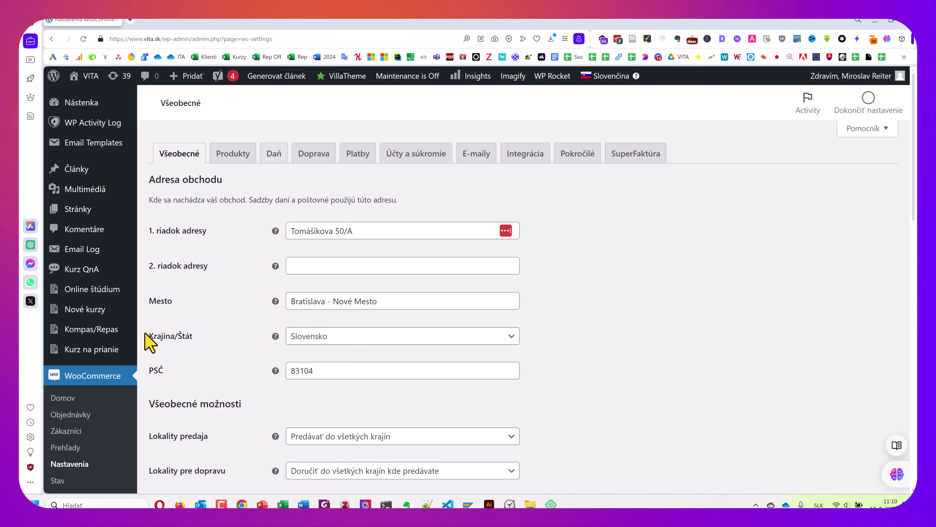
Review the vita.sk System status (WooCommerce 6.7.0, WordPress 6.0.1) and dock its window right.
scroll(199, 226, "down", 1)
scroll(558, 167, "up", 1)
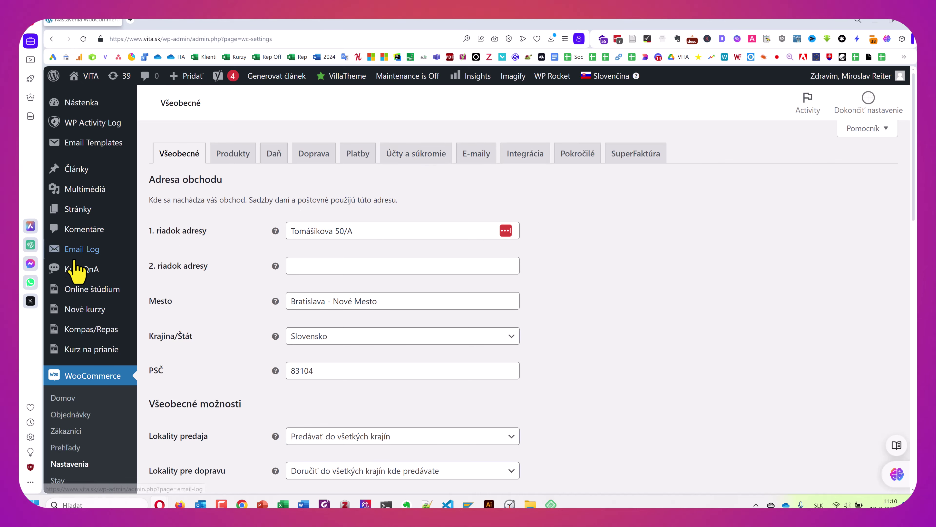
scroll(71, 302, "down", 3)
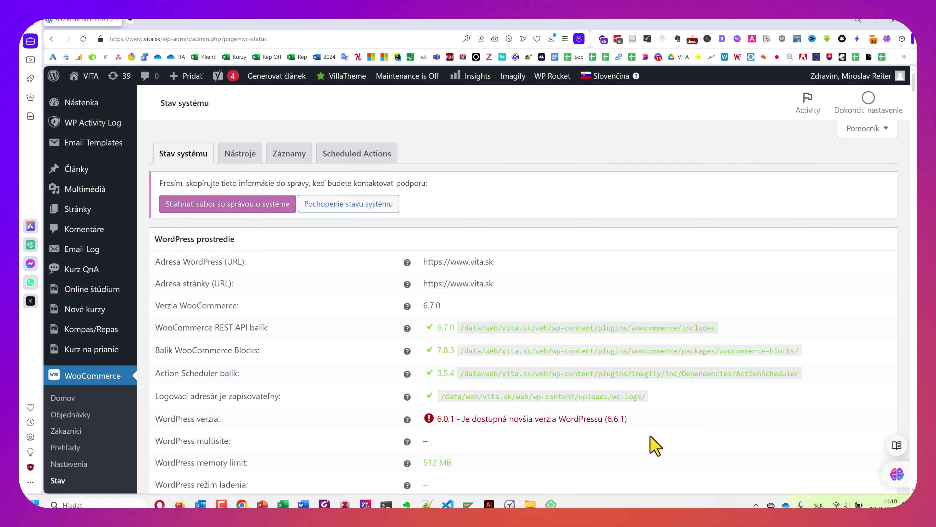
left_click_drag(428, 16, 917, 70)
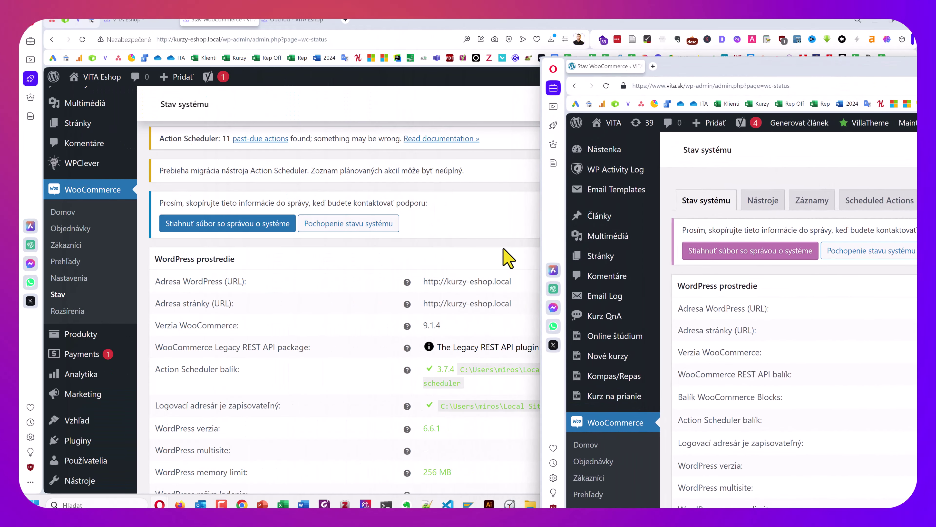
Compare the two status pages, then open the local site's Site visibility tab, still set to Live.
scroll(369, 352, "down", 1)
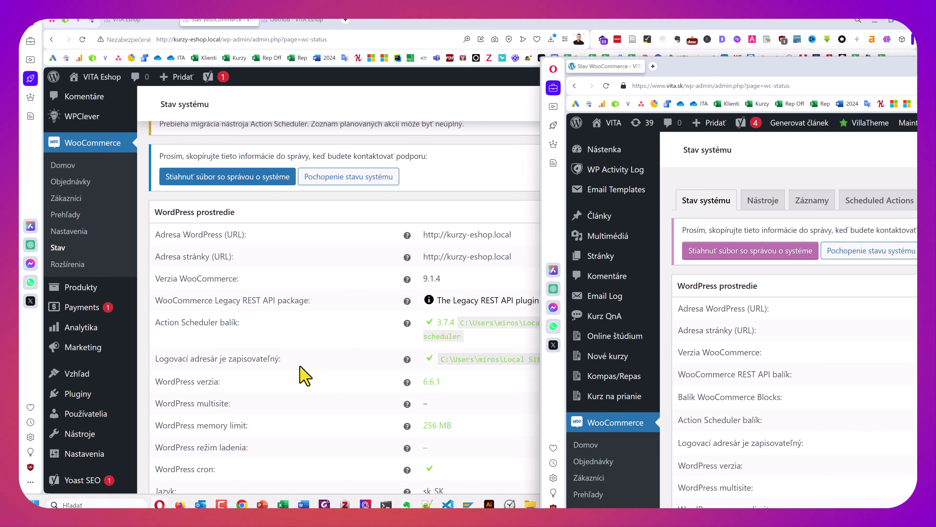
scroll(317, 381, "up", 2)
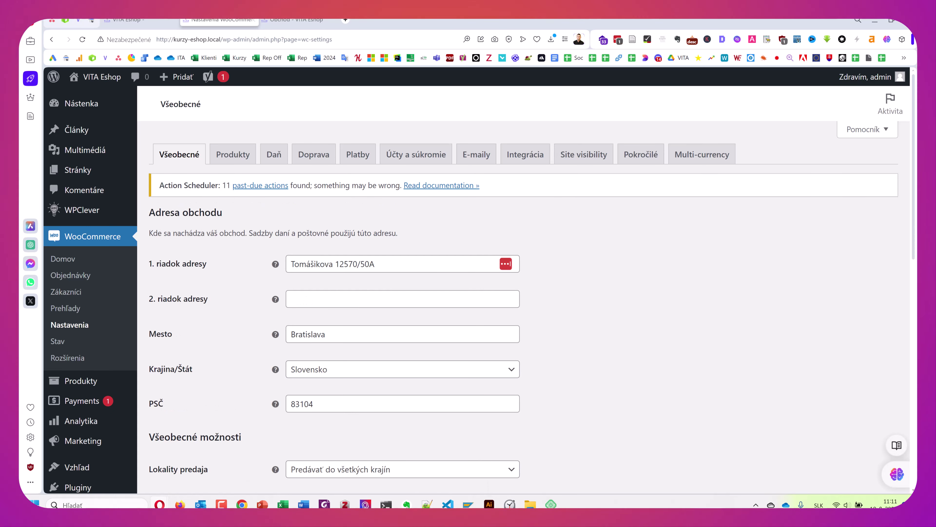
left_click(574, 160)
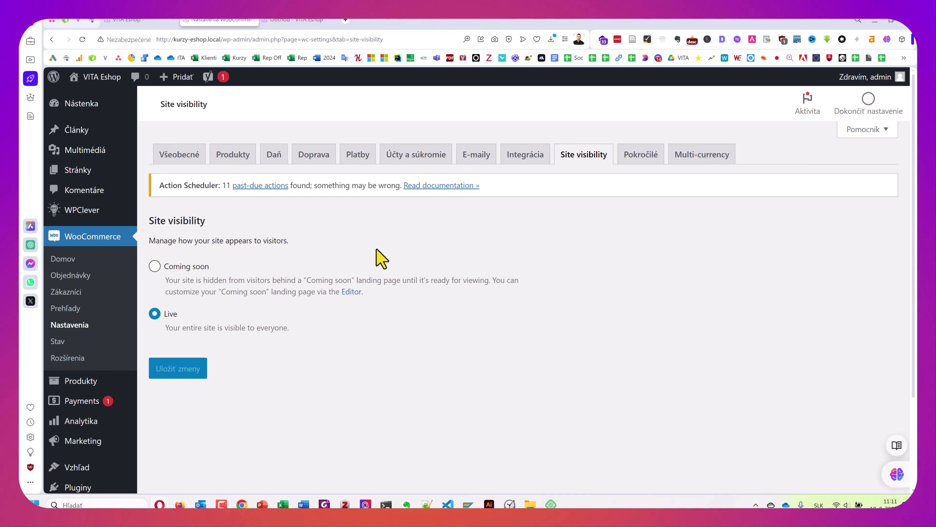
Switch to the Všeobecné tab showing the local store's address, city, Slovakia and postcode.
left_click(194, 155)
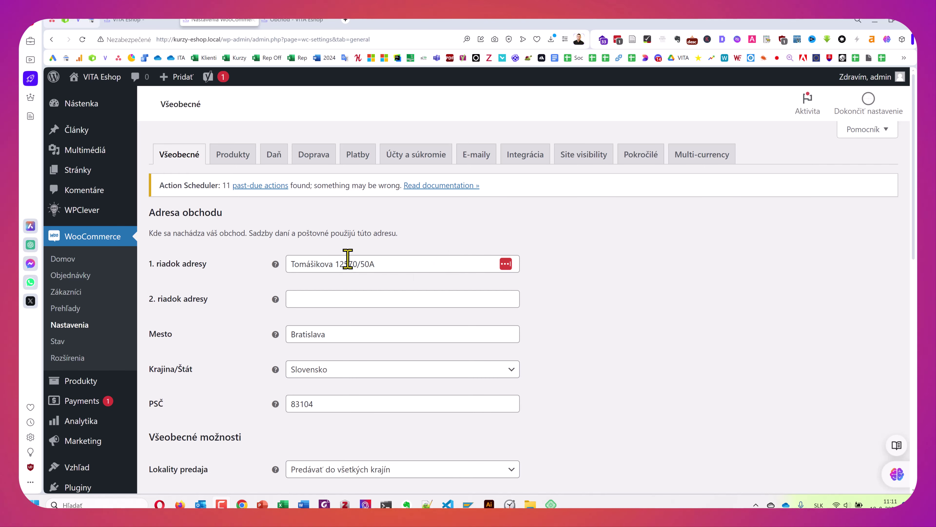
Switch the browser to full-screen mode so the General settings fill the screen.
key("F11")
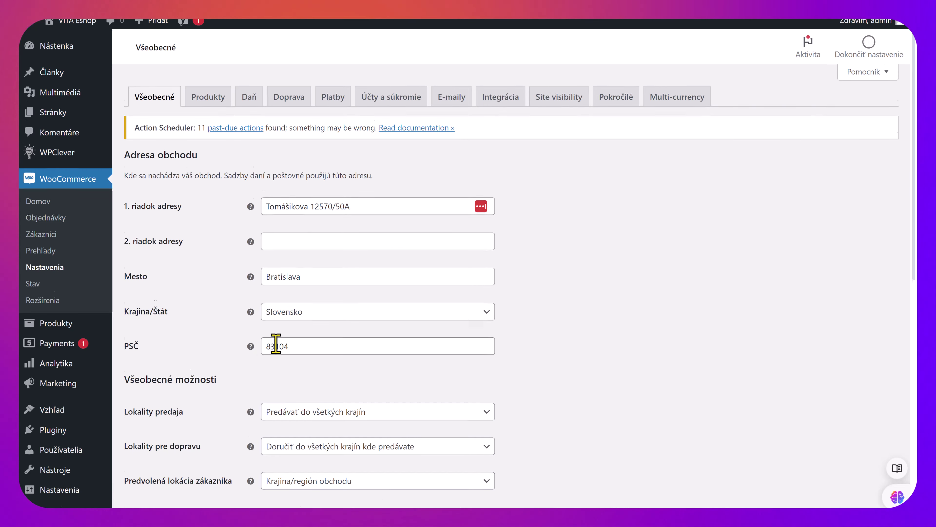
scroll(276, 343, "down", 5)
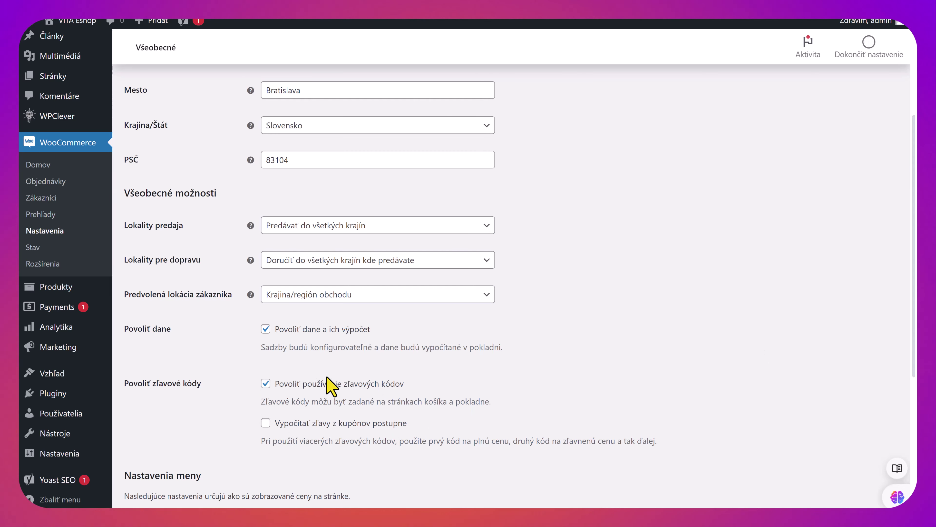
scroll(331, 385, "down", 1)
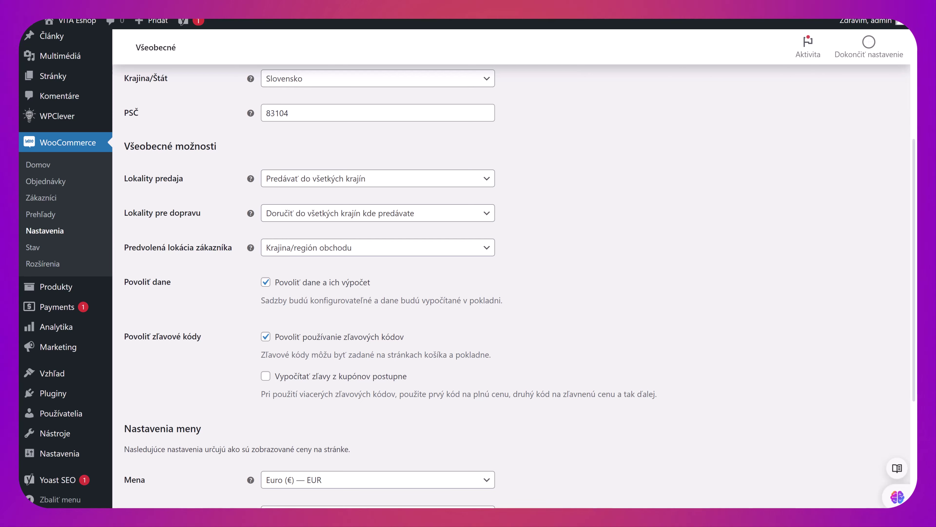
scroll(513, 280, "down", 2)
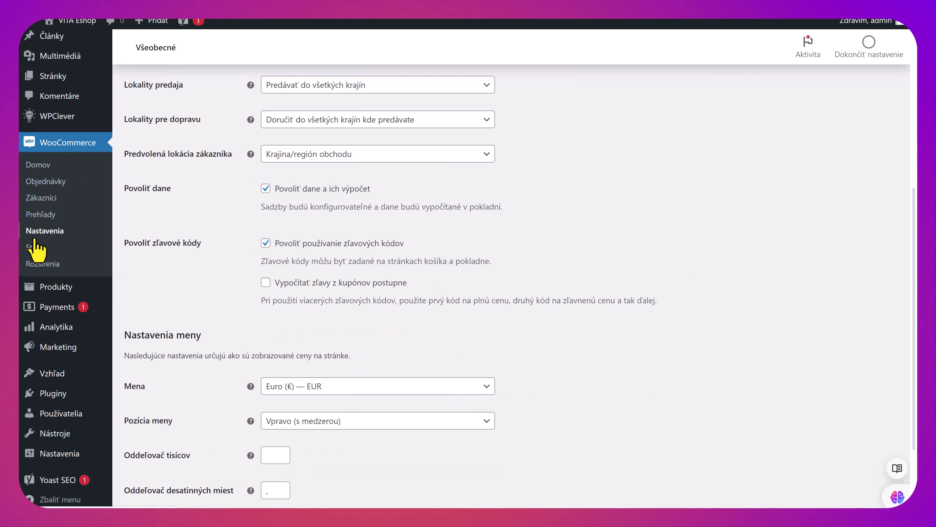
mouse_move(53, 287)
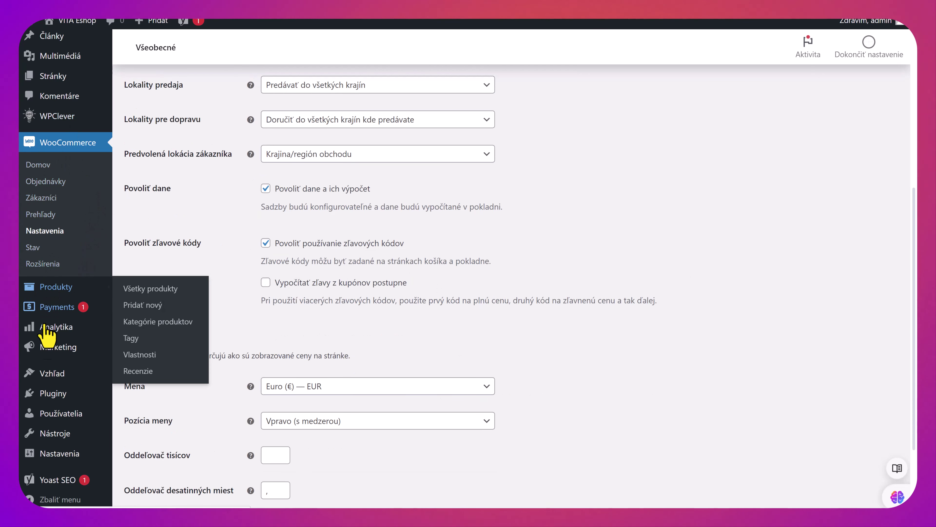
mouse_move(55, 349)
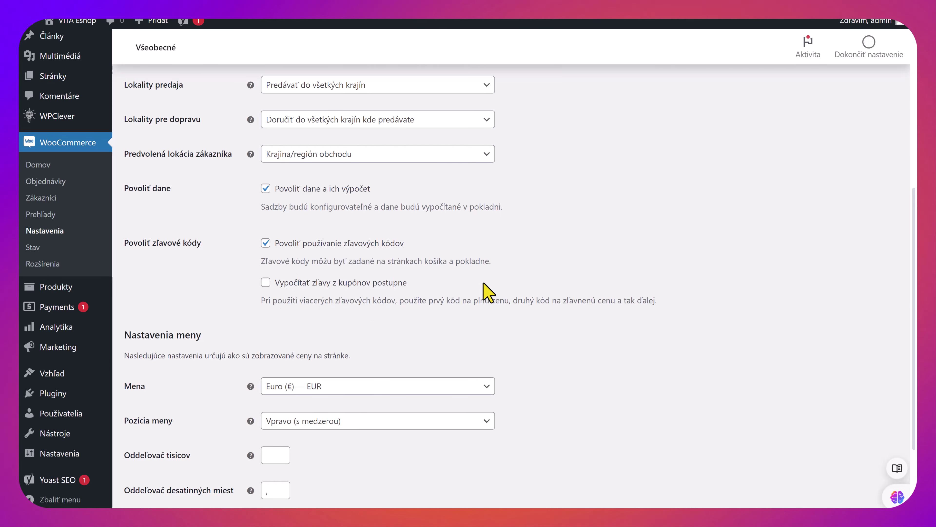
scroll(485, 292, "up", 3)
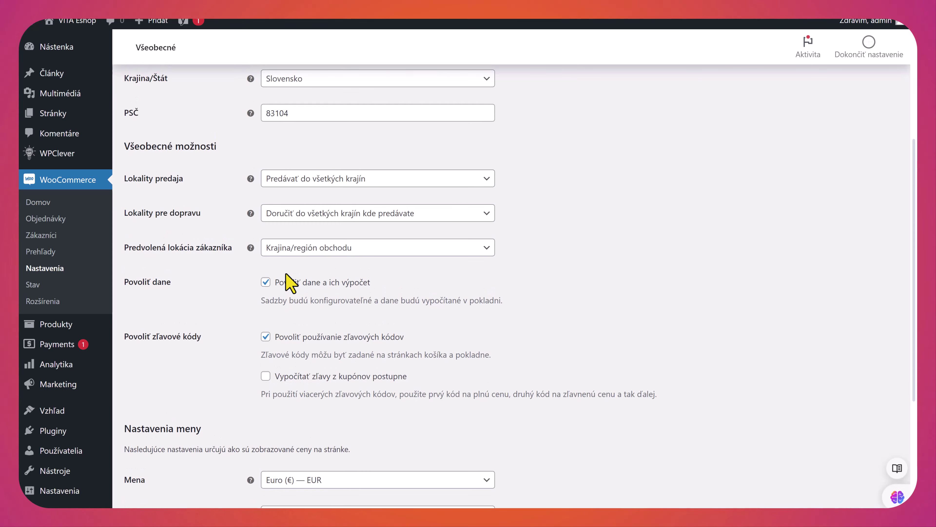
left_click(486, 251)
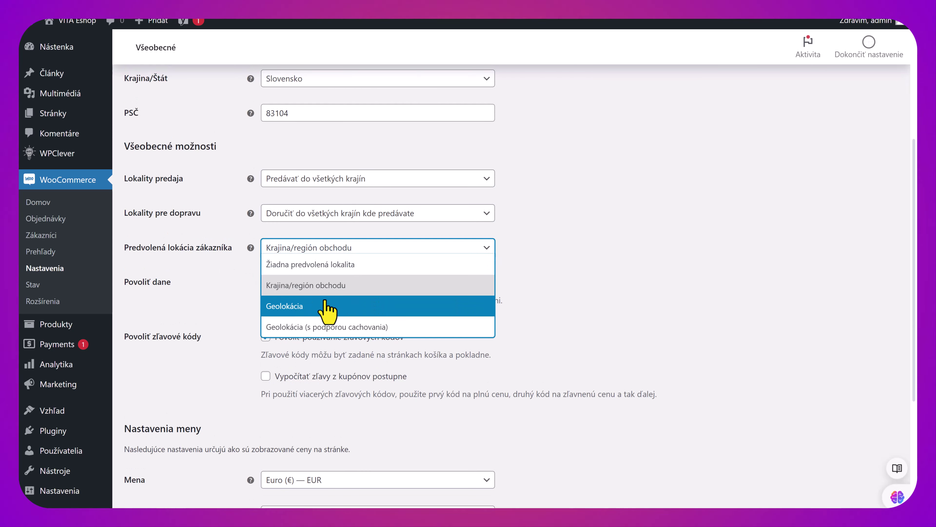
left_click(598, 247)
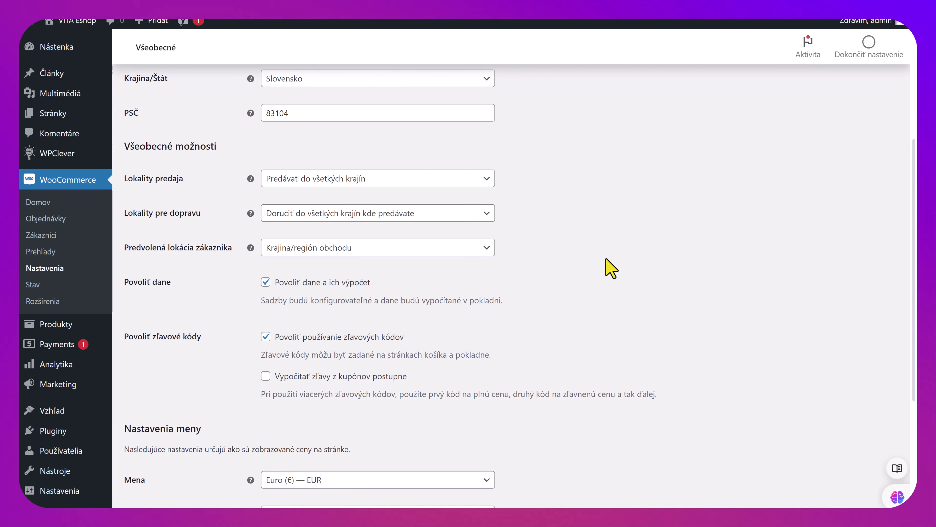
left_click(487, 249)
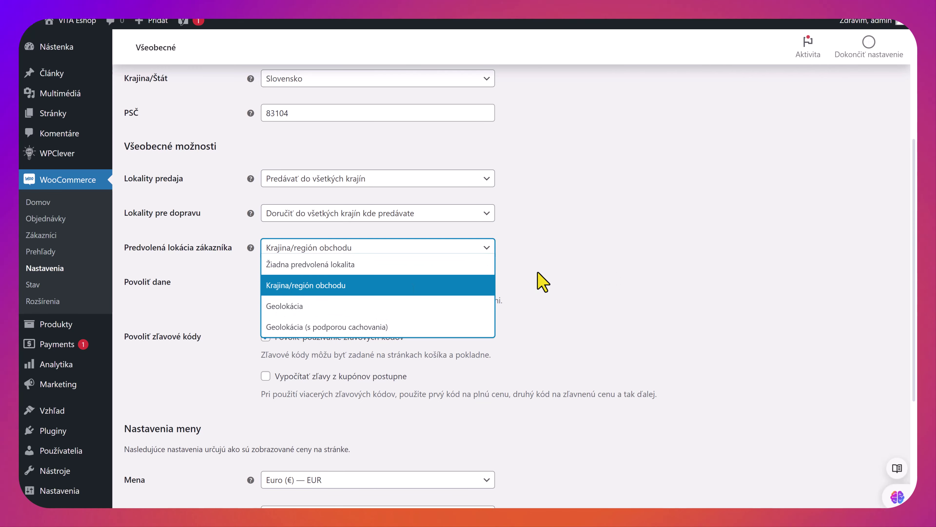
left_click(558, 278)
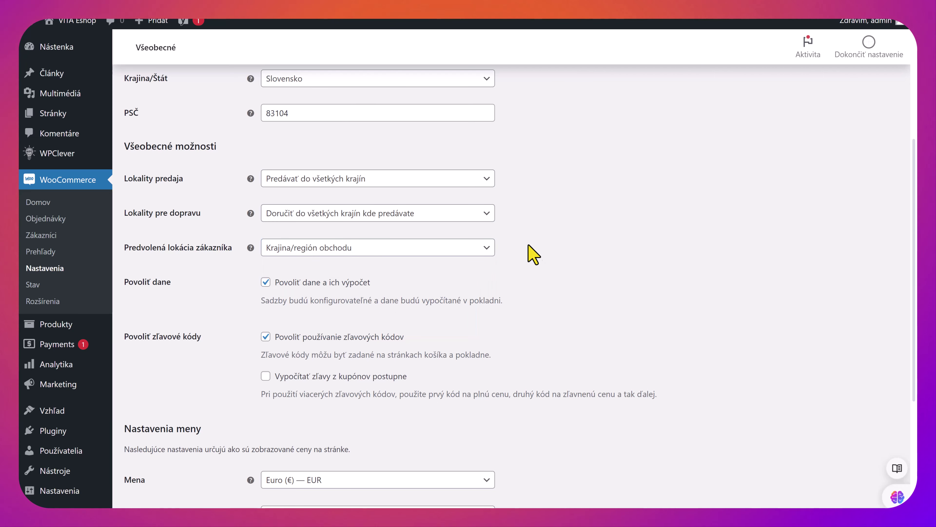
Try selling to specific countries (Afghanistan, Albánsko, American Samoa), then clear them all.
left_click(487, 180)
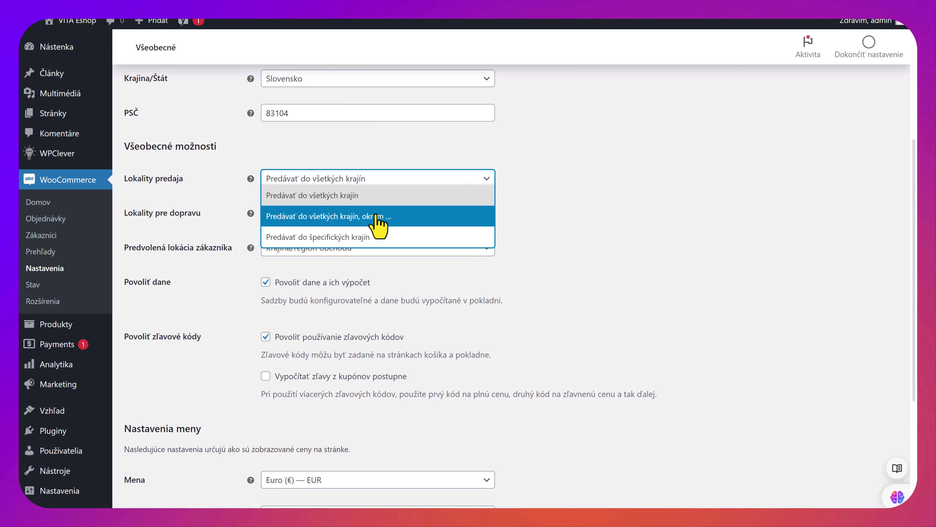
left_click(306, 238)
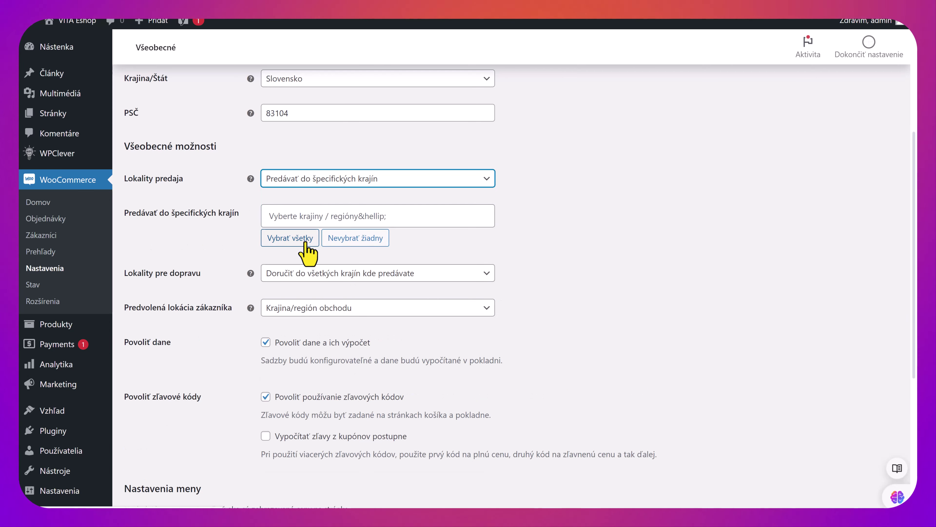
left_click(266, 213)
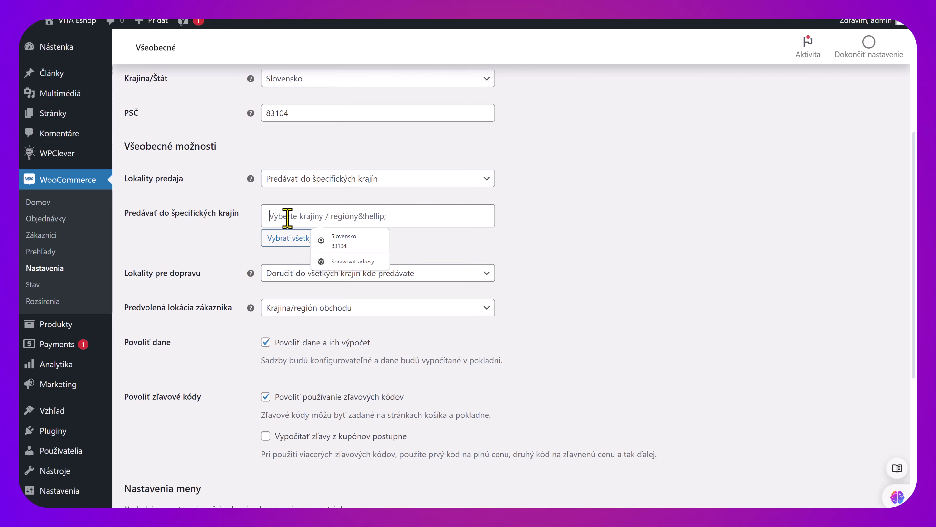
left_click(291, 239)
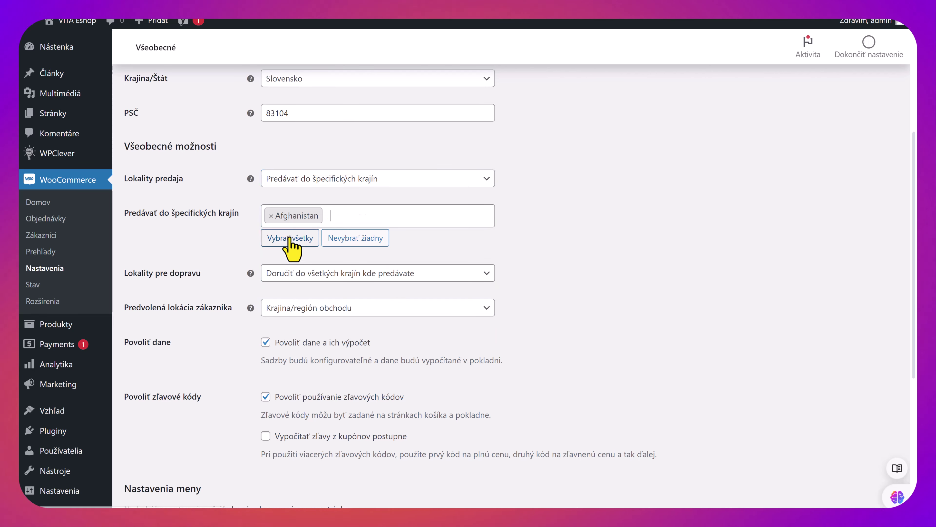
left_click(356, 211)
left_click(346, 258)
left_click(413, 216)
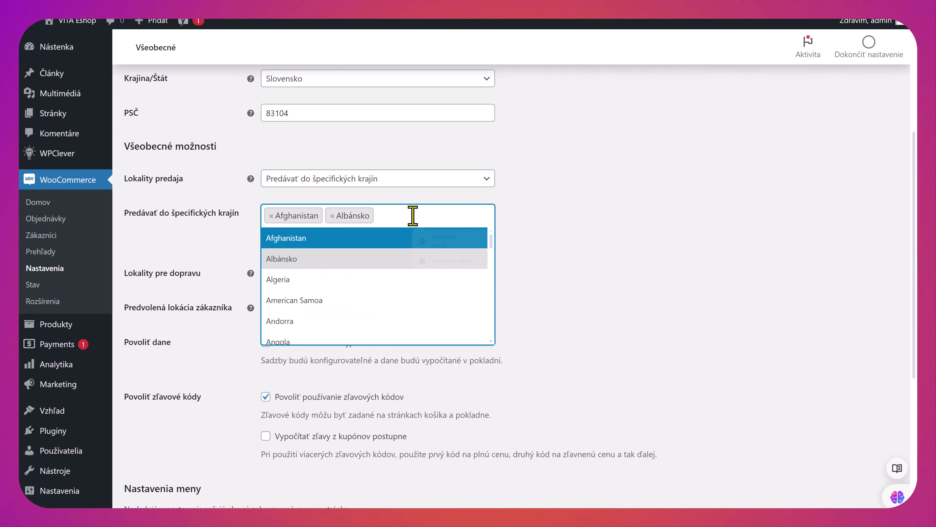
left_click(356, 300)
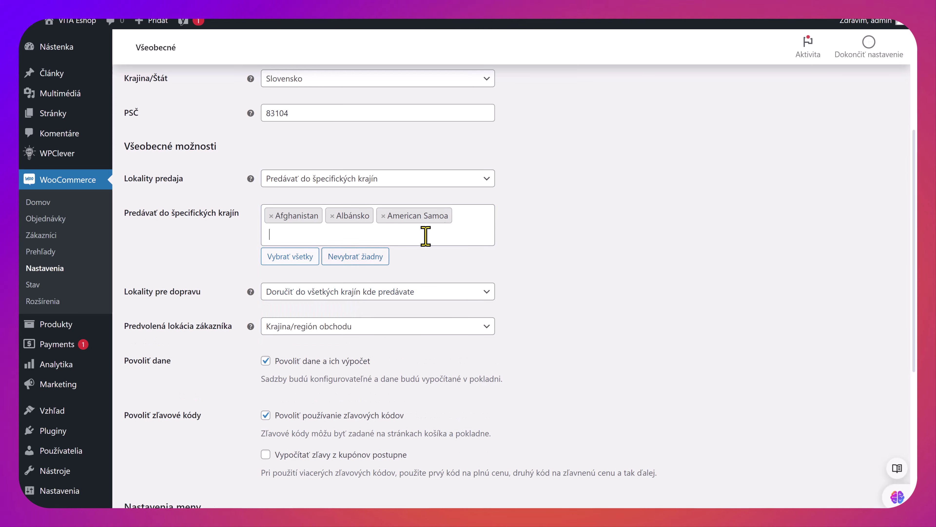
left_click(363, 258)
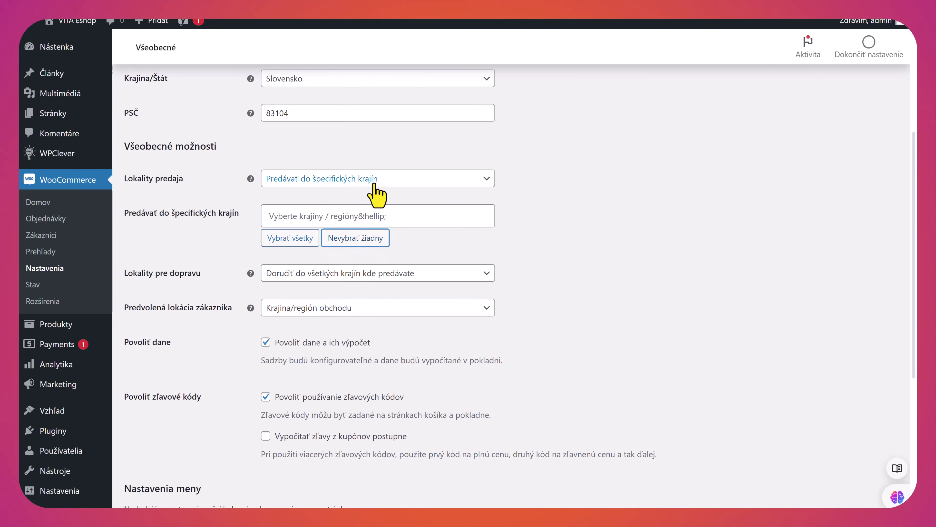
Set Lokality predaja to Predávať do všetkých krajín.
left_click(373, 180)
left_click(363, 218)
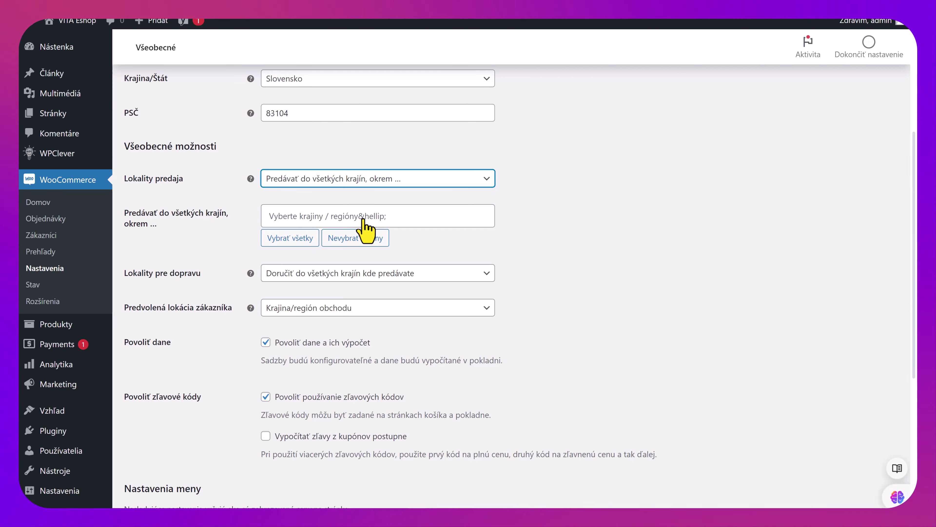
left_click(310, 216)
left_click(591, 206)
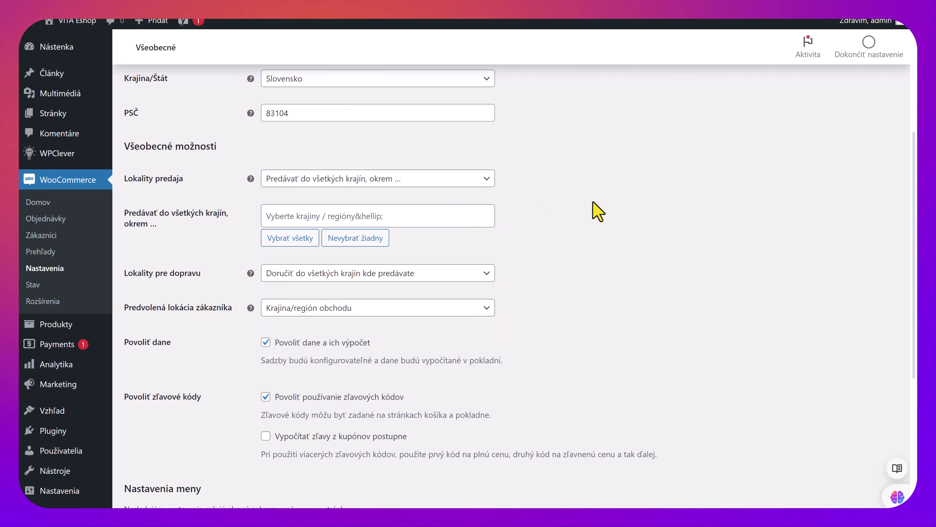
left_click(490, 179)
left_click(371, 198)
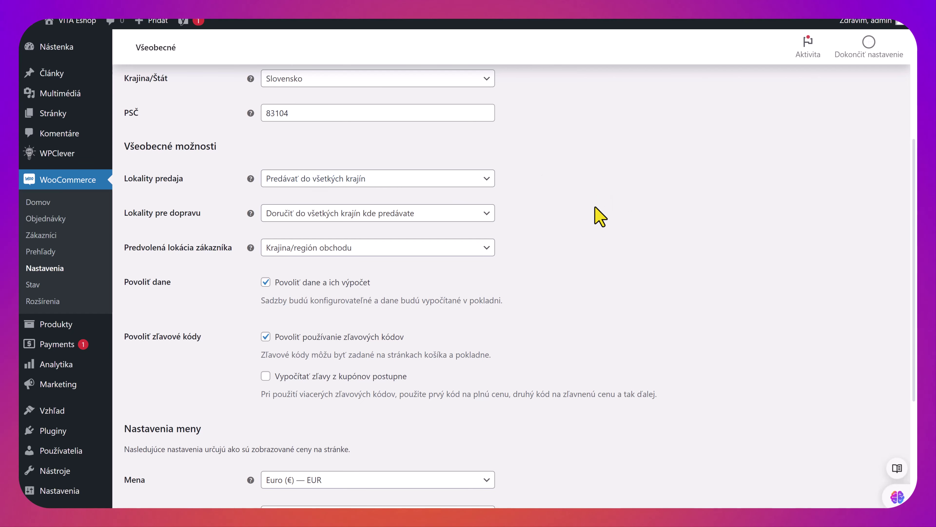
scroll(600, 217, "down", 5)
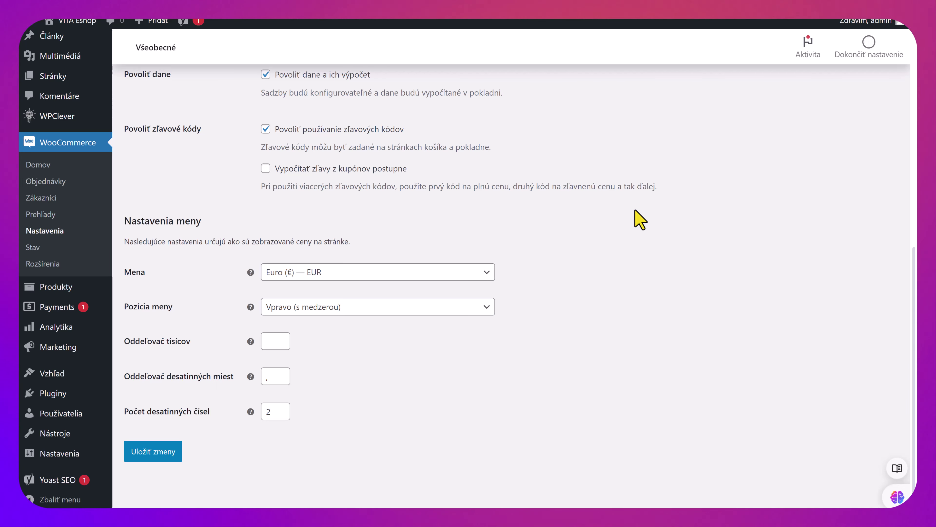
left_click(483, 273)
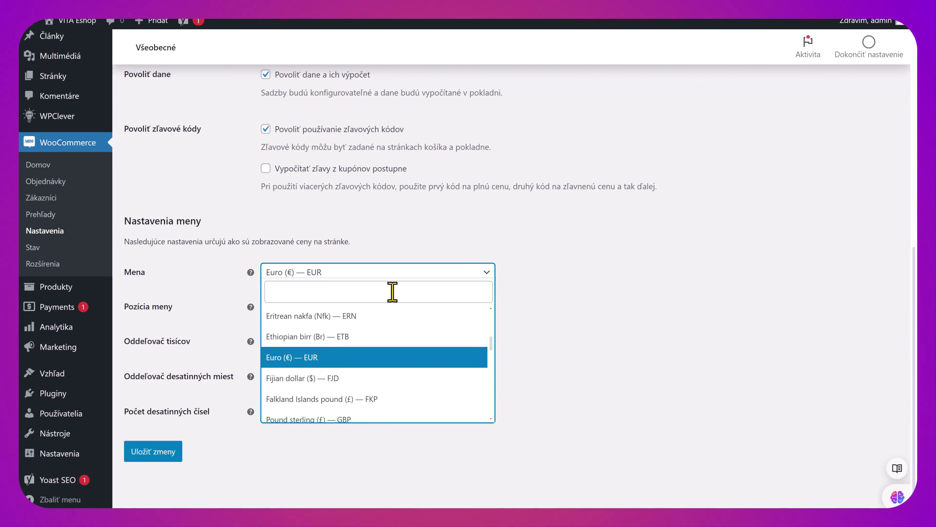
type("če")
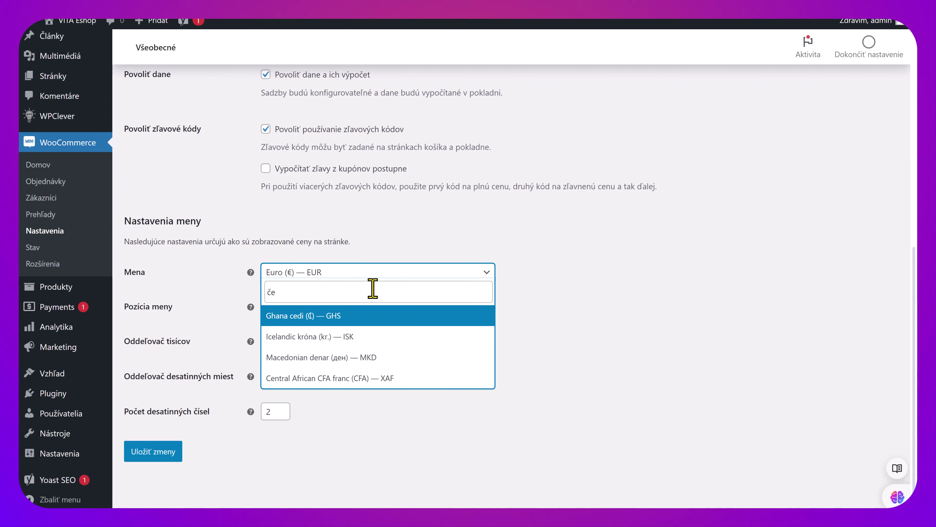
key("BackSpace")
key("BackSpace")
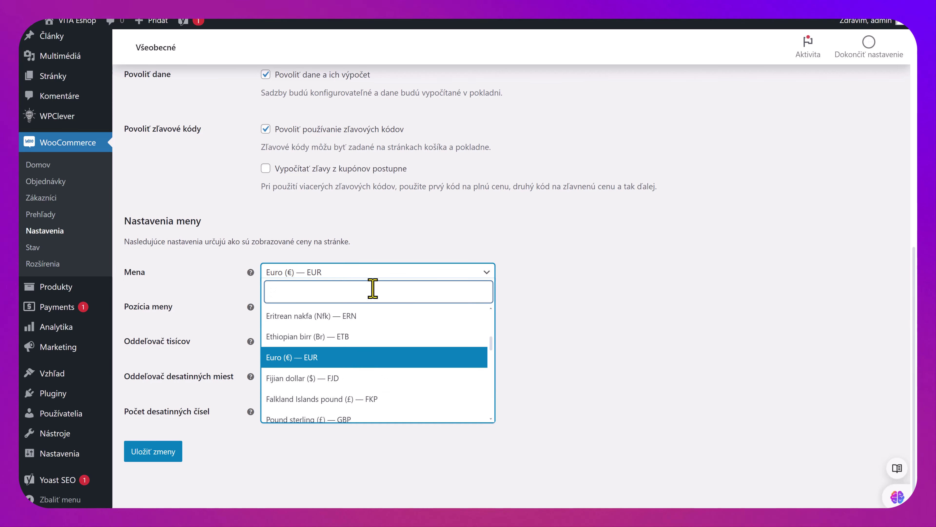
type("kur")
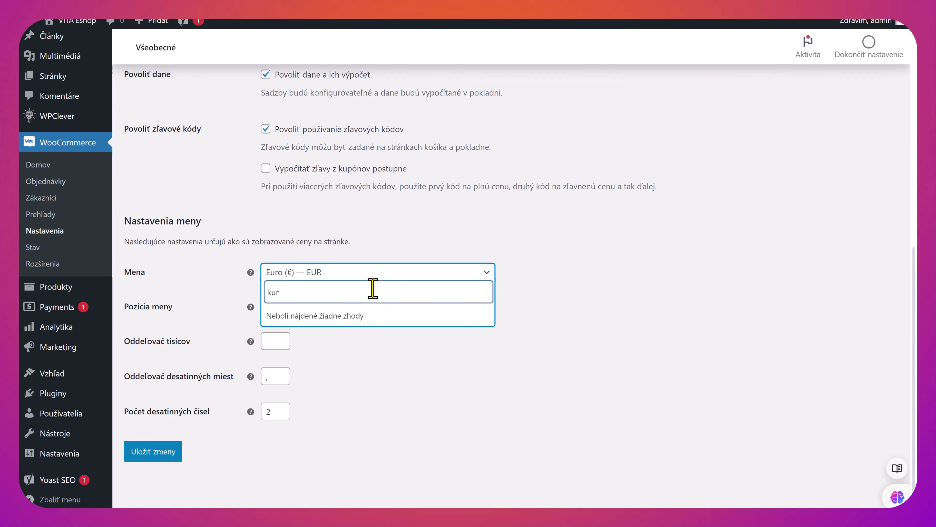
key("BackSpace")
key("BackSpace")
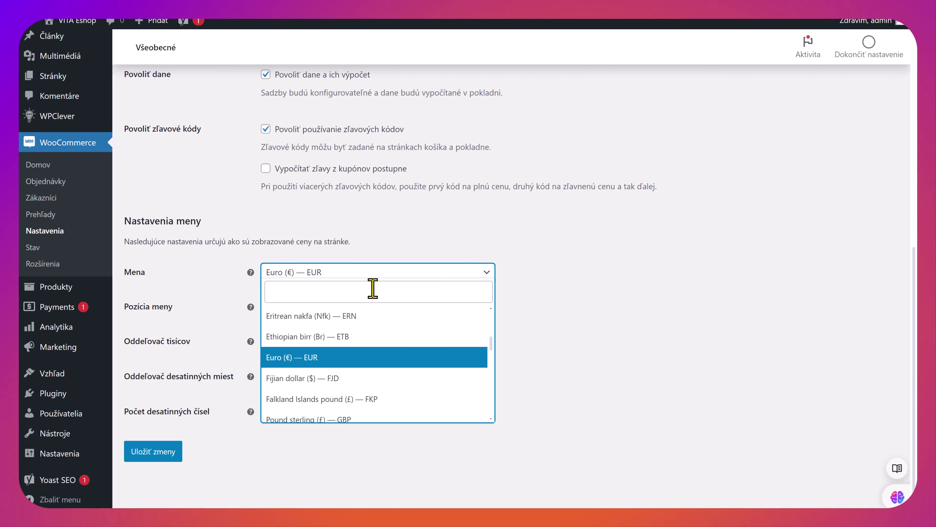
type("cz")
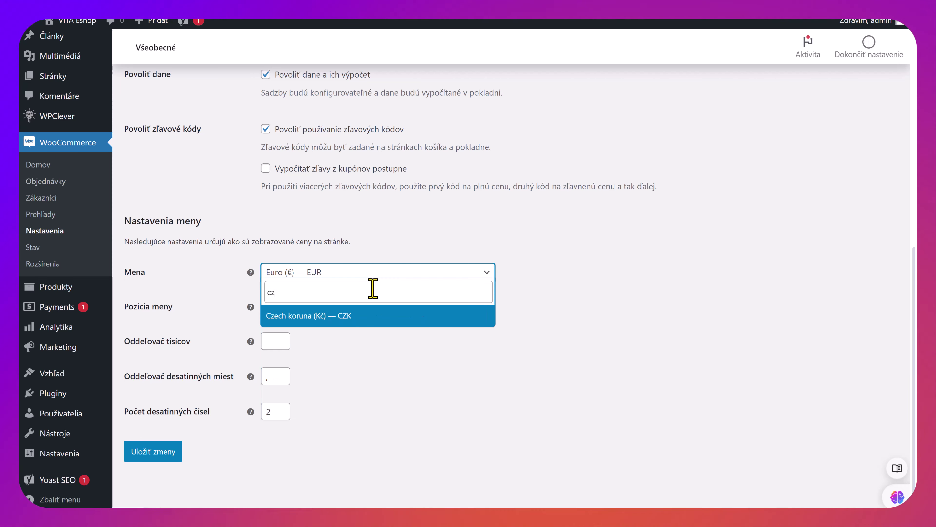
key("BackSpace")
key("BackSpace")
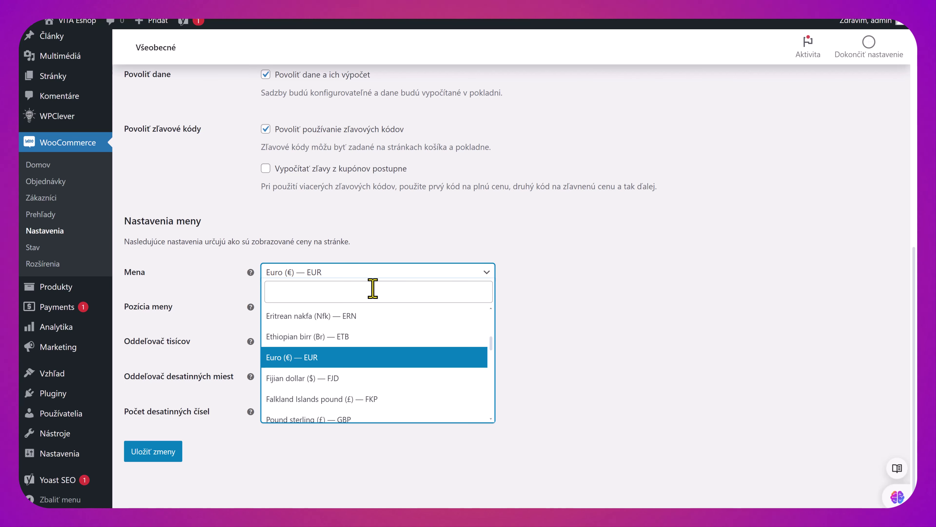
left_click(608, 328)
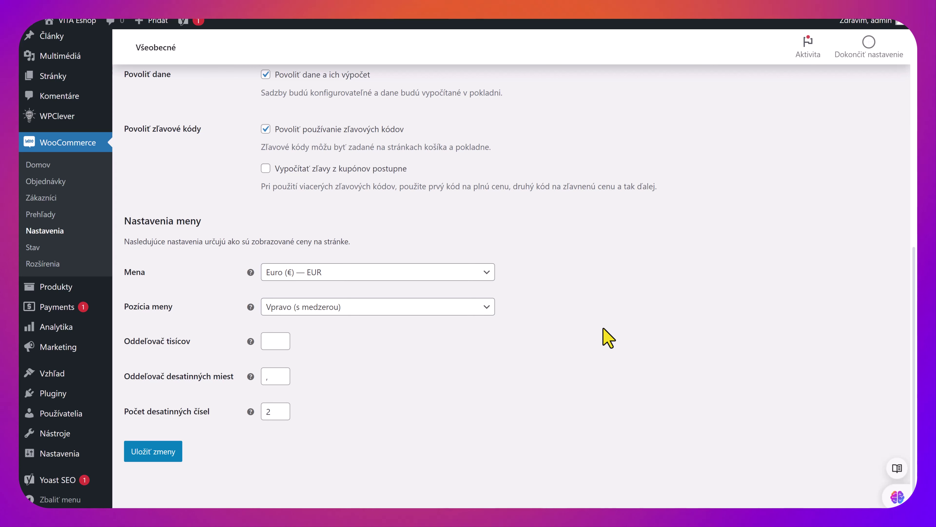
left_click(327, 275)
type("us")
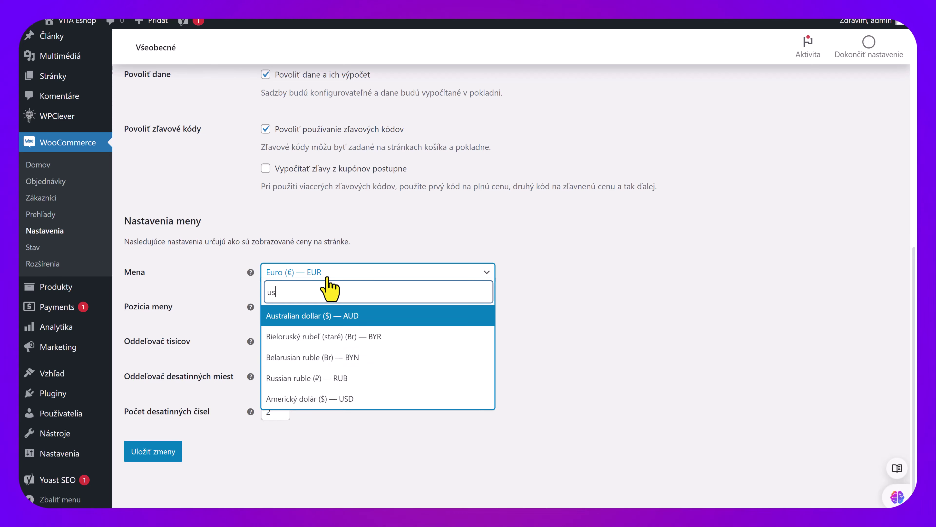
type("d")
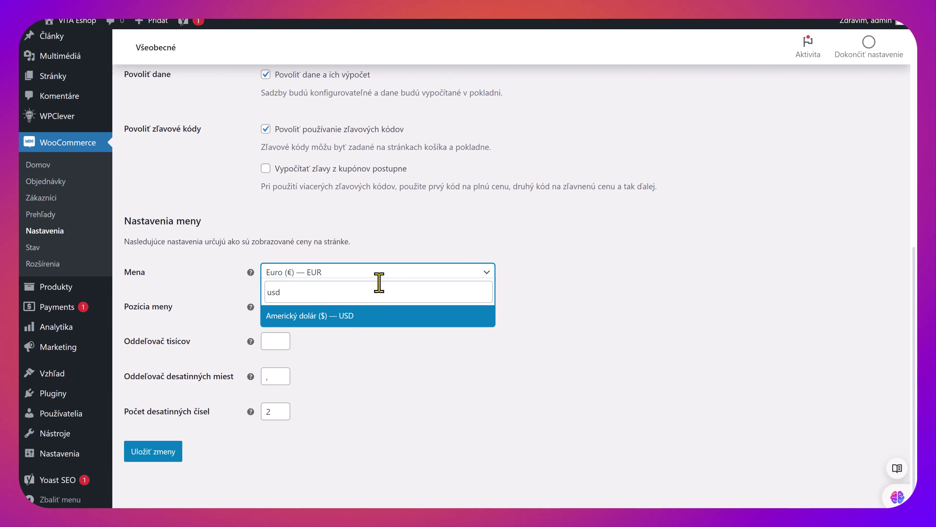
key("BackSpace")
key("BackSpace")
key("BackSpace")
key("Escape")
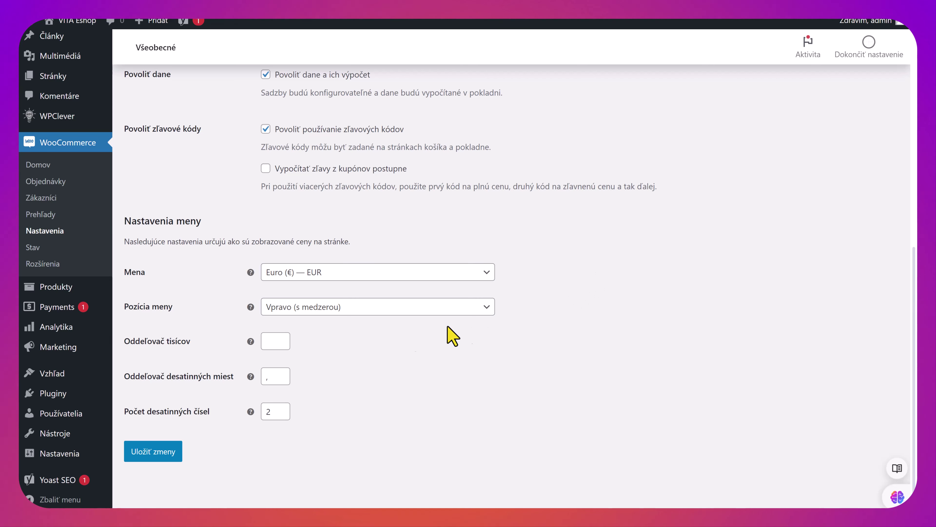
left_click(329, 307)
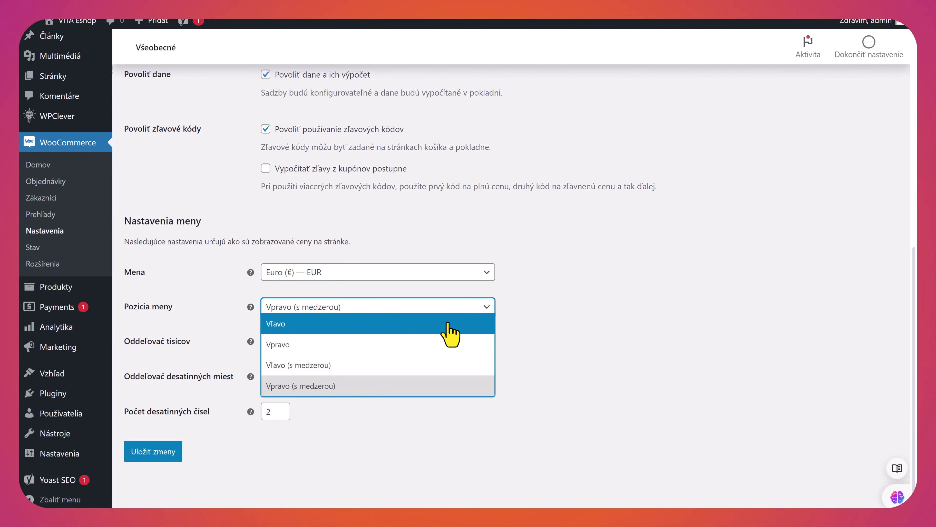
left_click(658, 308)
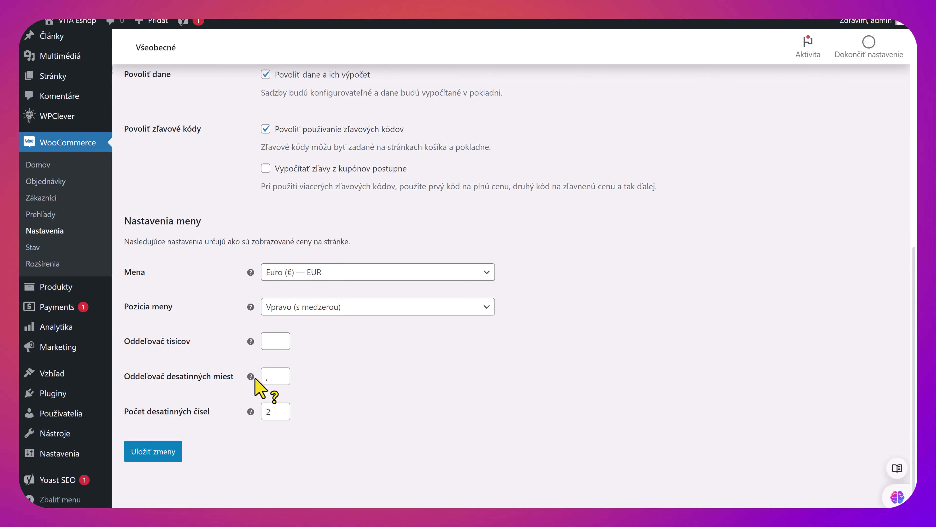
Enter a comma as the decimal separator and leave the thousands separator empty.
left_click(268, 379)
type(",")
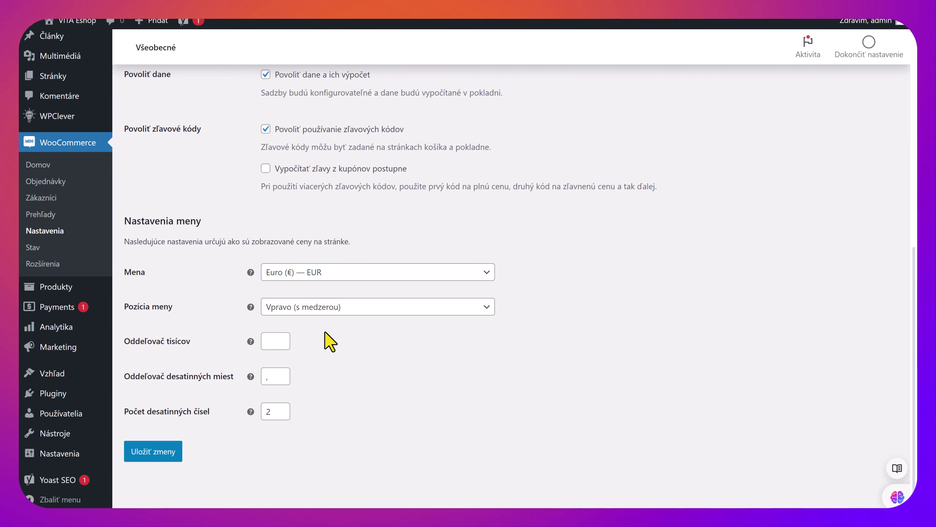
mouse_move(249, 376)
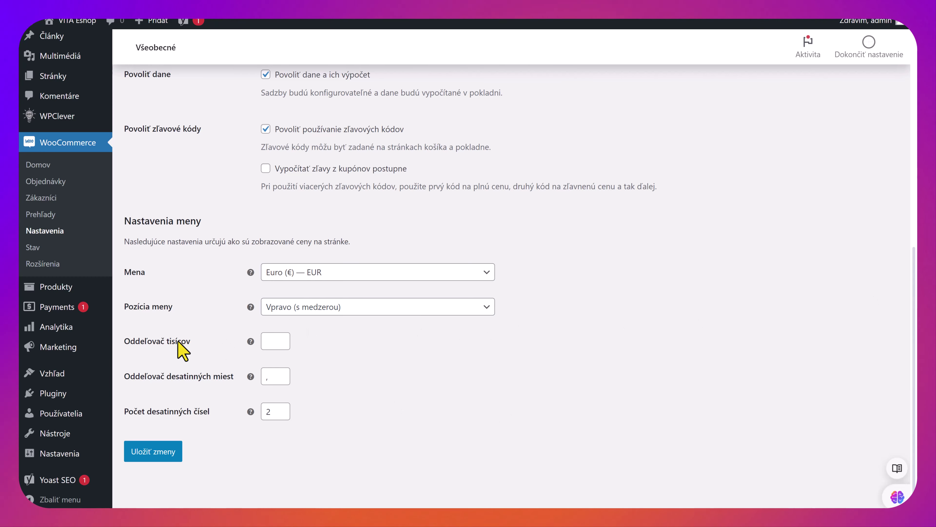
left_click(266, 342)
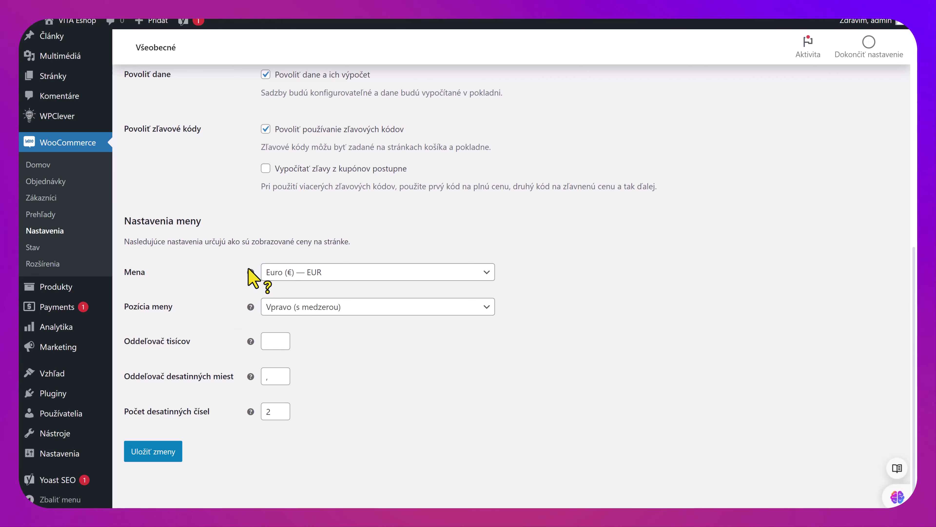
mouse_move(250, 273)
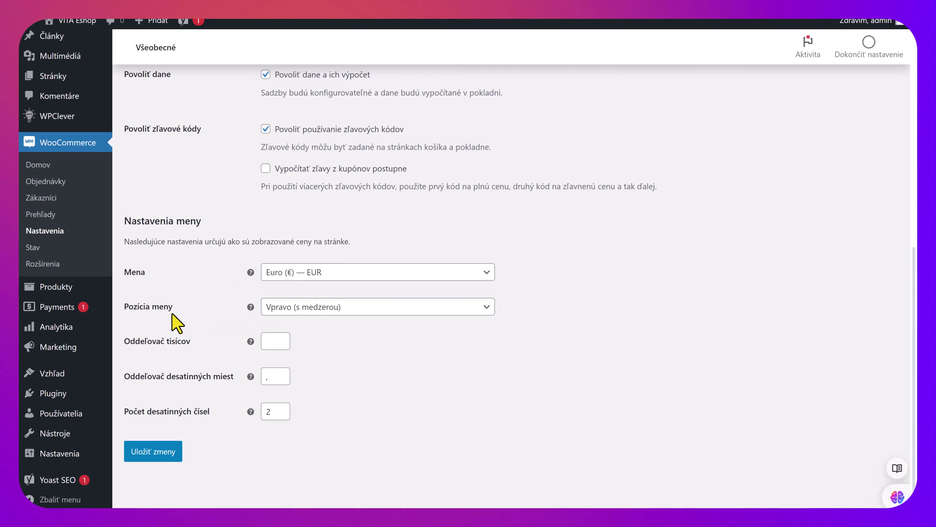
mouse_move(251, 307)
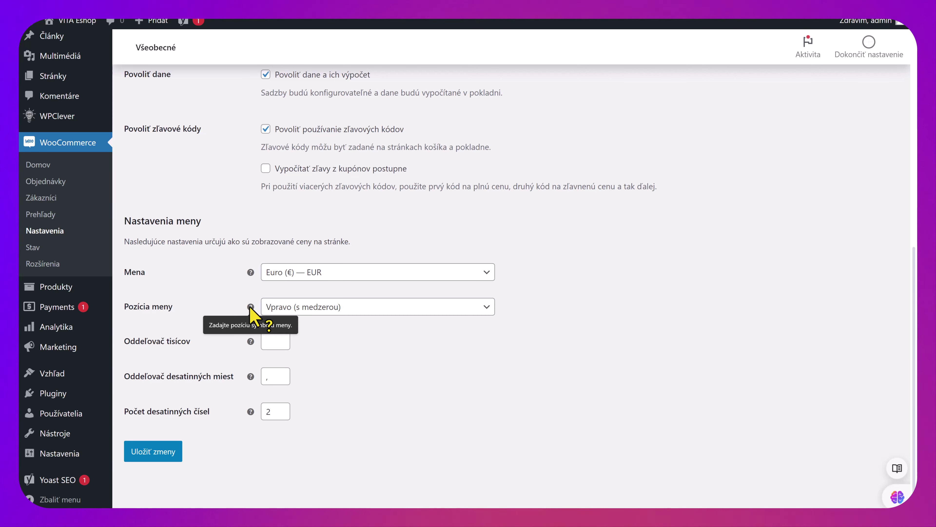
mouse_move(252, 341)
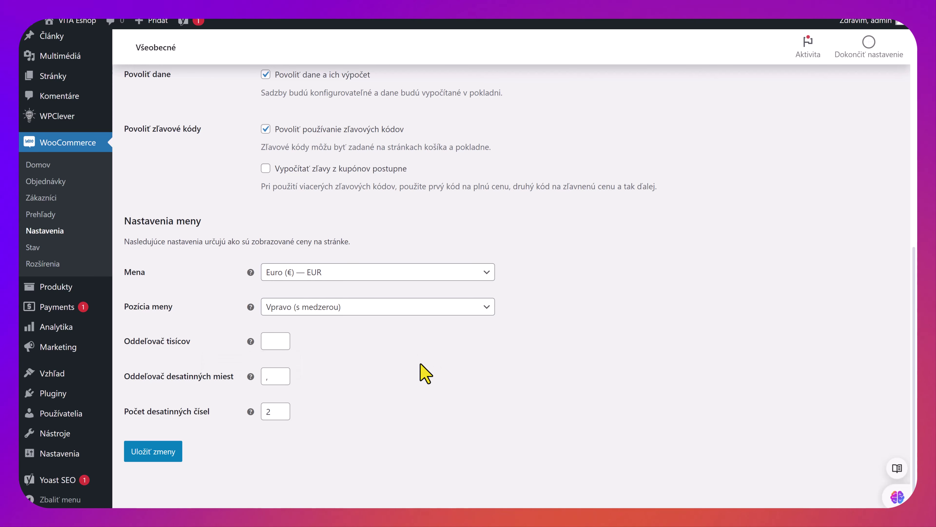
scroll(424, 375, "up", 10)
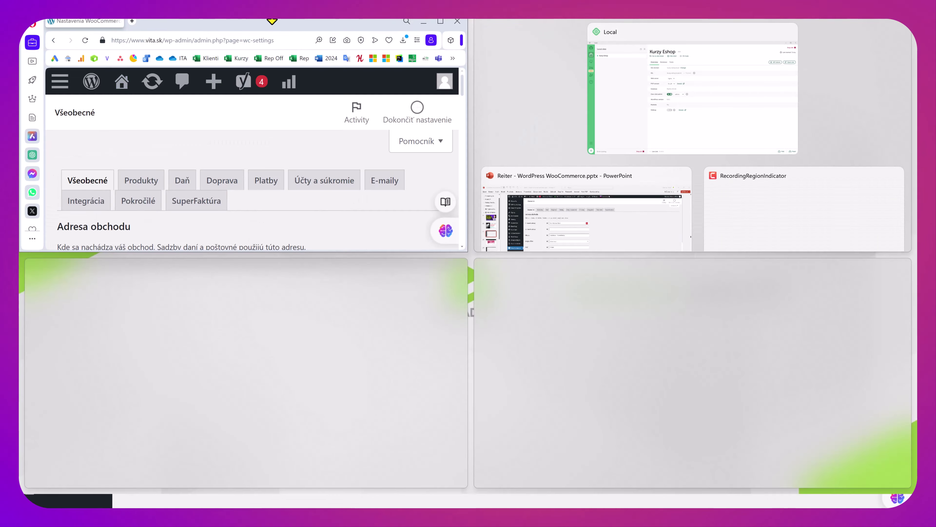
Maximize the browser and scroll General settings down to the Kybernaut IČO, DIČ, IČ DPH section.
left_click_drag(266, 37, 365, 19)
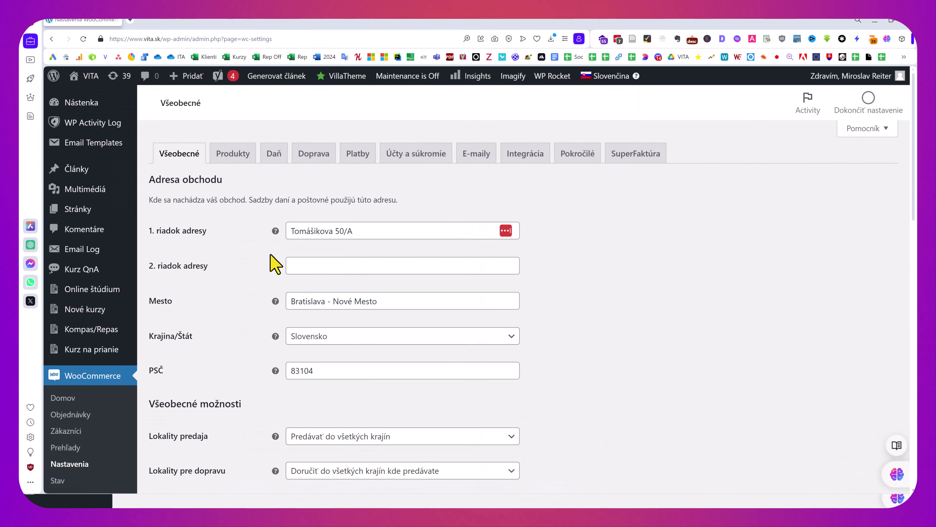
scroll(601, 354, "down", 3)
scroll(594, 353, "down", 3)
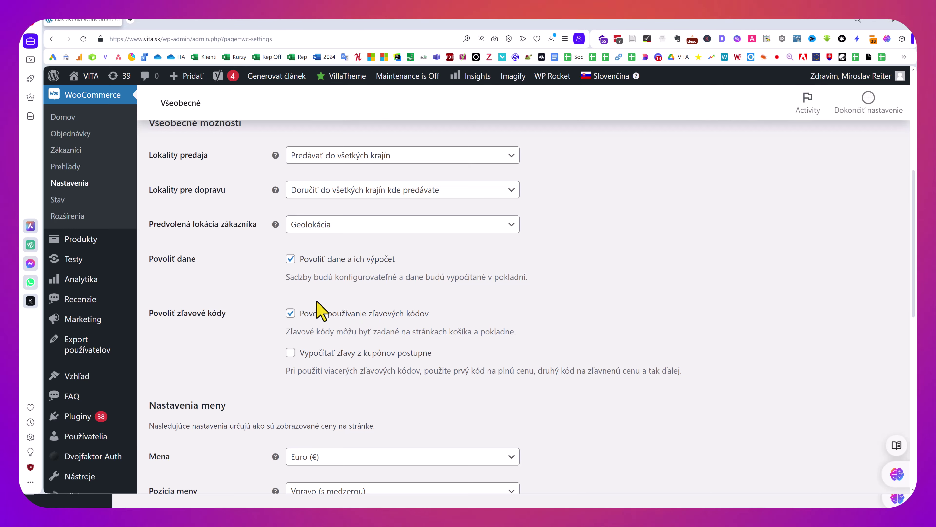
scroll(332, 288, "down", 2)
scroll(334, 295, "down", 2)
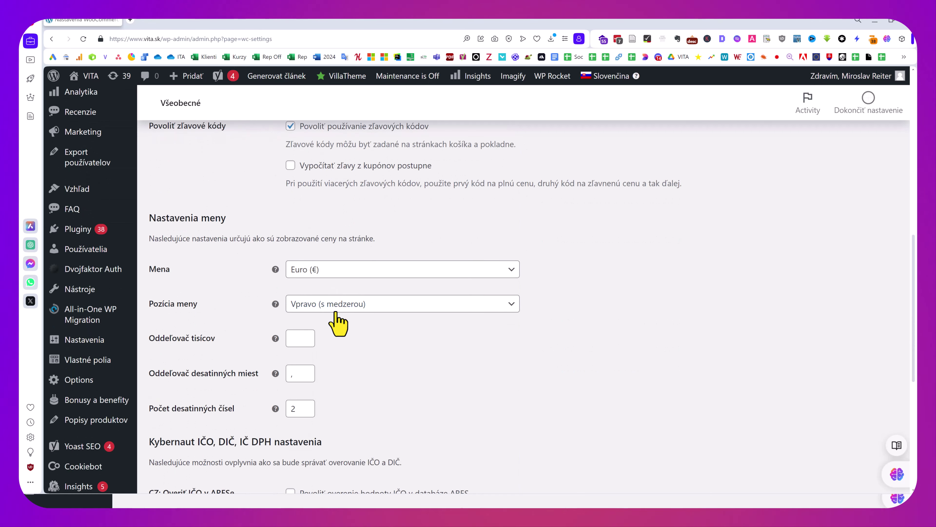
scroll(409, 337, "down", 5)
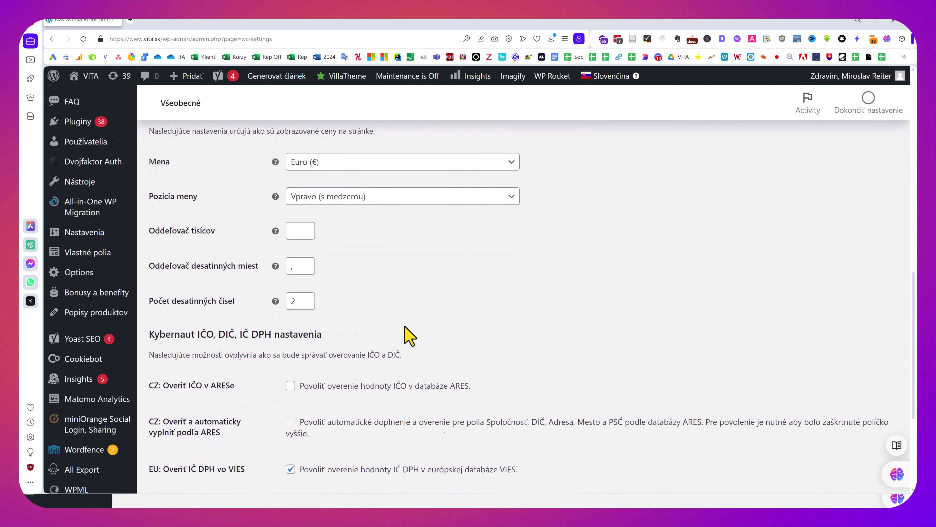
scroll(404, 326, "down", 1)
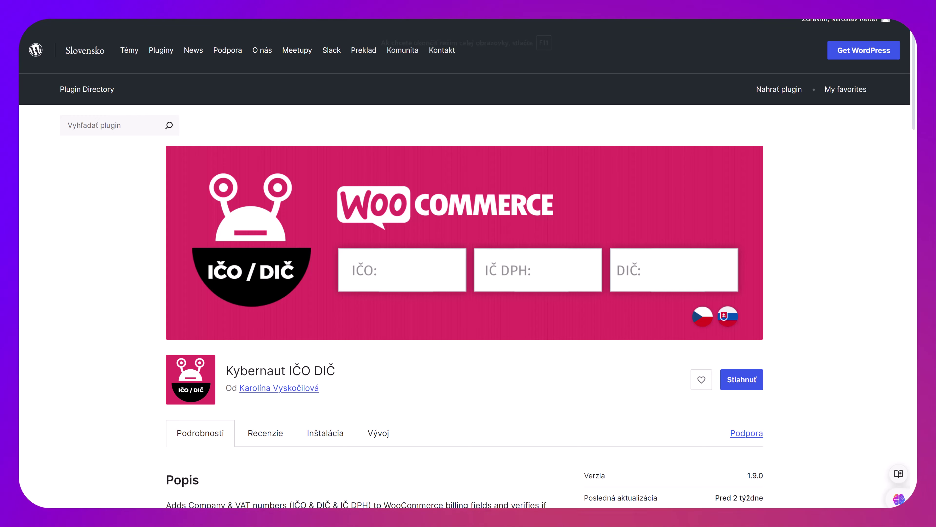
Exit full screen and read the Kybernaut IČO DIČ page's Popis and Main functionality.
key("F11")
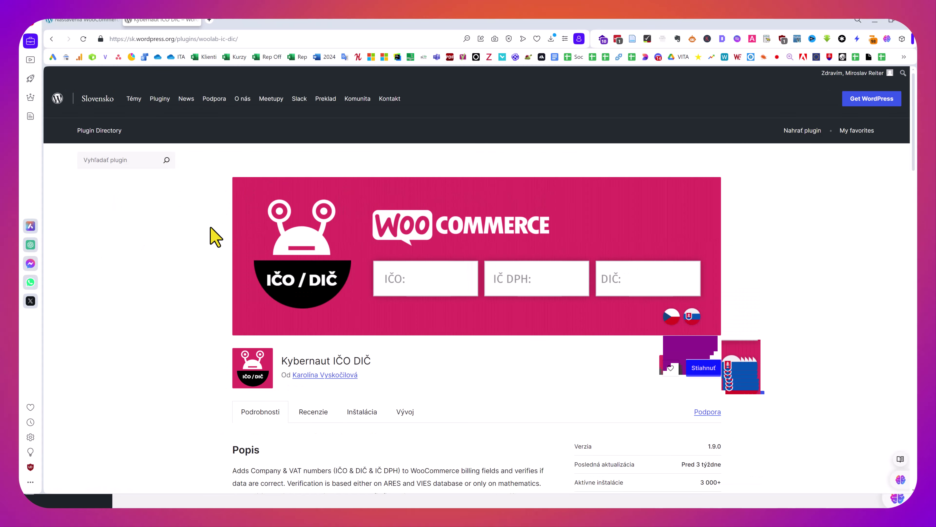
scroll(213, 236, "down", 2)
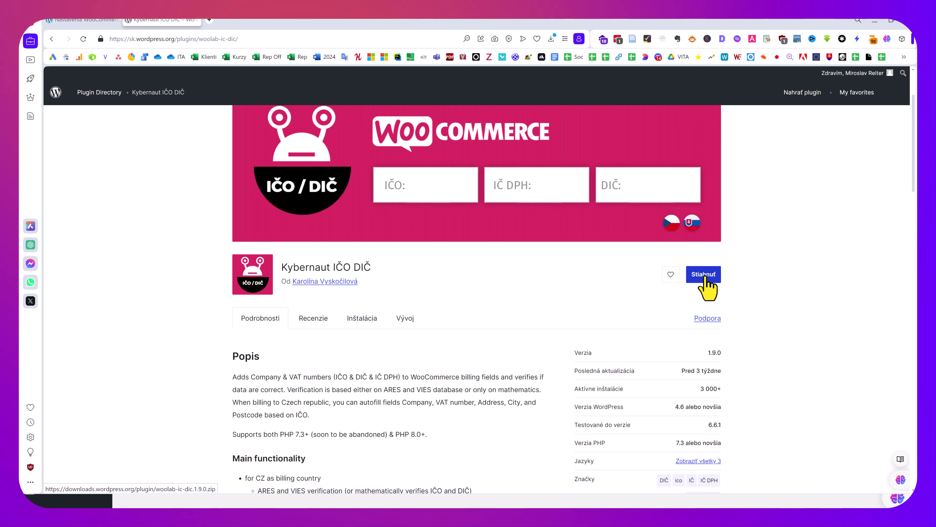
scroll(704, 278, "down", 1)
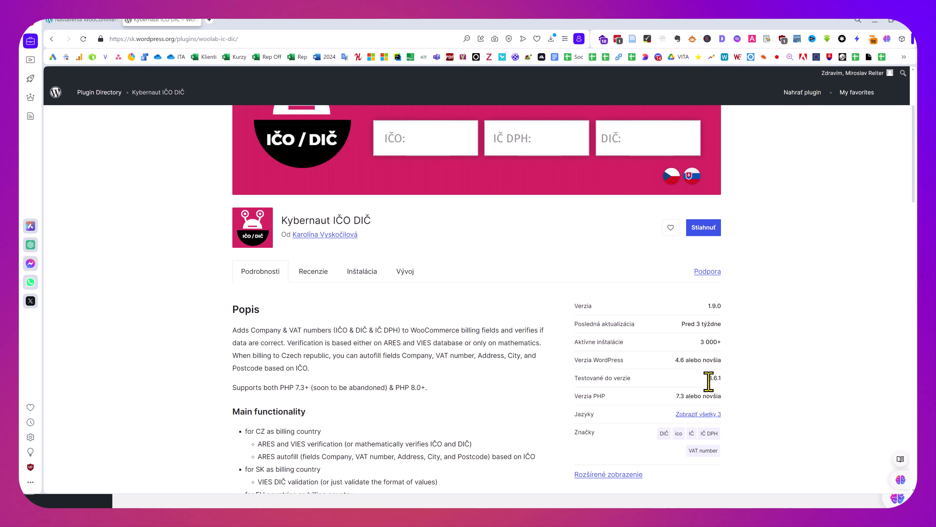
scroll(711, 382, "down", 3)
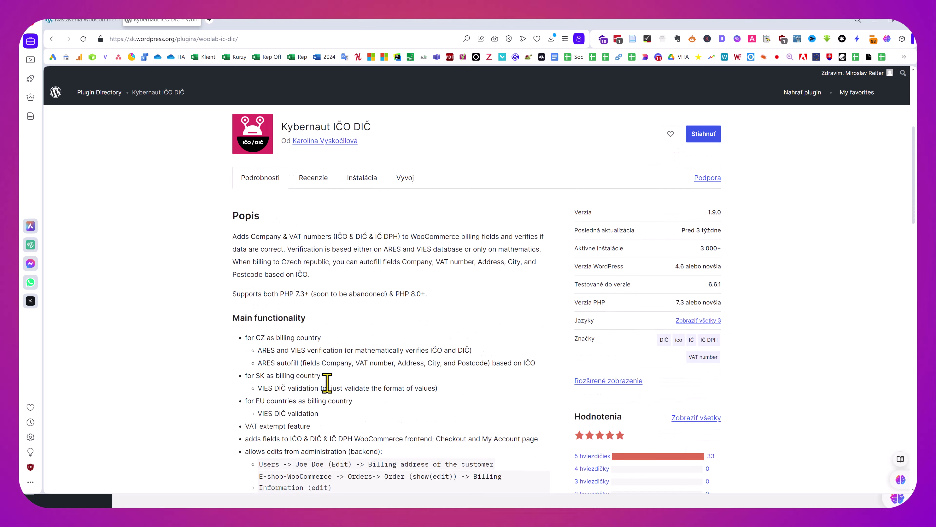
scroll(355, 313, "down", 3)
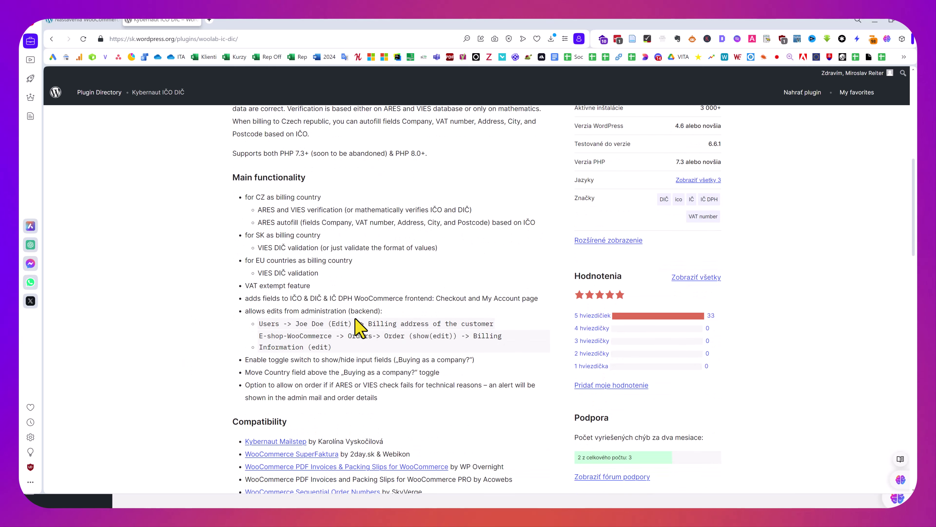
scroll(359, 326, "up", 3)
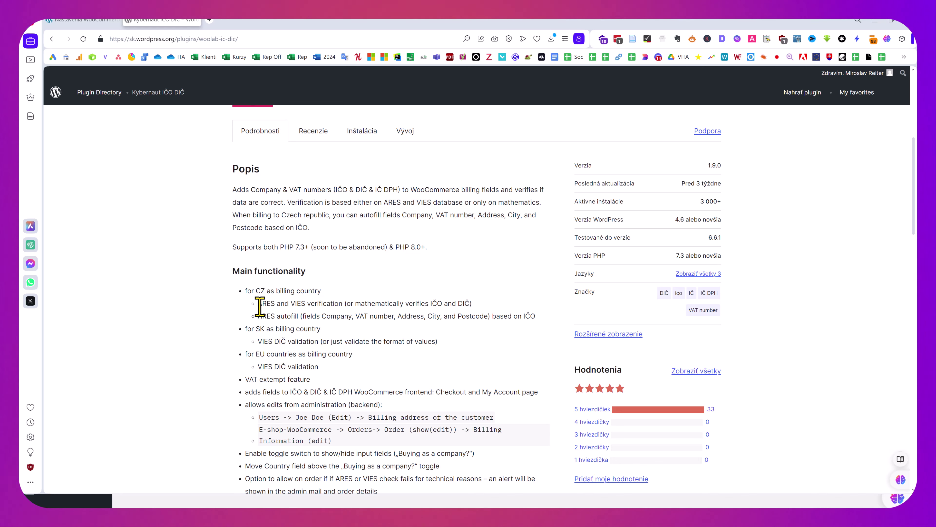
Search Google for 'slovensko digital' in a new tab and open the Slovensko.Digital Produkty page.
left_click(209, 20)
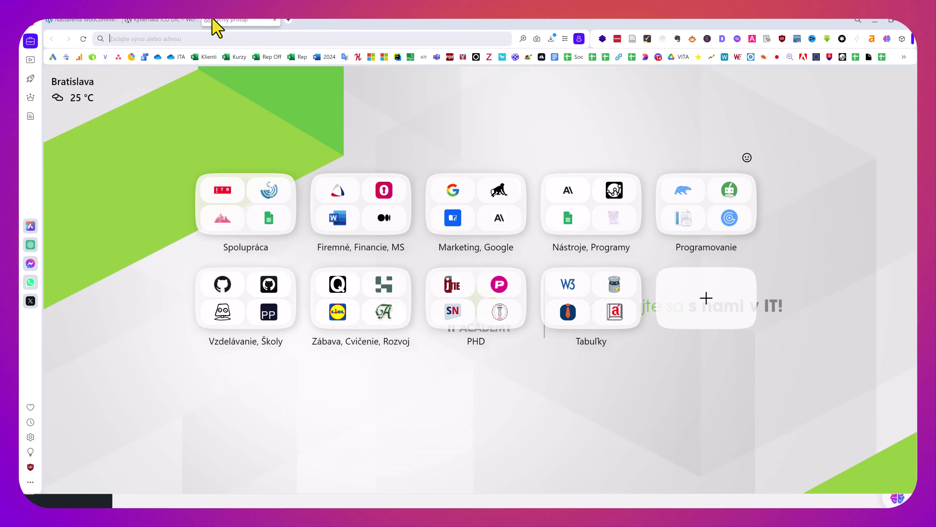
type("slovens")
type("ko dig")
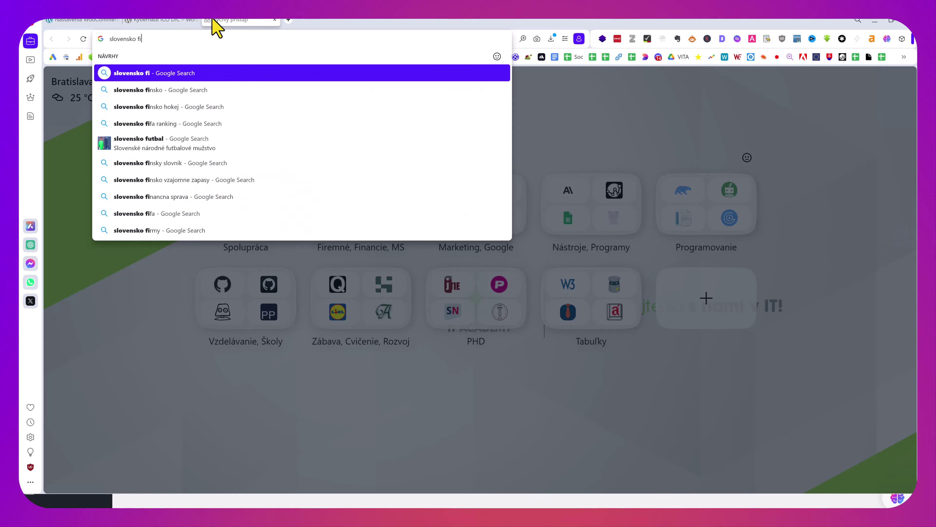
type("ital")
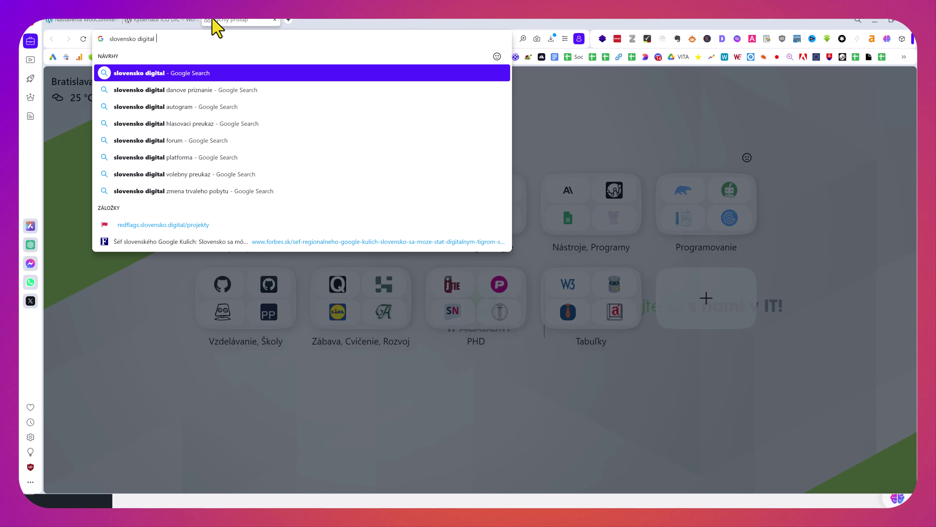
key("Return")
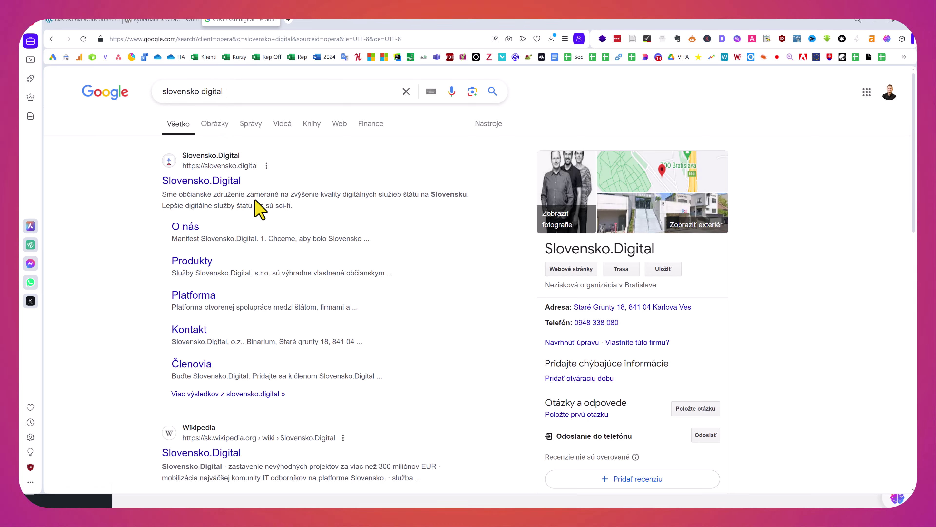
left_click(195, 263)
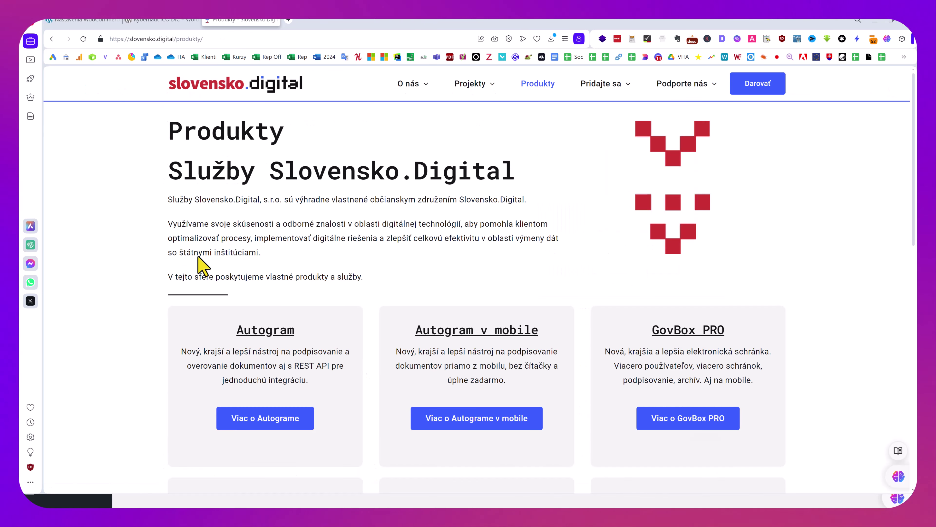
Accept the cookie notice and autofill the Autoform demo with IT Academy s. r. o.
scroll(196, 258, "down", 5)
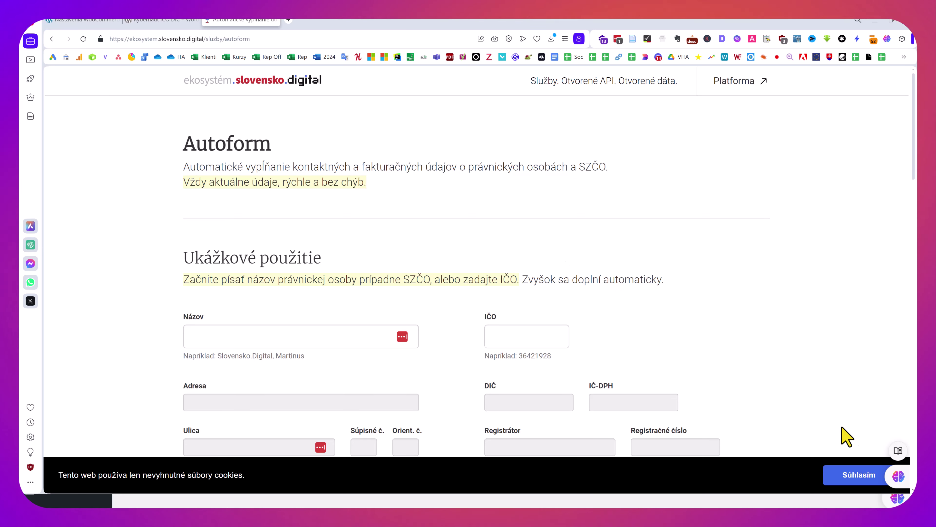
left_click(849, 475)
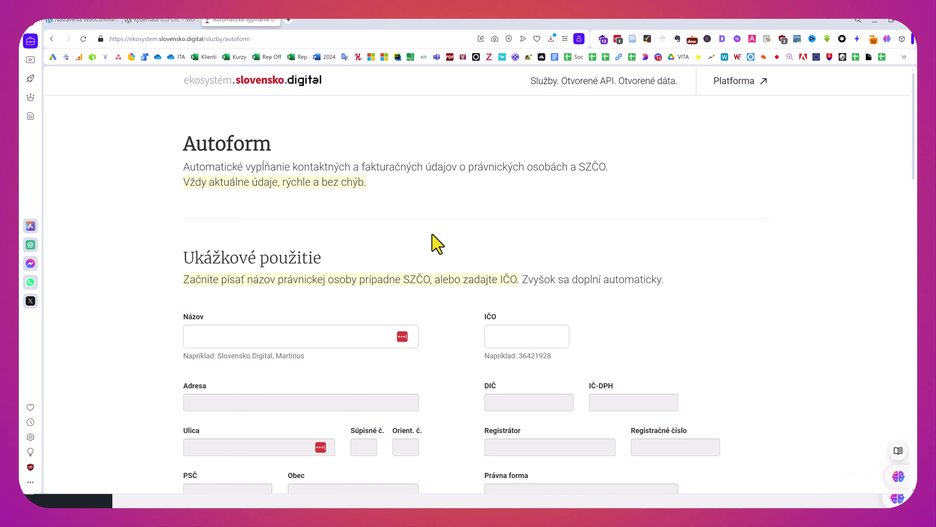
scroll(436, 243, "down", 1)
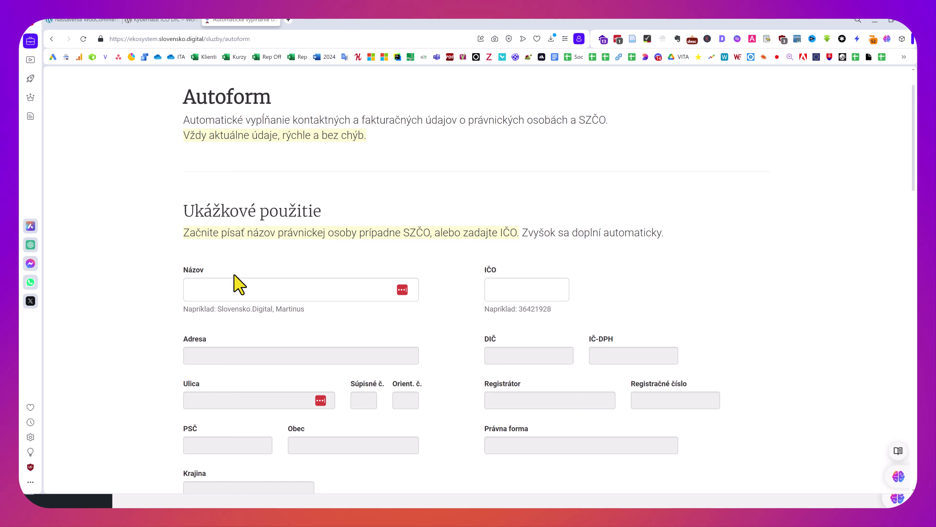
left_click(230, 288)
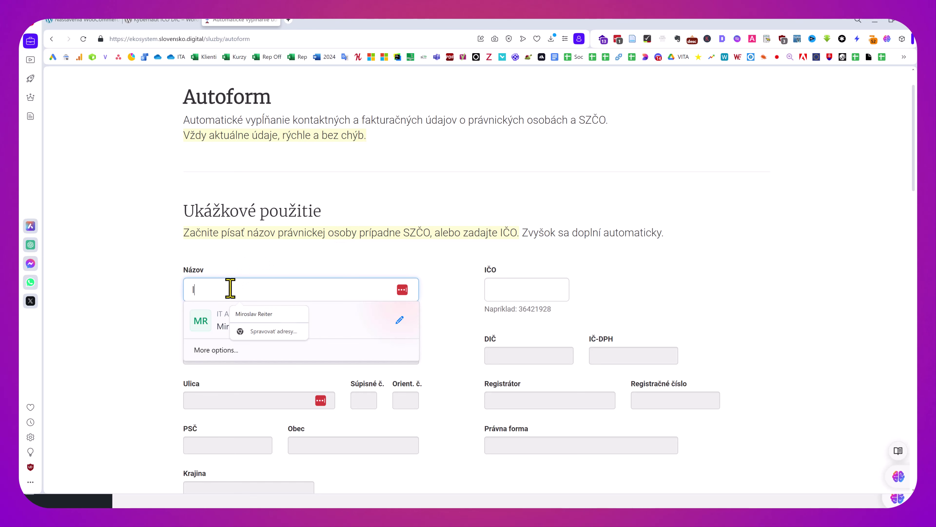
type("IT Academy")
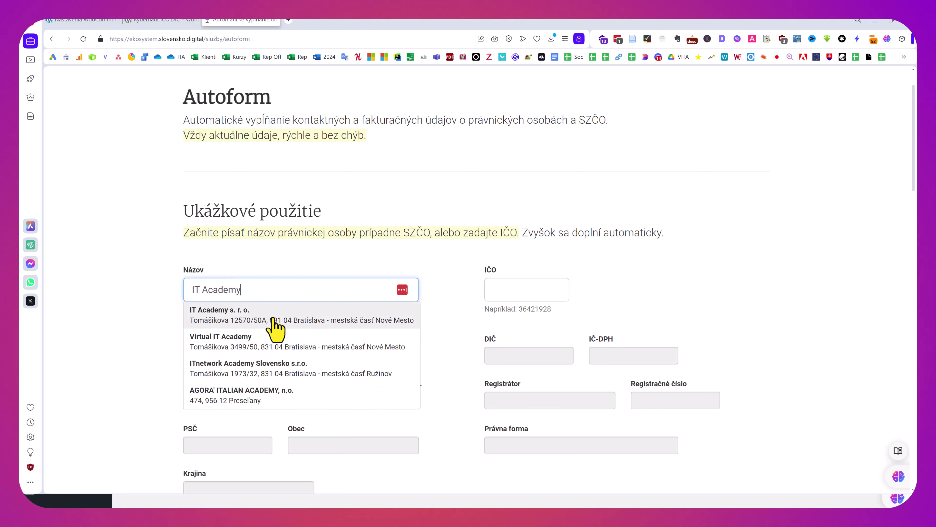
left_click(272, 318)
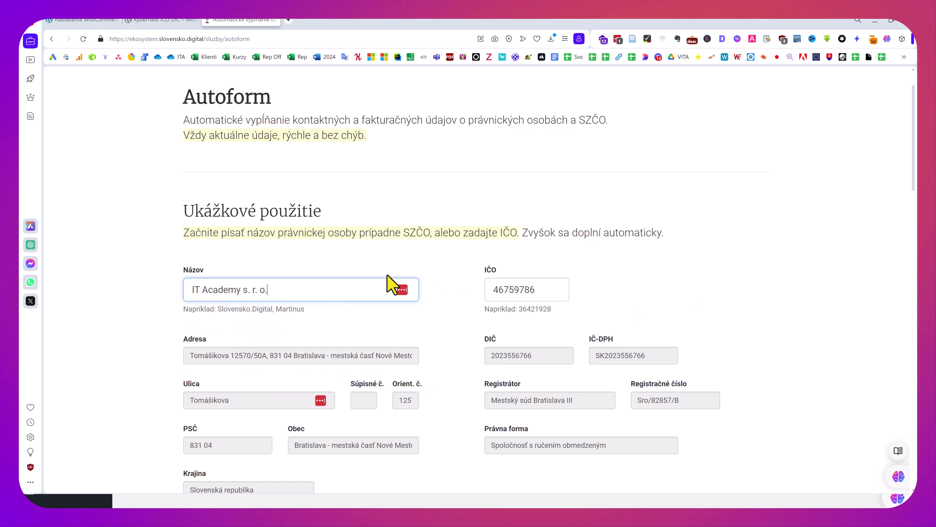
Replace the company with VITA Academy s. r. o. so its details autofill.
scroll(98, 224, "down", 2)
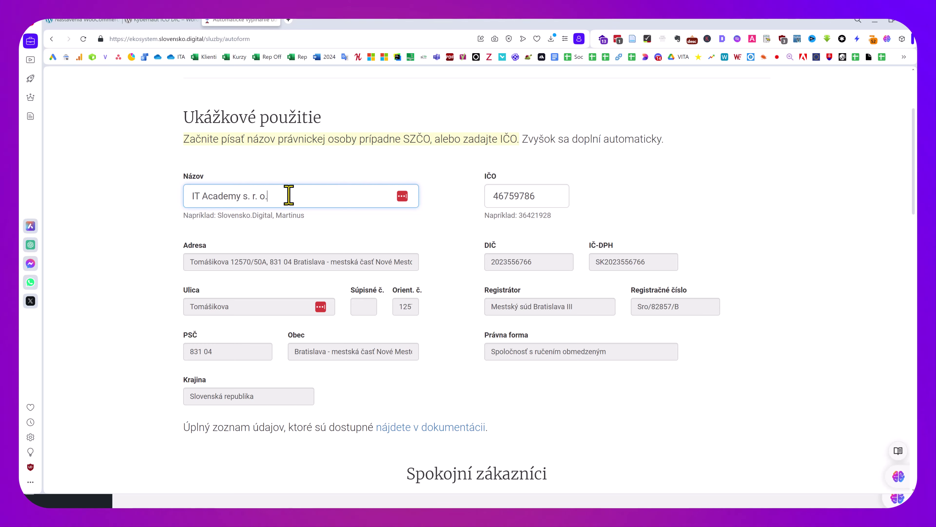
key("ctrl+a")
type("VITA A")
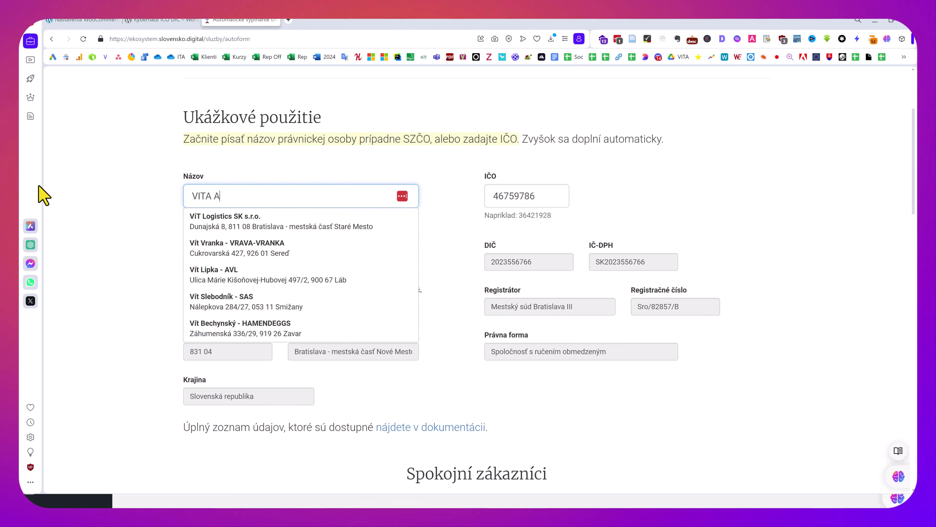
type("cade")
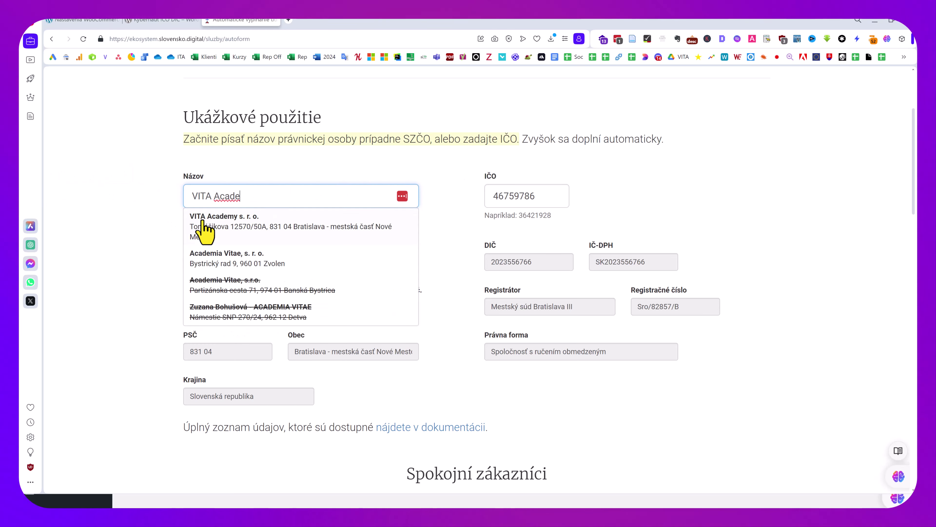
left_click(200, 227)
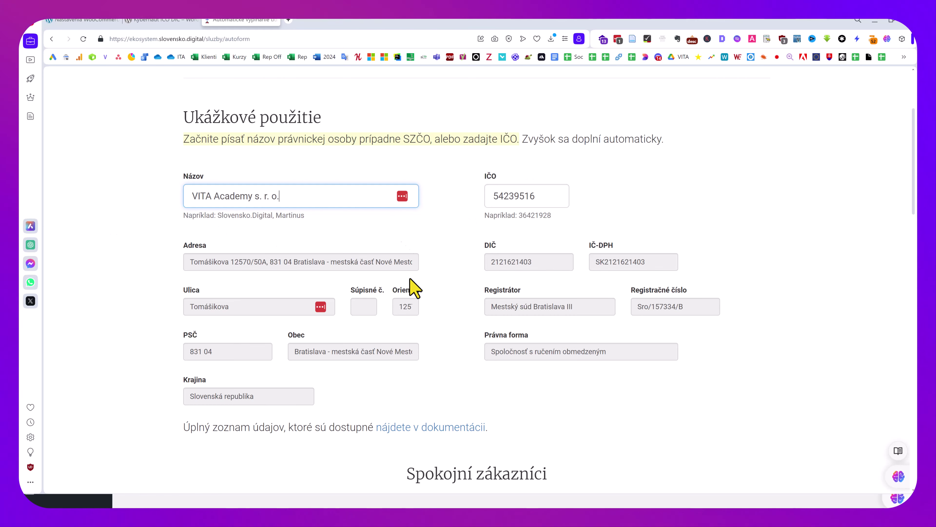
left_click(183, 257)
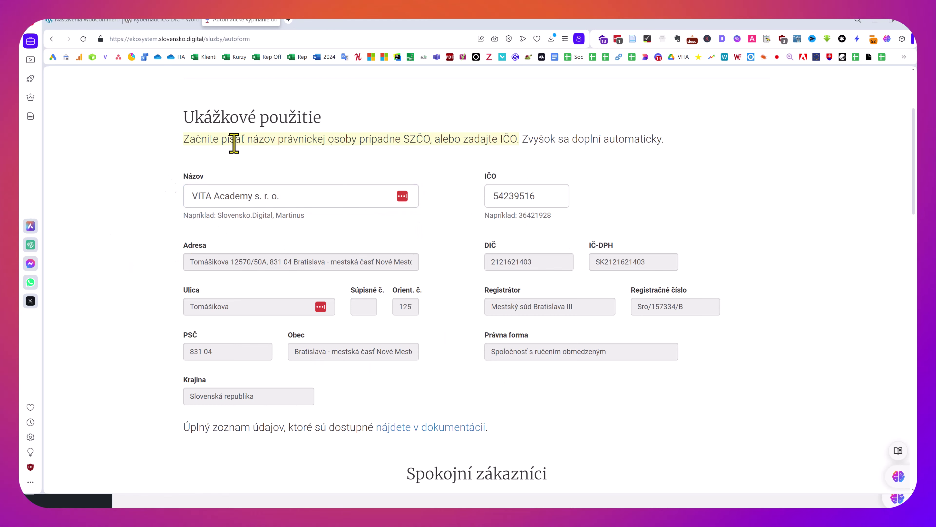
scroll(288, 294, "down", 2)
scroll(287, 294, "up", 7)
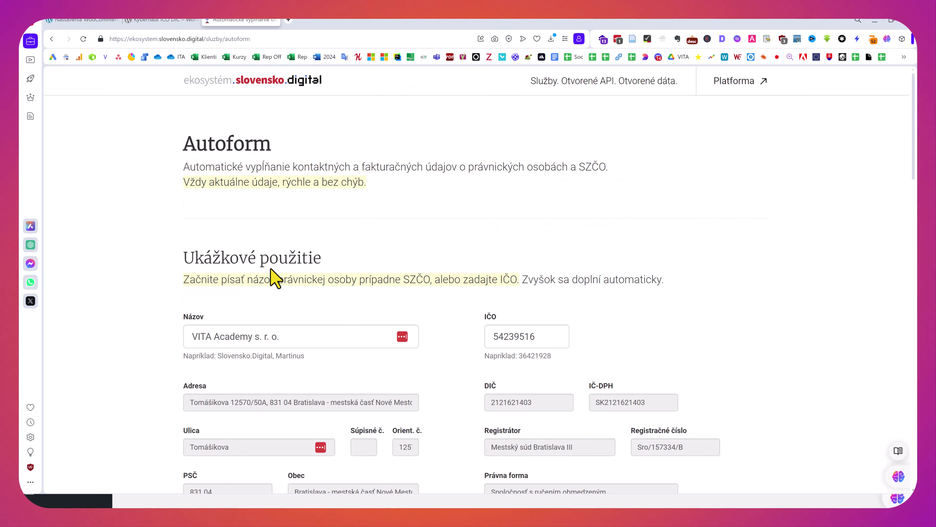
Return to the Nastavenia WooCommerce tab and scroll up to the currency and Kybernaut settings.
left_click(146, 20)
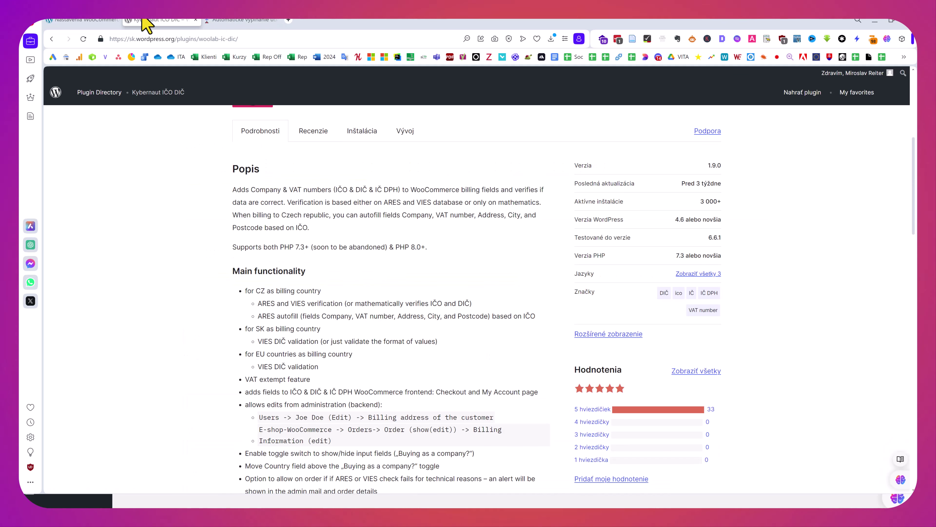
left_click(78, 20)
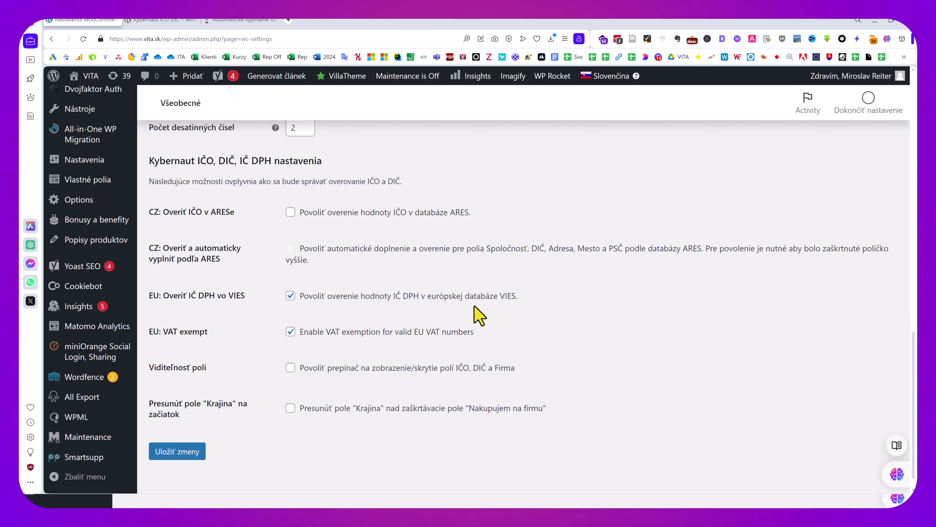
scroll(359, 269, "up", 3)
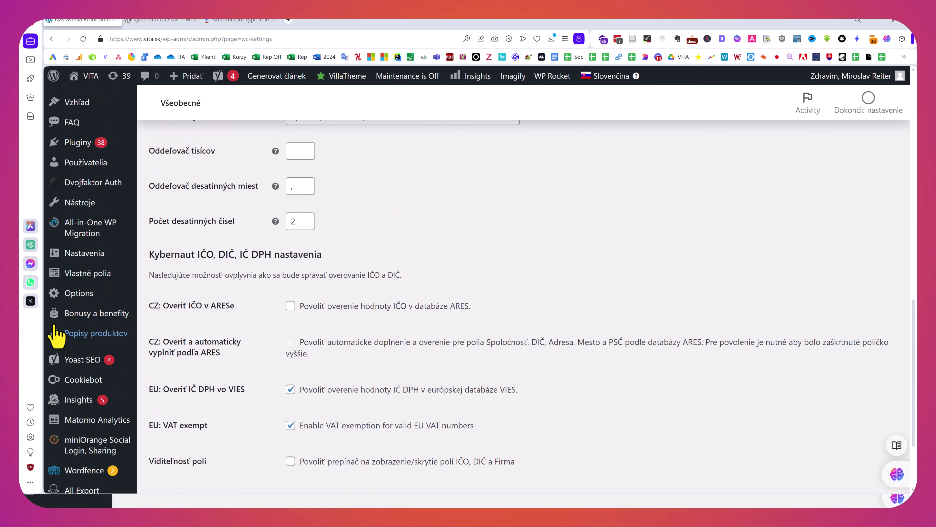
scroll(61, 368, "up", 3)
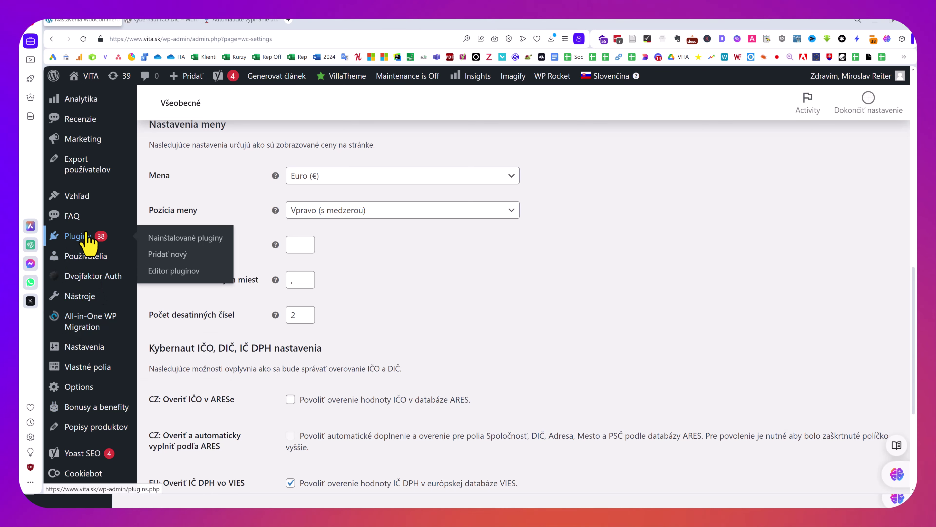
Search the installed plugins list for 'kyber' to find Kybernaut ICO DIC.
left_click(86, 236)
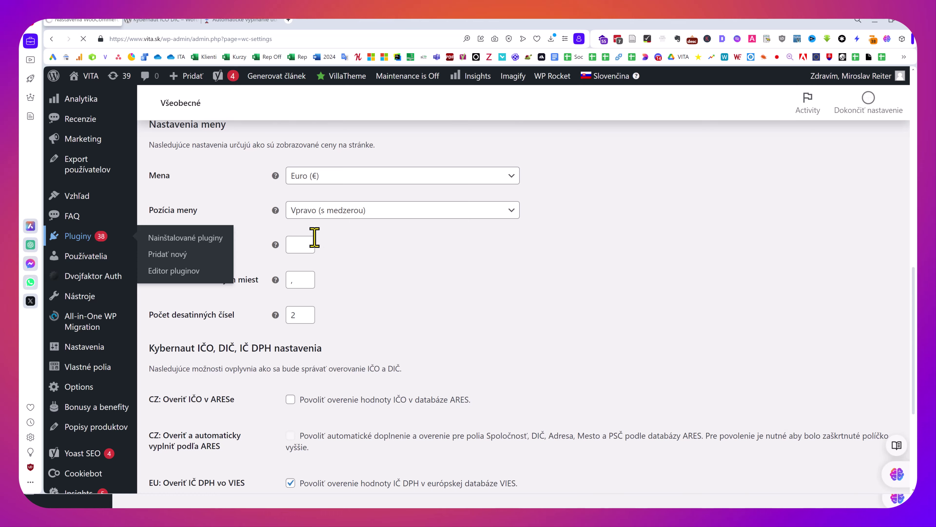
scroll(313, 239, "down", 4)
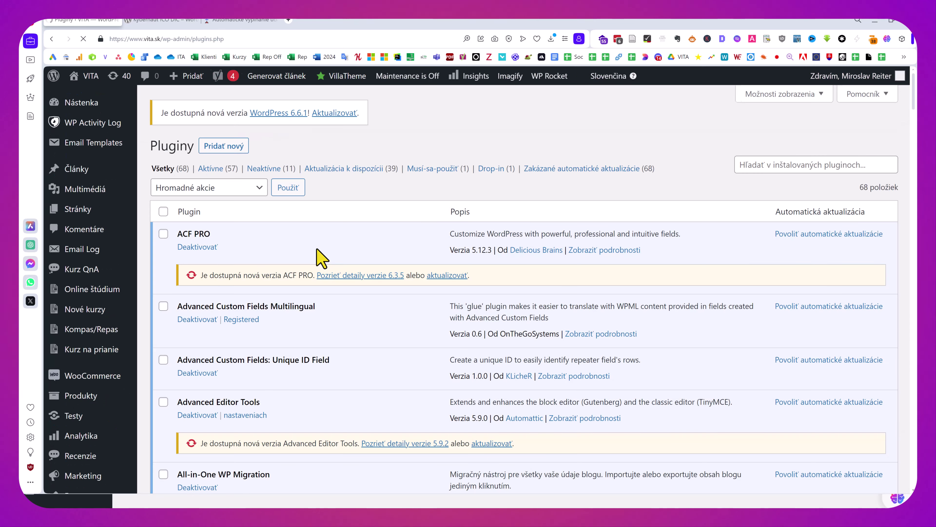
left_click(770, 165)
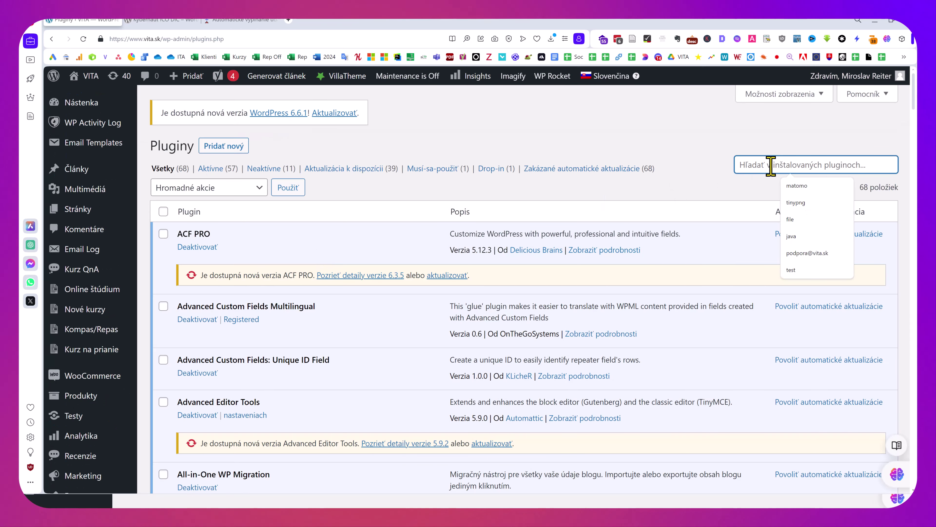
type("kyber")
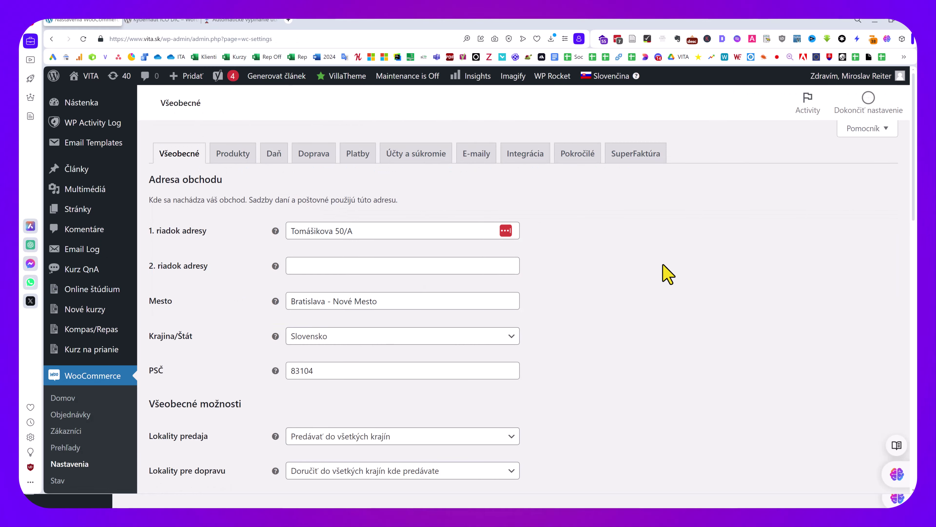
Go full screen and scroll the settings down to the Kybernaut section and back up.
key("F11")
scroll(627, 295, "down", 3)
scroll(606, 299, "down", 10)
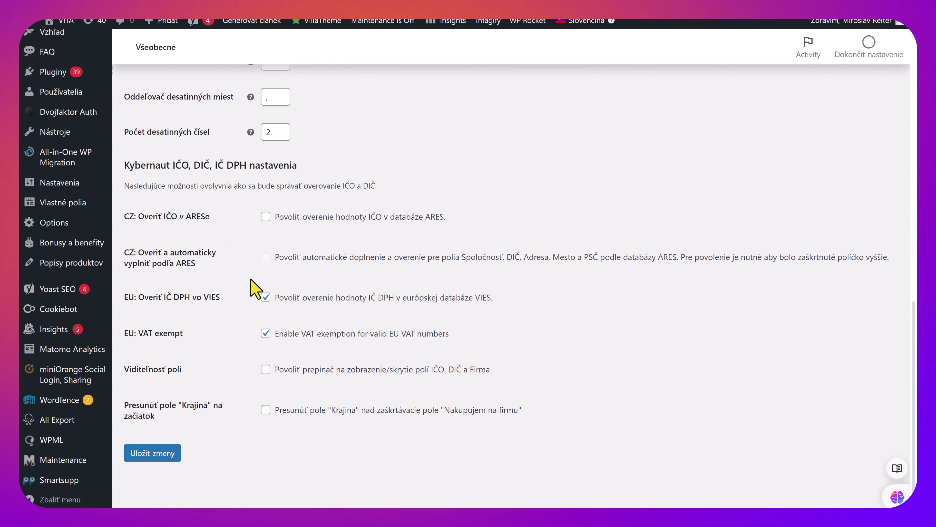
scroll(566, 235, "up", 15)
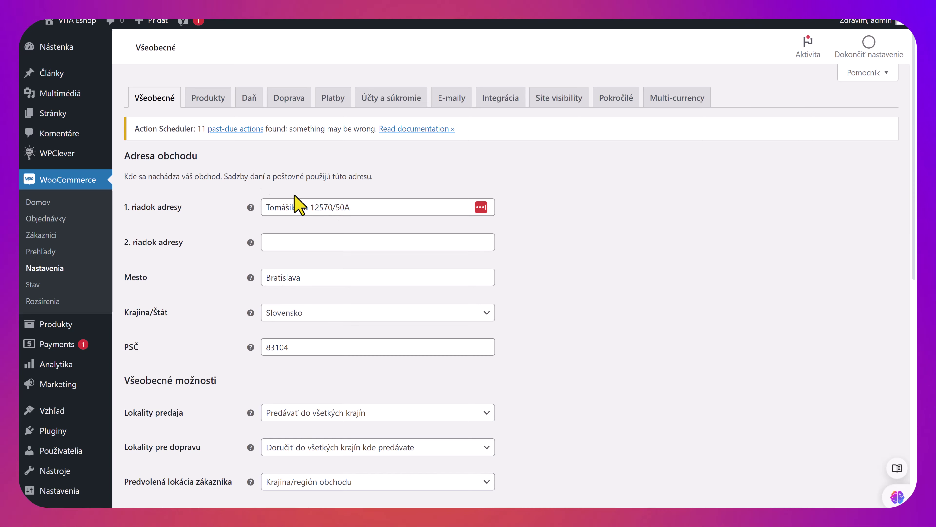
Open the Products settings without saving, leaving Obchod as the selected shop page.
left_click(213, 104)
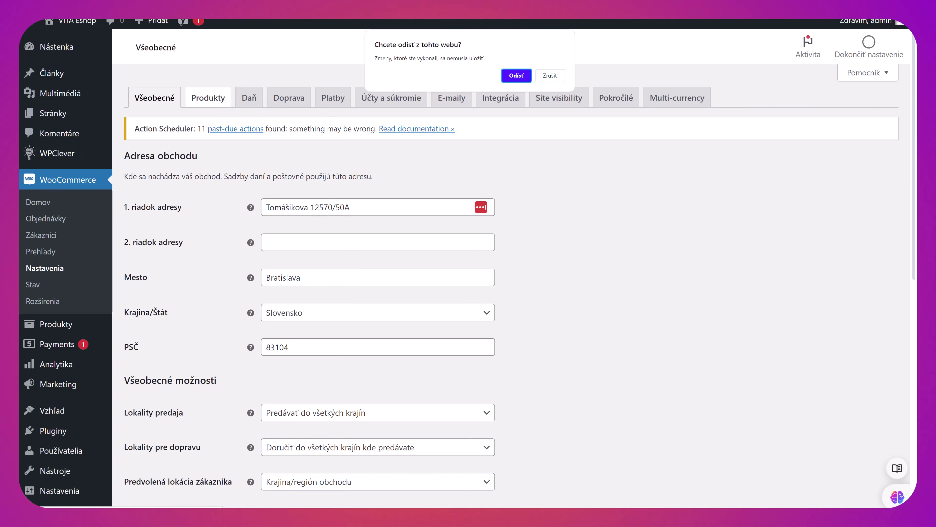
left_click(511, 77)
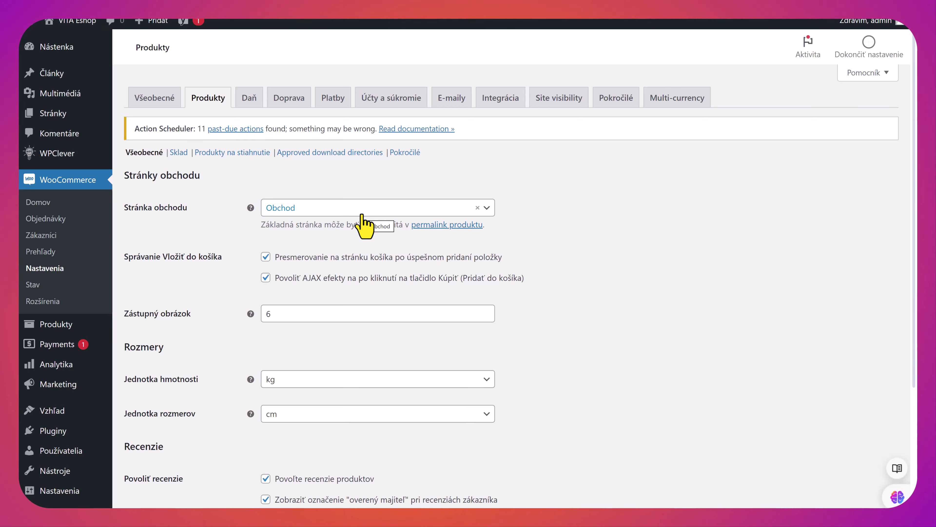
left_click(487, 208)
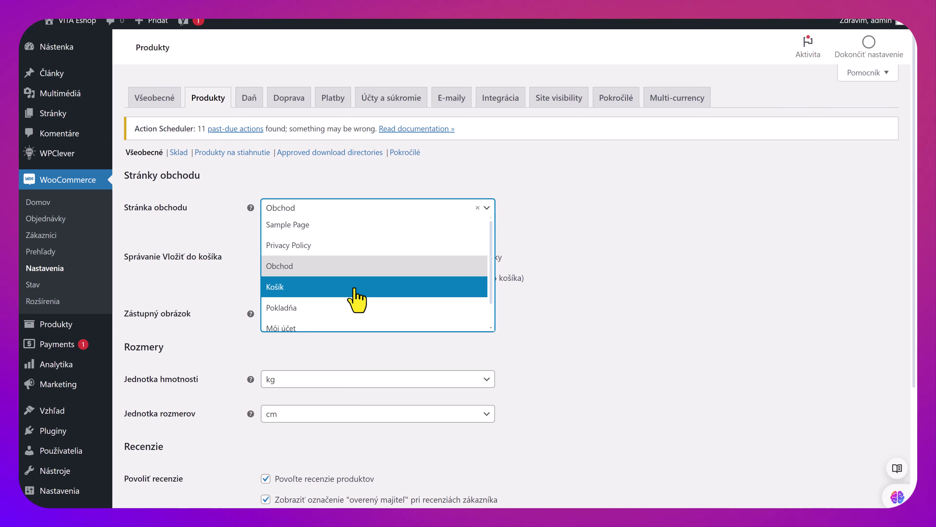
scroll(331, 284, "down", 1)
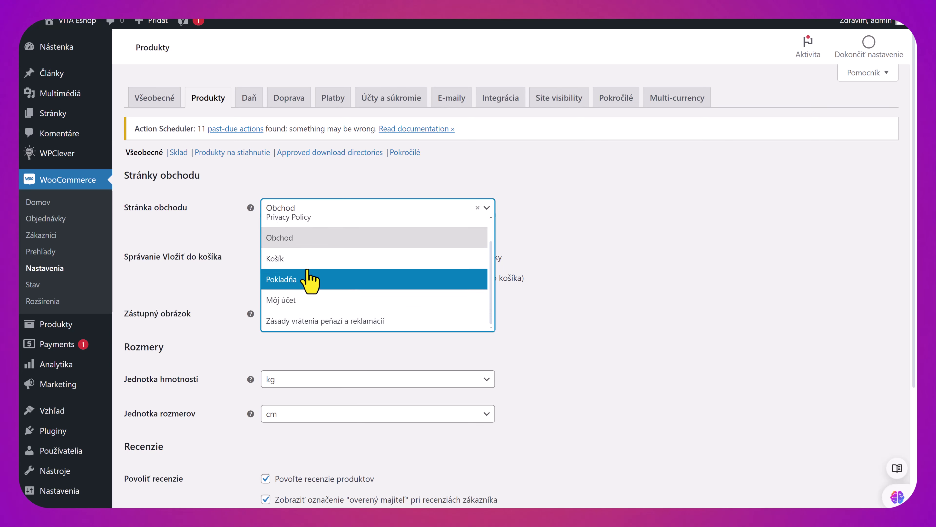
scroll(328, 280, "up", 1)
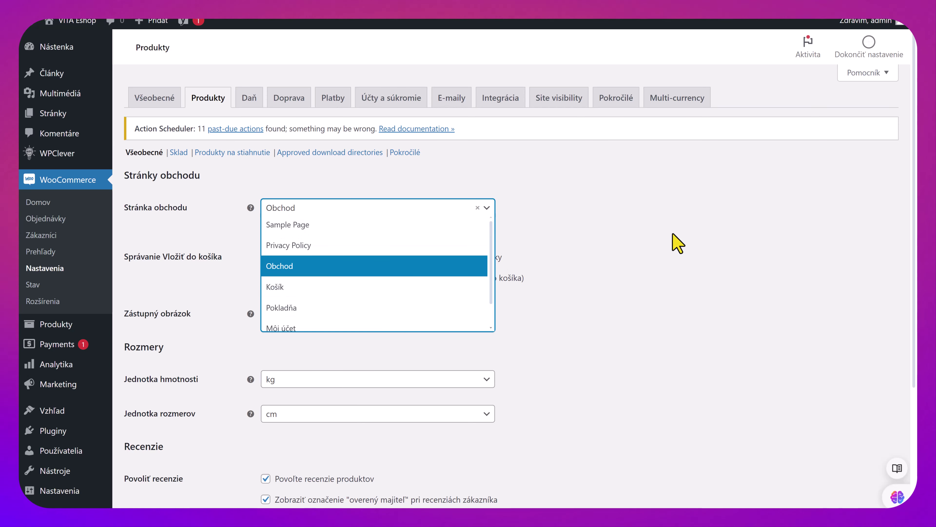
left_click(677, 243)
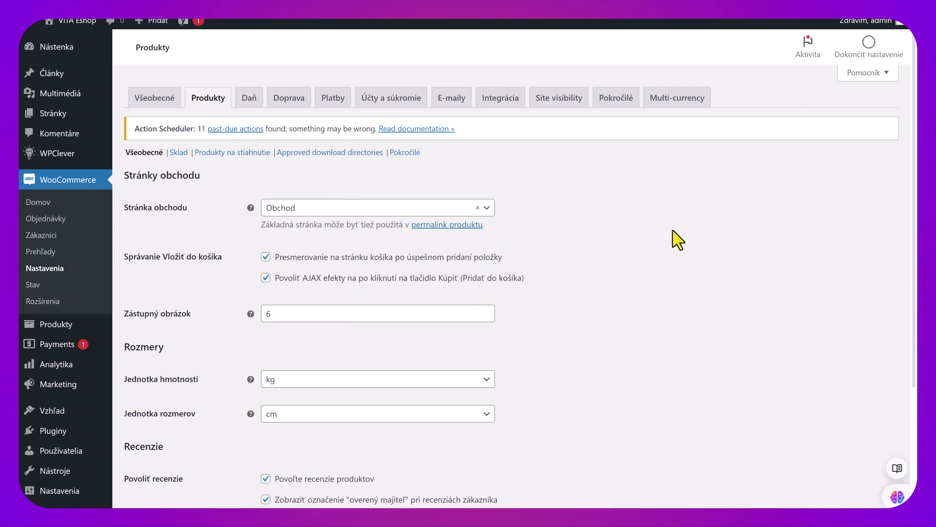
left_click(487, 208)
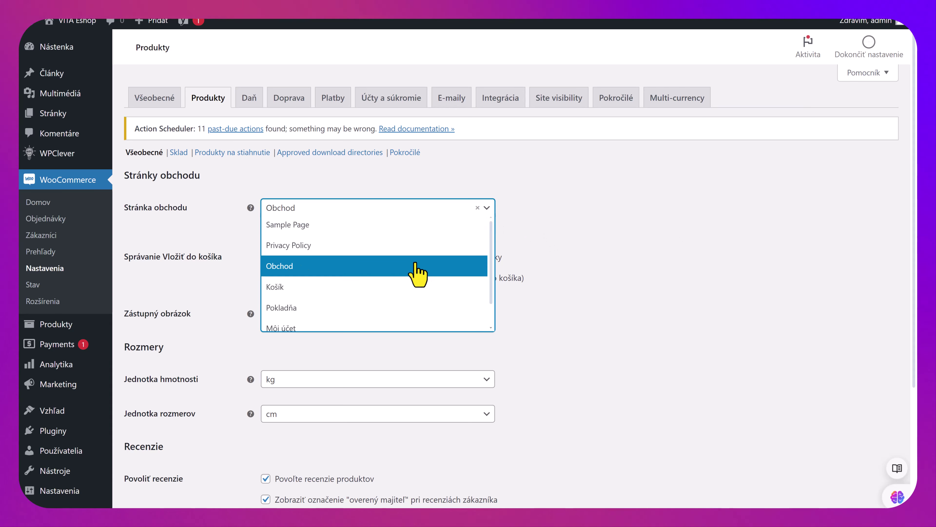
scroll(417, 273, "down", 1)
left_click(704, 258)
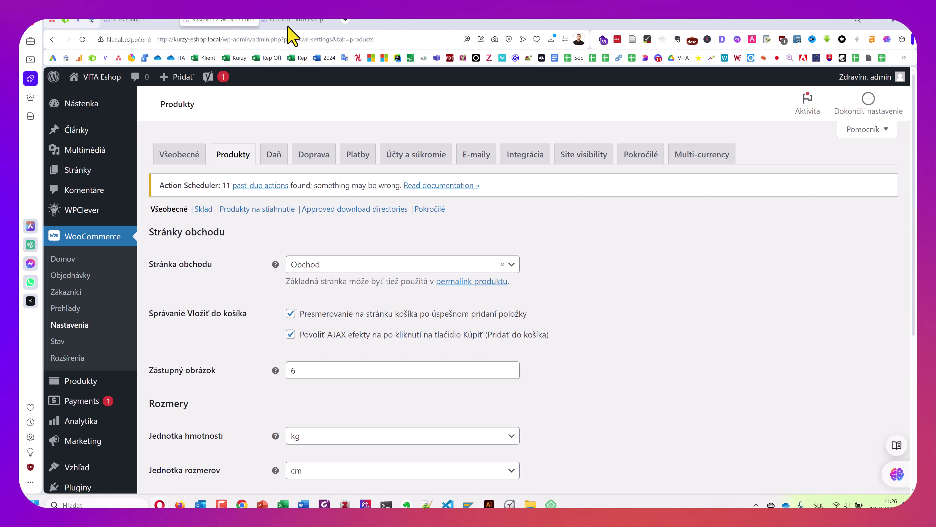
Remove Online kurz Webová Analytika from the mini-cart on the VITA Eshop shop page.
left_click(299, 21)
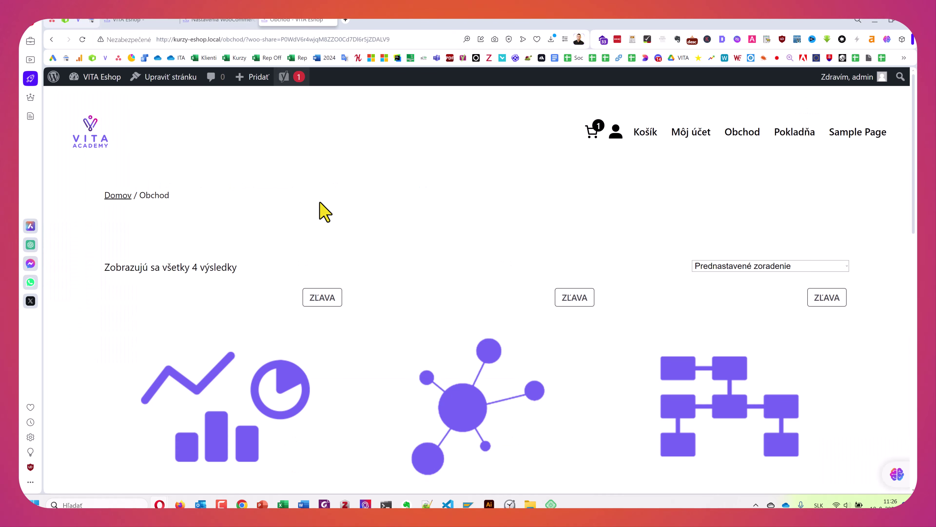
scroll(325, 212, "down", 4)
scroll(324, 209, "up", 4)
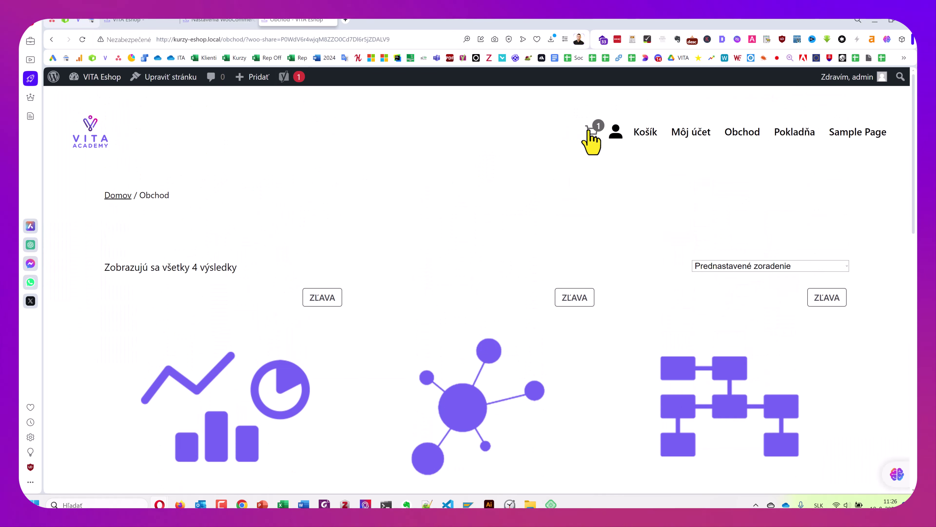
left_click(590, 133)
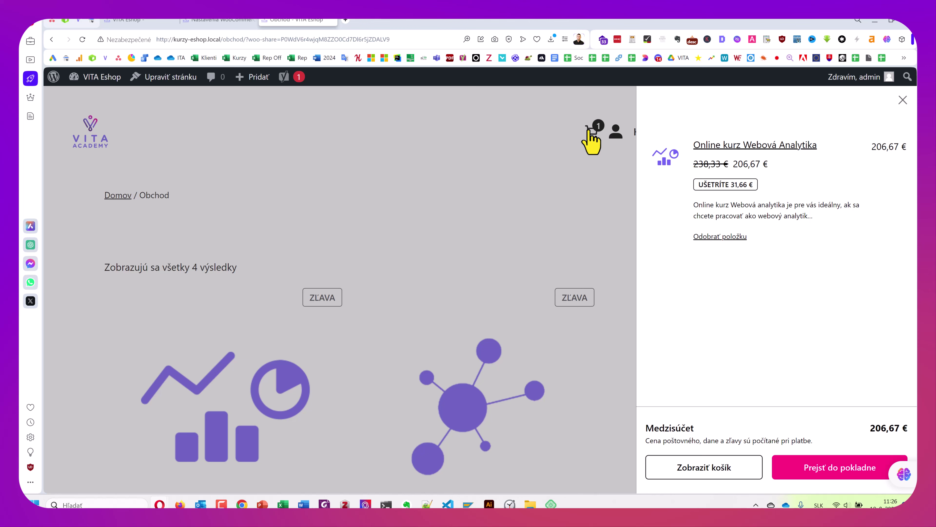
left_click(721, 237)
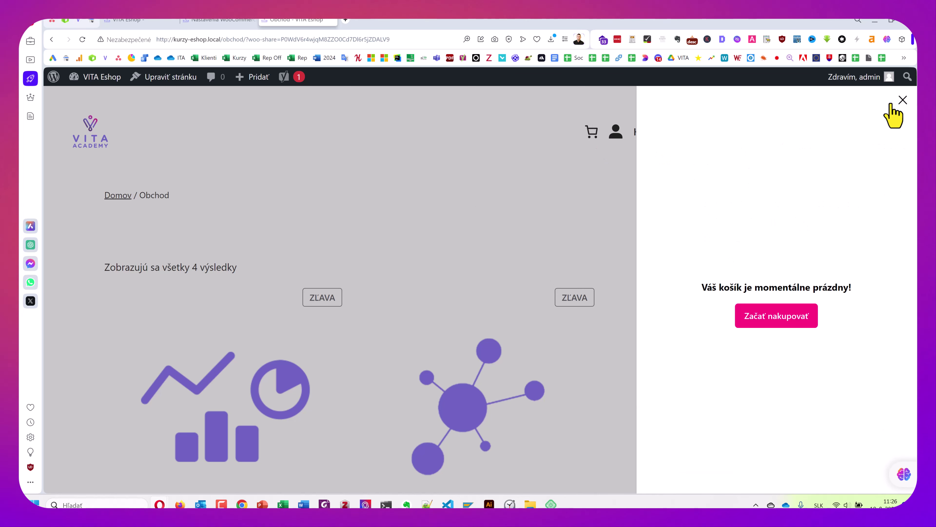
left_click(902, 100)
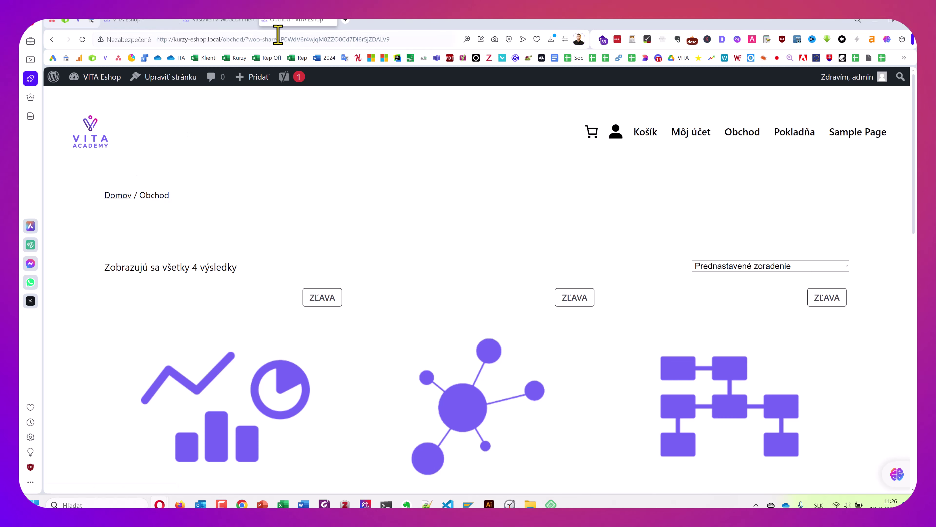
Strip the query from the shop address and load the plain shop page.
left_click_drag(390, 39, 249, 39)
key("BackSpace")
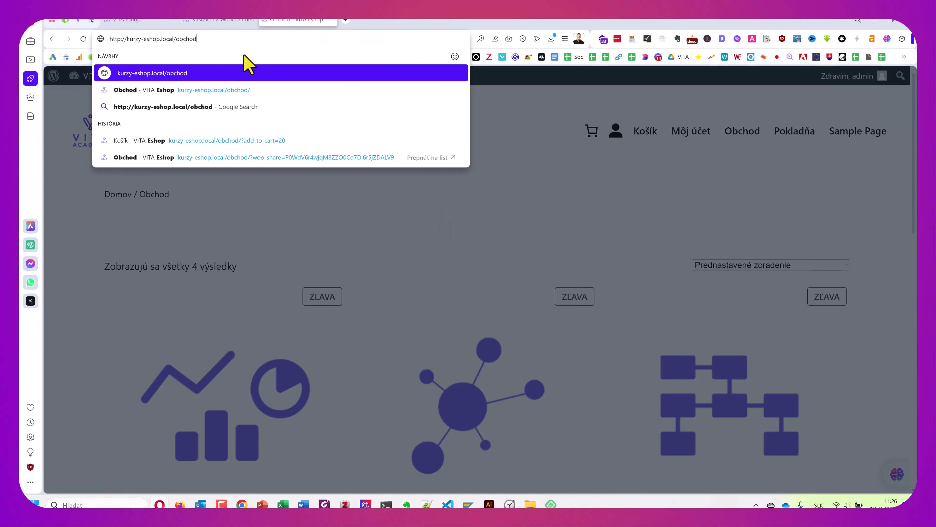
key("Return")
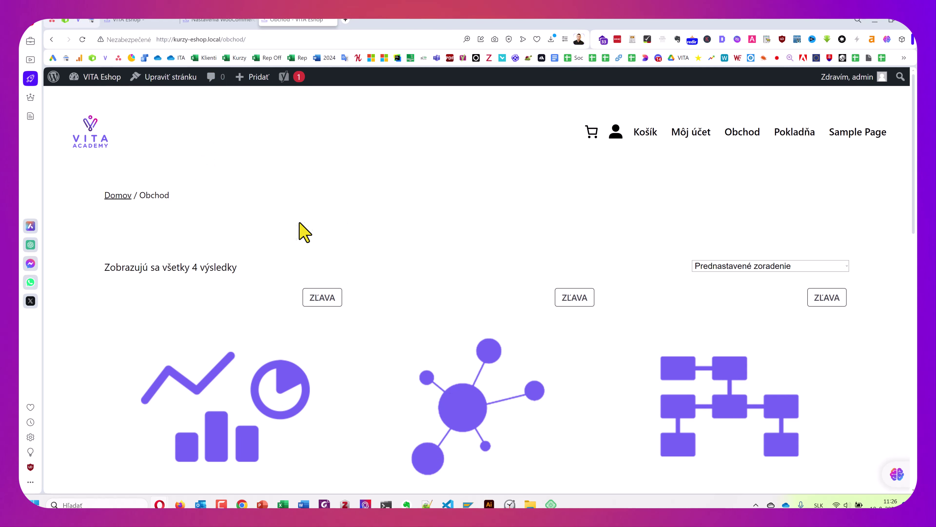
Add Online kurz Webová Analytika to the cart, then remove it to leave the cart empty.
scroll(305, 233, "down", 3)
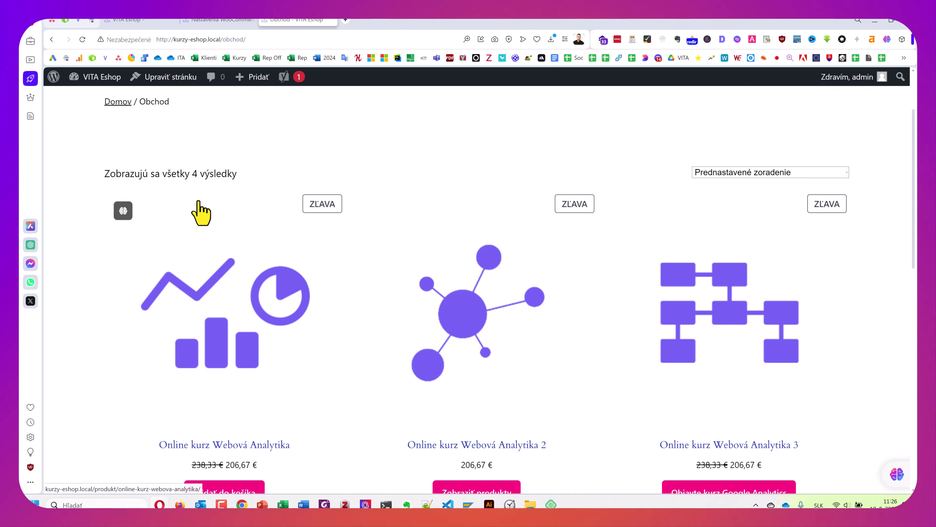
scroll(203, 217, "up", 1)
scroll(207, 220, "down", 5)
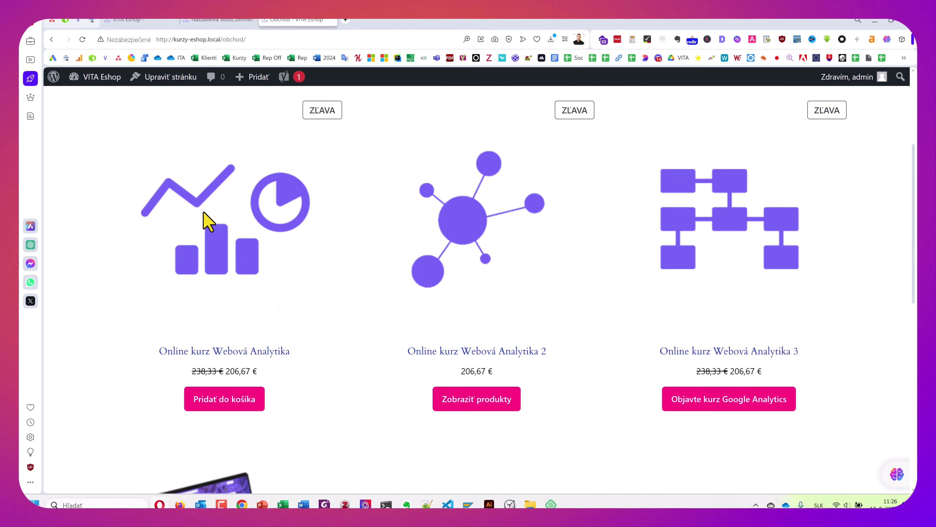
left_click(228, 306)
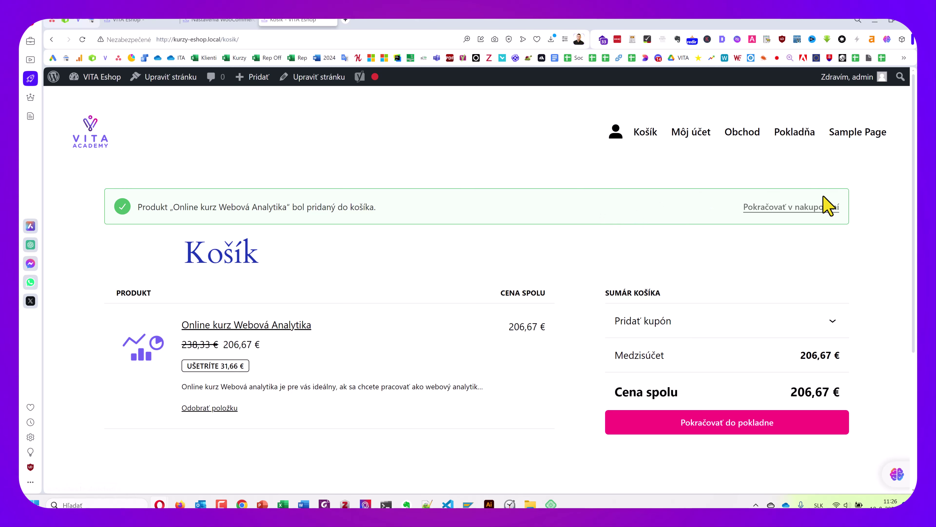
scroll(438, 224, "down", 4)
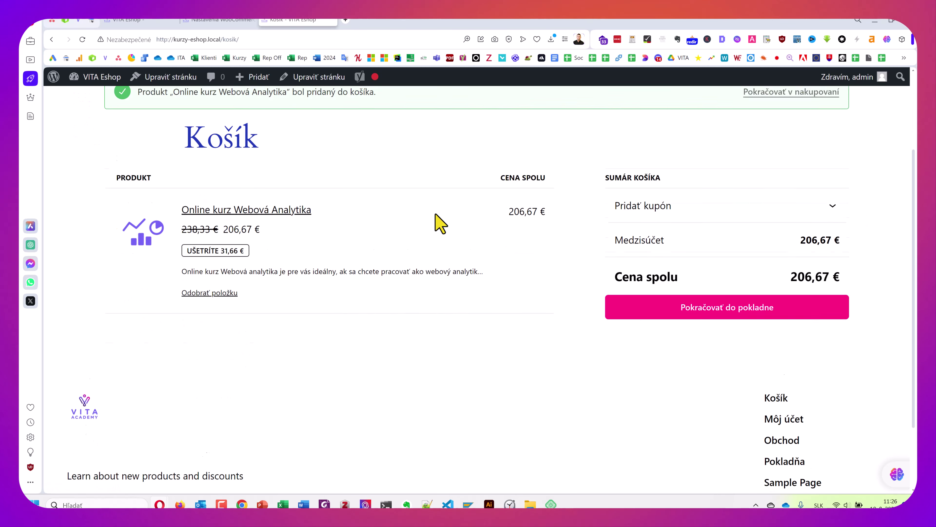
left_click(201, 271)
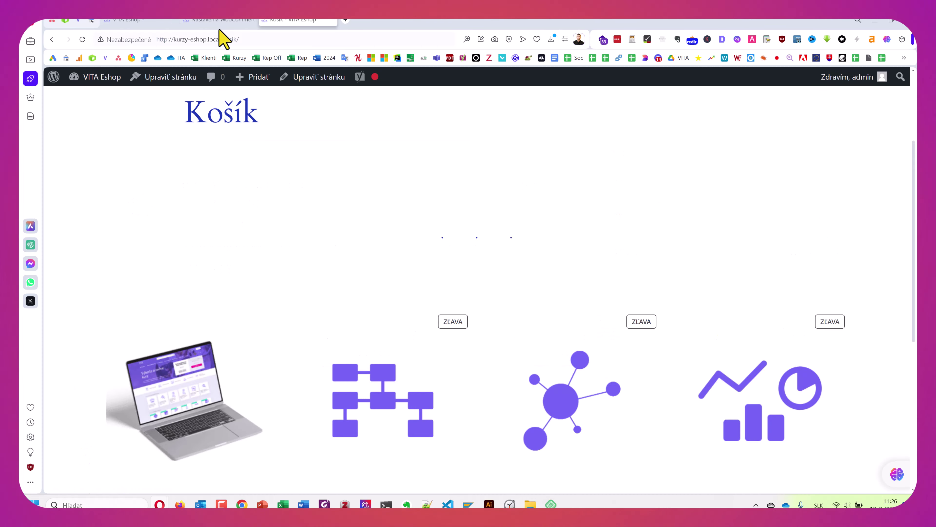
left_click(221, 20)
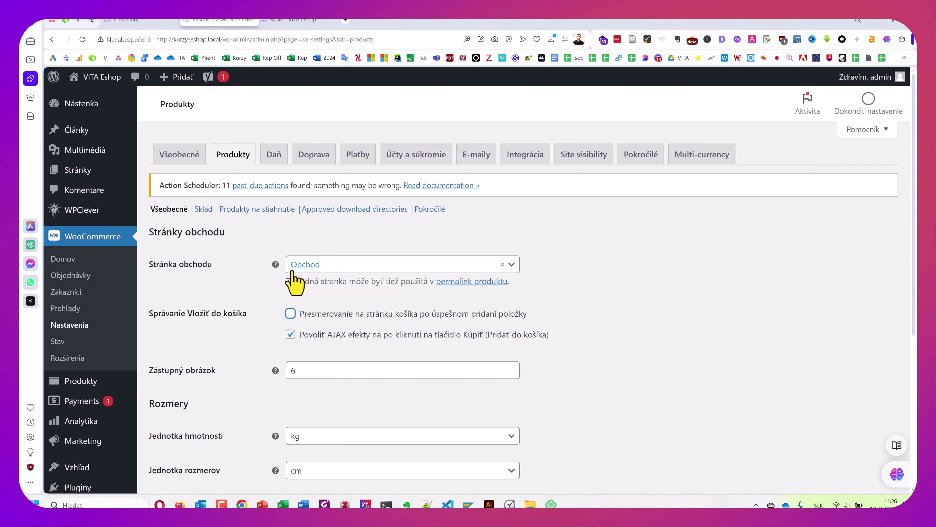
Save the product settings, then reload the storefront cart and open the Obchod shop page.
scroll(368, 319, "down", 5)
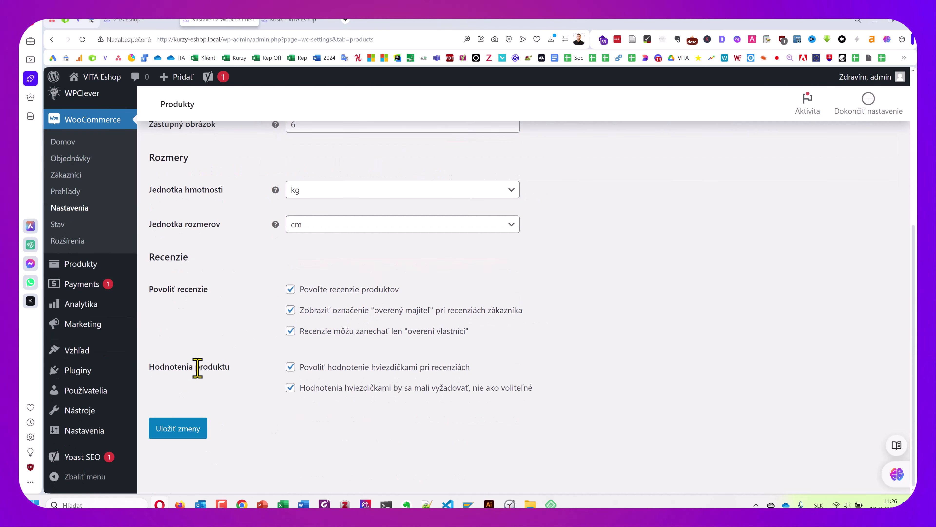
left_click(176, 429)
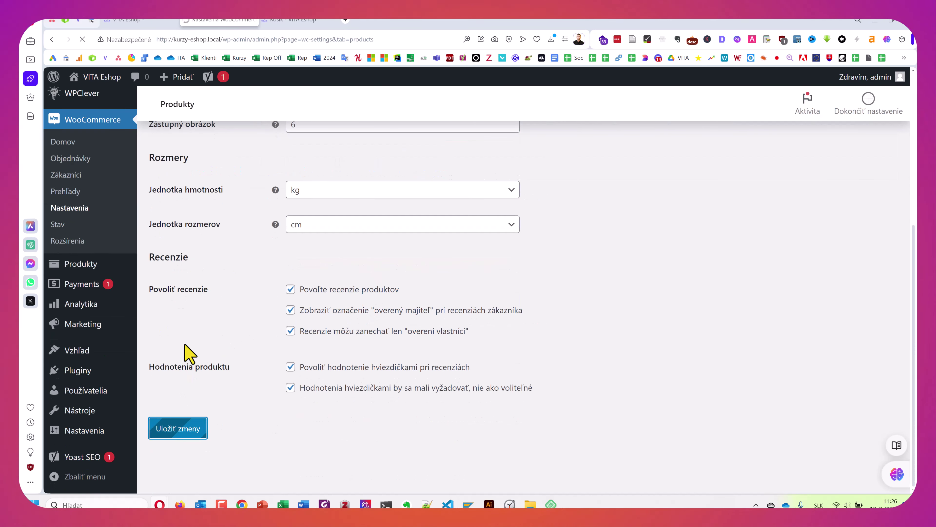
left_click(296, 22)
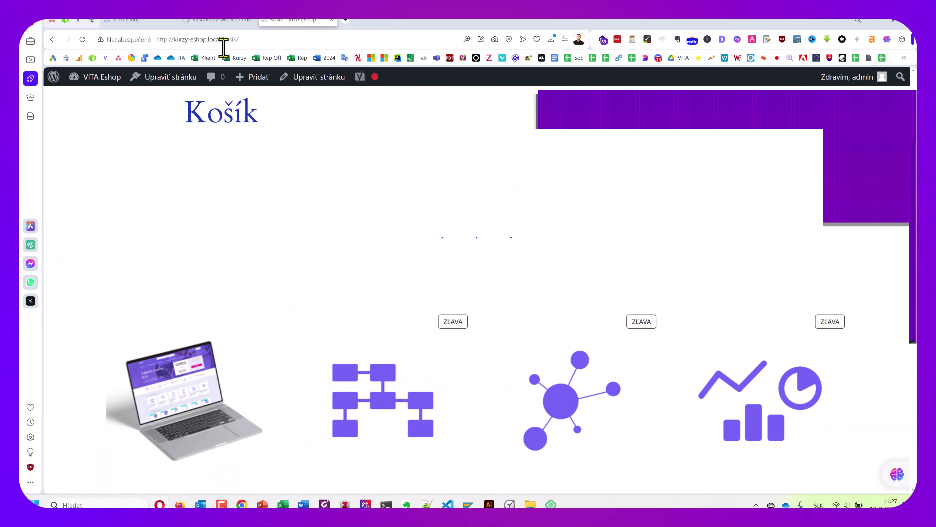
left_click(81, 41)
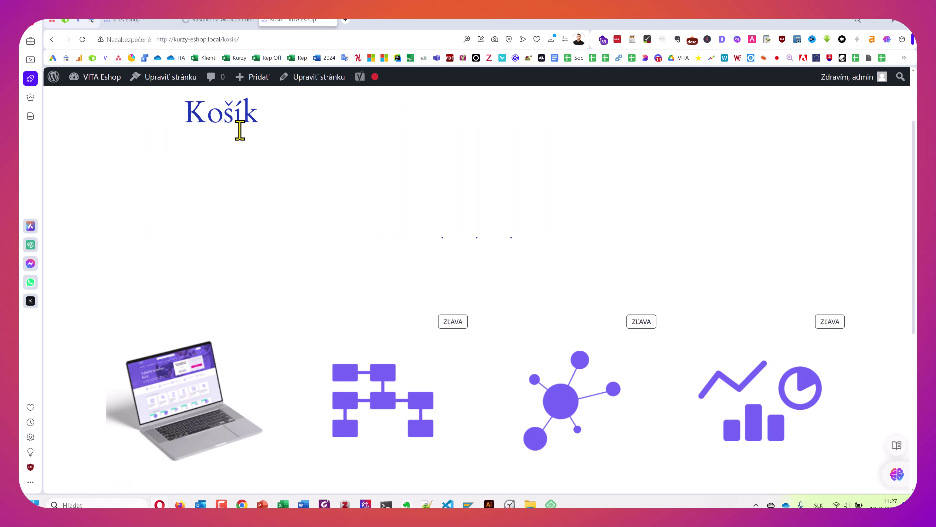
left_click(742, 133)
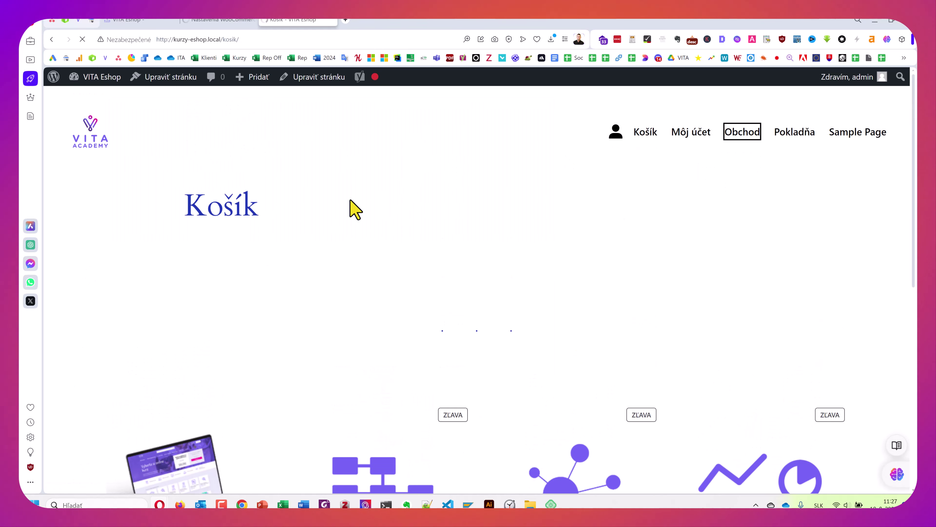
left_click(229, 21)
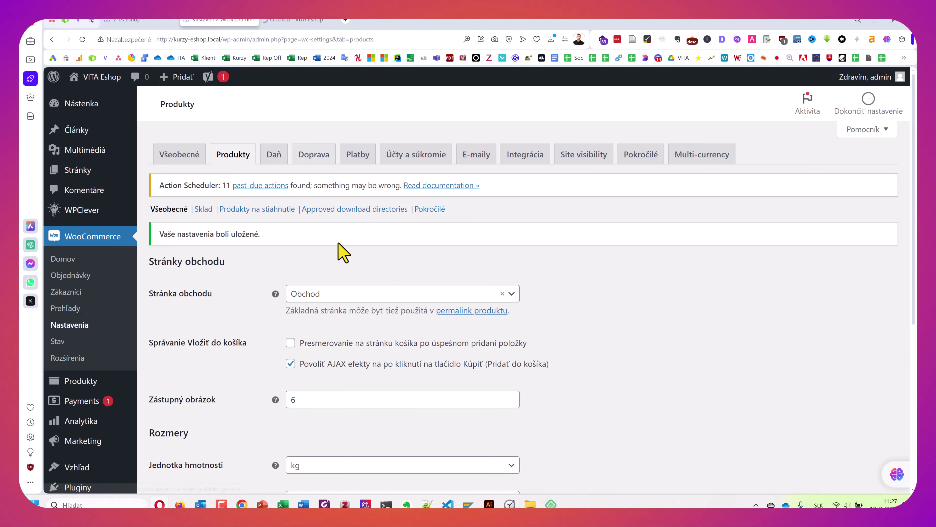
left_click(284, 21)
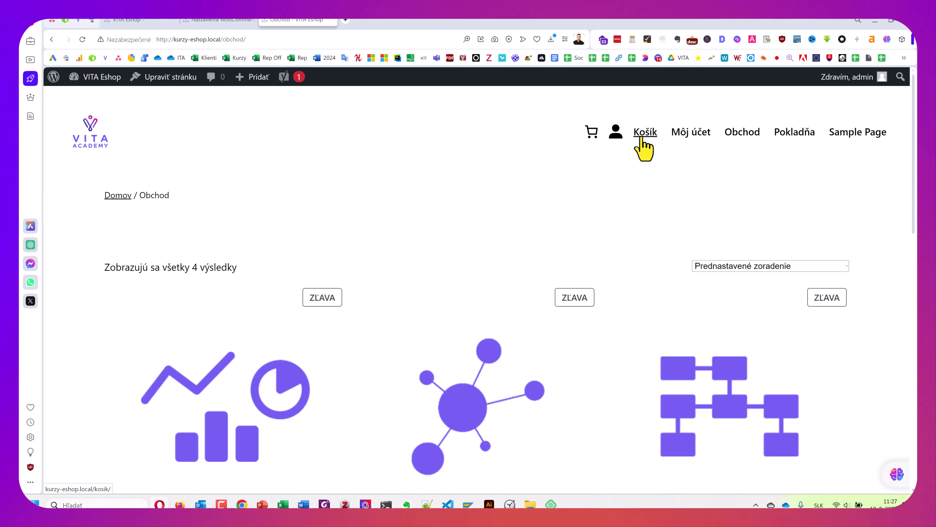
Add Online kurz Webová Analytika to the cart from Obchod, then try adding it again.
scroll(287, 247, "down", 5)
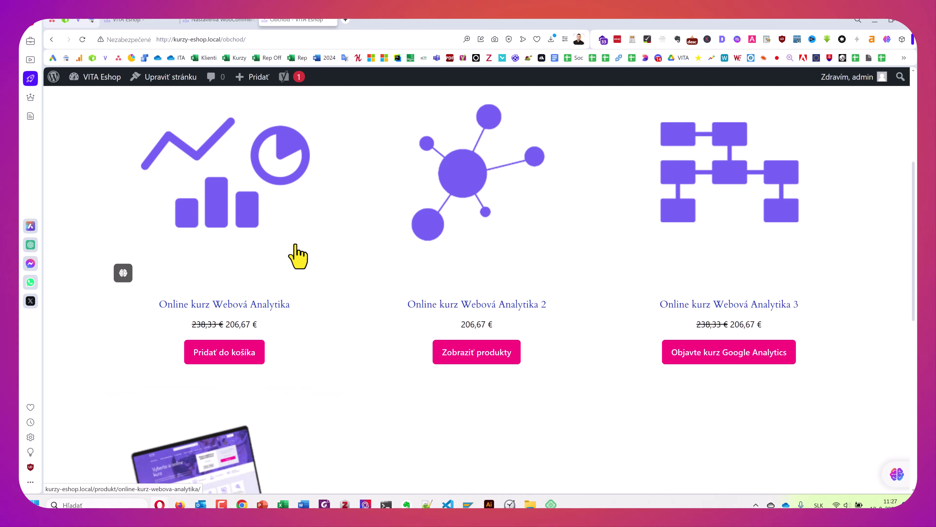
scroll(182, 205, "down", 1)
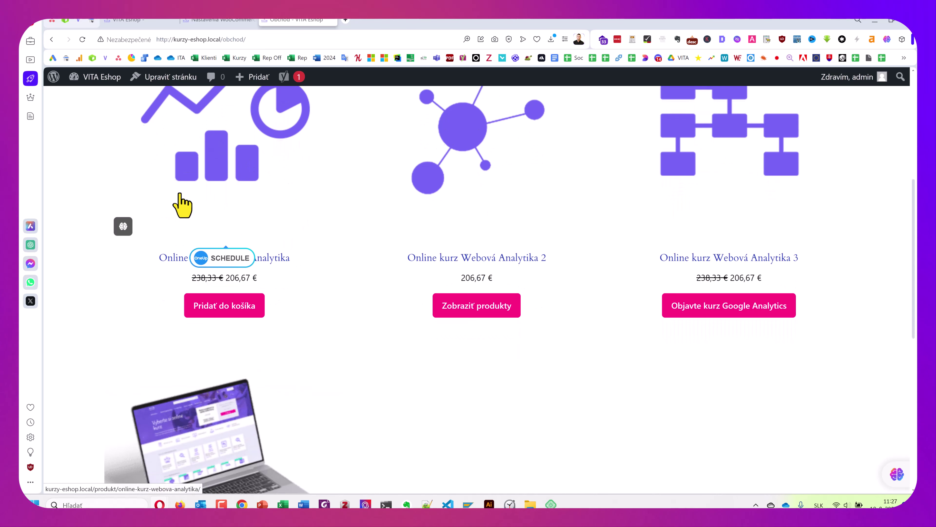
scroll(218, 284, "down", 1)
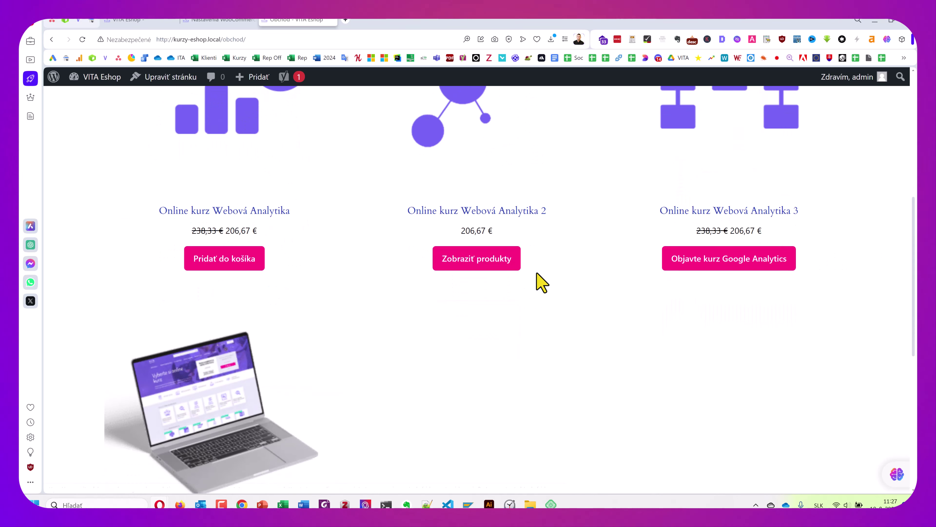
scroll(214, 374, "down", 3)
scroll(278, 302, "up", 5)
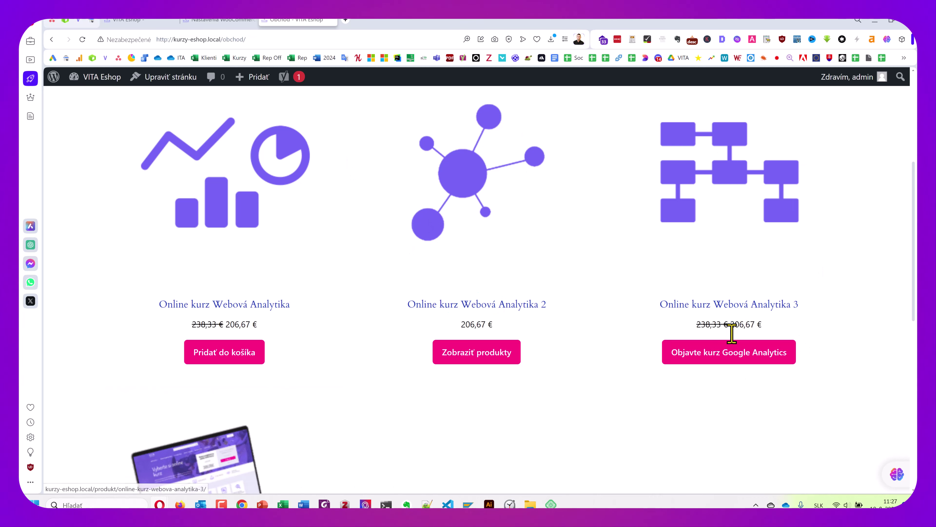
scroll(745, 160, "down", 4)
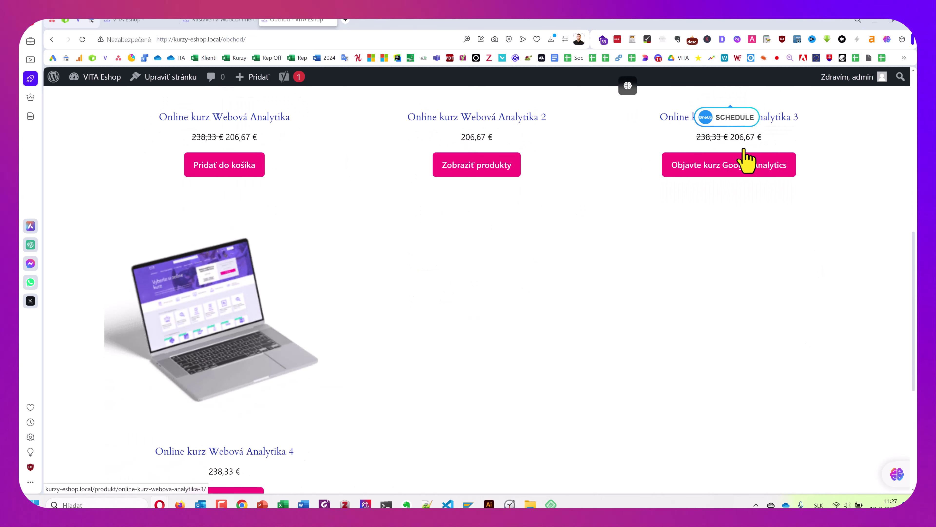
scroll(328, 295, "down", 3)
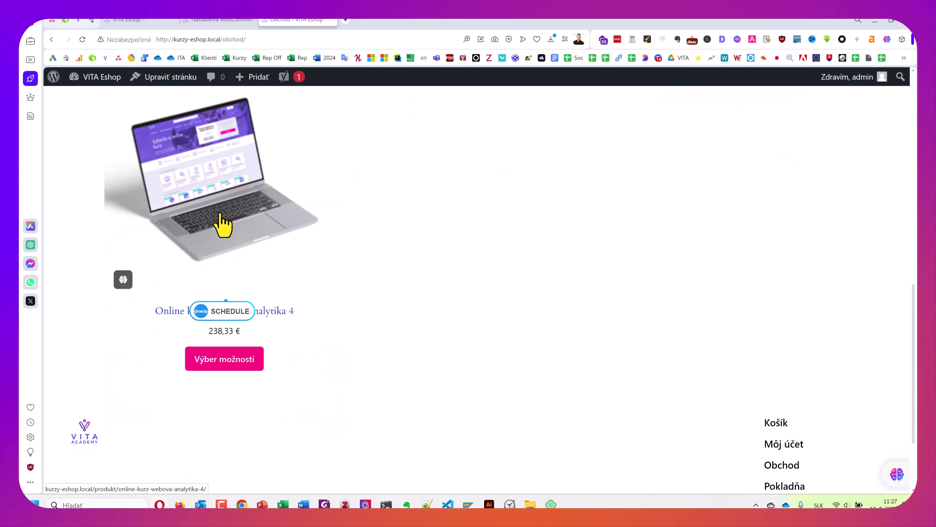
scroll(221, 223, "up", 6)
scroll(220, 224, "up", 2)
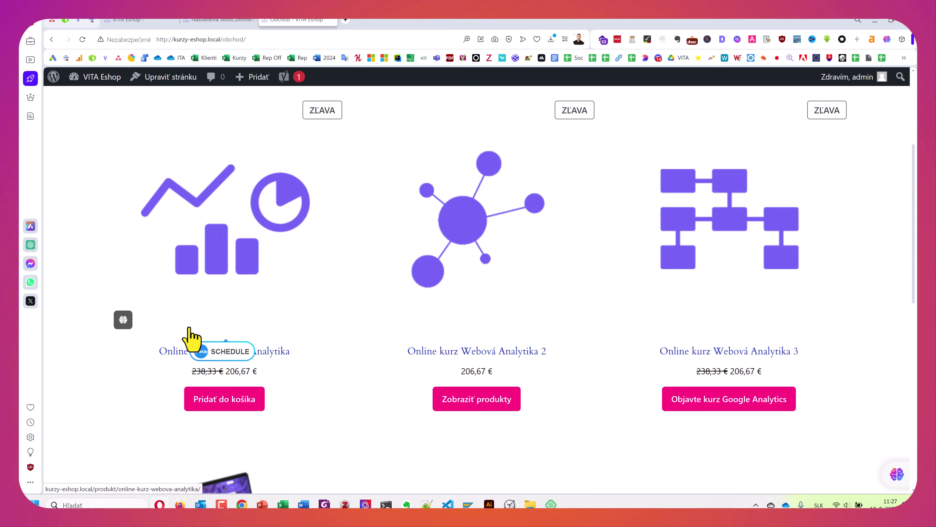
left_click(213, 399)
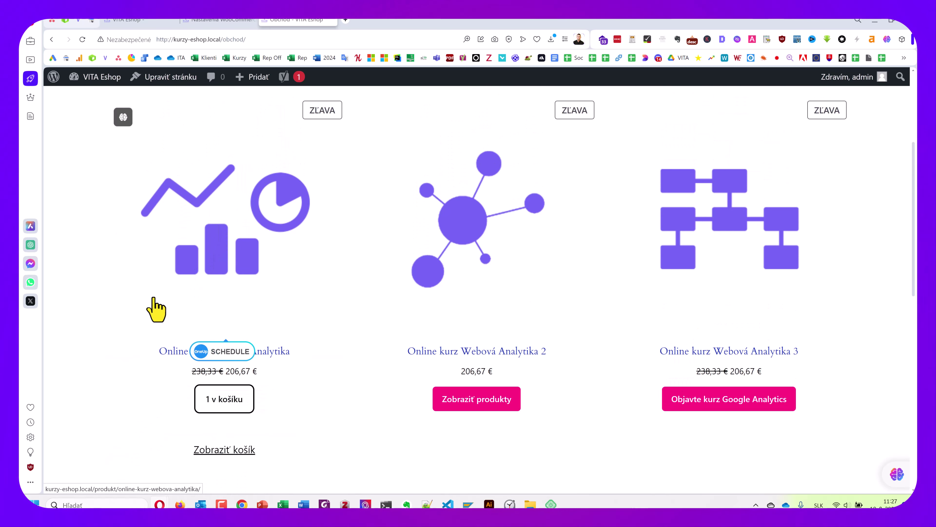
scroll(153, 310, "down", 1)
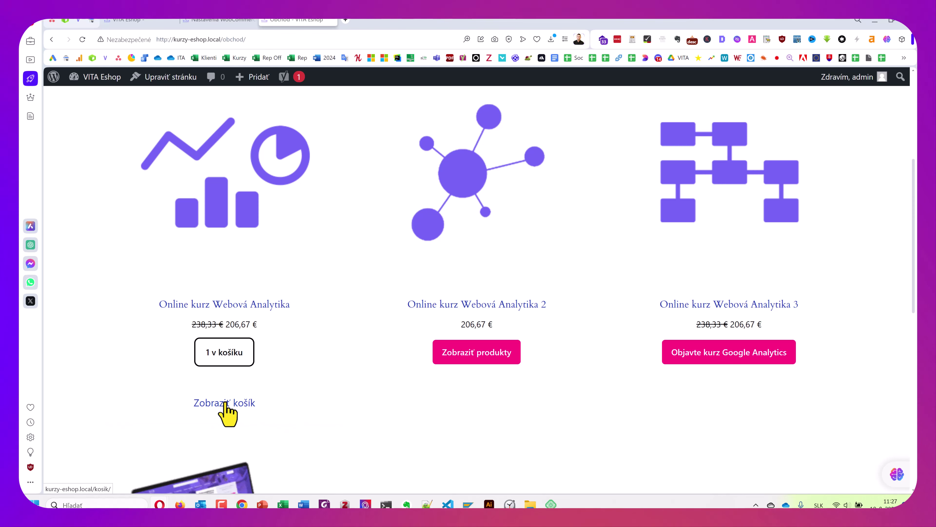
left_click(221, 361)
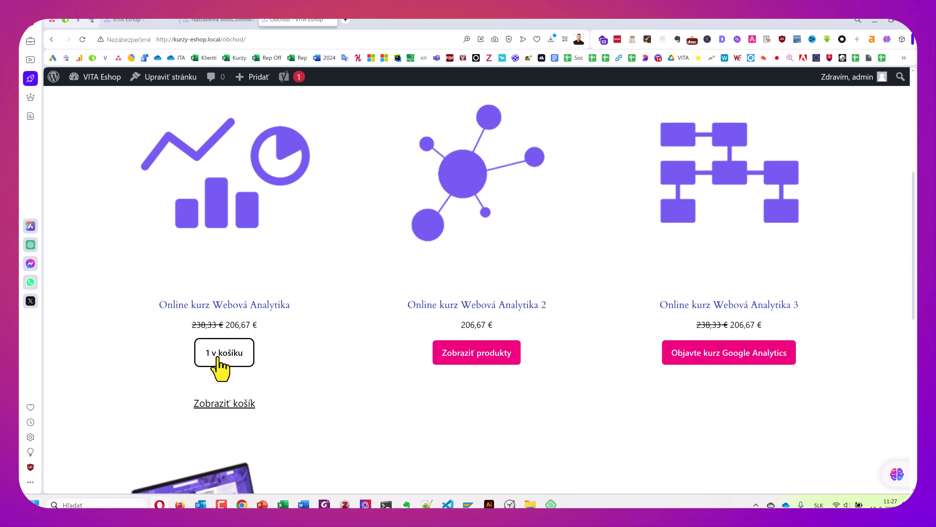
scroll(218, 358, "down", 4)
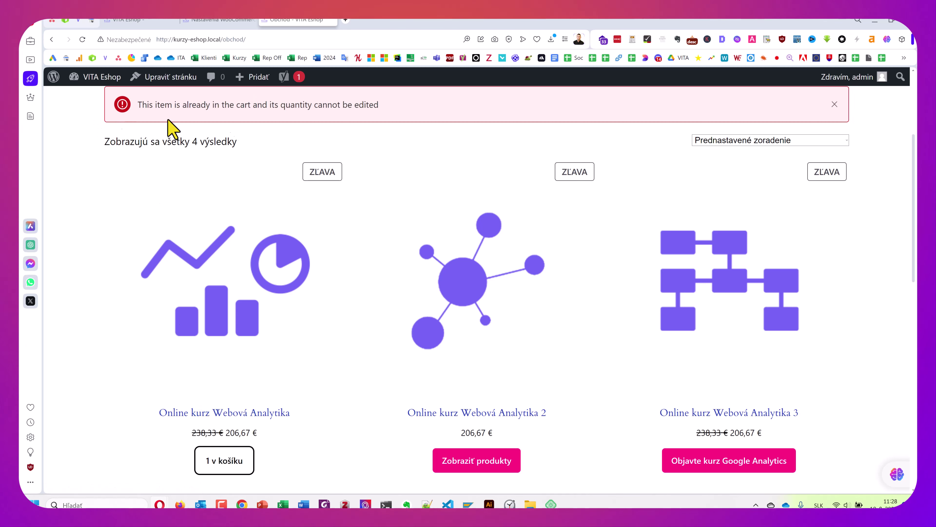
Open the cart via 'Zobraziť košík', then return to the WooCommerce settings tab.
scroll(240, 166, "down", 3)
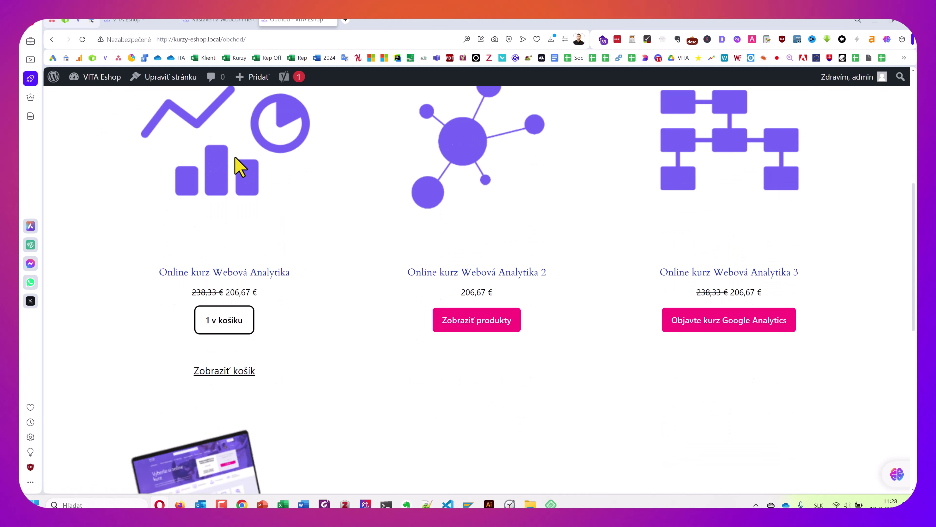
left_click(243, 369)
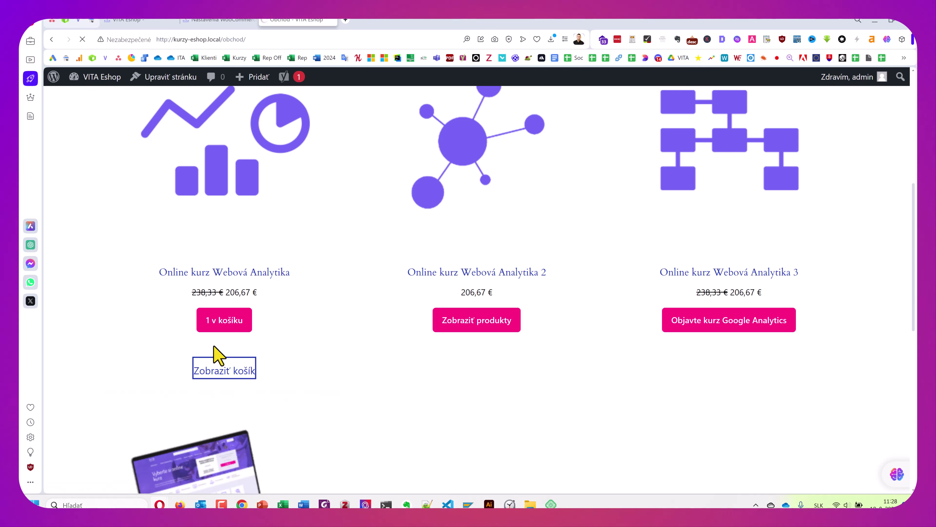
left_click(226, 20)
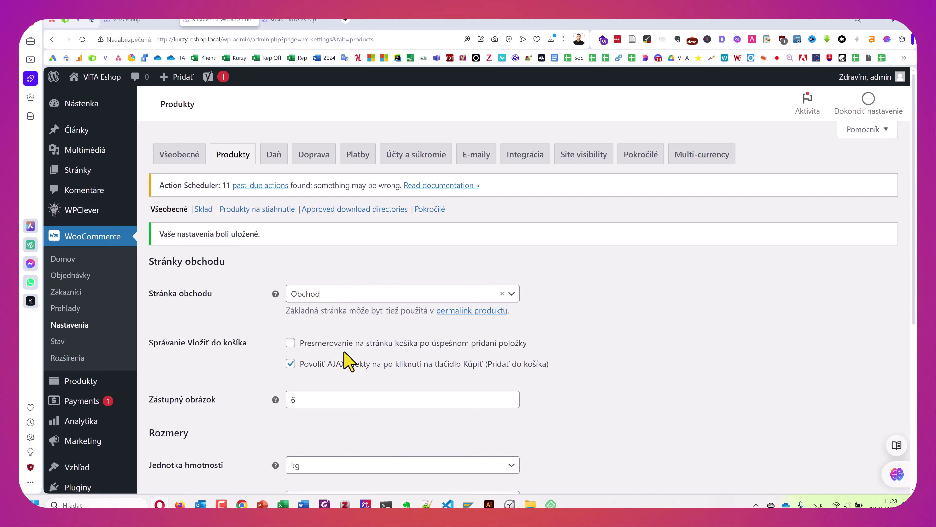
Remove Online kurz Webová Analytika from the Košík page and return to the settings.
left_click(299, 20)
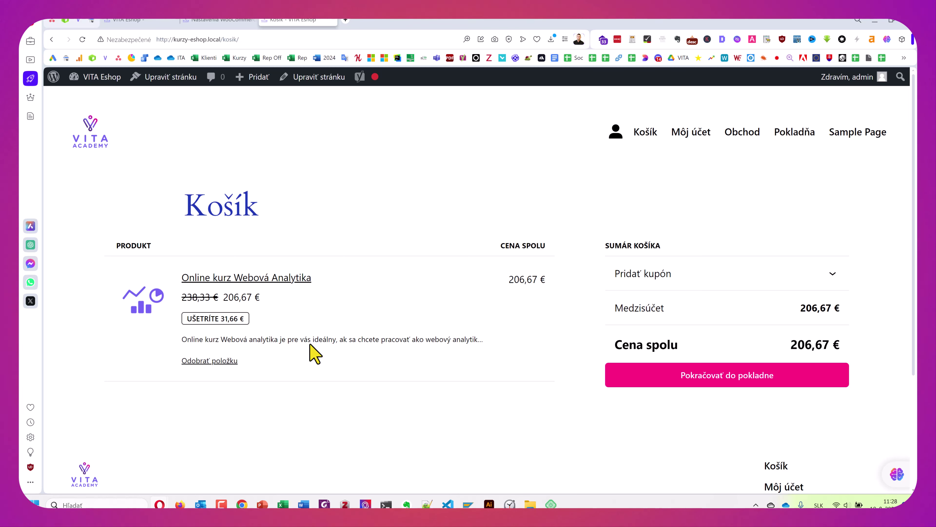
left_click(207, 361)
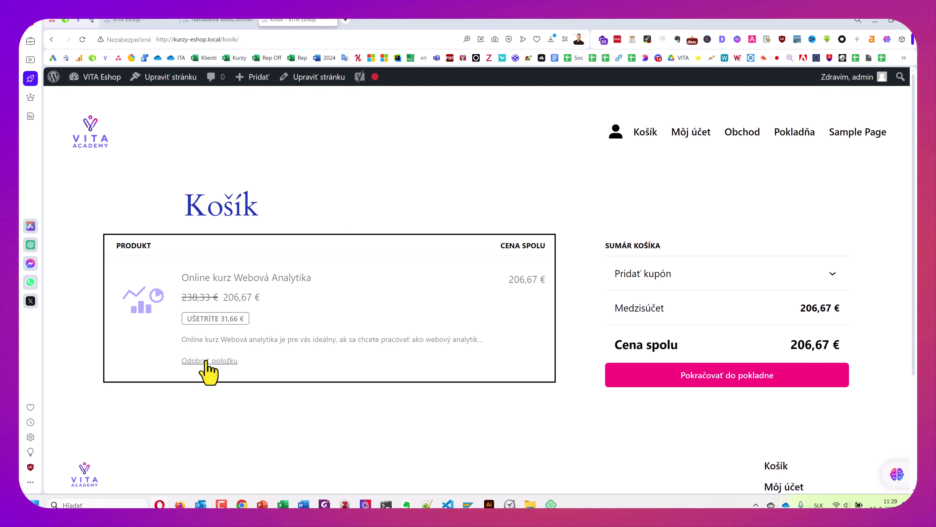
left_click(222, 20)
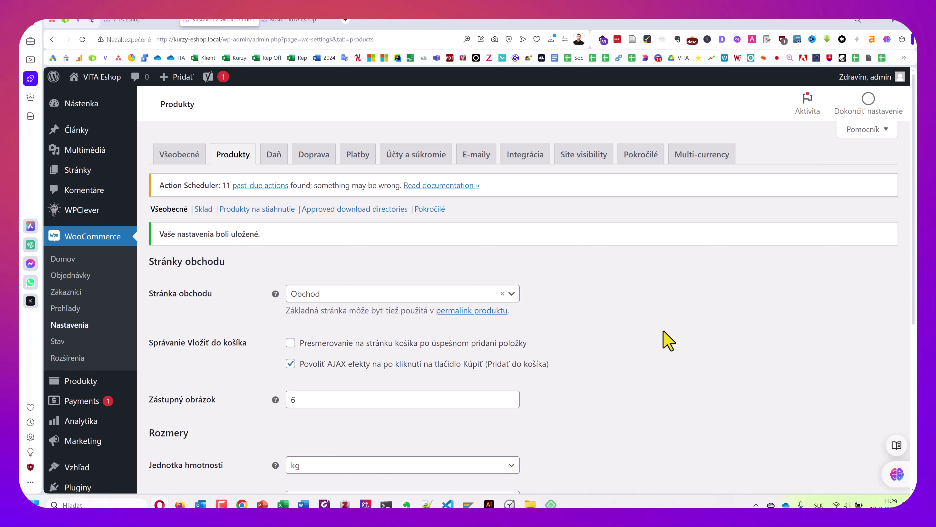
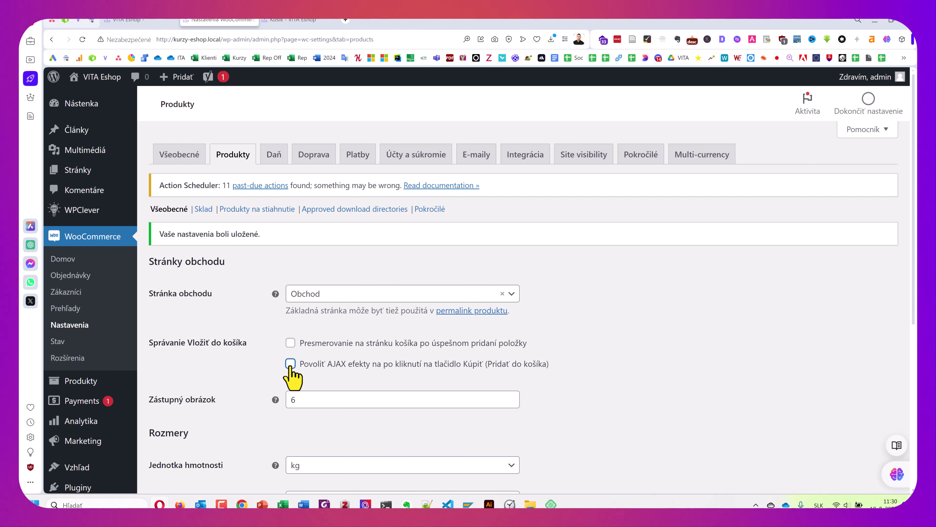
Save the product settings with AJAX add-to-cart effects off, then open a new browser tab.
scroll(311, 383, "down", 7)
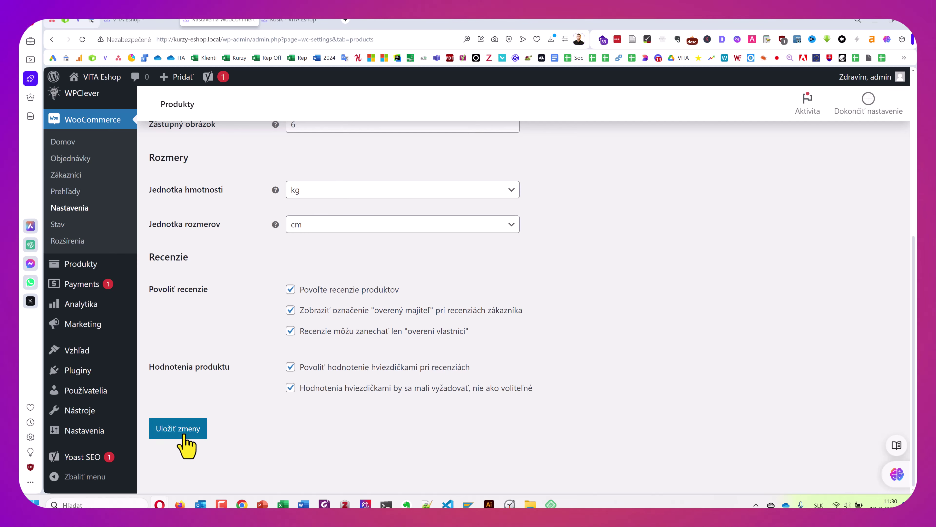
left_click(182, 429)
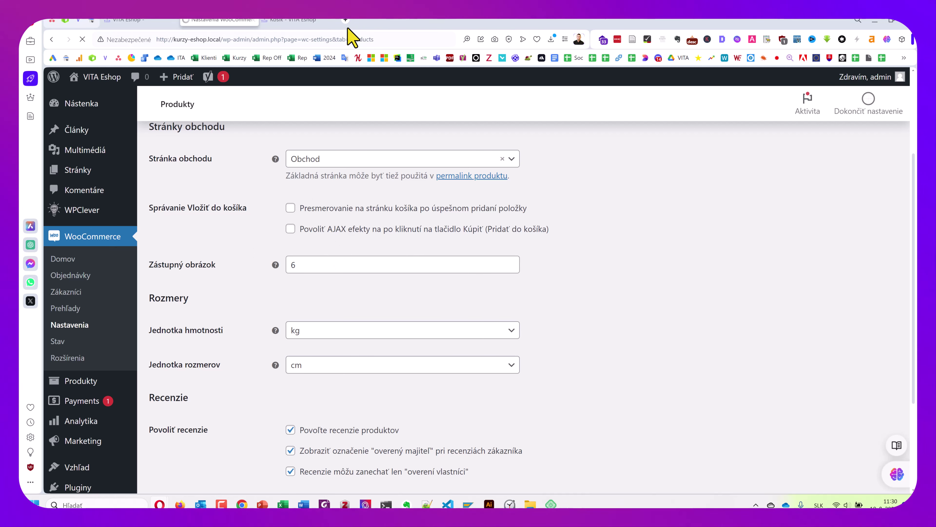
left_click(345, 20)
Load google.sk in the new tab and type 'online' into the search box.
type("google.sk")
key("Return")
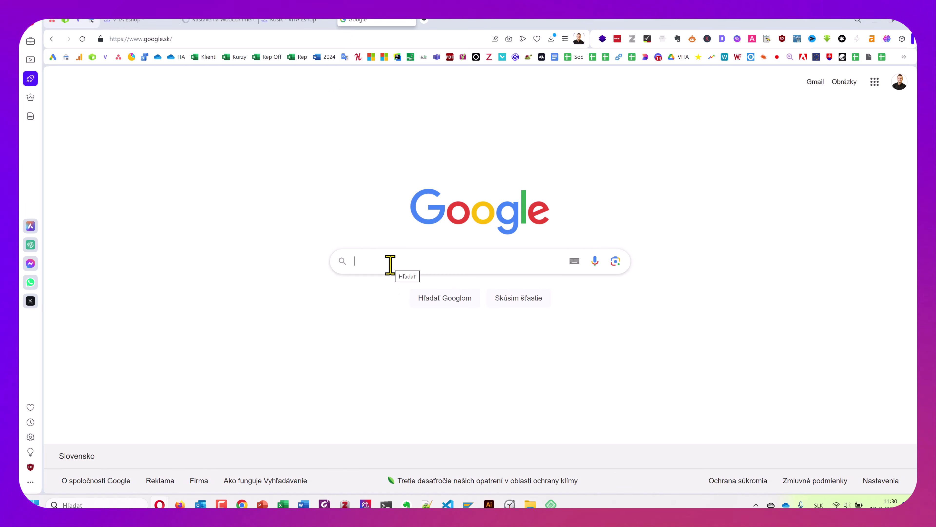
left_click(389, 265)
type("online")
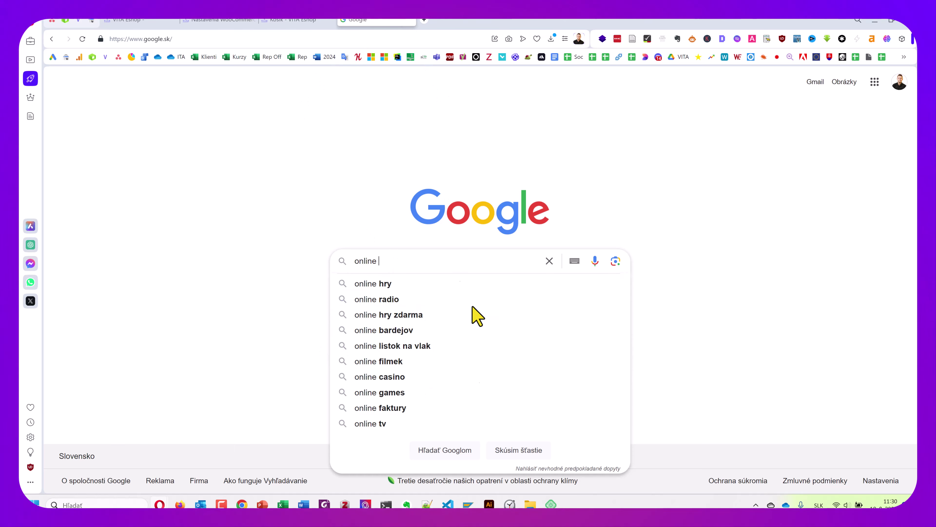
Close the Google tab and add Online kurz Webová Analytika (206,67 €) to the cart.
left_click(408, 19)
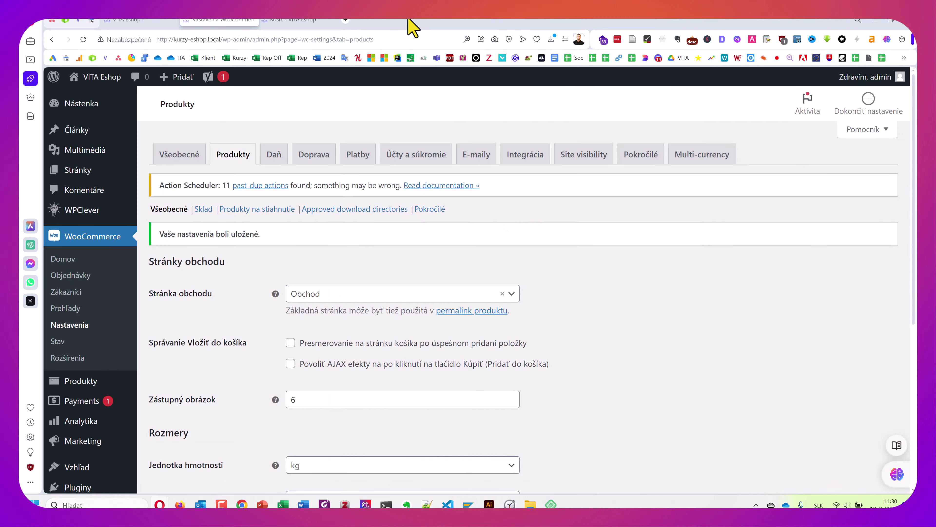
left_click(296, 20)
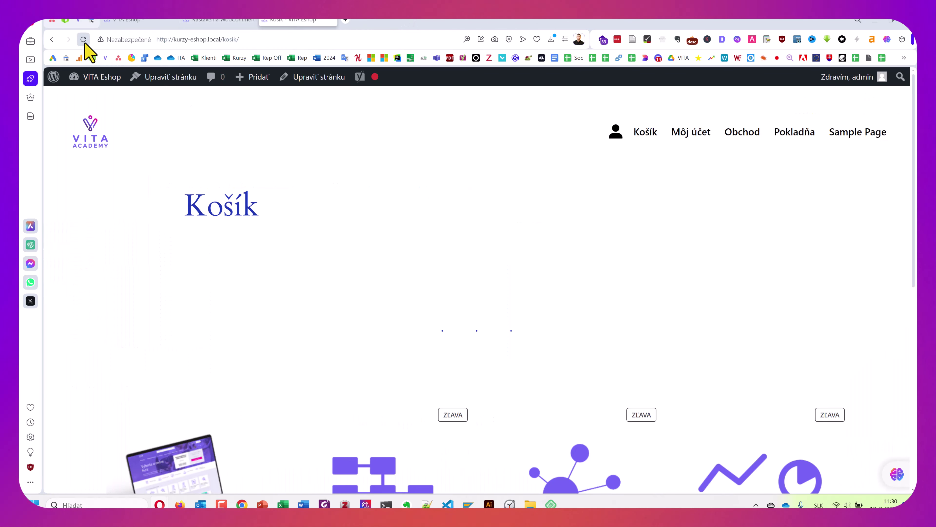
scroll(194, 166, "down", 7)
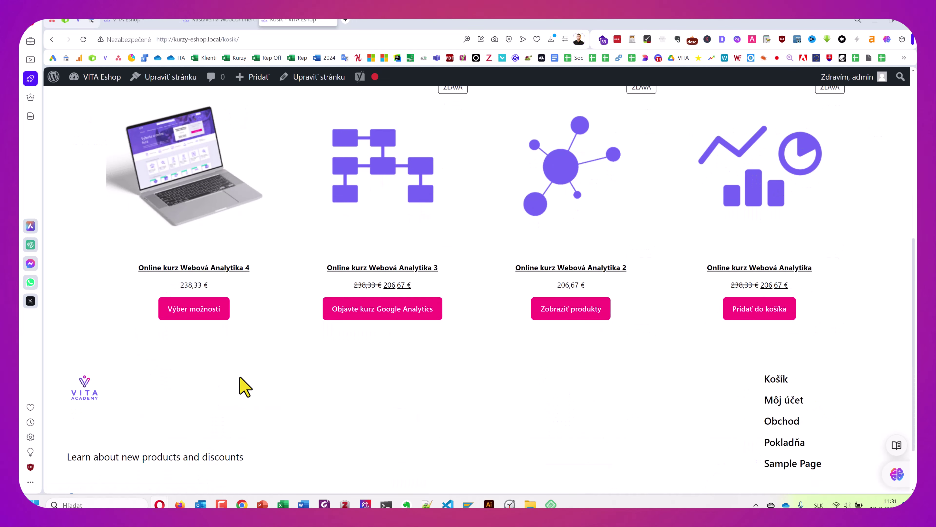
scroll(234, 384, "up", 3)
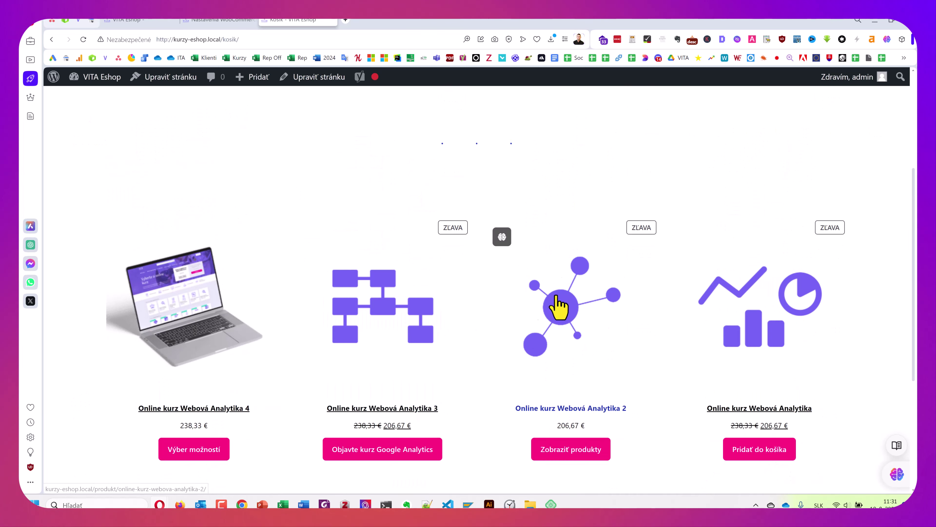
scroll(741, 382, "down", 2)
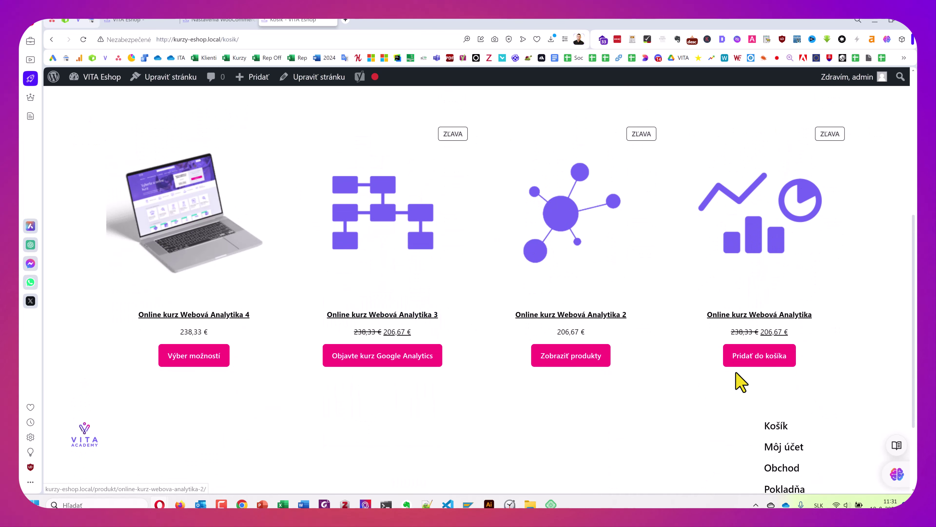
left_click(769, 359)
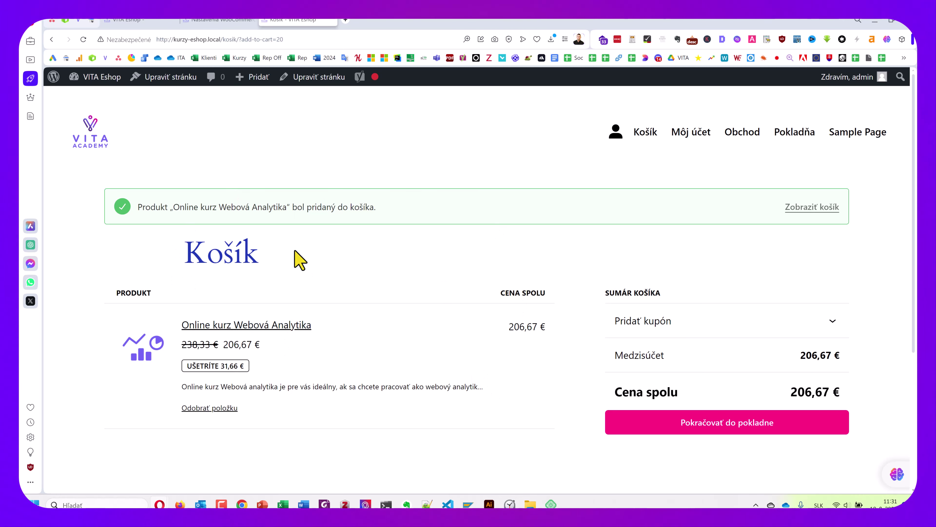
left_click(221, 20)
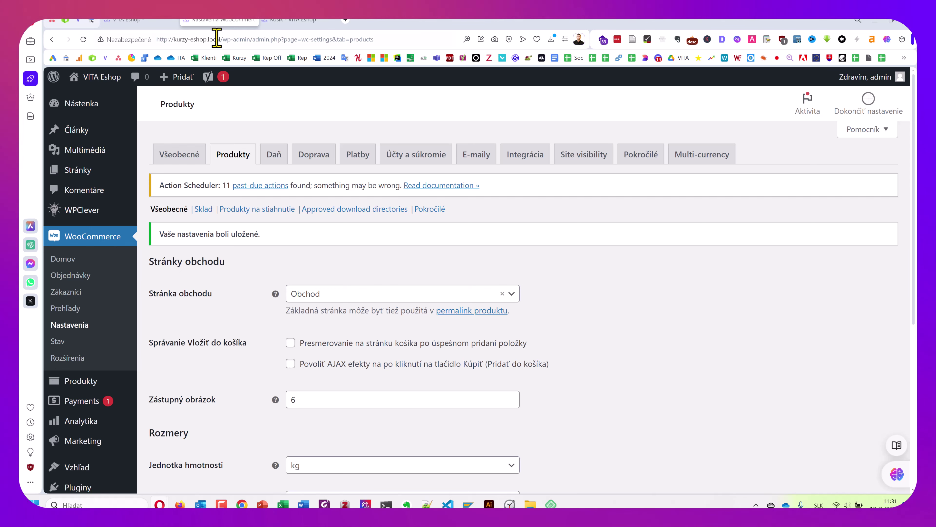
Tick both add-to-cart options, cart redirect and AJAX effects, after checking the cart page.
left_click(290, 346)
left_click(291, 363)
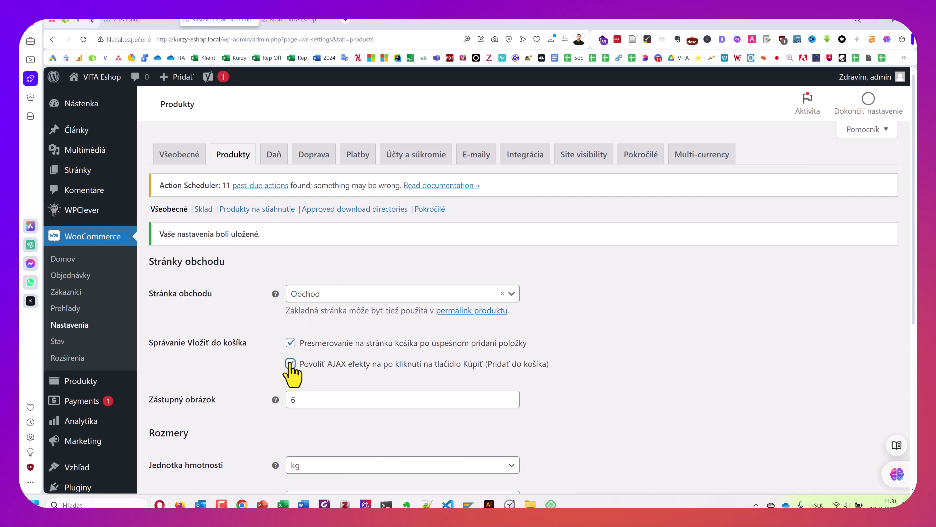
left_click(316, 22)
scroll(368, 247, "down", 3)
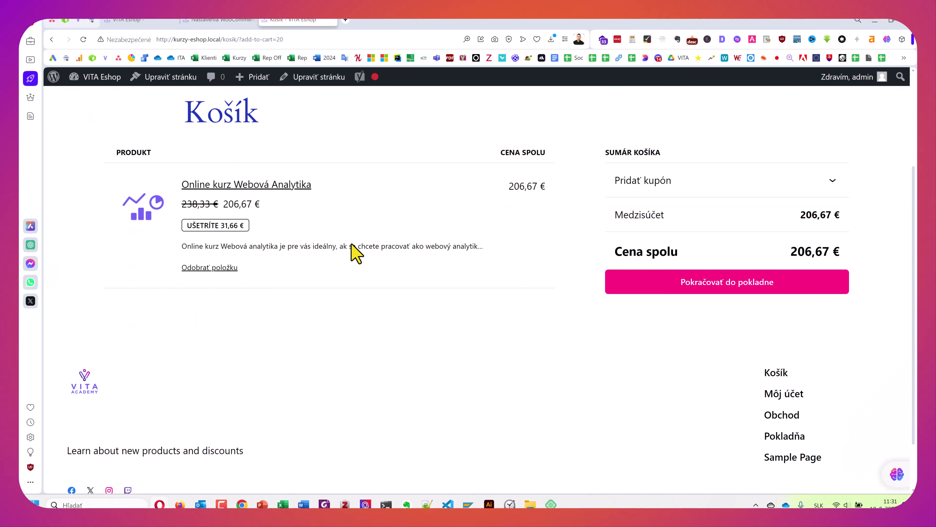
scroll(353, 245, "up", 3)
scroll(351, 244, "up", 3)
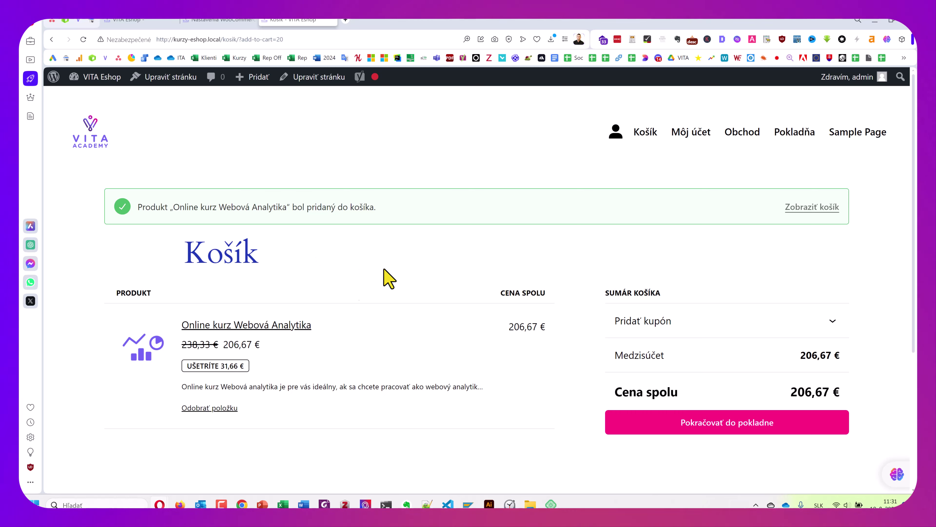
left_click(202, 19)
scroll(203, 230, "down", 5)
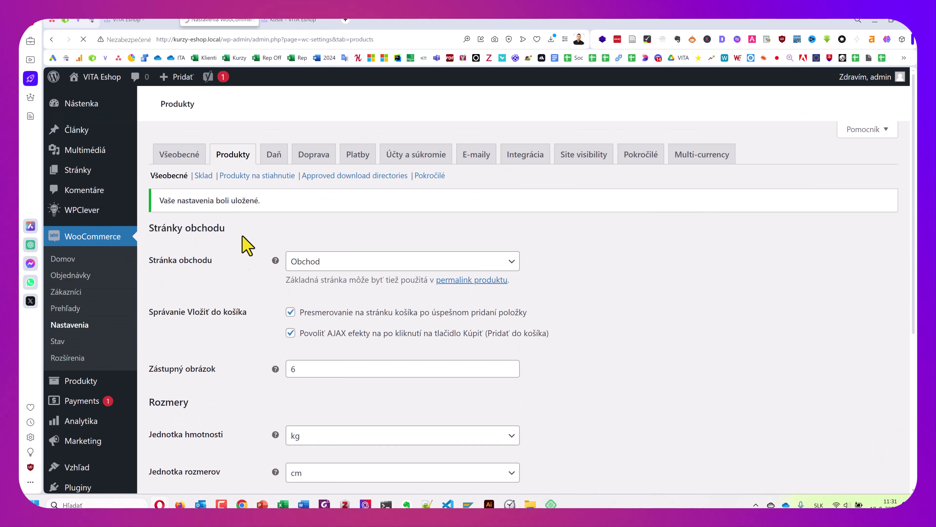
Remove the course from the Košík page, then re-add Online kurz Webová Analytika from Obchod.
left_click(283, 21)
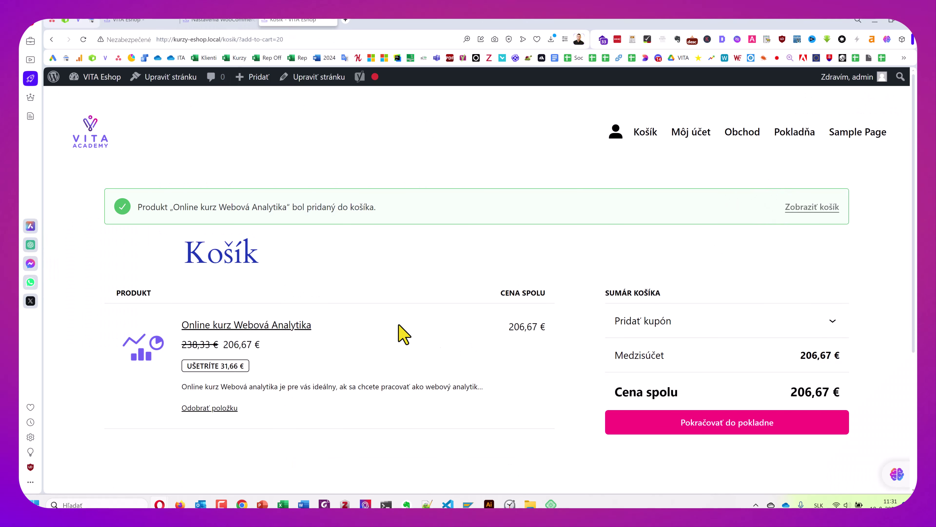
left_click(213, 408)
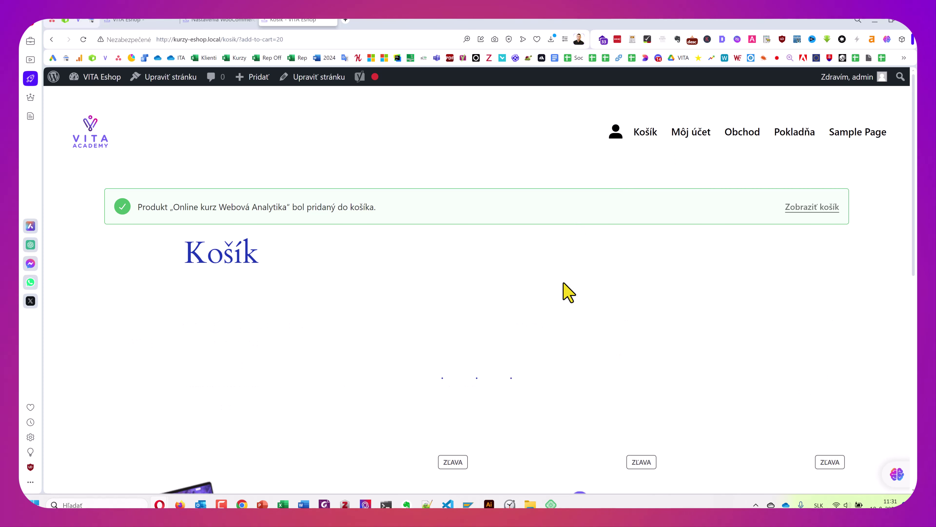
left_click(742, 133)
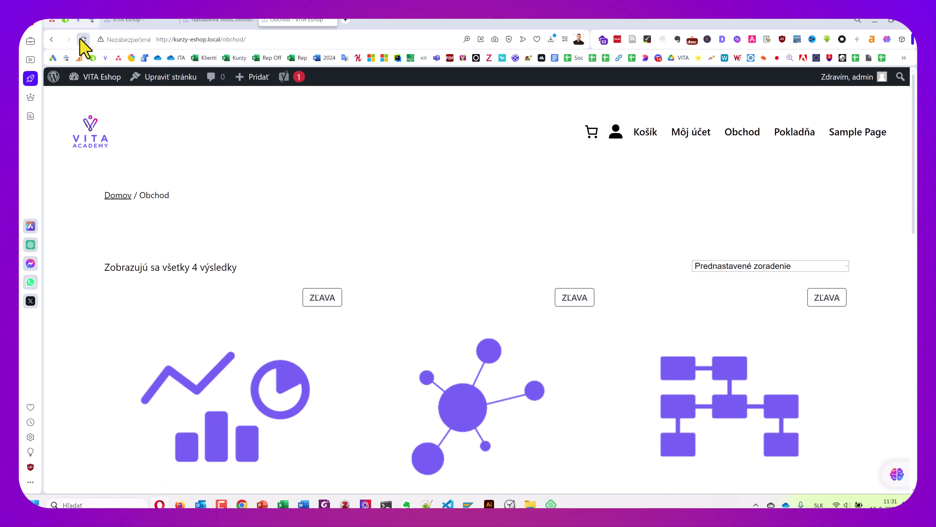
scroll(401, 210, "down", 5)
scroll(331, 229, "down", 2)
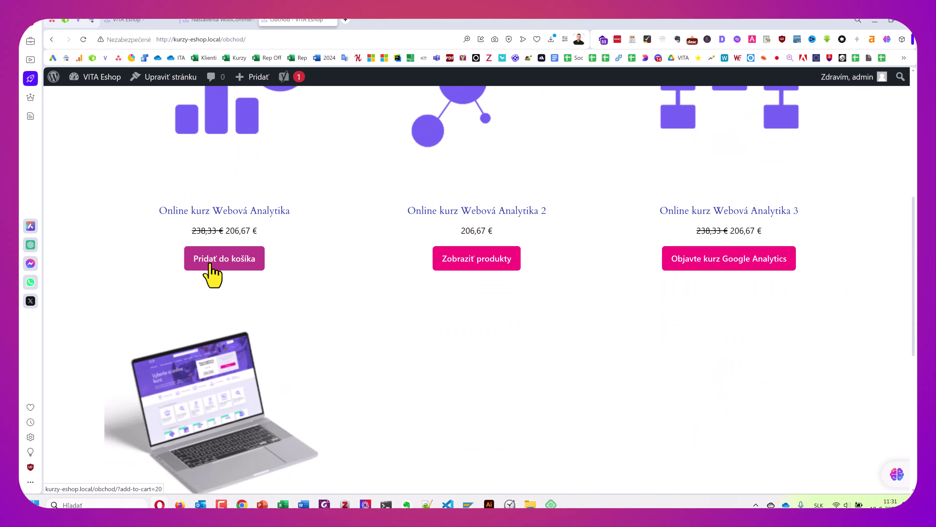
left_click(221, 273)
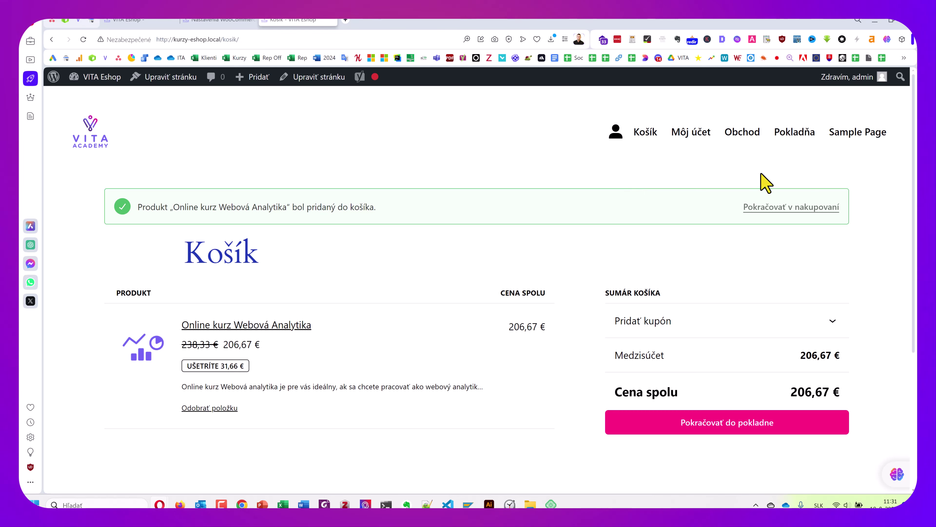
left_click(775, 207)
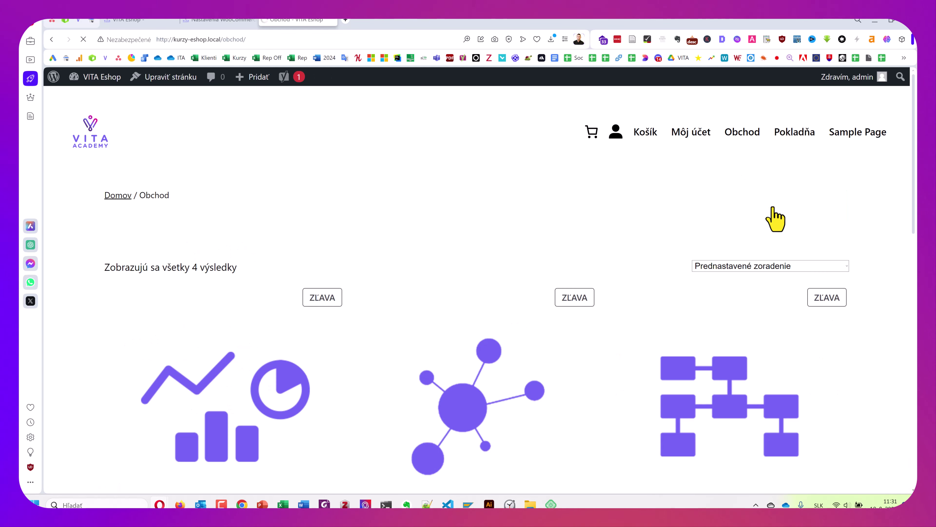
scroll(585, 215, "down", 7)
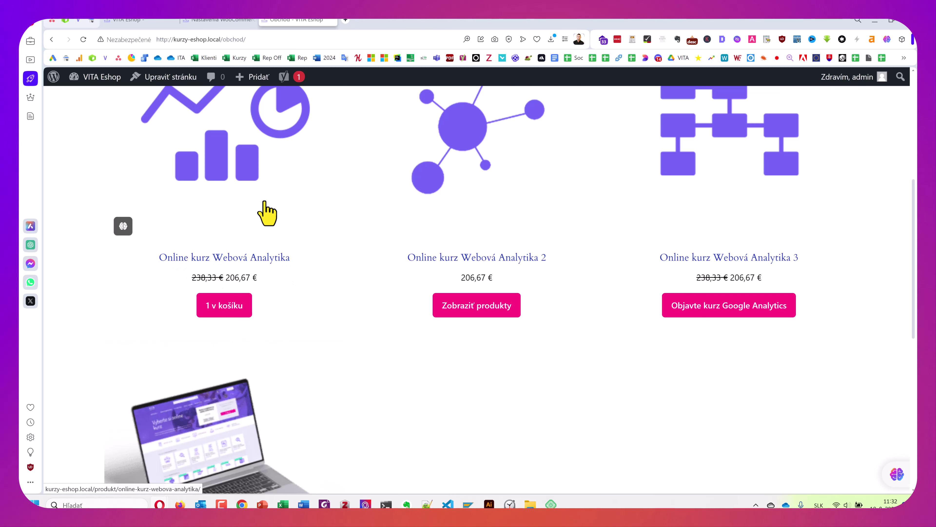
left_click(208, 21)
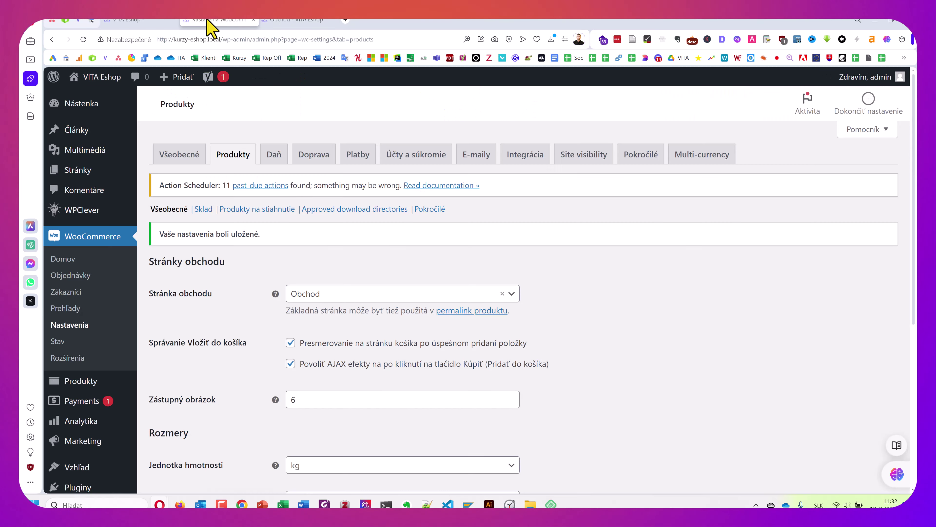
scroll(581, 264, "down", 2)
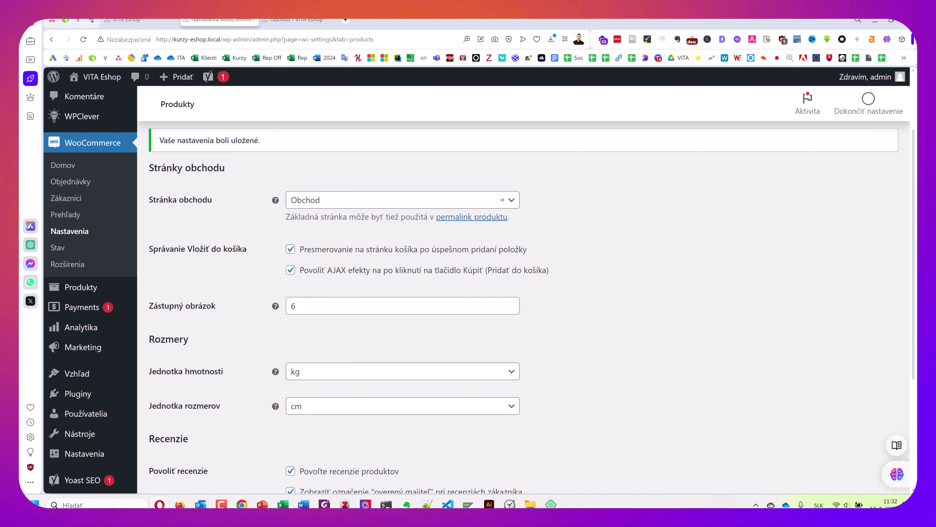
key("F11")
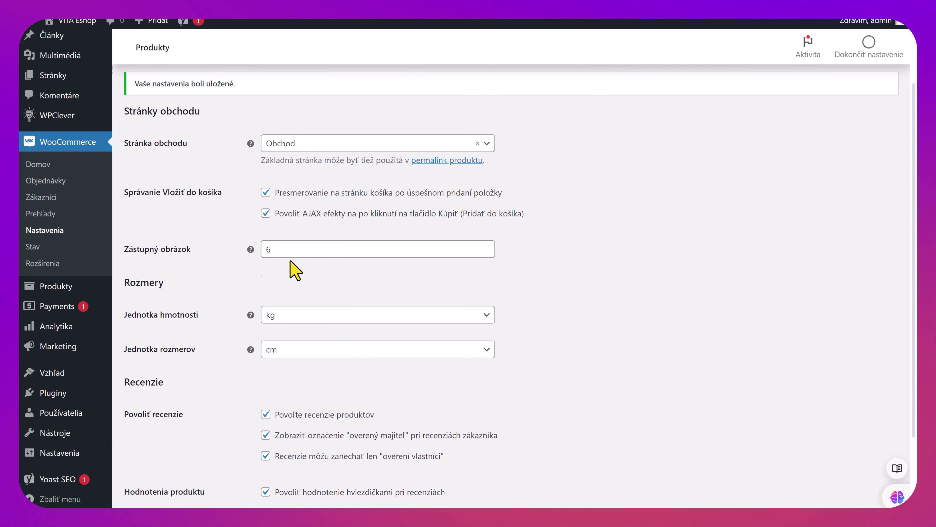
mouse_move(251, 252)
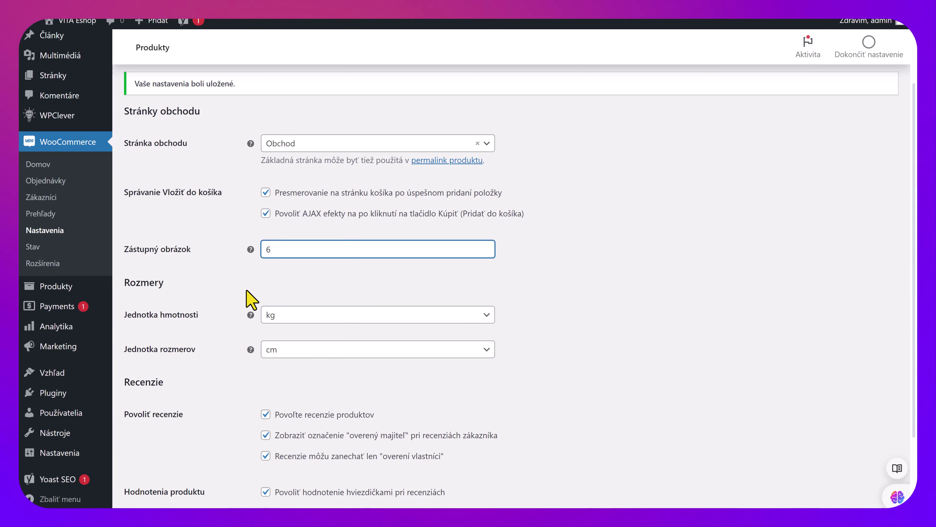
scroll(249, 298, "down", 2)
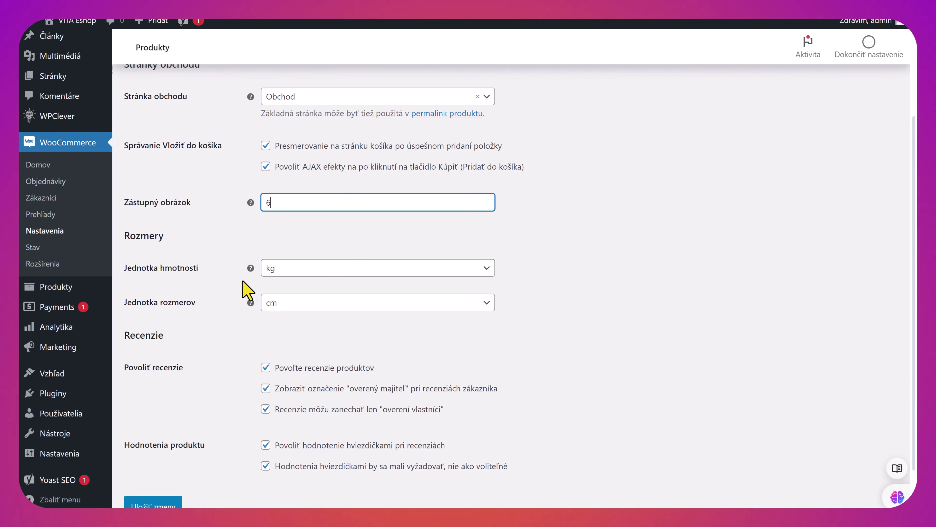
left_click(286, 273)
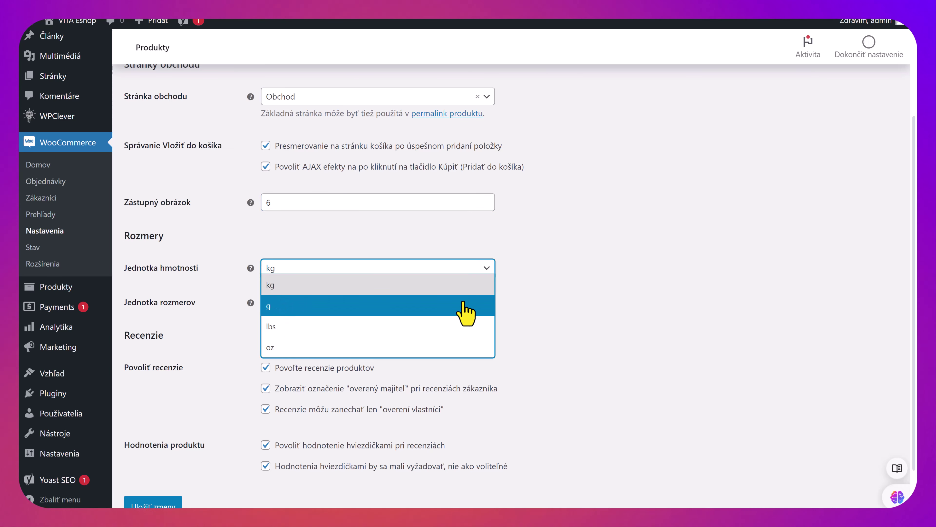
left_click(610, 307)
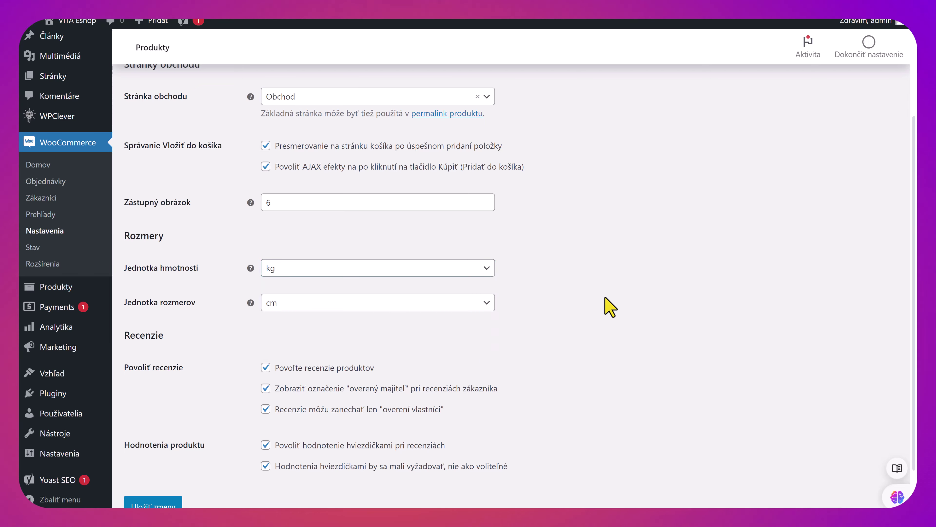
left_click(472, 313)
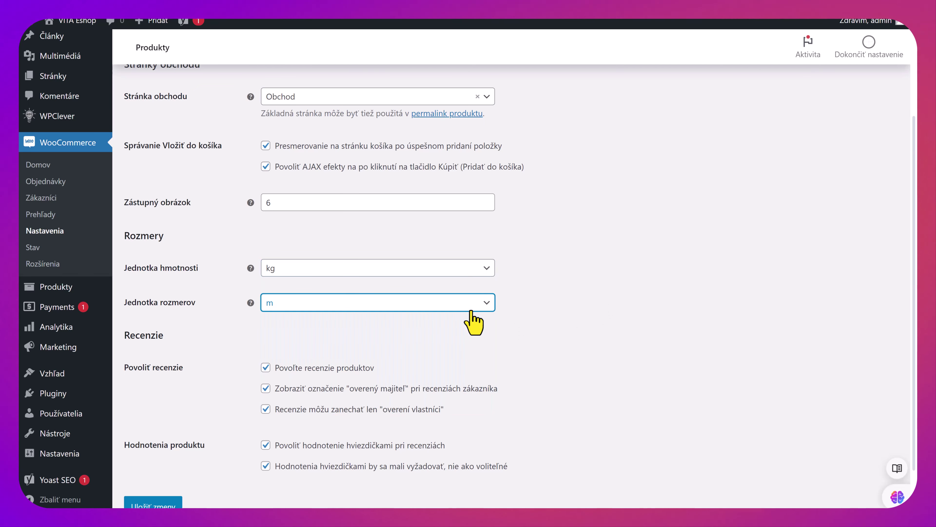
left_click(487, 303)
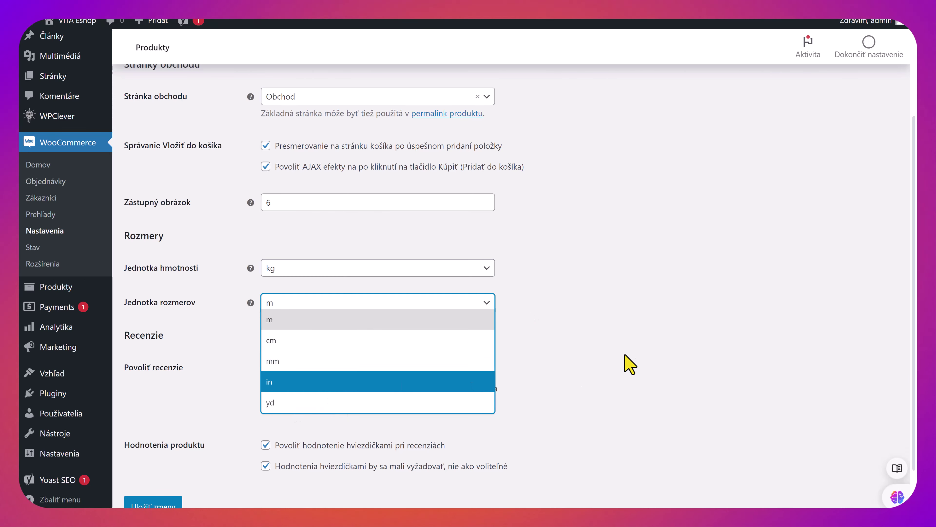
left_click(539, 305)
left_click(485, 273)
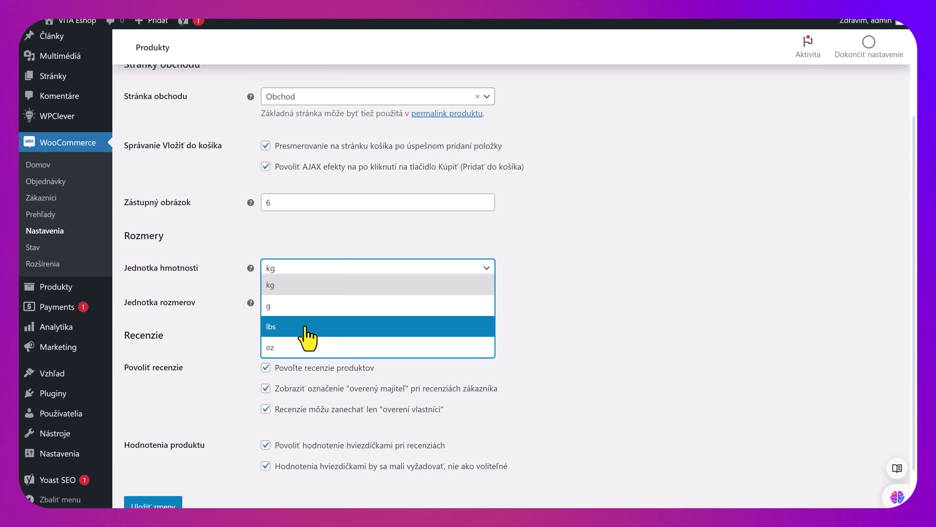
left_click(583, 303)
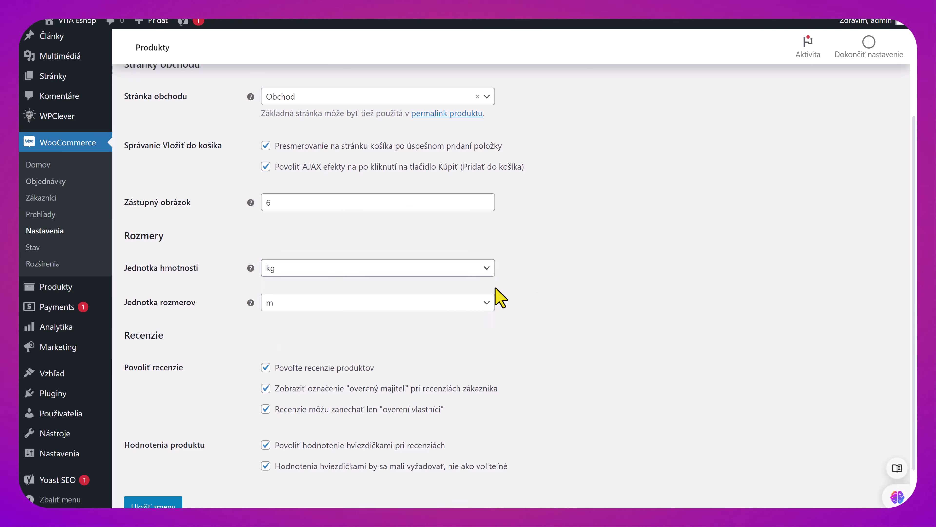
left_click(483, 273)
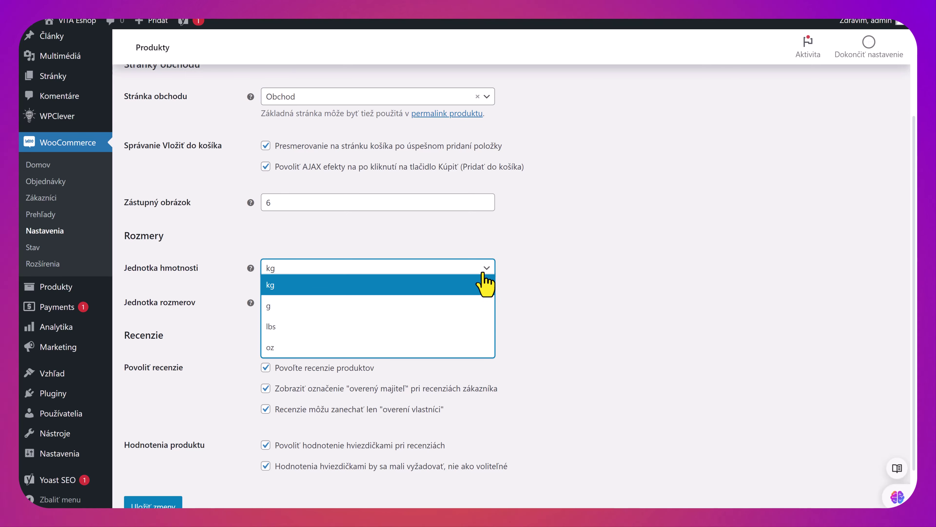
left_click(530, 285)
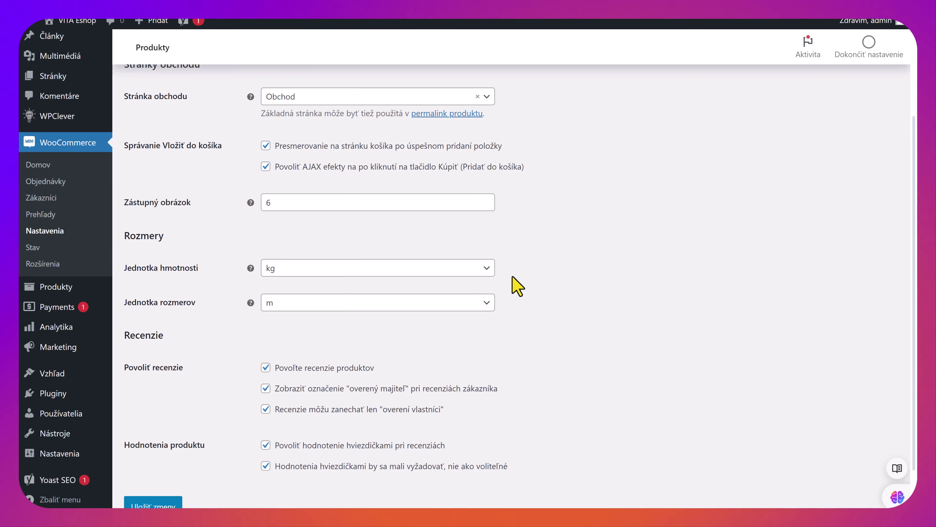
left_click(473, 268)
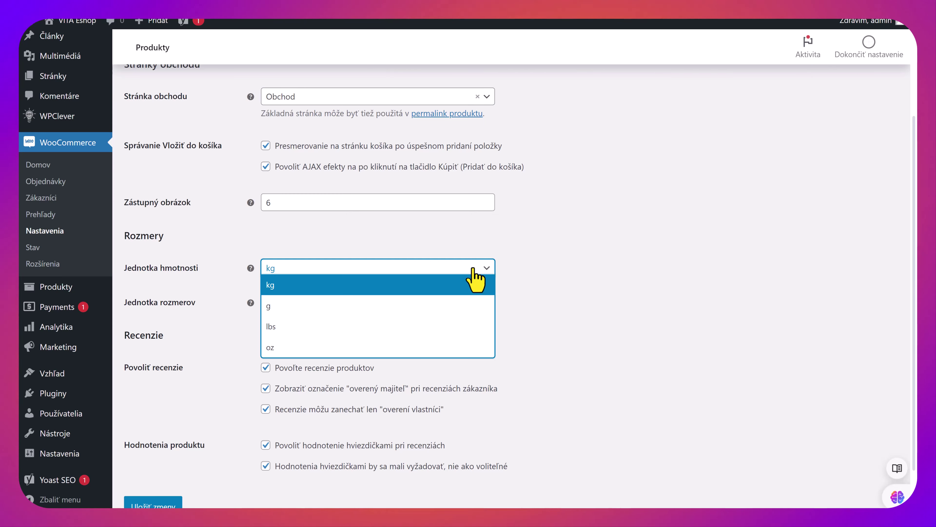
left_click(394, 282)
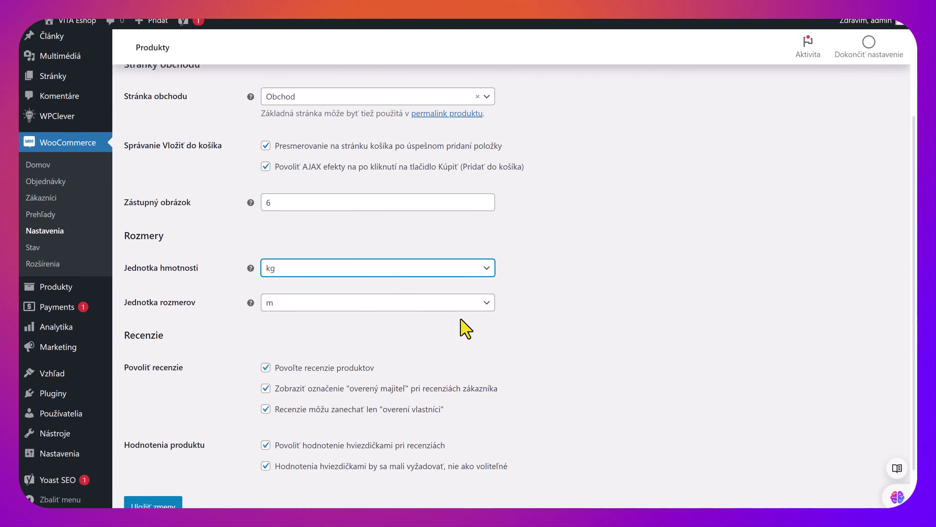
left_click(444, 306)
left_click(310, 341)
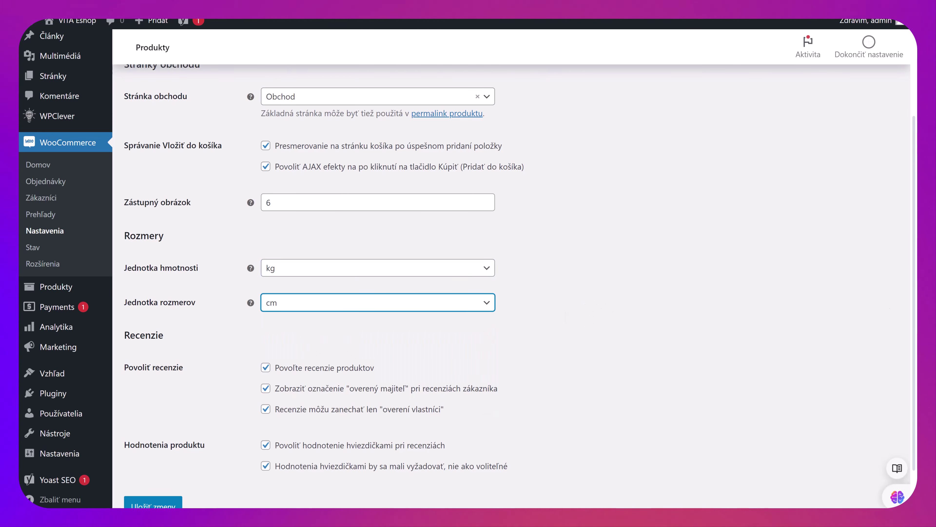
scroll(553, 324, "down", 2)
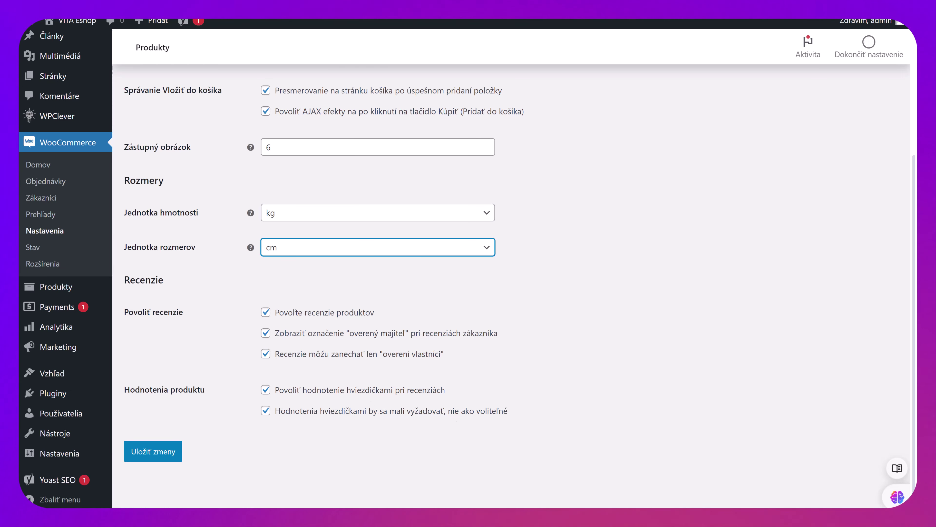
left_click(741, 325)
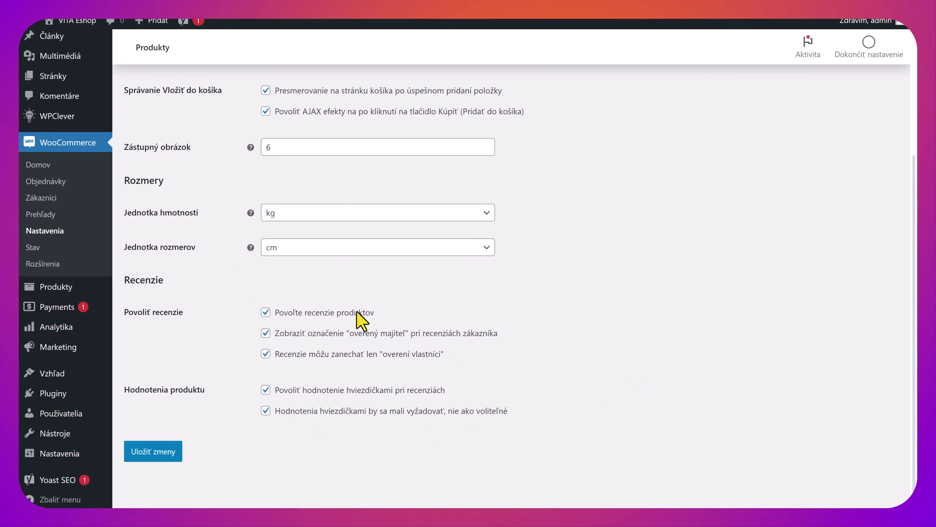
scroll(369, 321, "up", 5)
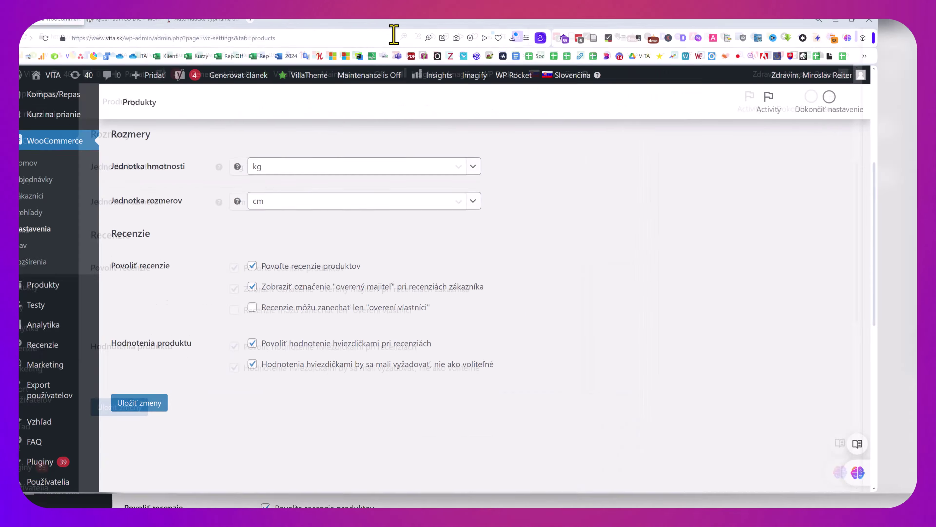
Scroll through the Produkty settings to compare them with the live shop.
scroll(633, 291, "up", 5)
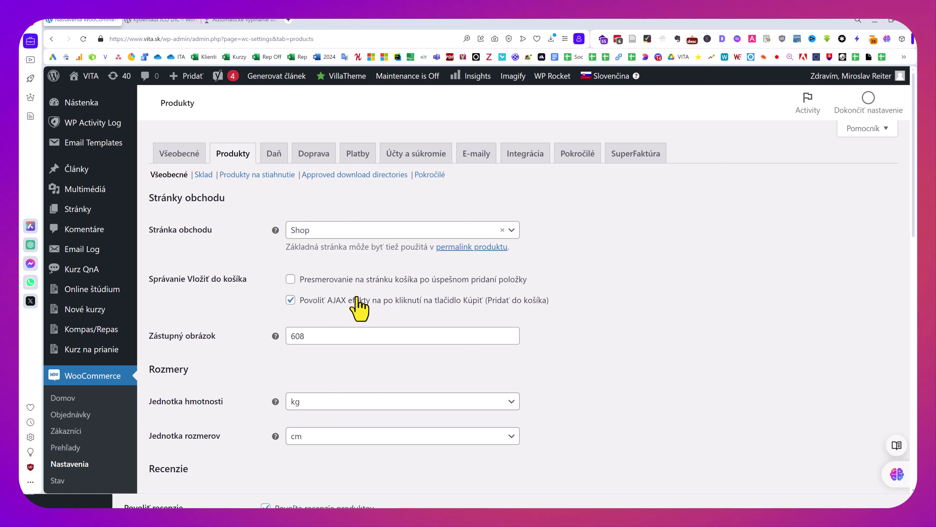
scroll(343, 308, "down", 1)
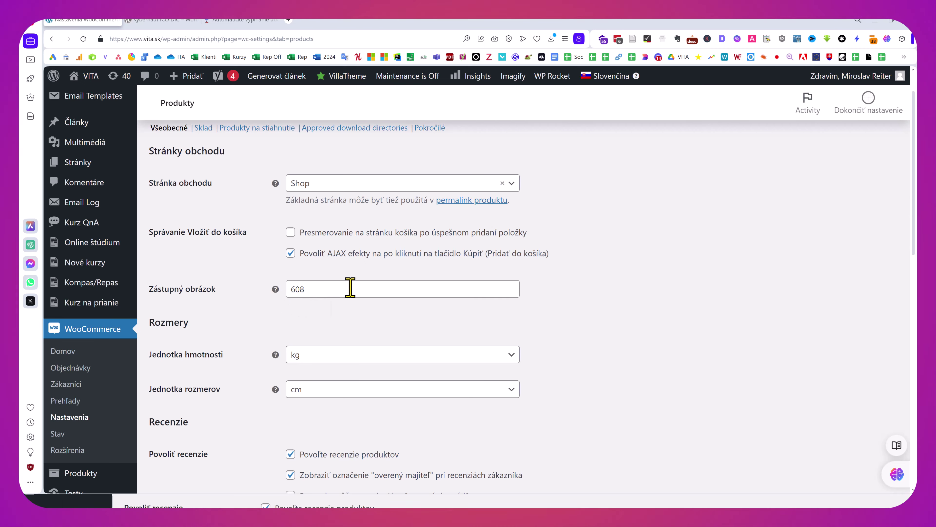
scroll(350, 284, "down", 3)
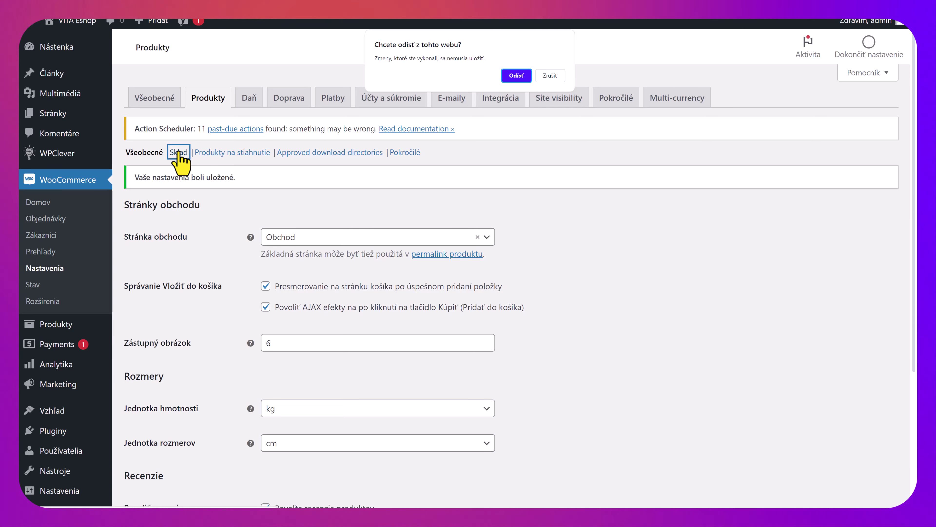
Leave the page and review Sklad settings: stock management on, 60-minute hold, low-stock threshold 2.
left_click(518, 76)
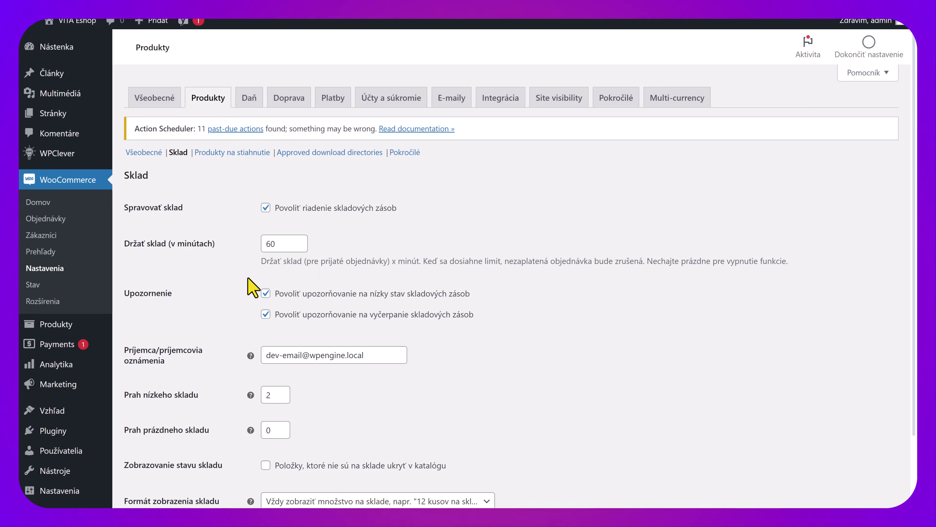
scroll(369, 222, "down", 1)
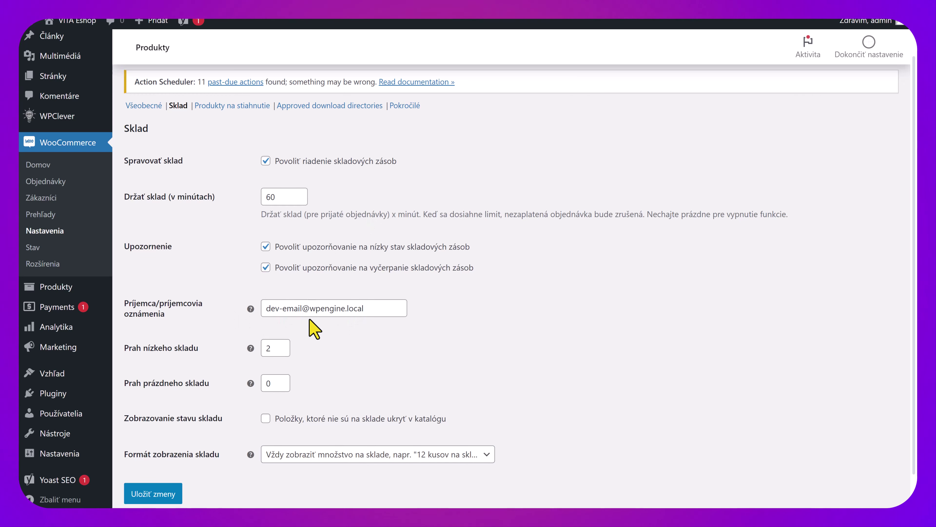
scroll(363, 290, "down", 1)
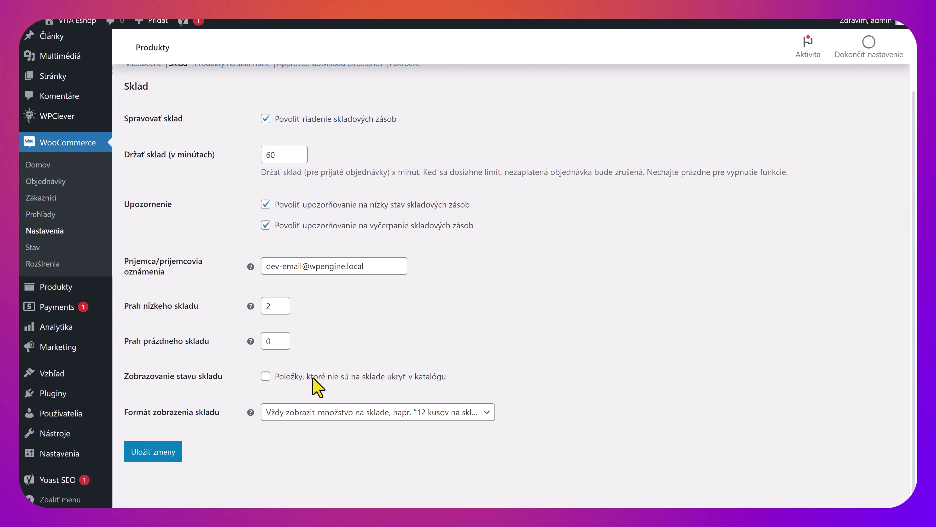
scroll(326, 372, "up", 3)
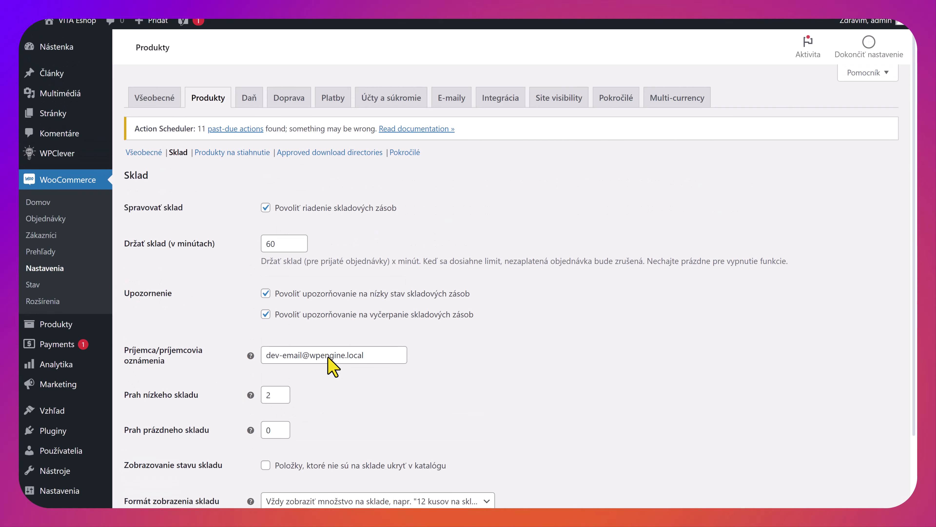
left_click(236, 154)
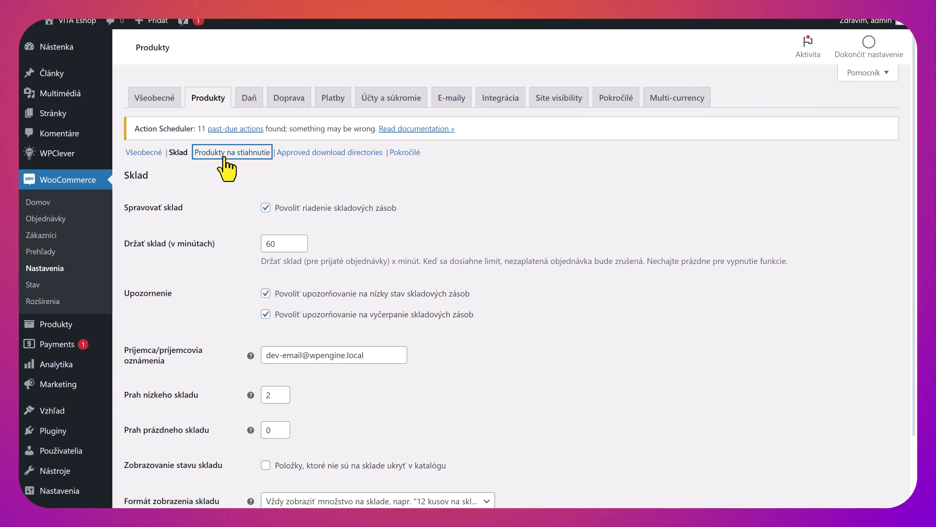
Review the Produkty na stiahnutie section and its file download method options.
left_click(238, 145)
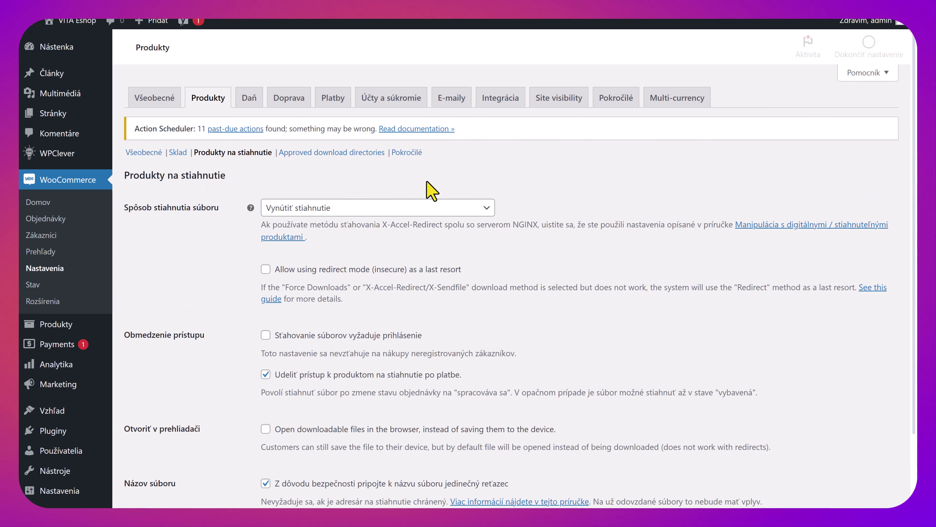
left_click(440, 208)
left_click(587, 193)
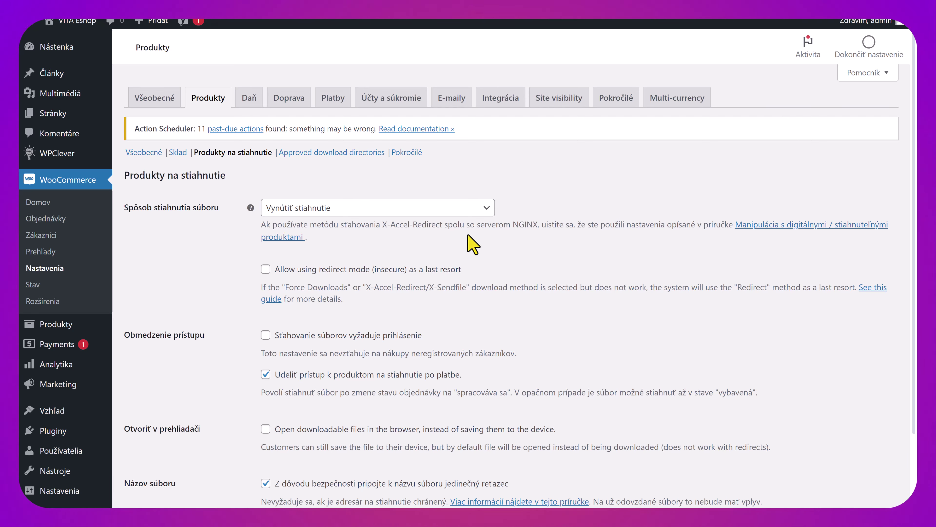
scroll(473, 244, "down", 3)
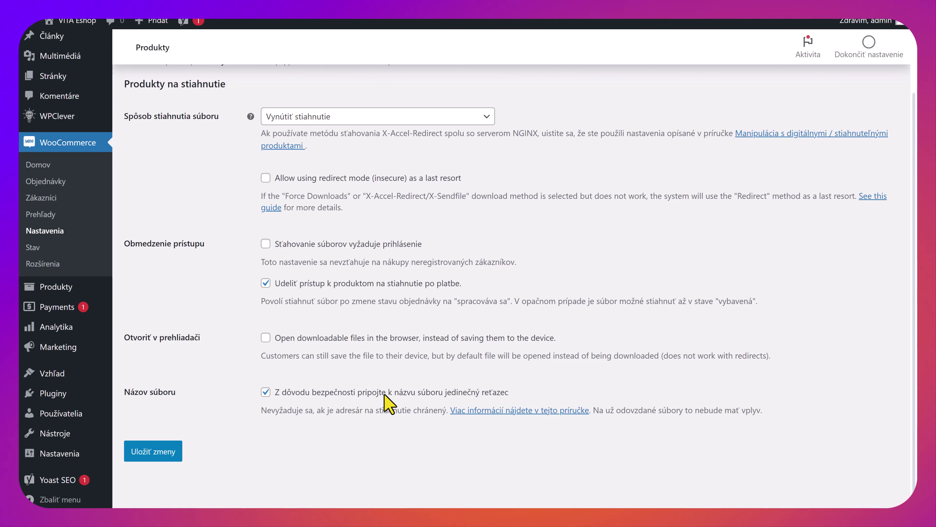
scroll(387, 402, "up", 3)
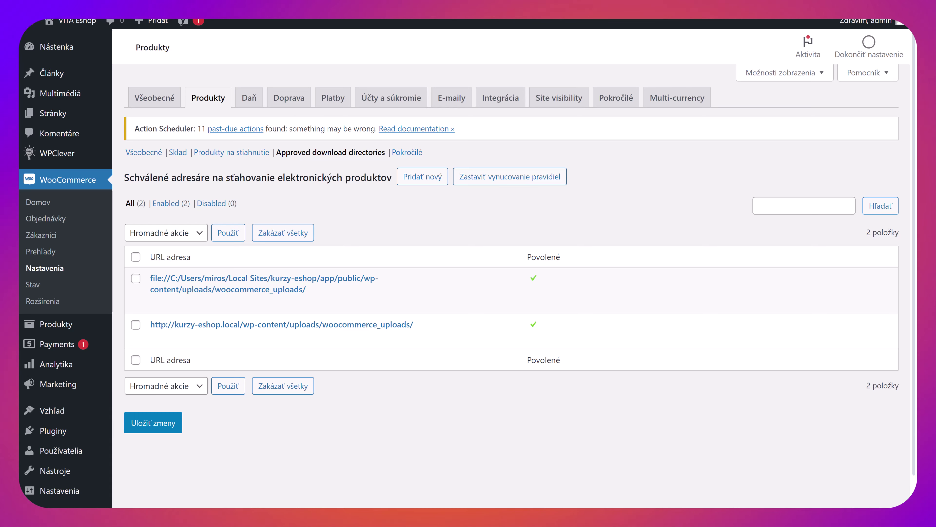
Show the Pokročilé product settings for the attributes lookup table and SKU image matching.
mouse_move(153, 286)
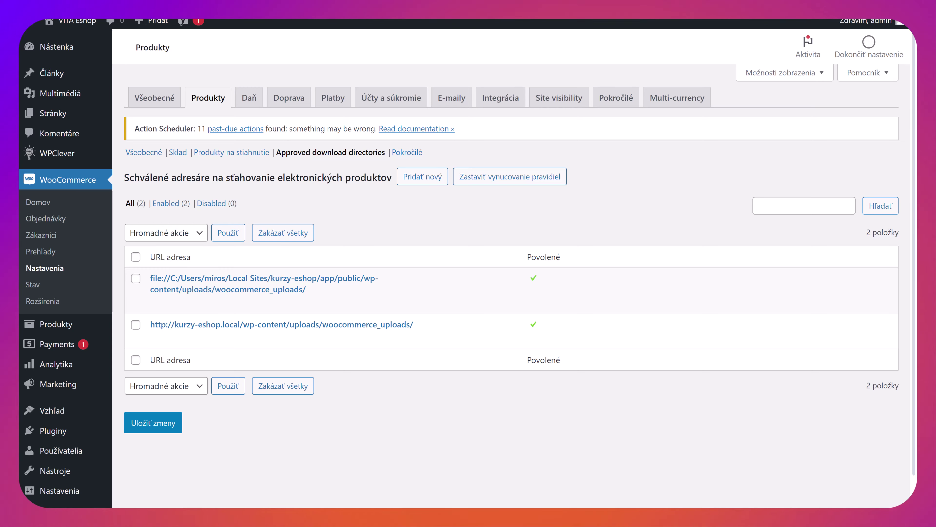
left_click(407, 152)
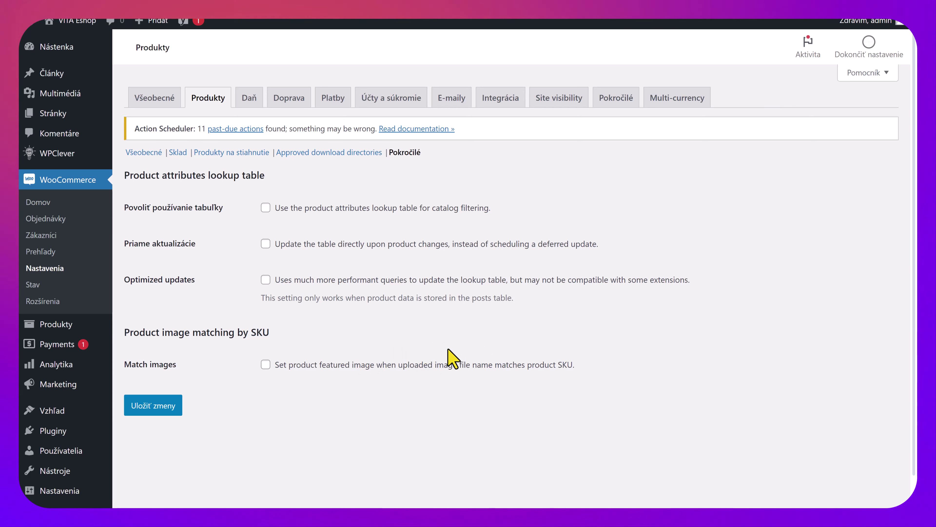
Show the Daň settings: automated taxes off, prices entered including tax.
left_click(249, 98)
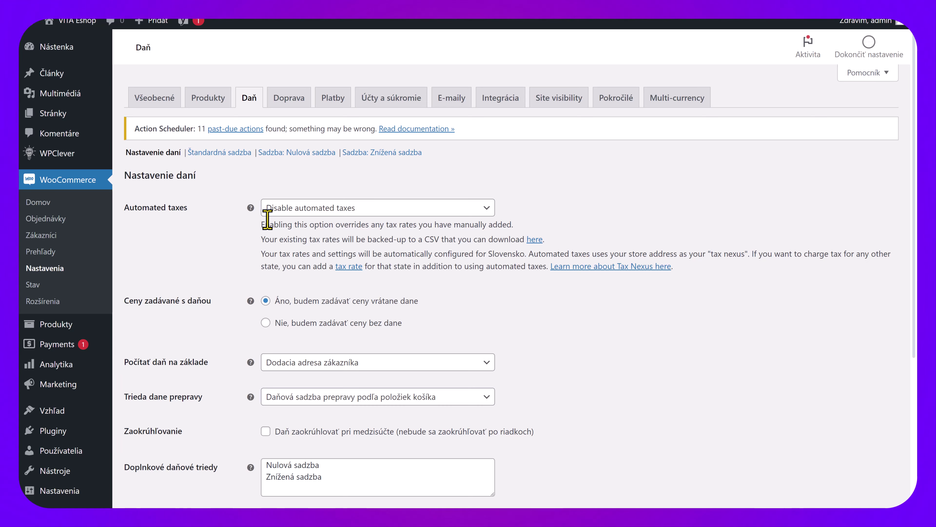
left_click(295, 210)
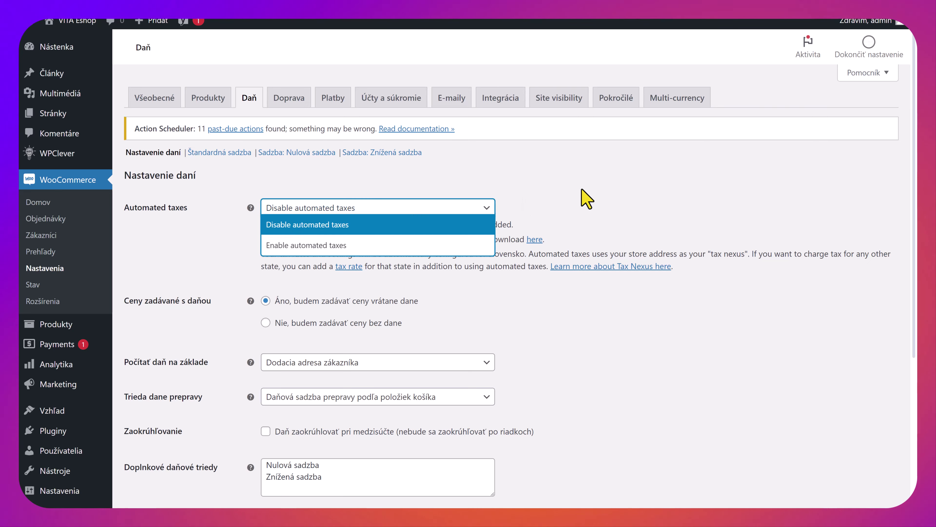
left_click(596, 212)
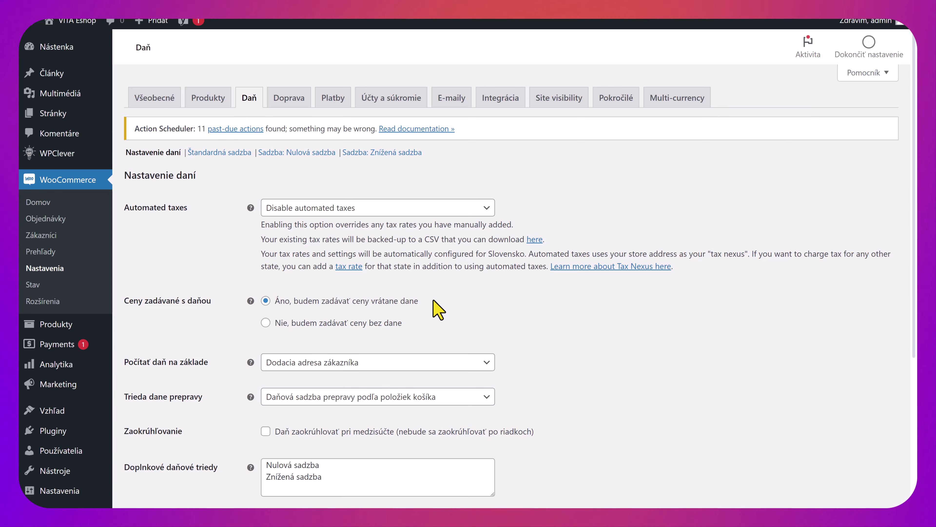
mouse_move(251, 301)
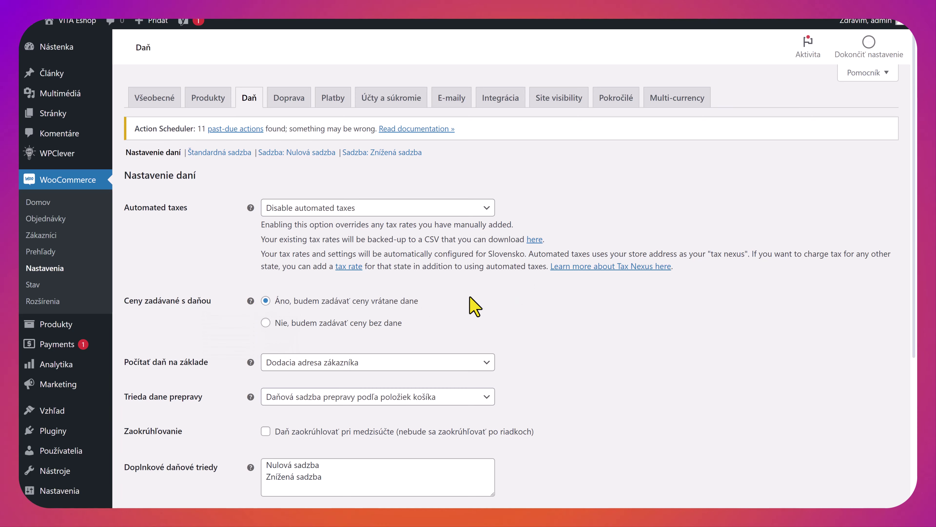
scroll(537, 316, "down", 1)
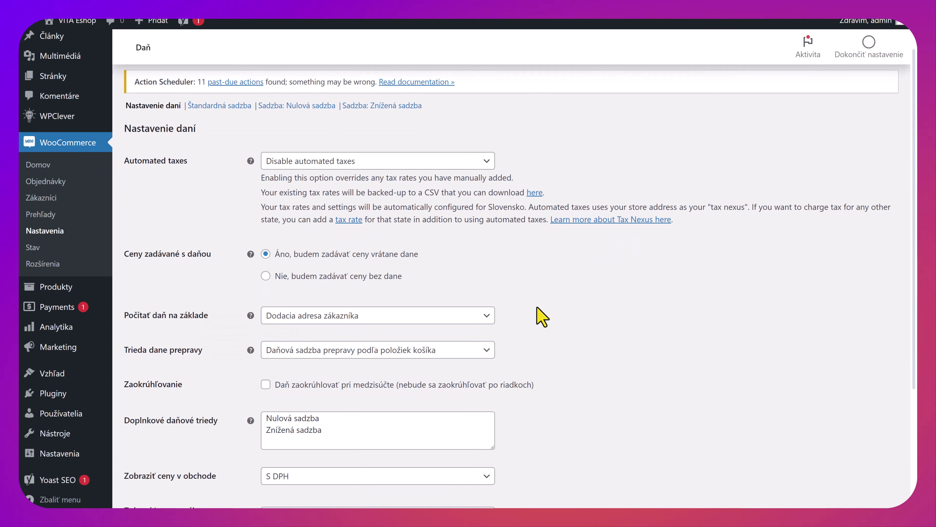
scroll(537, 308, "down", 1)
scroll(540, 316, "down", 1)
left_click(483, 258)
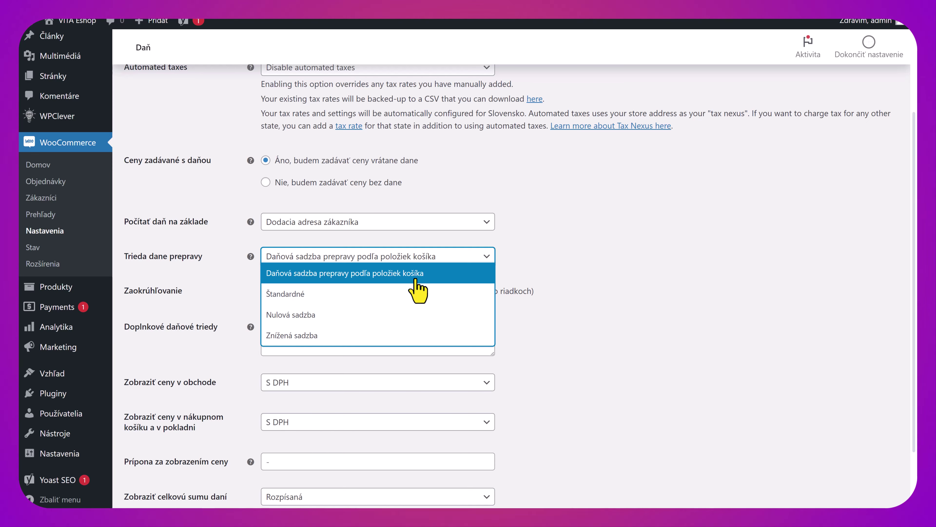
left_click(631, 328)
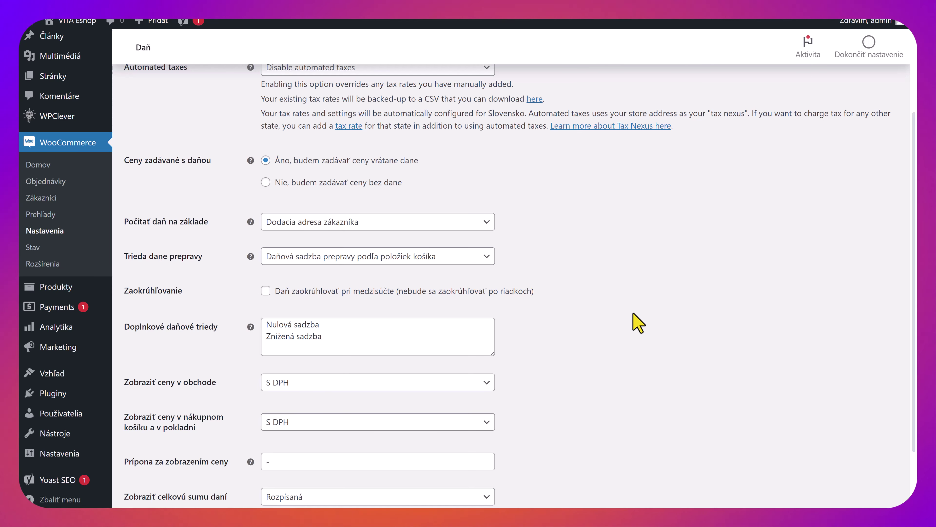
scroll(639, 323, "down", 1)
scroll(639, 323, "down", 1)
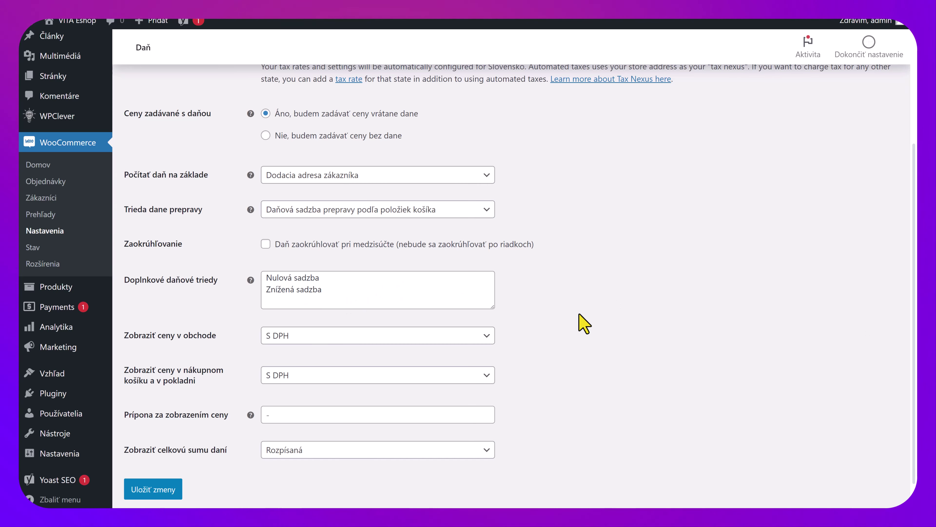
scroll(604, 349, "down", 1)
scroll(609, 357, "down", 1)
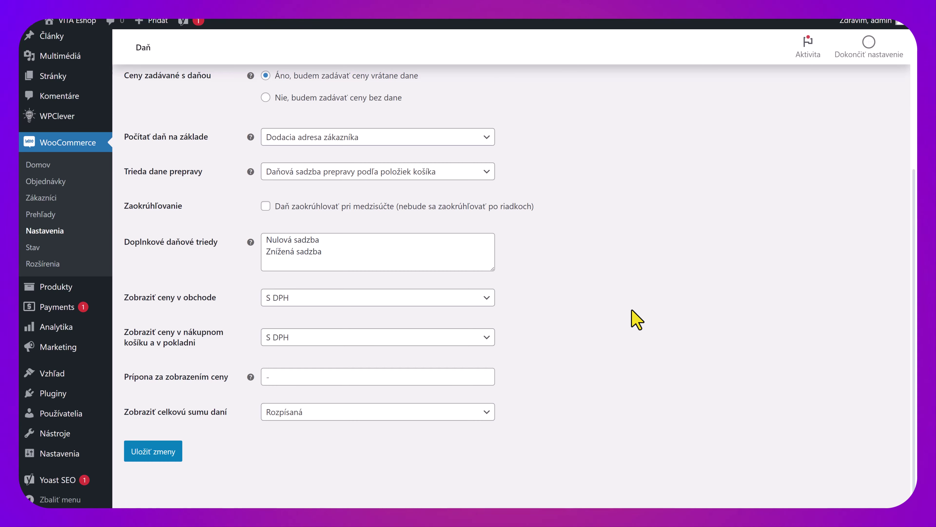
left_click(483, 299)
left_click(612, 282)
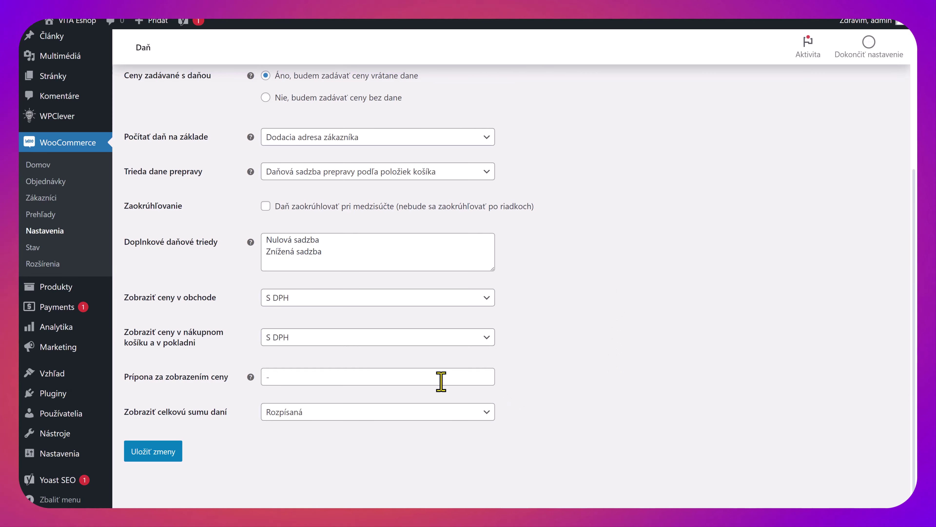
left_click(275, 381)
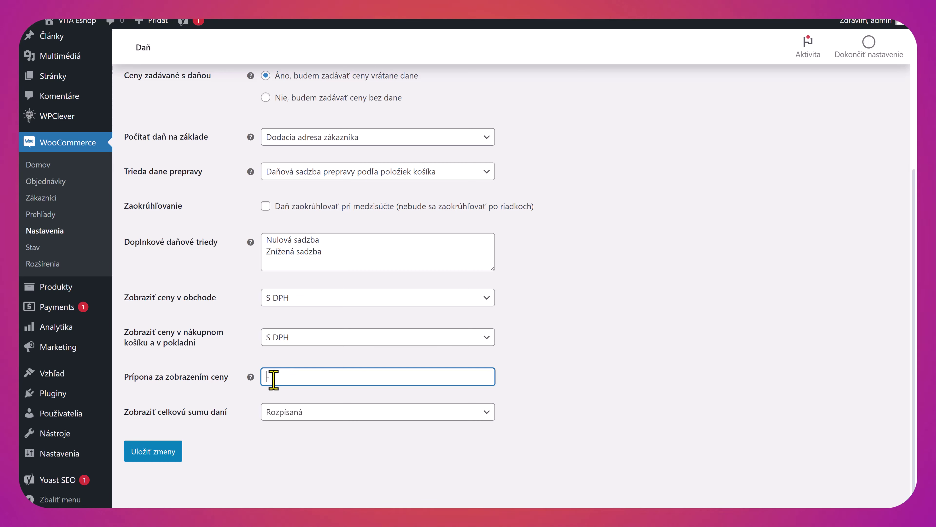
mouse_move(248, 380)
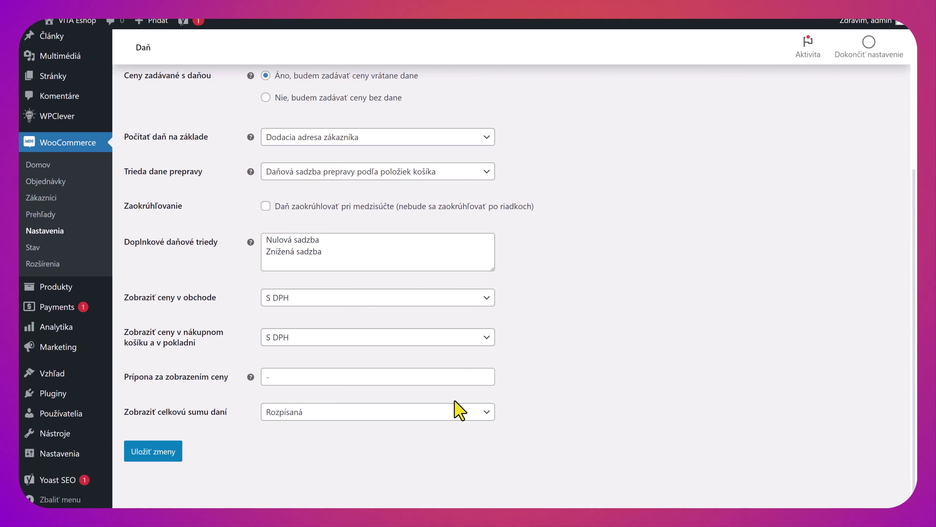
View the Štandardná sadzba tax rate table, then switch to the Doprava shipping settings.
scroll(665, 383, "up", 6)
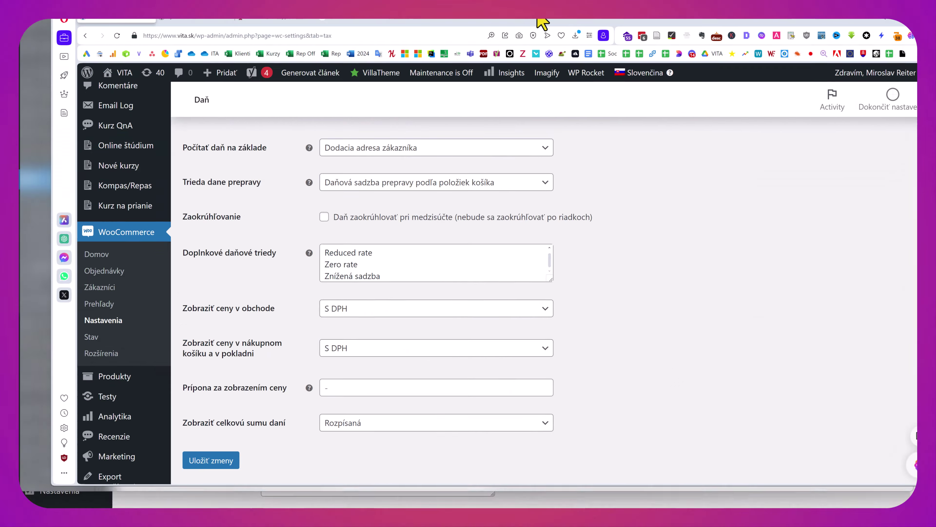
scroll(589, 265, "up", 3)
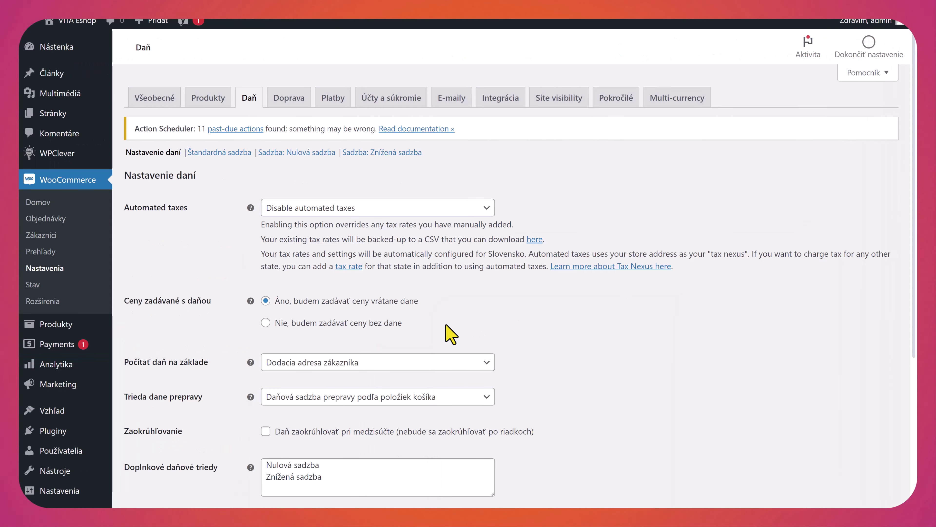
left_click(230, 152)
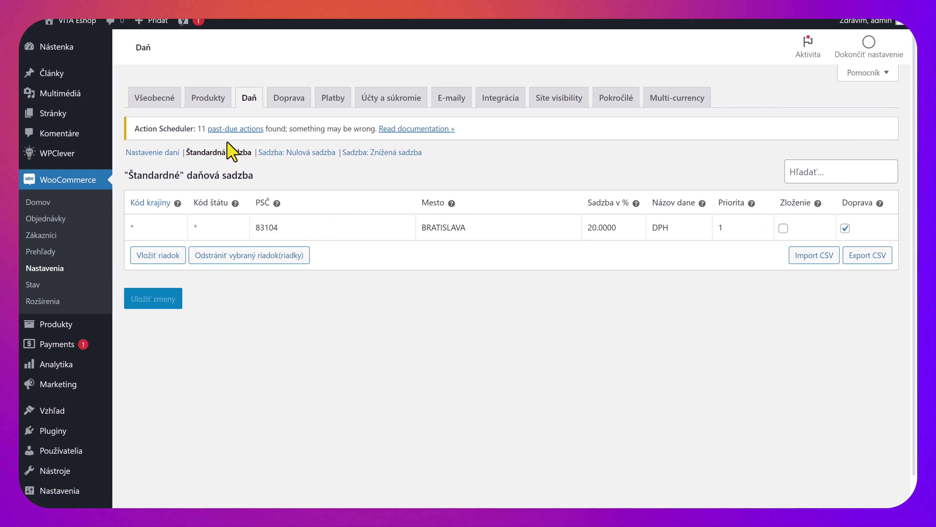
left_click(300, 100)
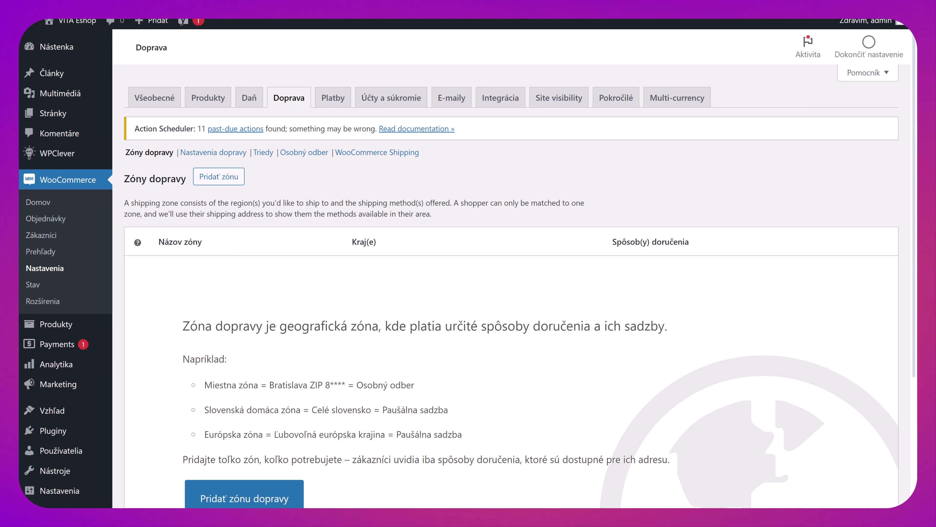
Look over the empty Zóny dopravy page and start a new shipping zone.
scroll(531, 191, "down", 5)
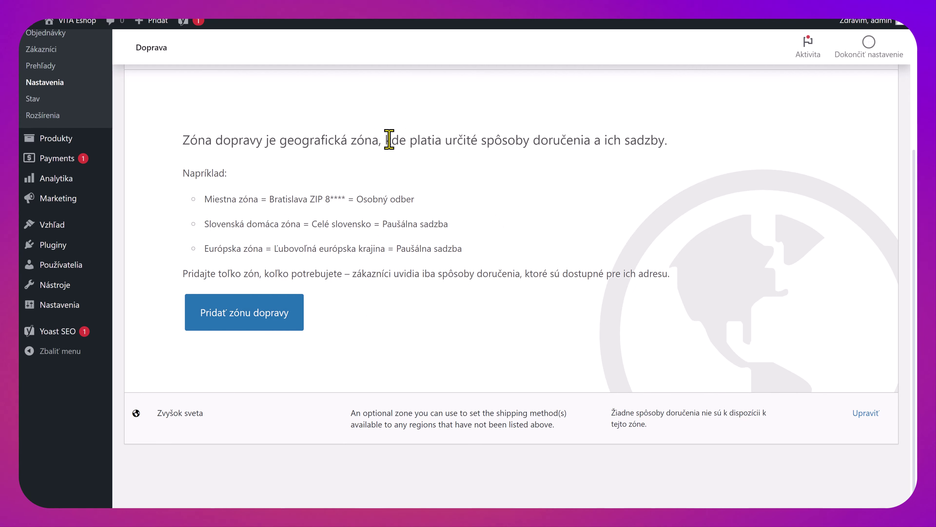
scroll(388, 151, "up", 3)
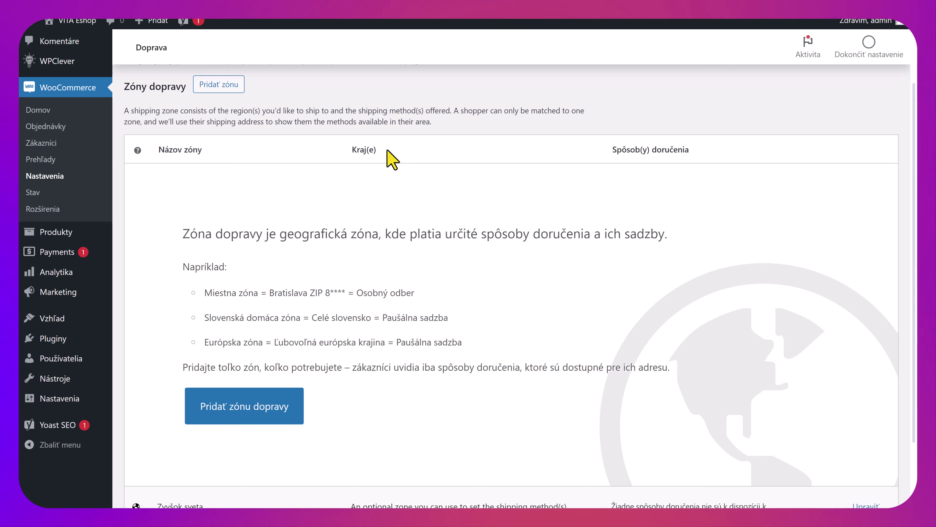
scroll(228, 342, "up", 3)
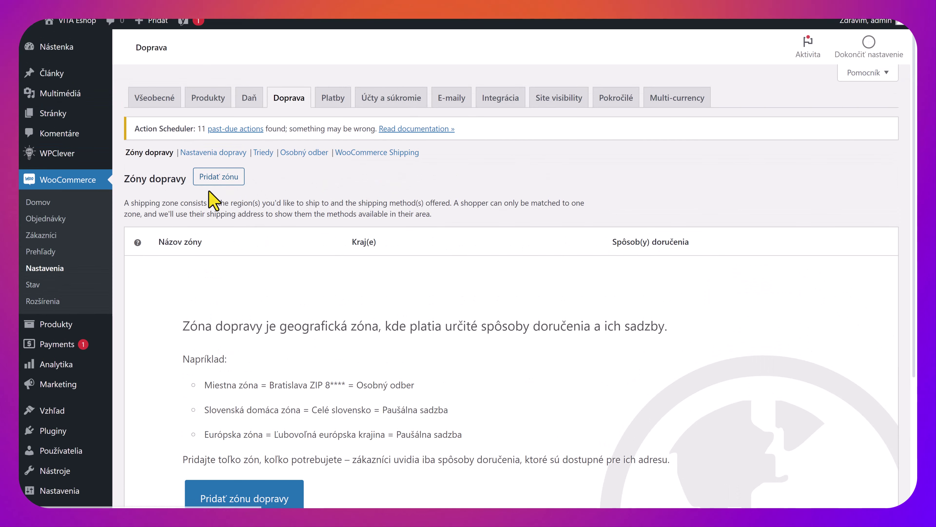
scroll(241, 230, "down", 3)
left_click(223, 405)
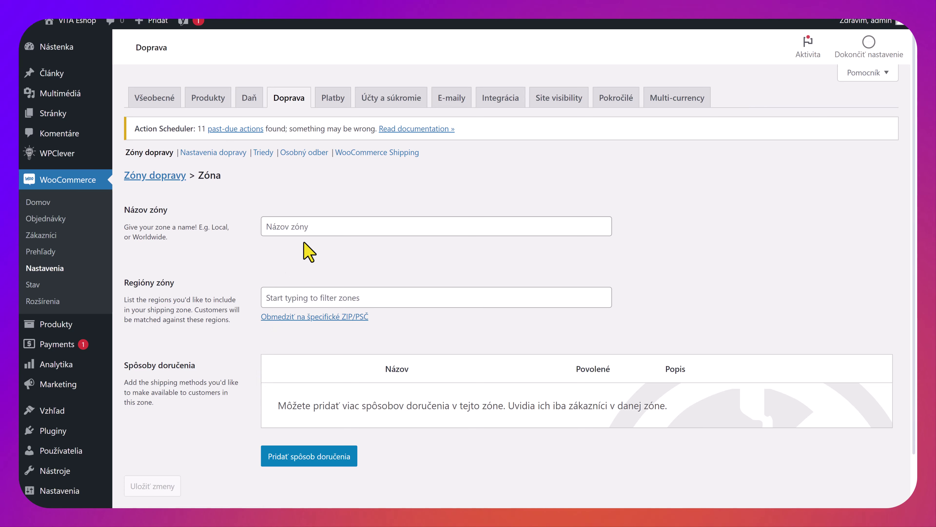
Name the new zone 'Lokálne' and add Slovensko to its regions.
left_click(306, 226)
type("L")
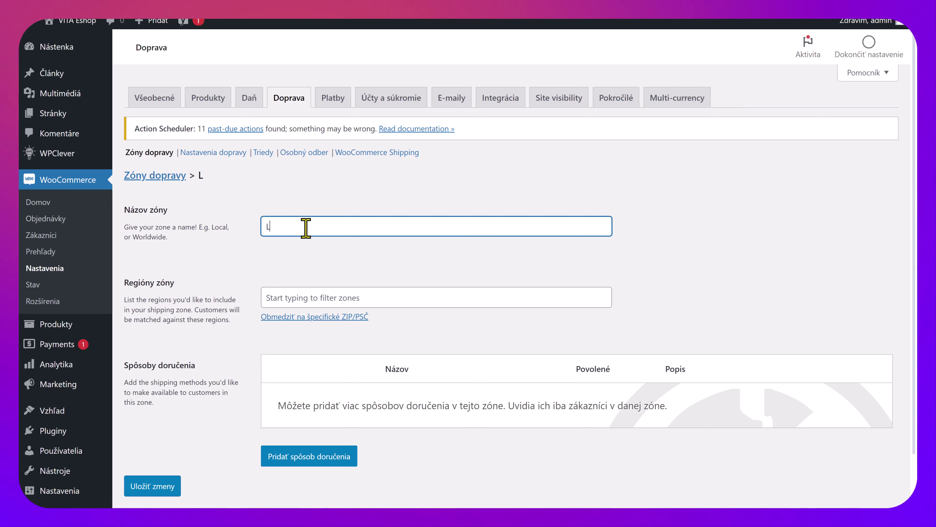
type("okálne")
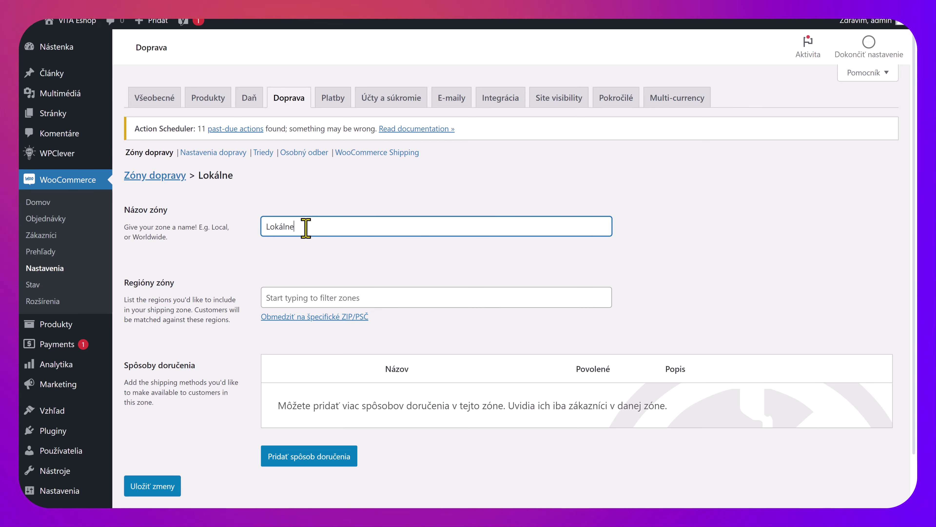
left_click(329, 297)
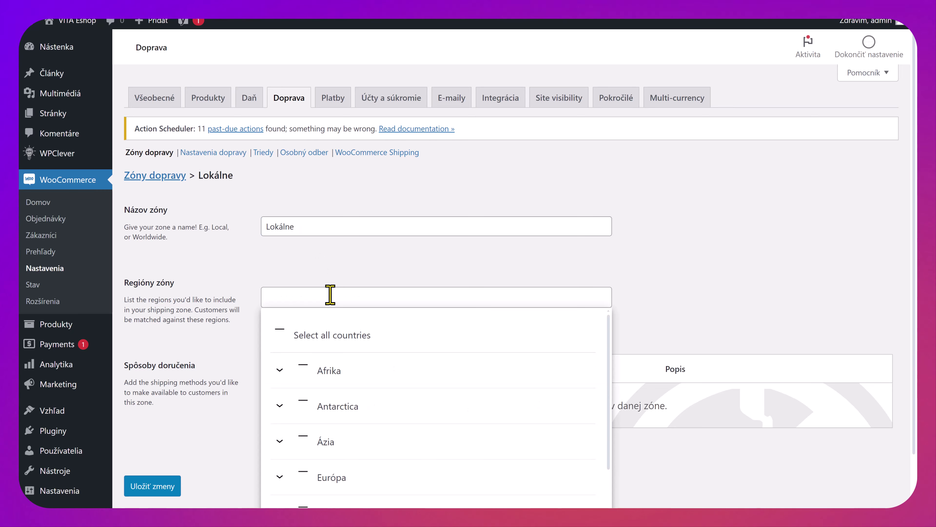
scroll(405, 339, "down", 2)
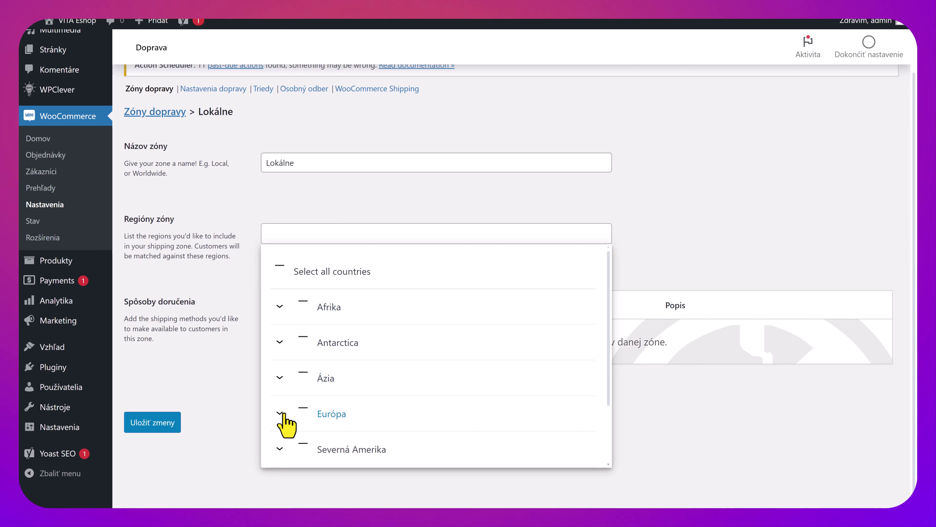
scroll(334, 299, "down", 8)
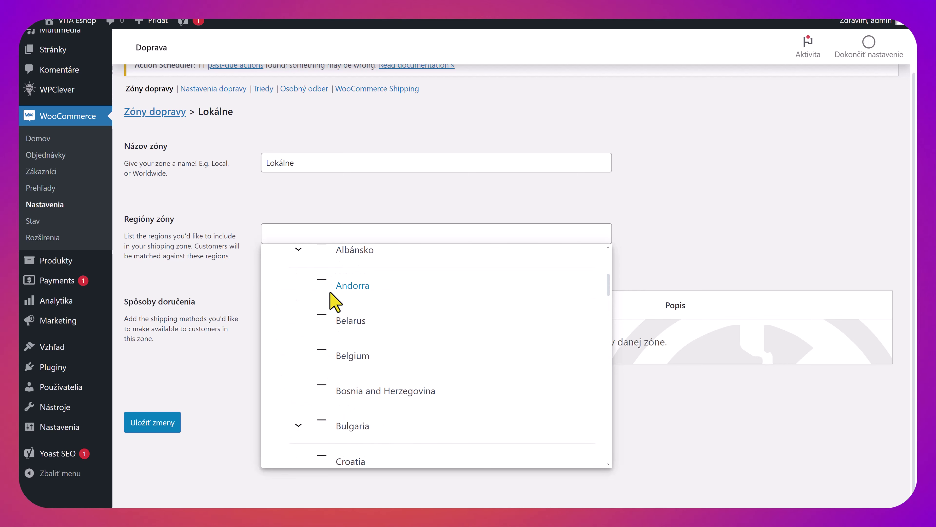
scroll(330, 292, "down", 15)
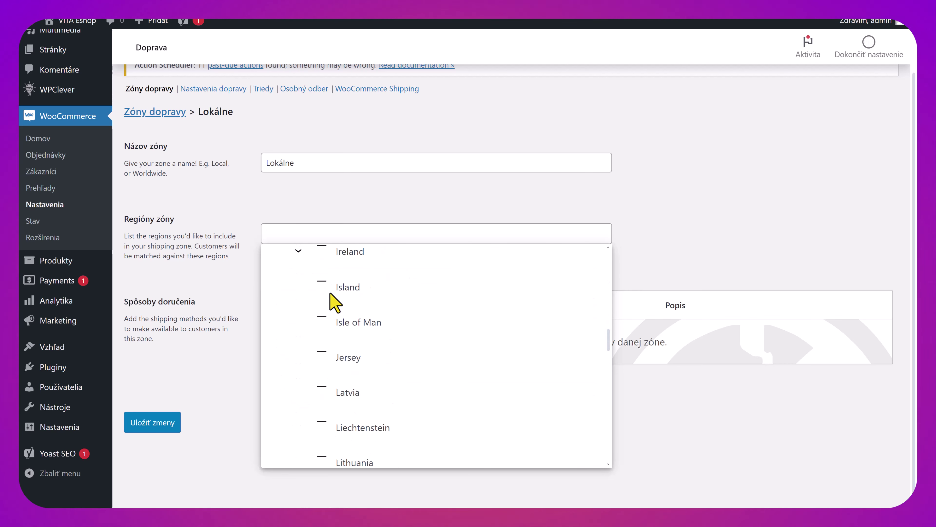
scroll(334, 303, "down", 15)
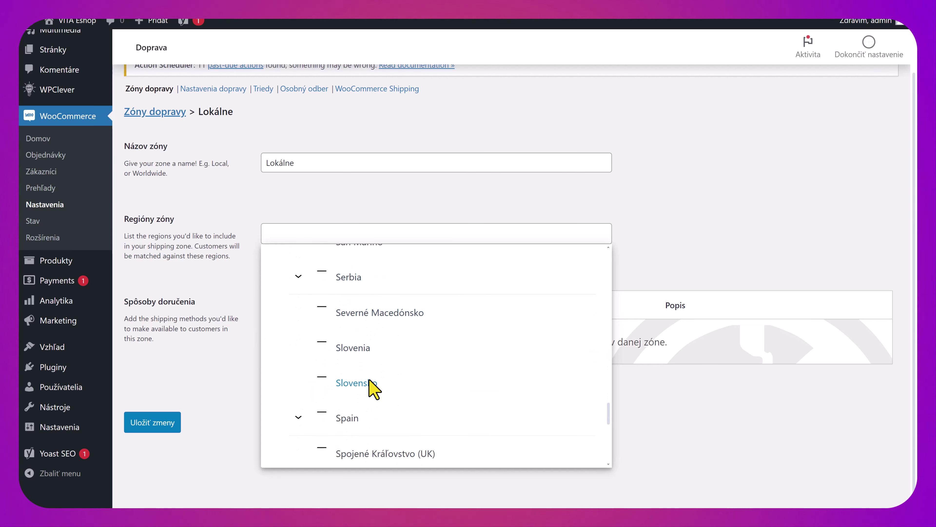
double_click(370, 389)
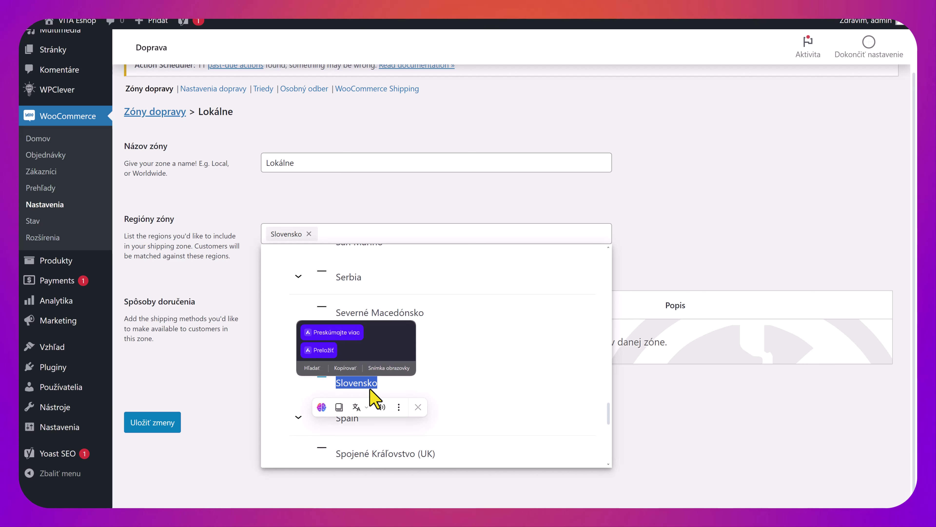
Clear a trial 'čes' region search, close the region list and start adding a shipping method.
left_click(359, 233)
type("čes")
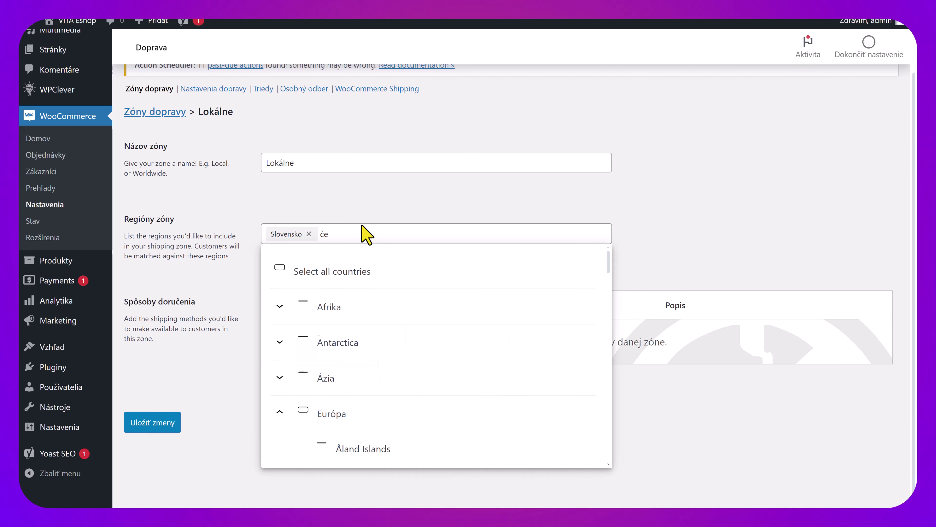
key("BackSpace")
key("BackSpace")
key("BackSpace")
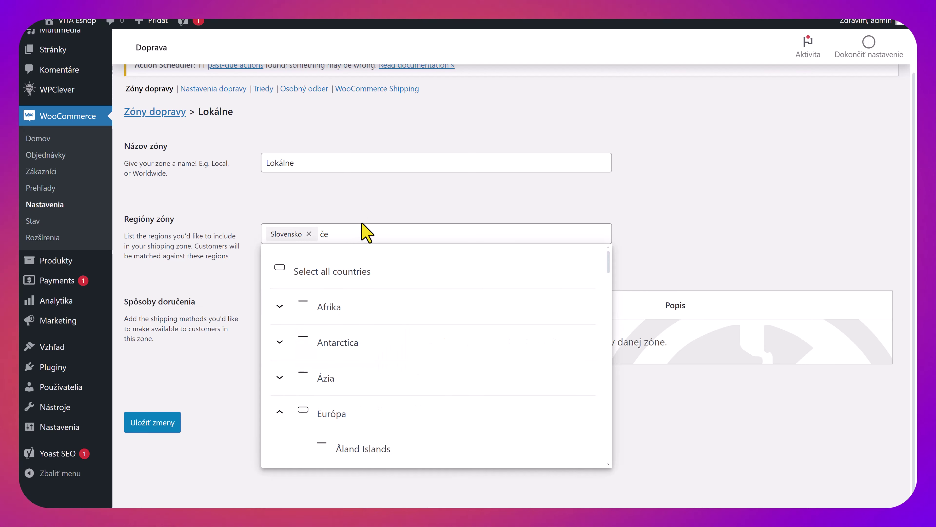
left_click(728, 179)
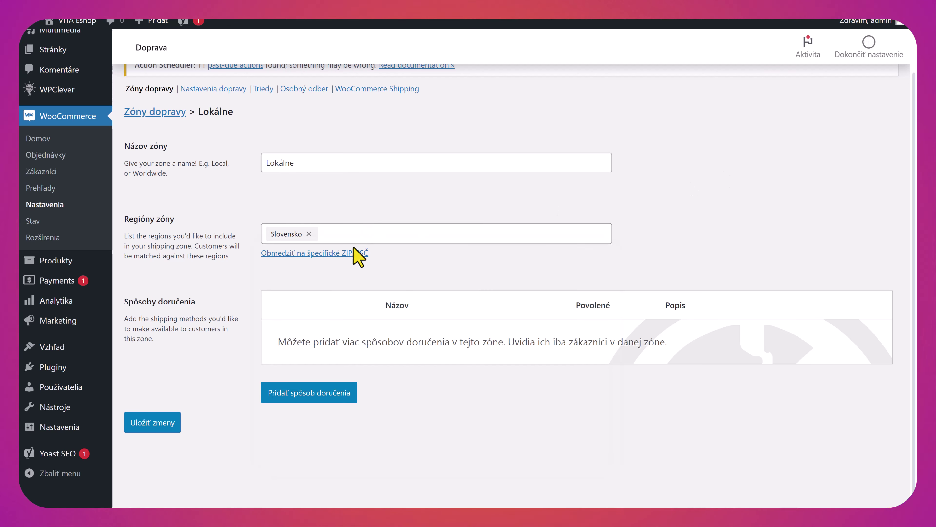
left_click(306, 393)
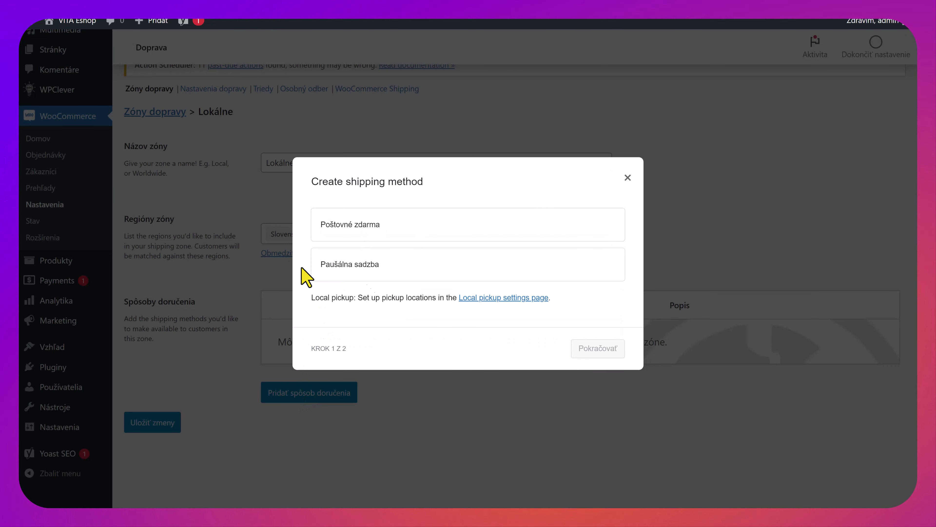
Create a Poštovné zdarma free shipping method with no requirement for the Lokálne zone.
left_click(462, 234)
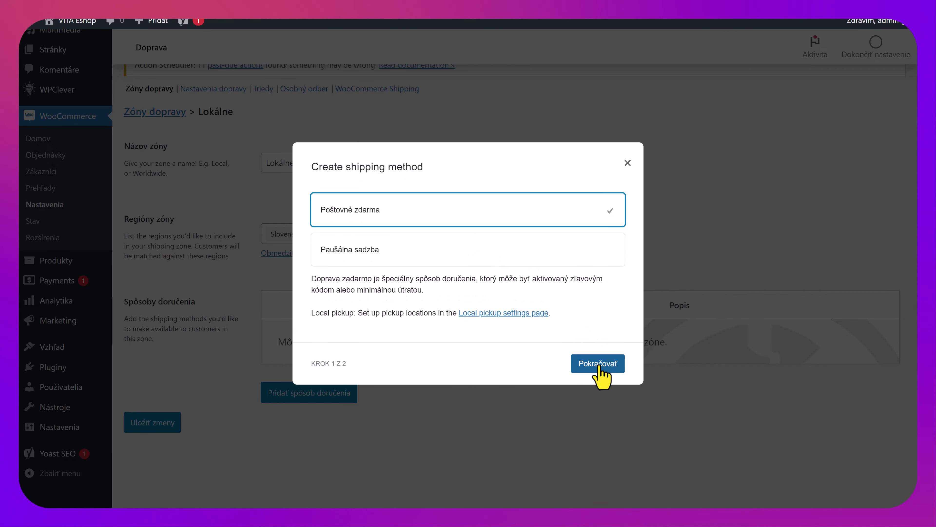
left_click(385, 252)
left_click(439, 218)
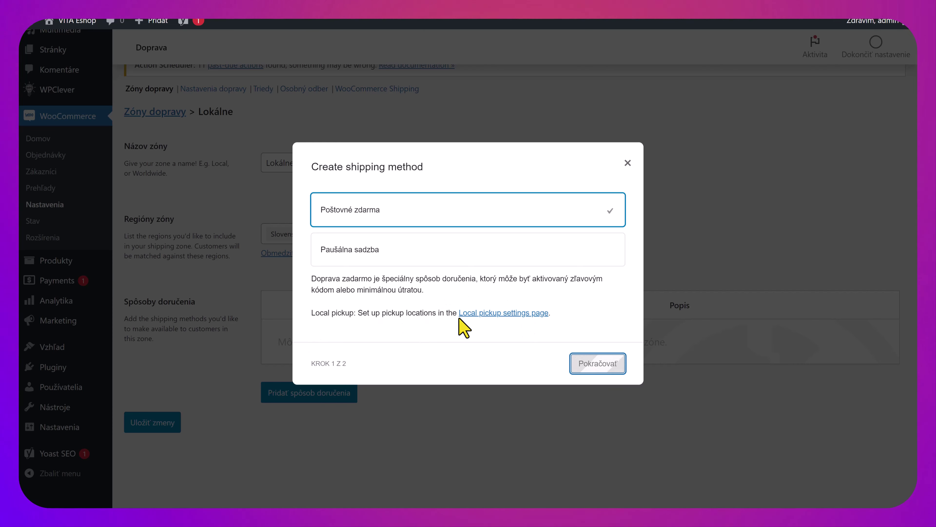
key("Return")
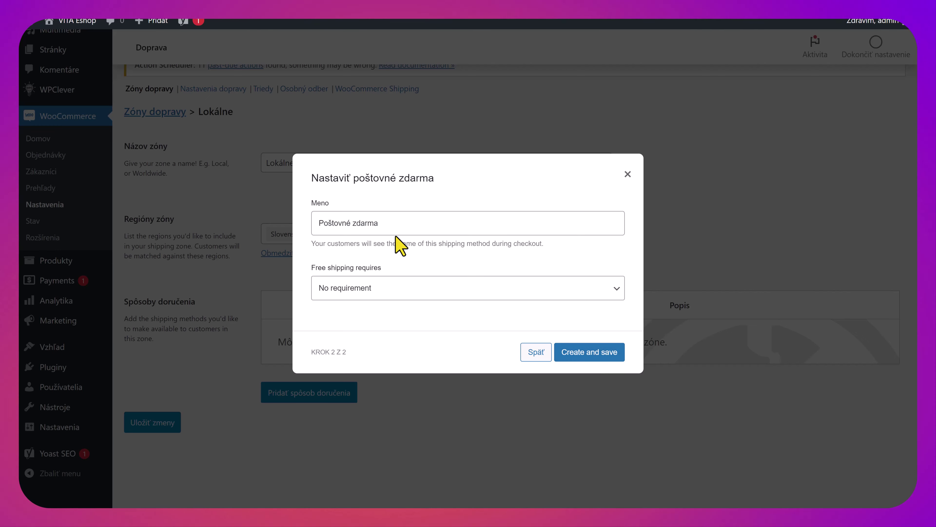
left_click(416, 288)
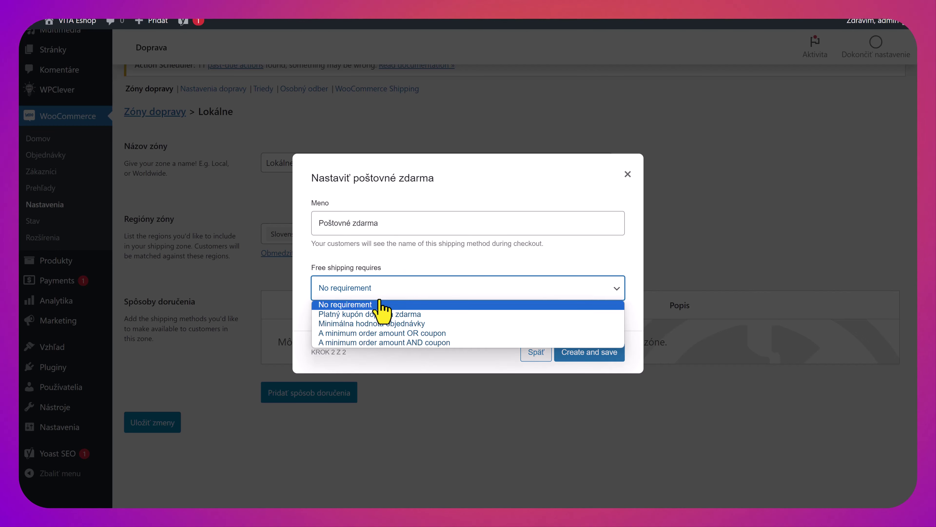
left_click(478, 257)
left_click(611, 363)
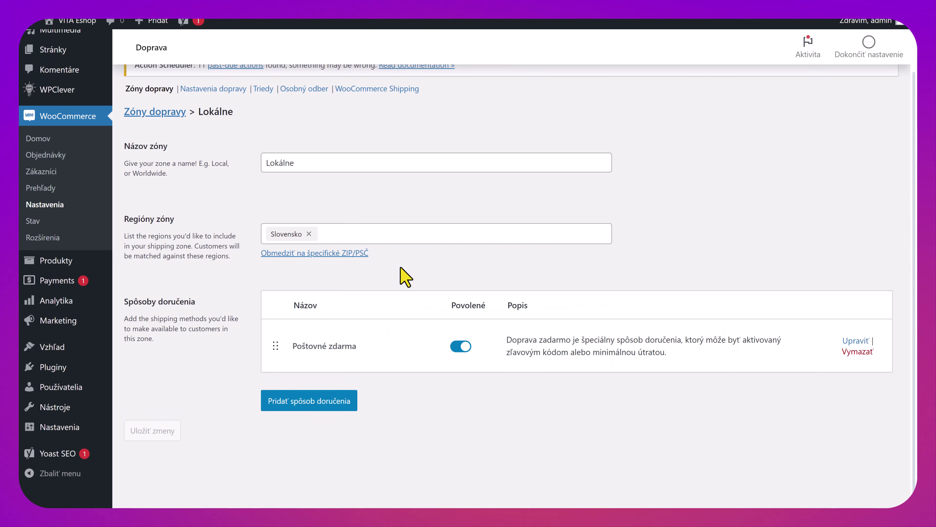
scroll(349, 331, "up", 2)
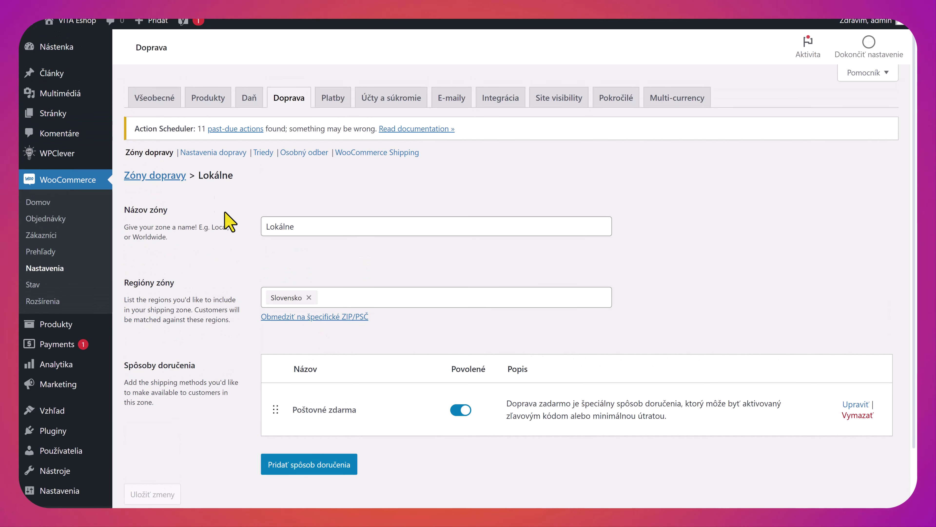
Review the Zóny dopravy list, then go to the Nastavenia dopravy shipping options.
left_click(149, 152)
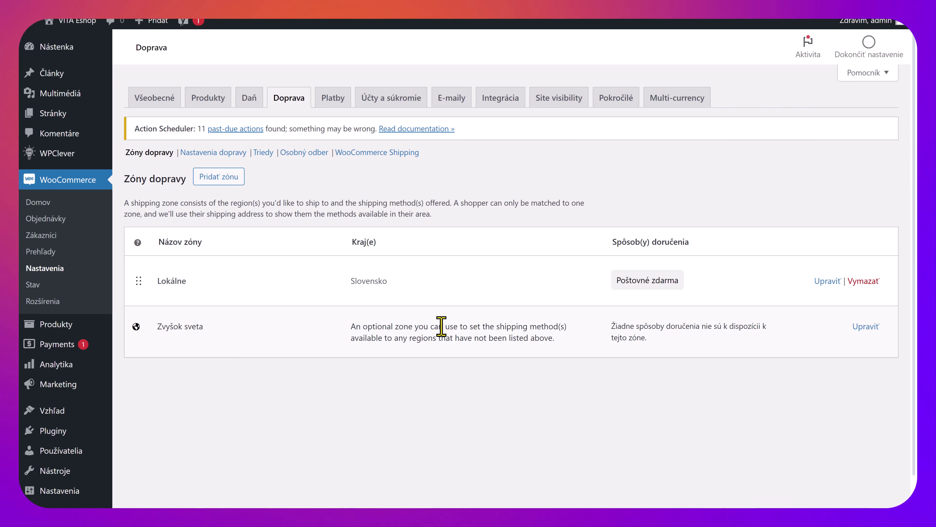
left_click(196, 155)
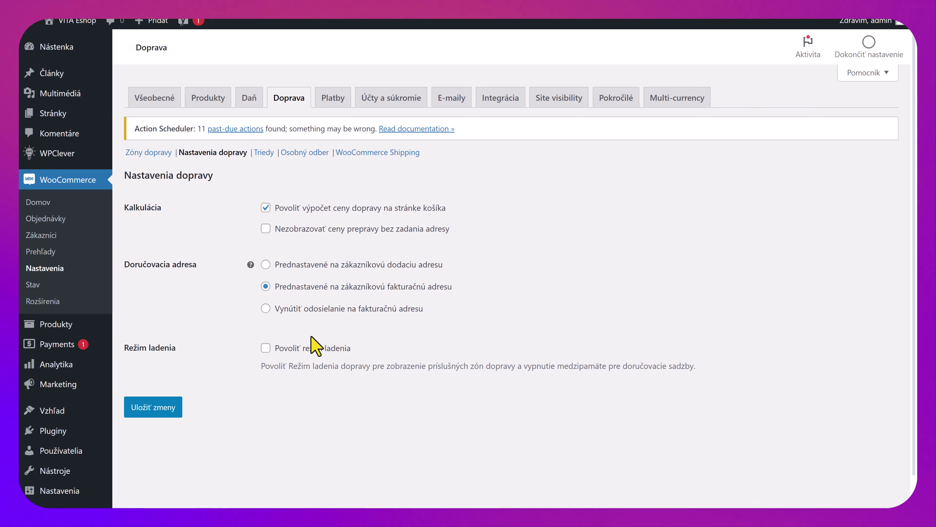
Check the empty shipping classes list, then go to the Osobný odber local pickup settings.
left_click(263, 152)
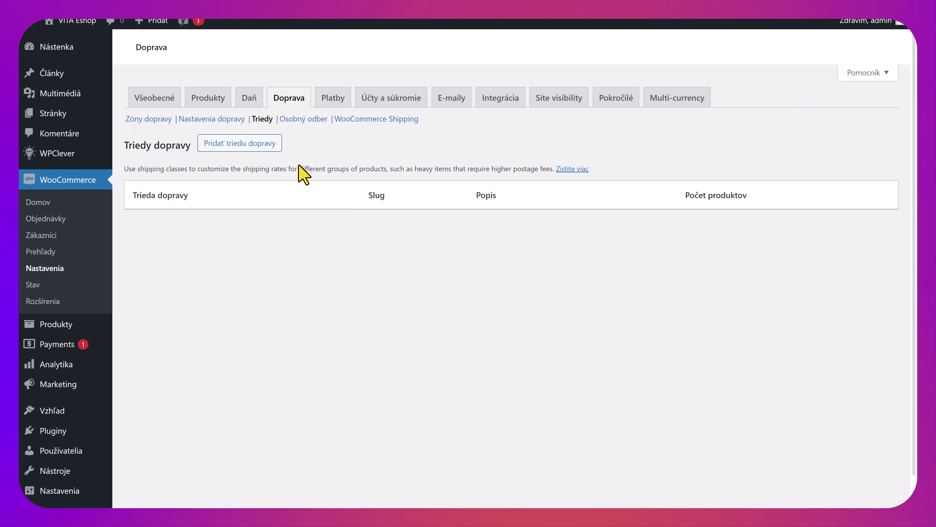
scroll(304, 172, "down", 1)
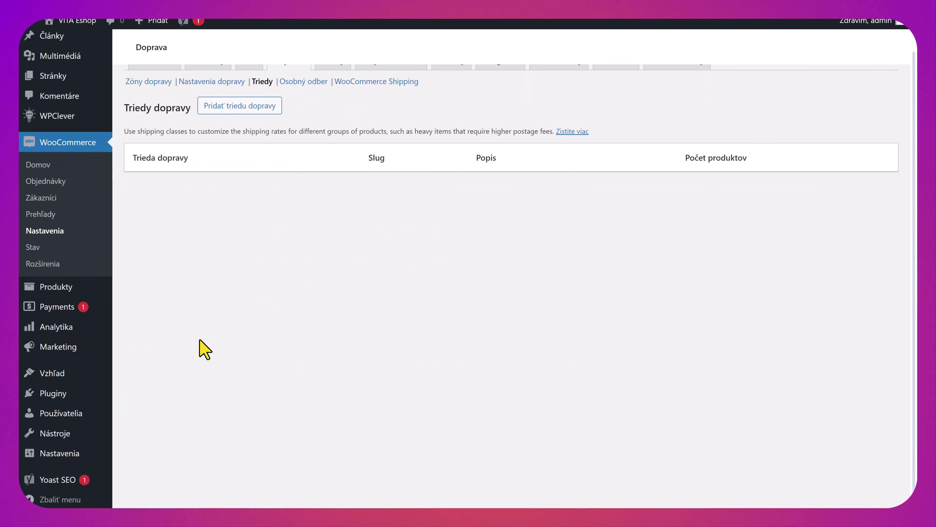
scroll(206, 306, "up", 1)
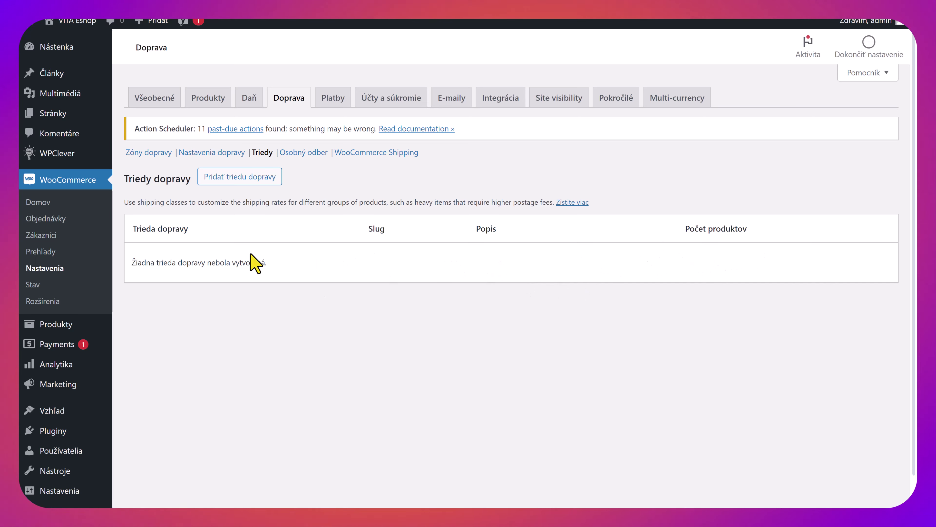
left_click(294, 151)
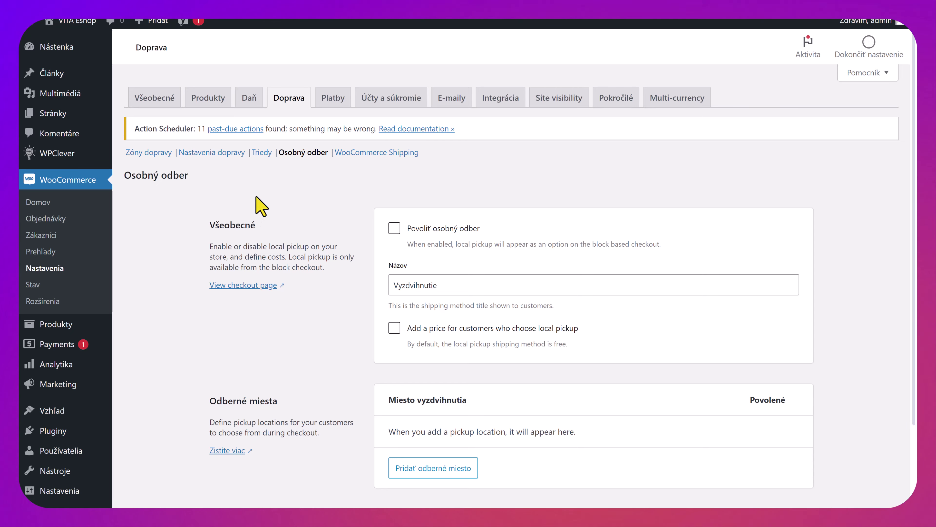
Enable local pickup for the store, keeping its title Vyzdvihnutie.
scroll(260, 207, "down", 3)
scroll(320, 151, "up", 2)
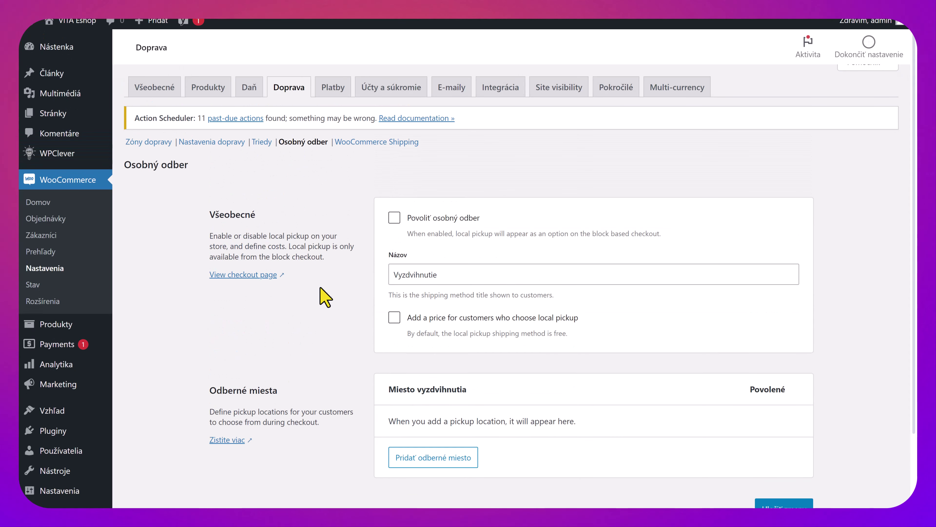
left_click(393, 220)
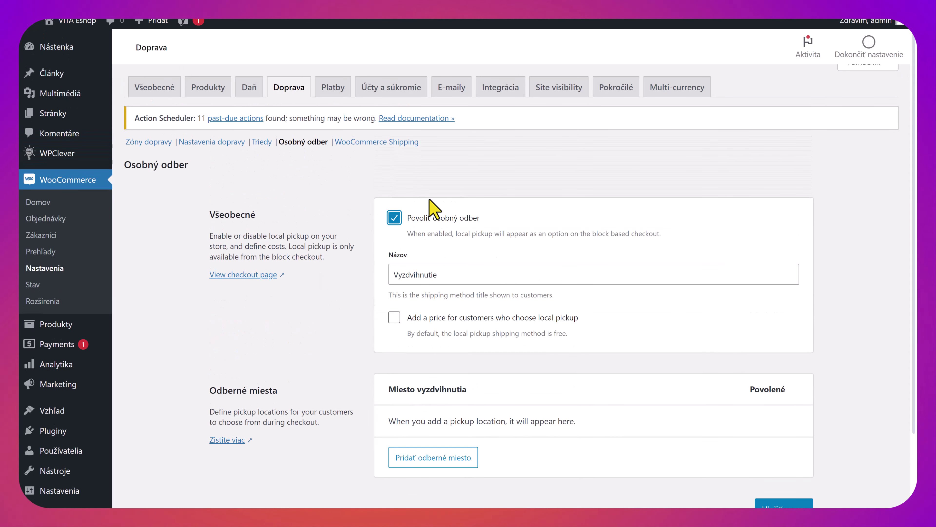
left_click(471, 275)
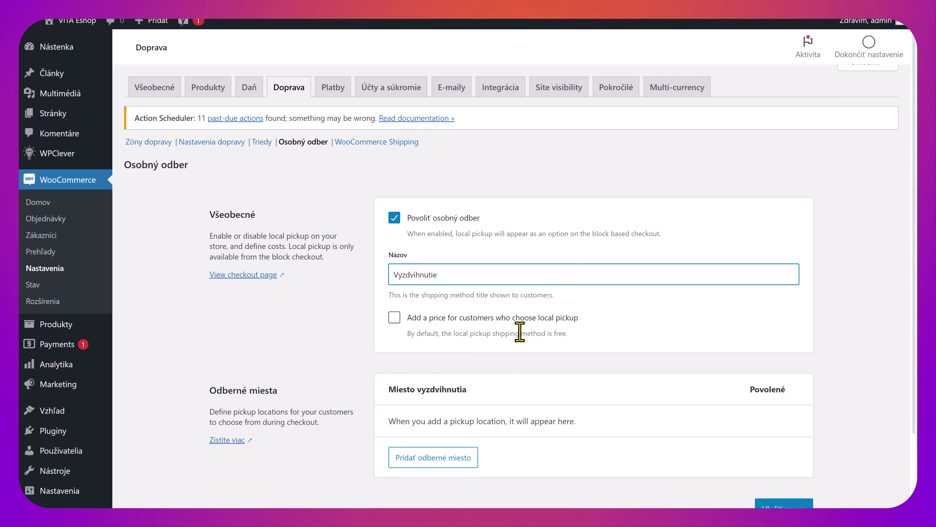
Toggle the pickup price option several times, leaving local pickup free of charge.
left_click(393, 317)
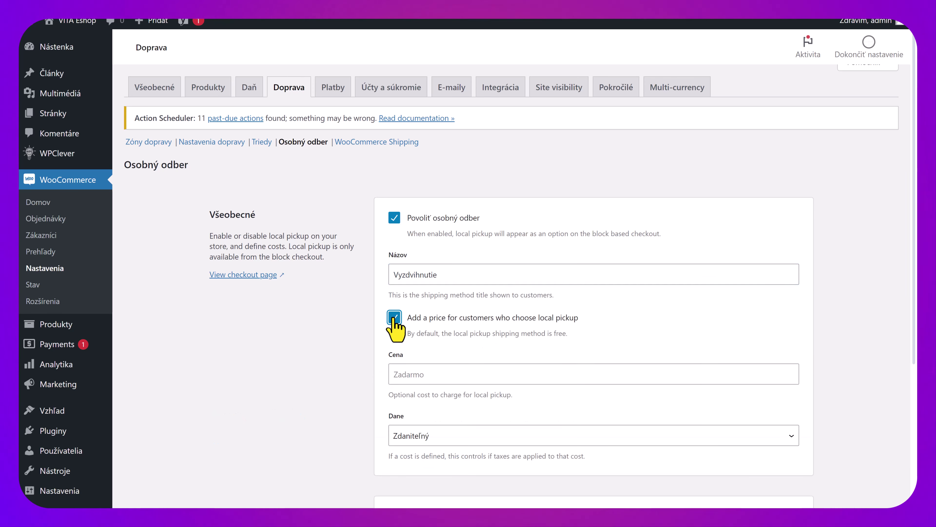
left_click(394, 317)
left_click(394, 317)
left_click(394, 318)
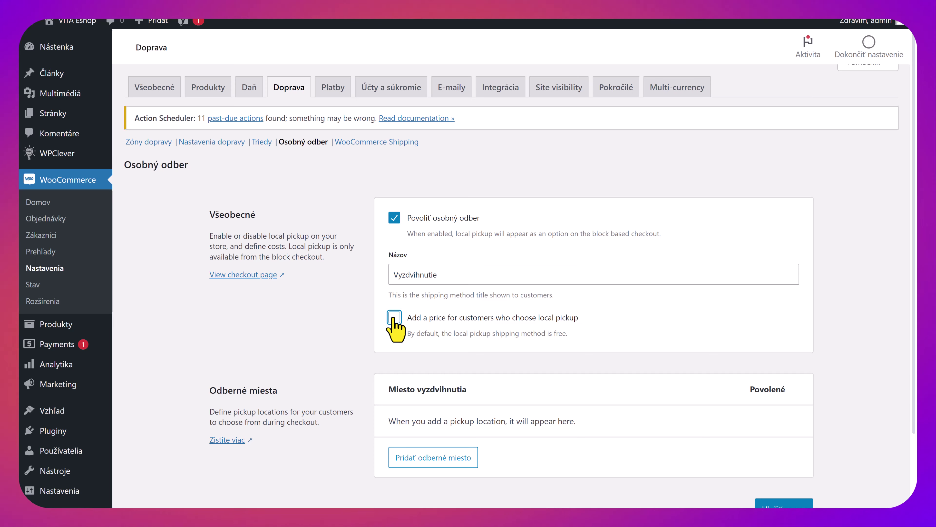
left_click(394, 317)
left_click(394, 317)
left_click(394, 317)
left_click(394, 318)
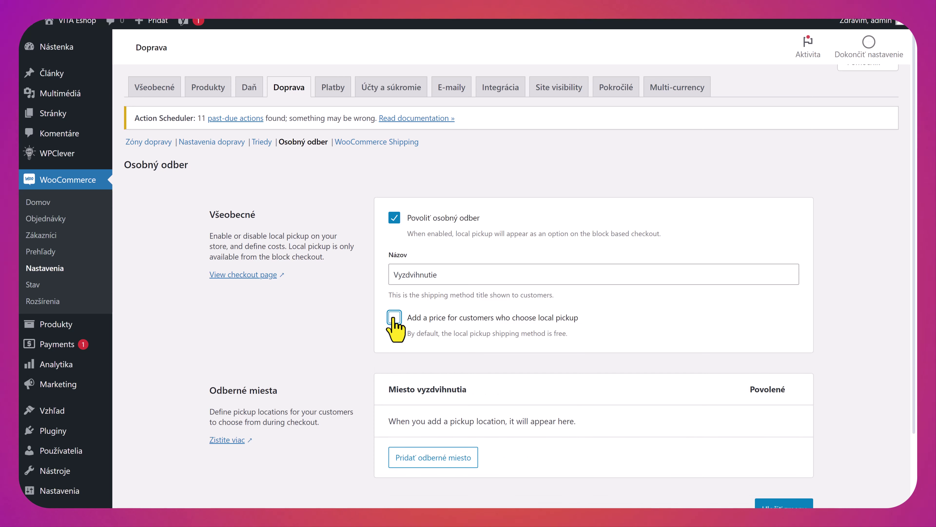
left_click(394, 318)
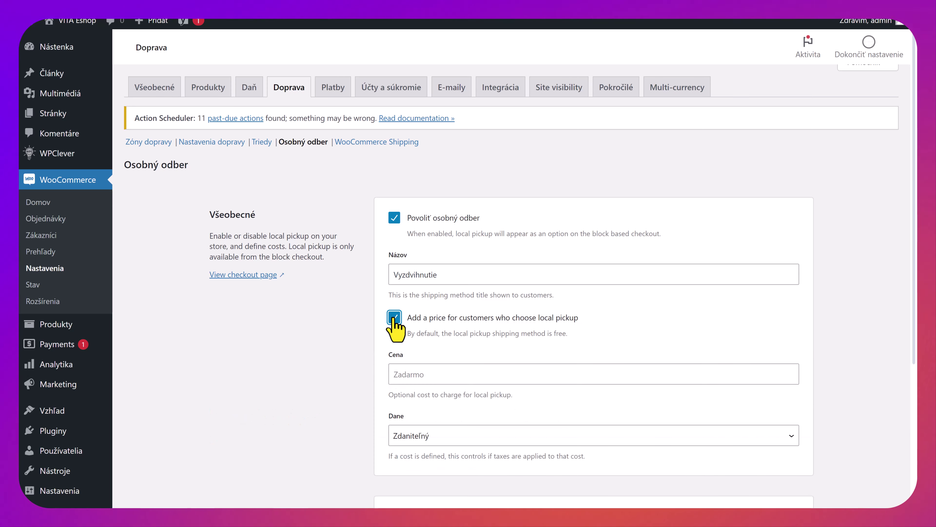
left_click(394, 317)
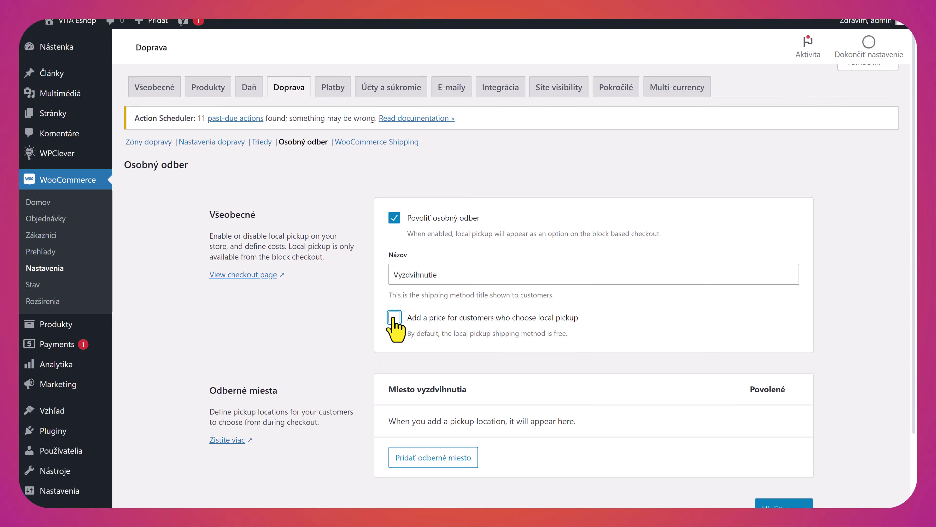
scroll(397, 326, "down", 1)
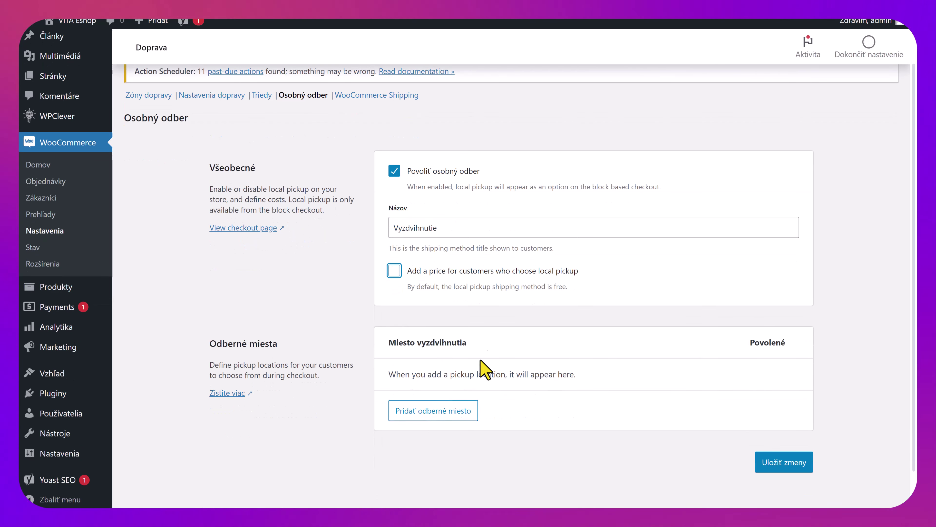
Open the new pickup location form and close it without adding a location.
left_click(461, 410)
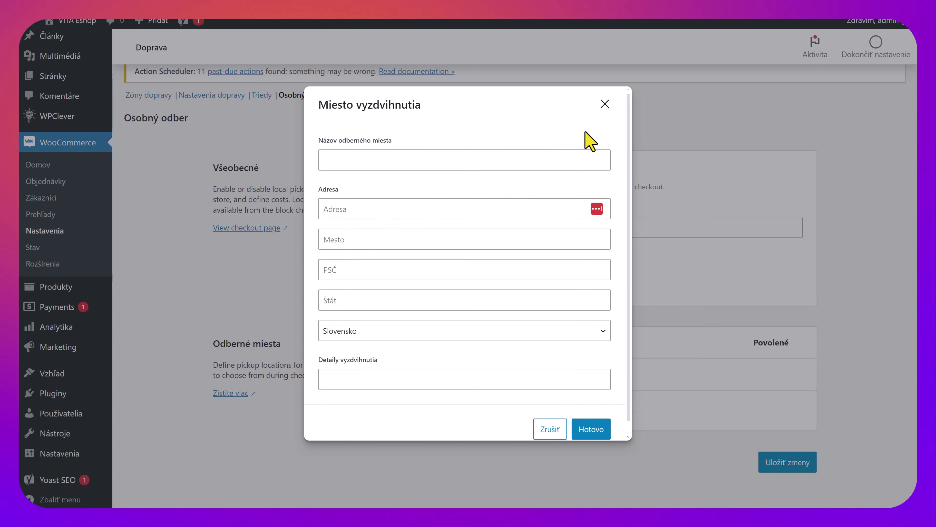
left_click(606, 110)
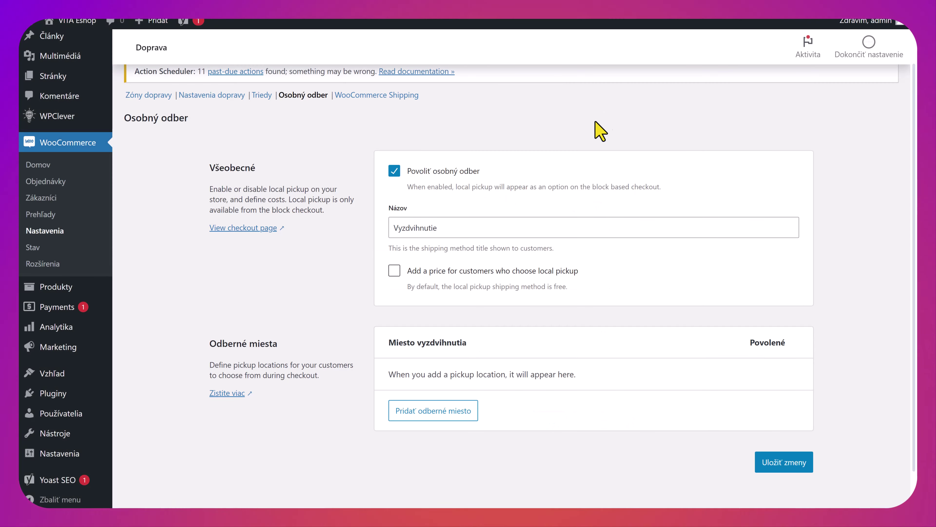
scroll(497, 224, "up", 2)
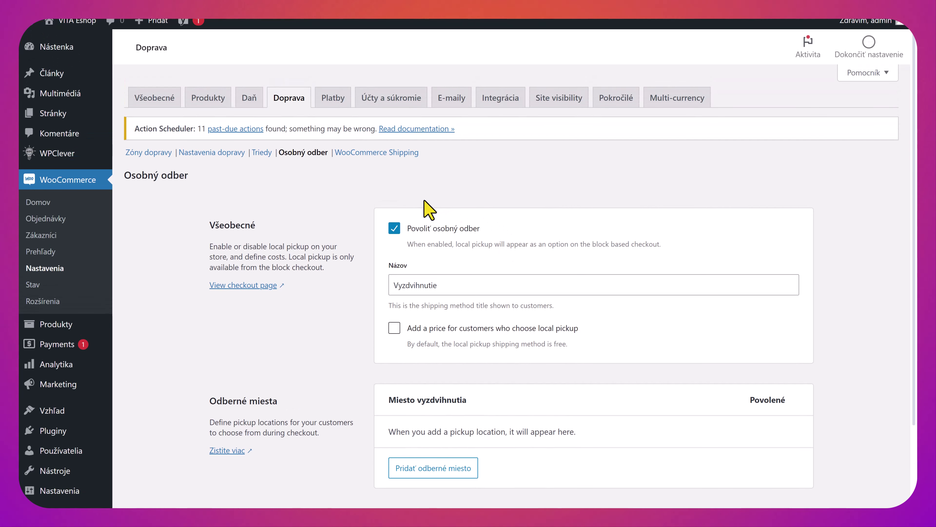
scroll(427, 209, "down", 3)
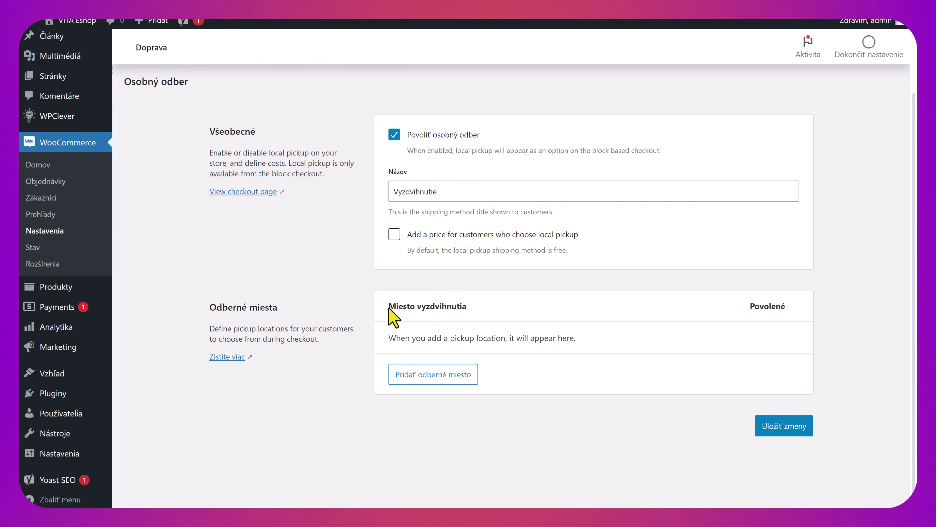
scroll(392, 319, "up", 2)
scroll(390, 322, "up", 2)
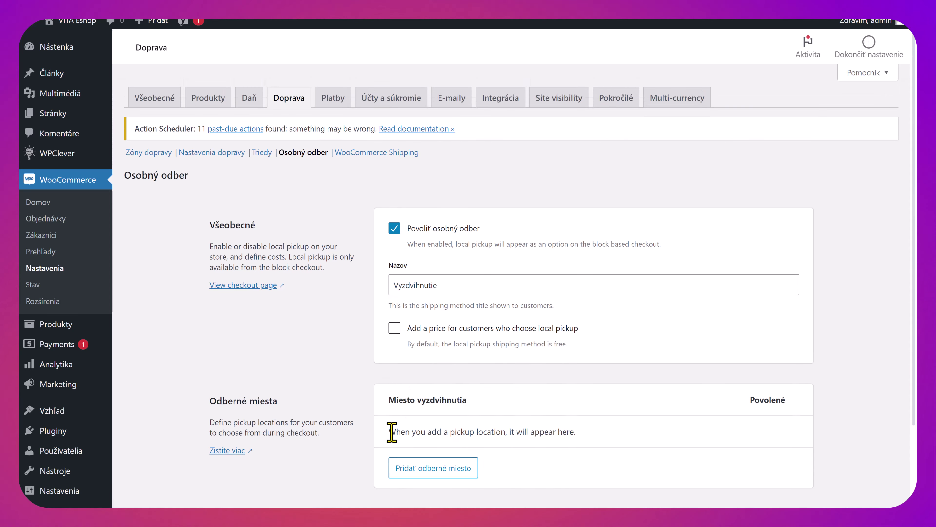
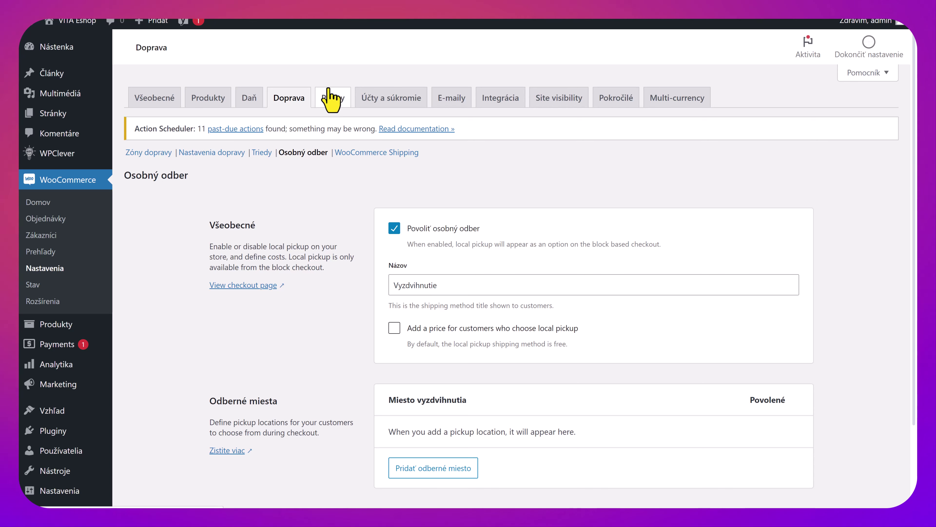
On the Platby tab, switch on the Priamy vklad na účet and Platby šekom payment methods.
left_click(327, 97)
left_click(516, 77)
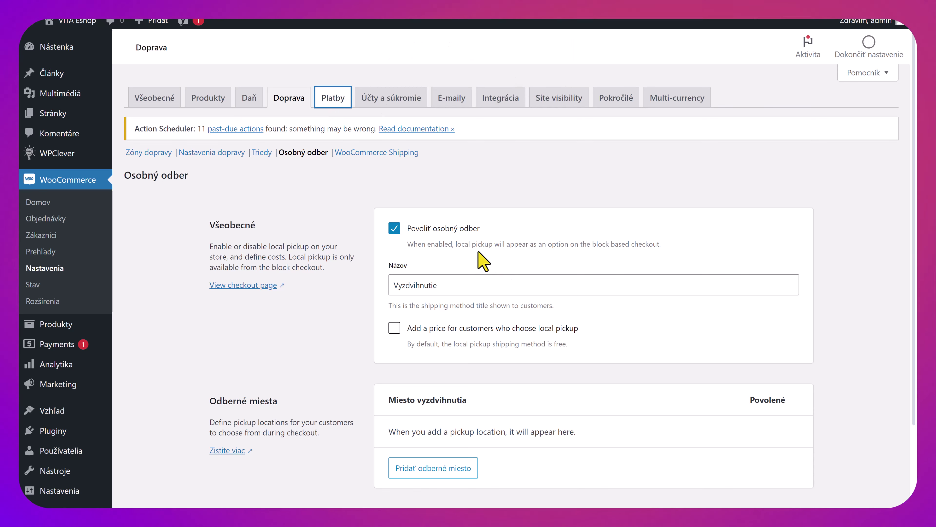
scroll(225, 215, "down", 5)
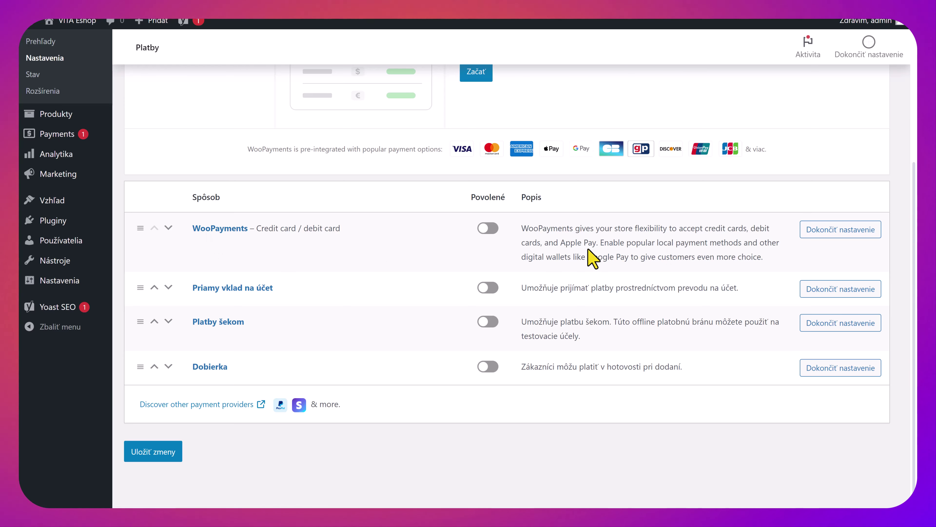
left_click(483, 288)
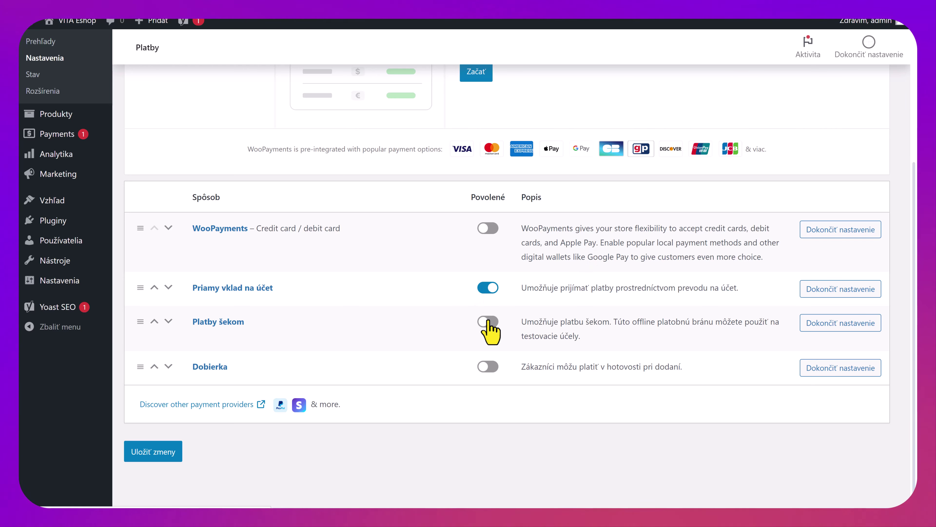
left_click(488, 322)
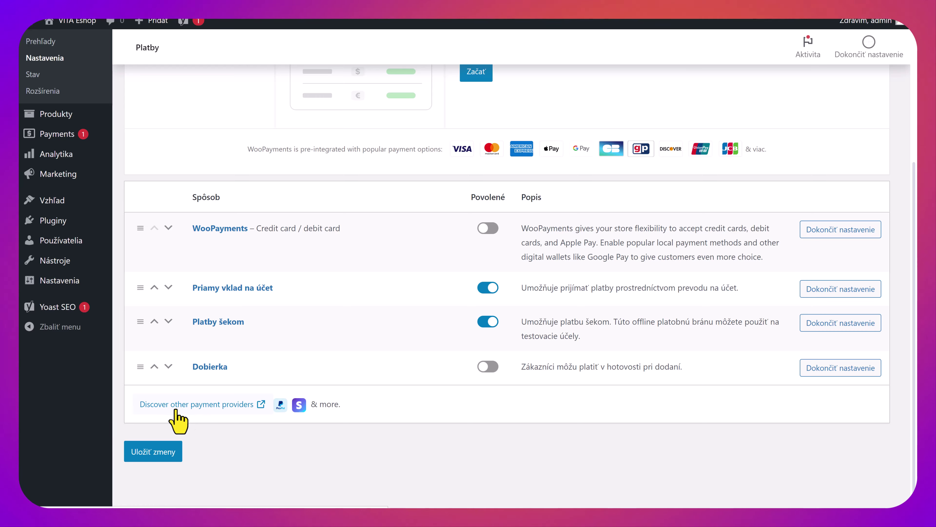
Save the payment settings, browse the other payment providers catalogue, and open the Stripe extension page.
left_click(154, 454)
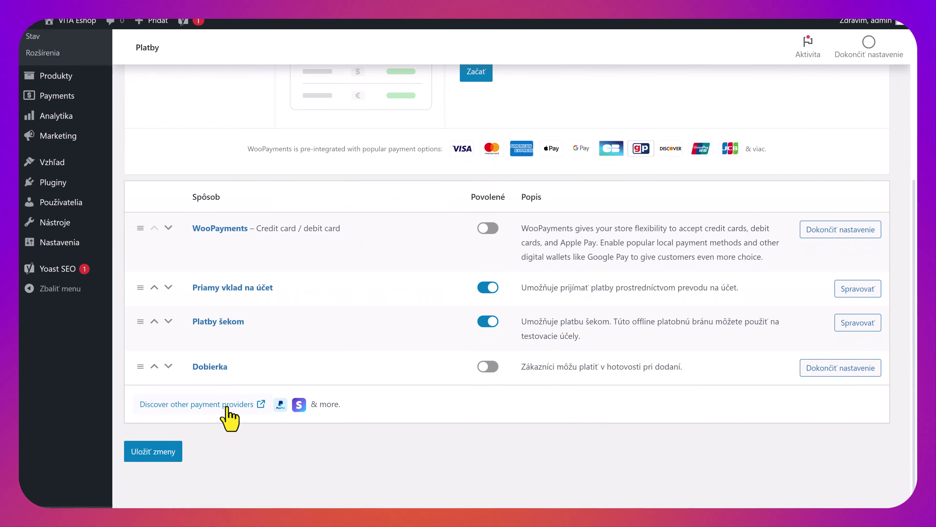
left_click(227, 406)
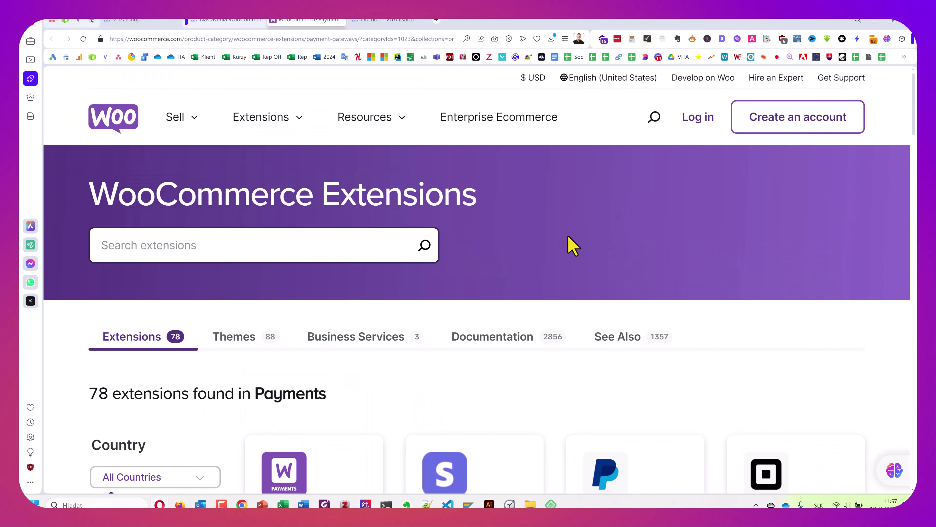
scroll(628, 195, "down", 8)
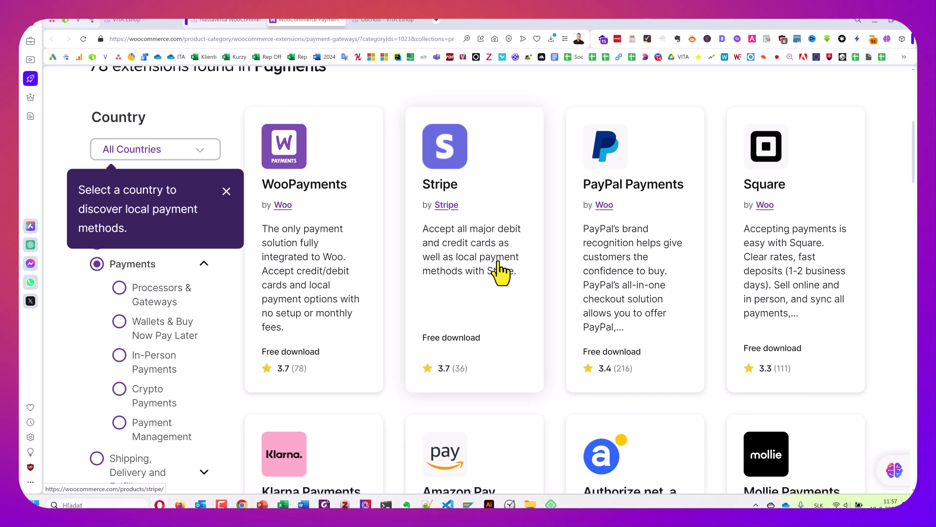
scroll(501, 273, "down", 3)
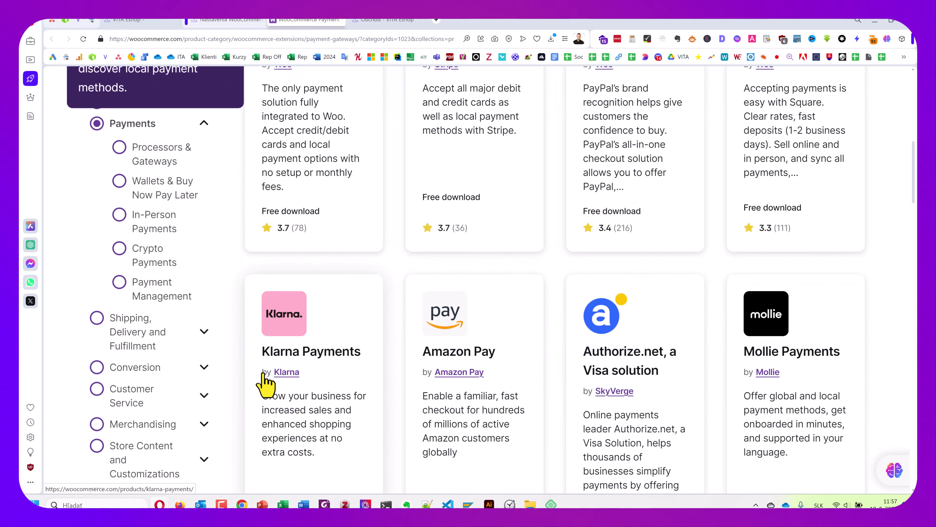
scroll(268, 380, "down", 2)
left_click(475, 110)
Return to the WooCommerce admin and go to the Pridať nový plugin page.
left_click(380, 21)
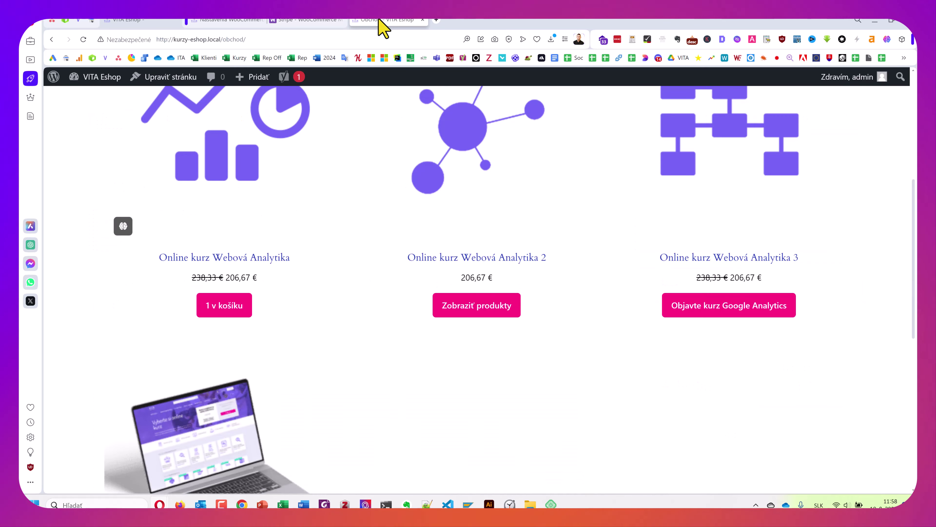
left_click(232, 20)
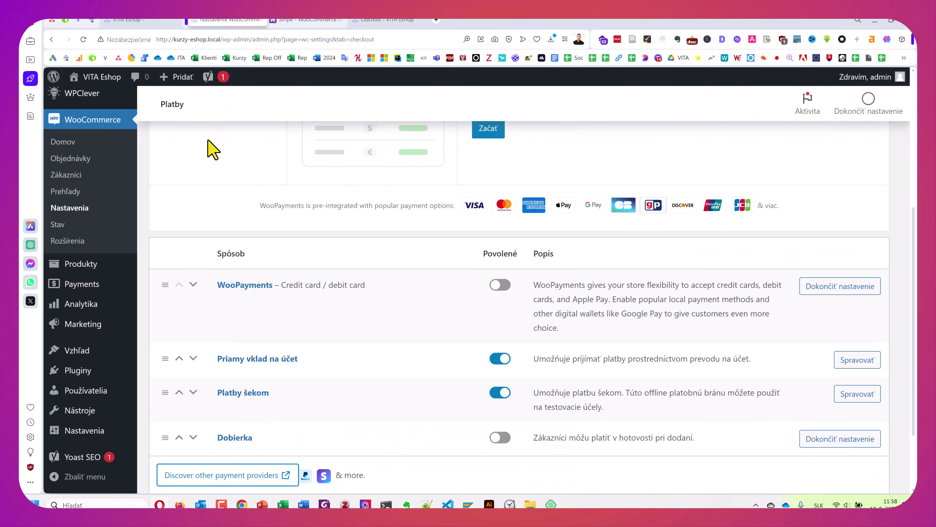
left_click(82, 372)
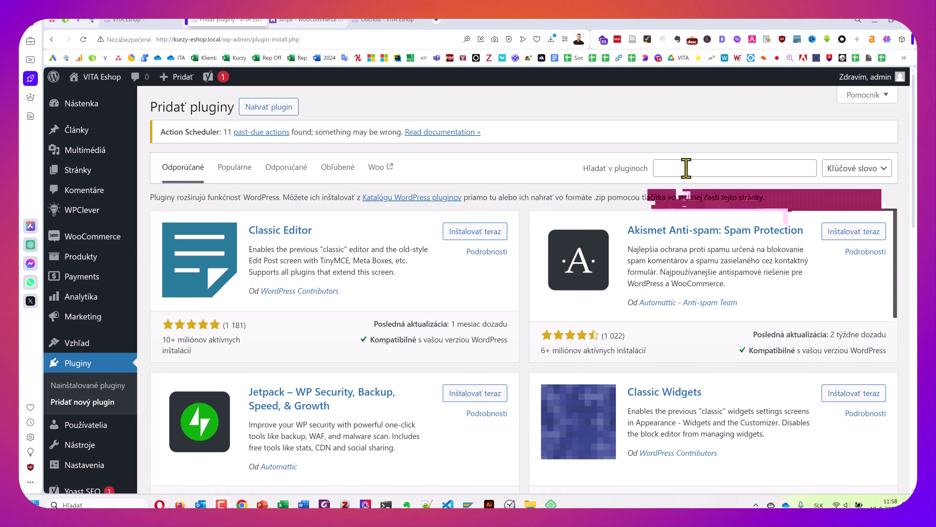
Search plugins for 'paypal' and locate Payment Plugins for PayPal WooCommerce in the results.
left_click(686, 167)
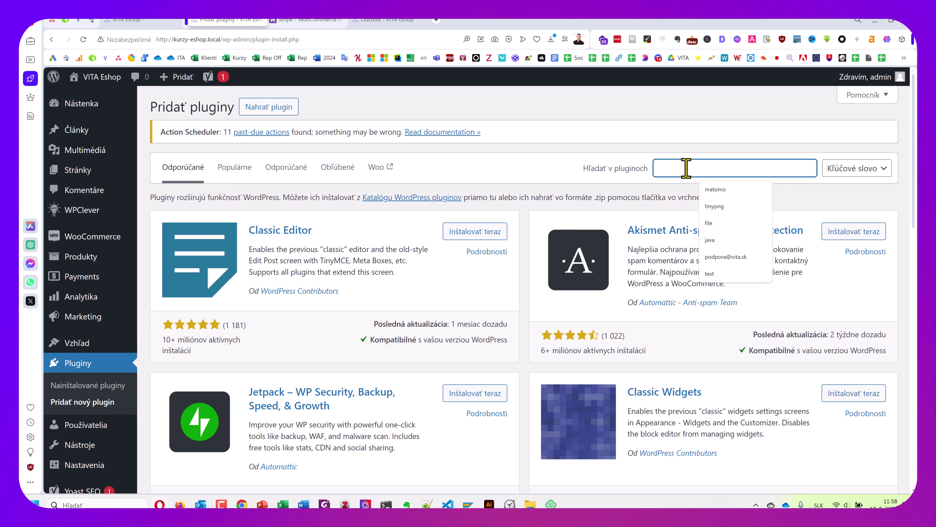
type("paypal")
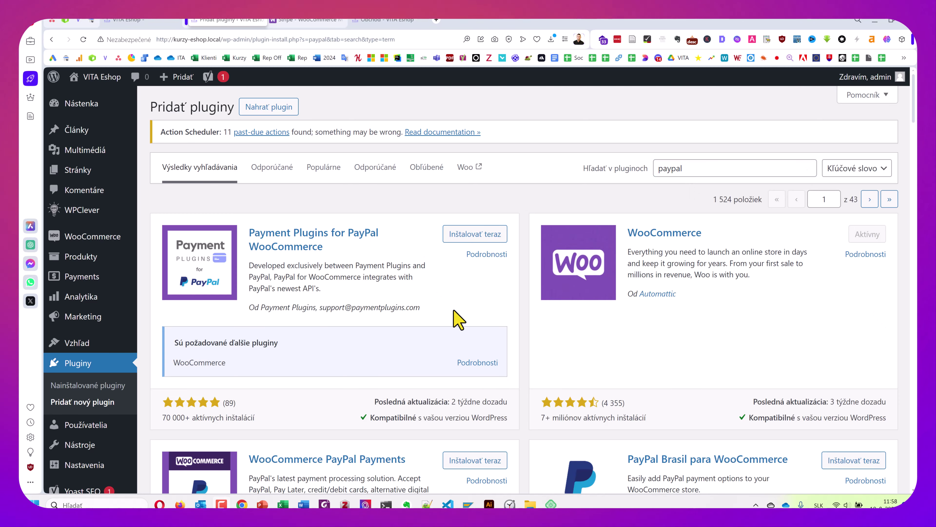
scroll(318, 278, "down", 1)
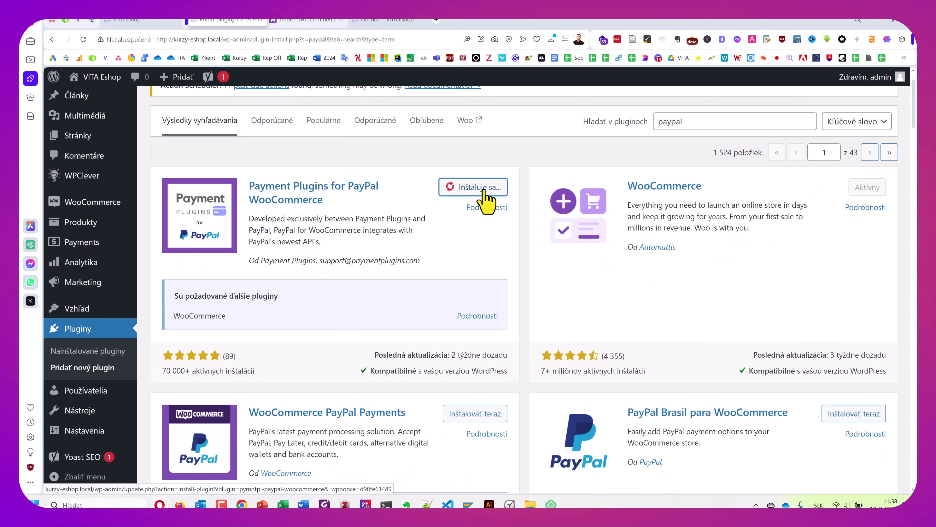
scroll(485, 199, "down", 4)
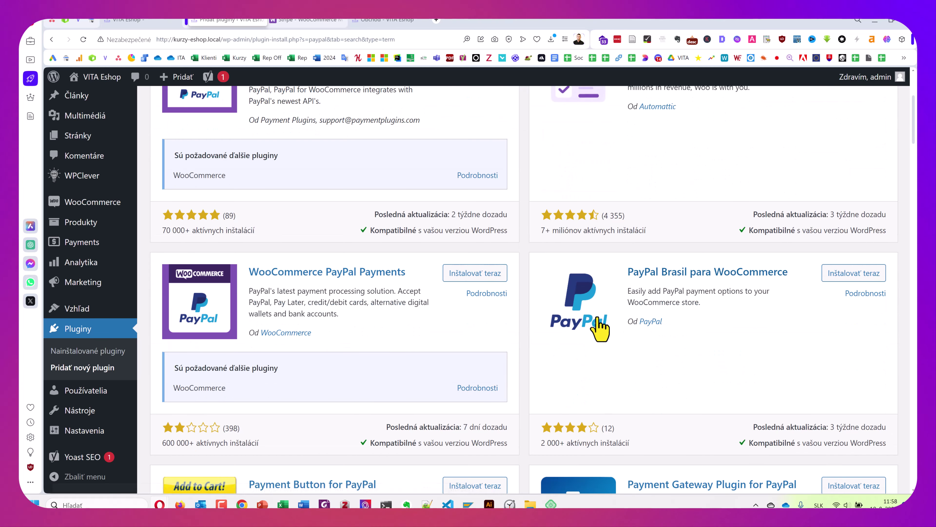
scroll(599, 329, "up", 3)
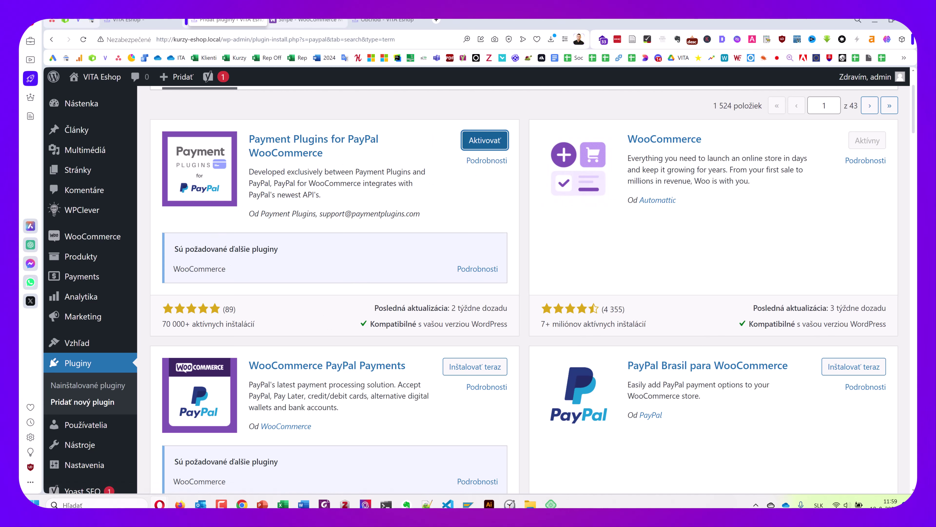
scroll(439, 242, "up", 1)
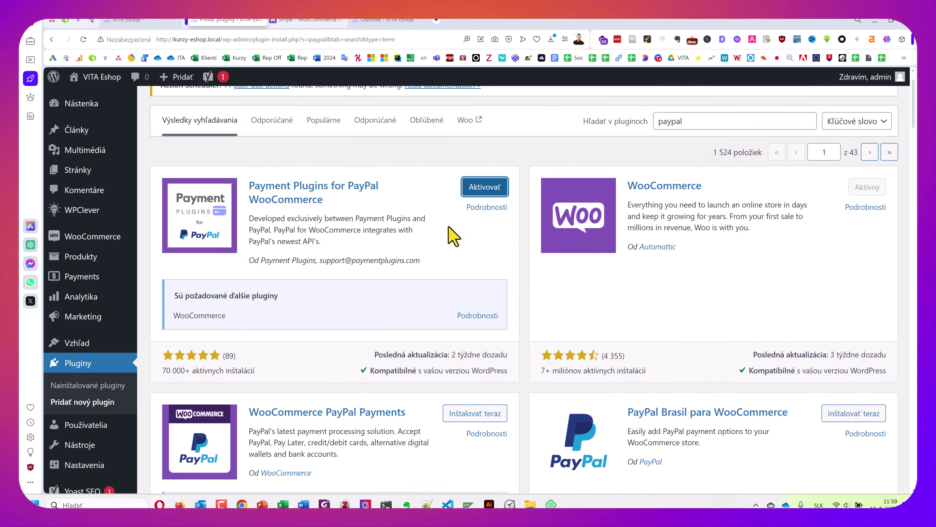
Activate PayPal by Payment Plugins, close its welcome notice, then go back to Pridať nový plugin.
left_click(477, 187)
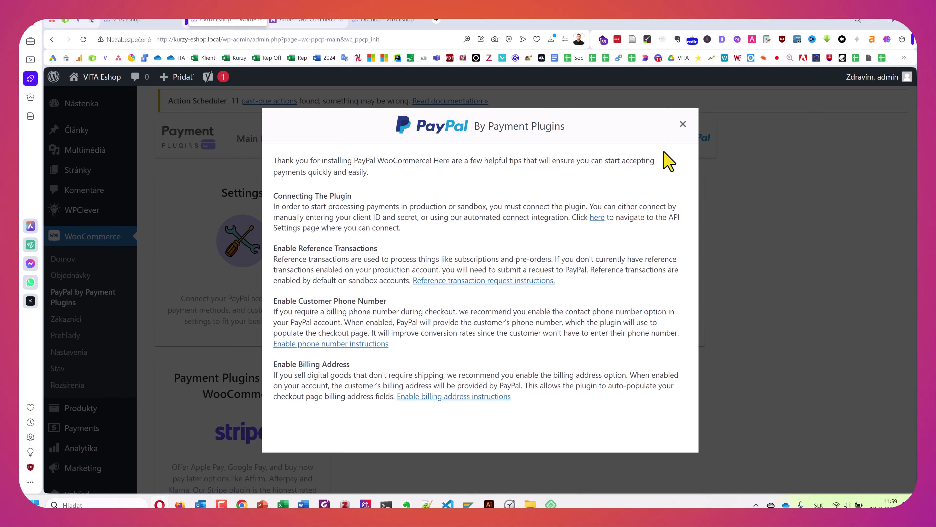
left_click(679, 126)
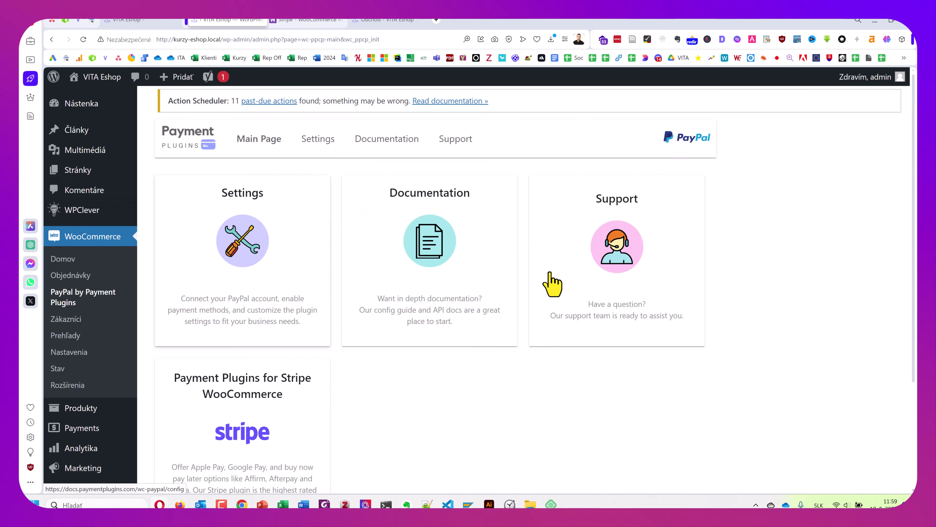
scroll(297, 336, "down", 3)
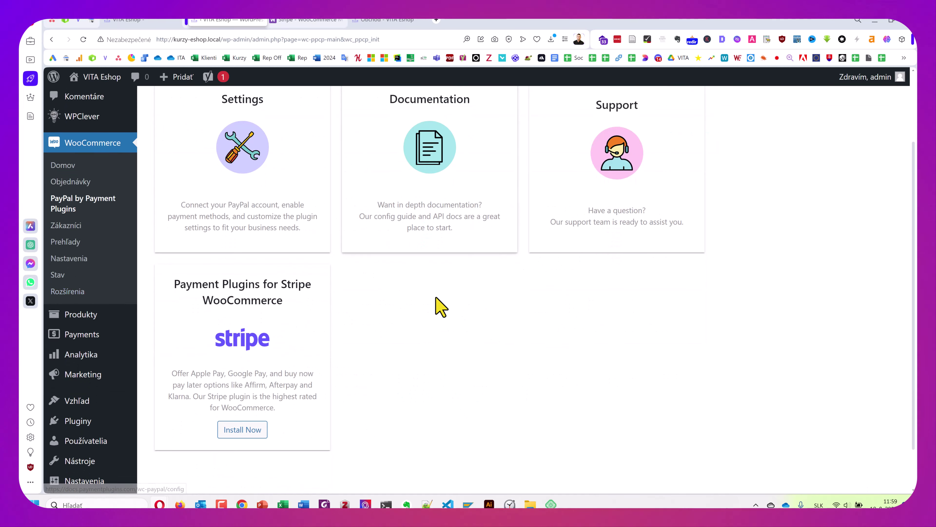
scroll(439, 307, "up", 3)
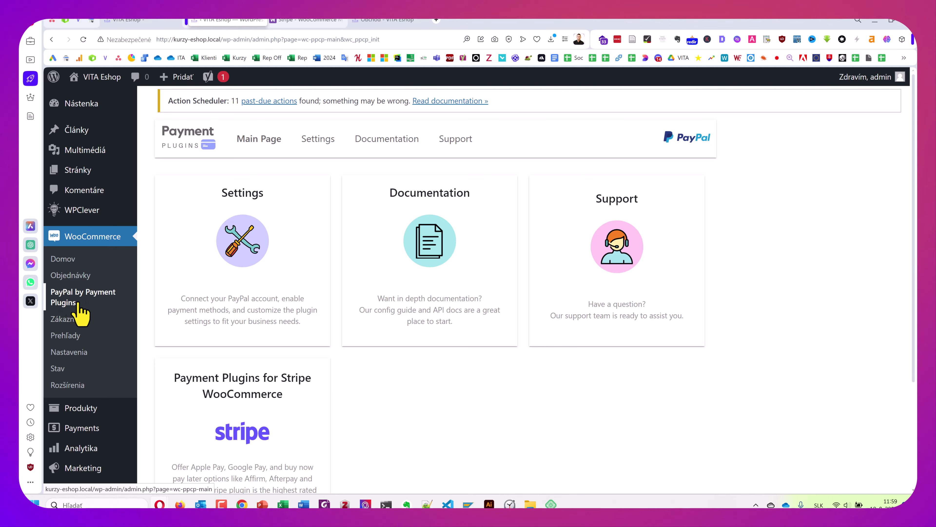
scroll(95, 293, "down", 3)
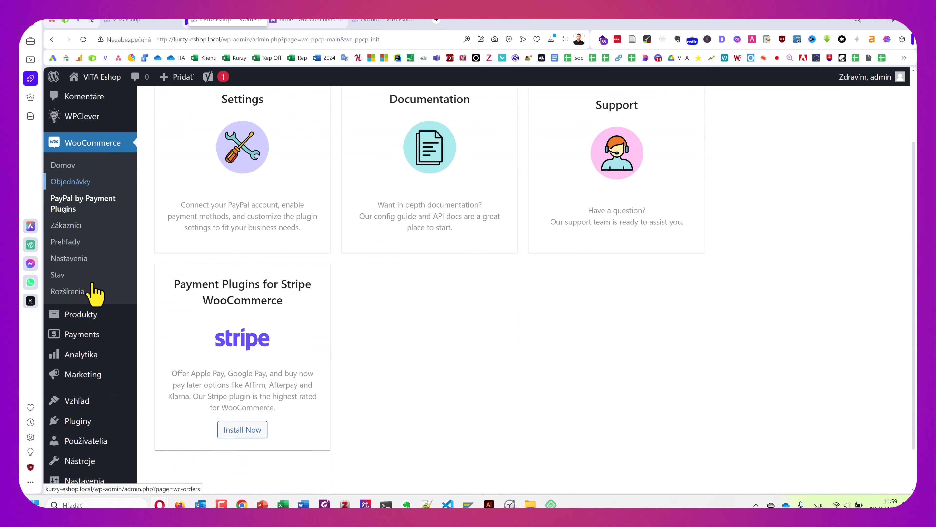
scroll(95, 293, "down", 2)
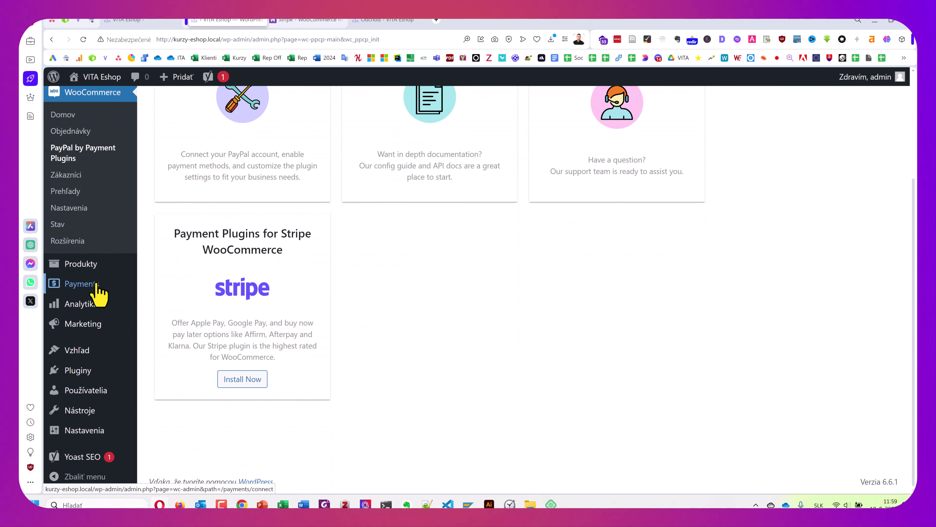
left_click(85, 369)
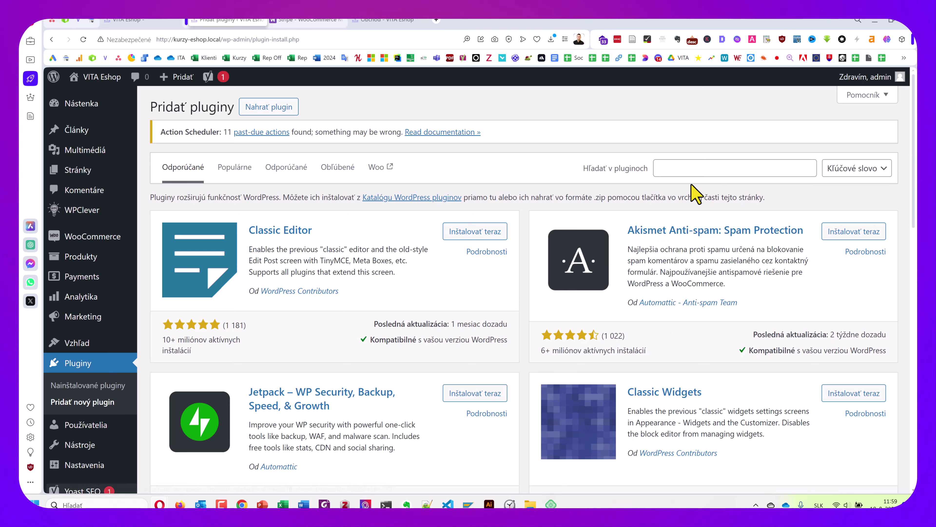
Search plugins for 'stripe' and find WooCommerce Stripe platobná brána in the results.
left_click(695, 166)
type("stripe")
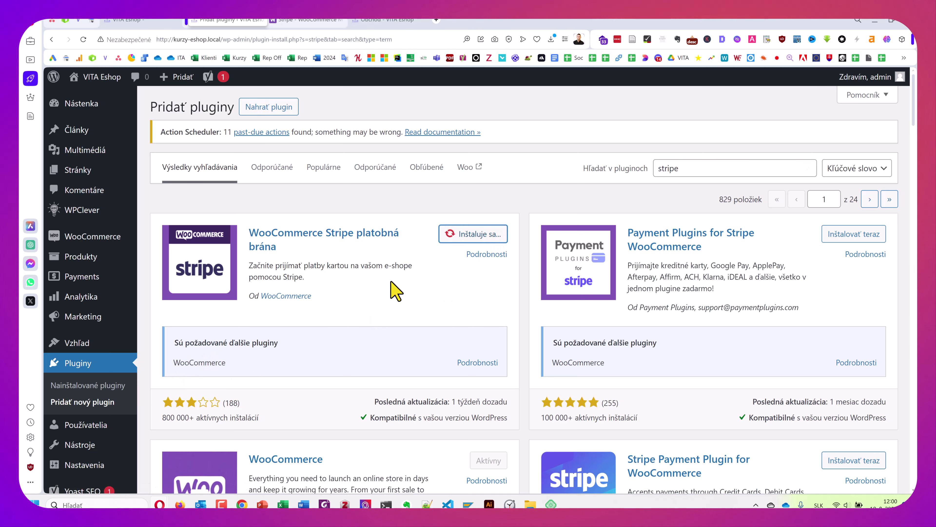
scroll(395, 291, "down", 1)
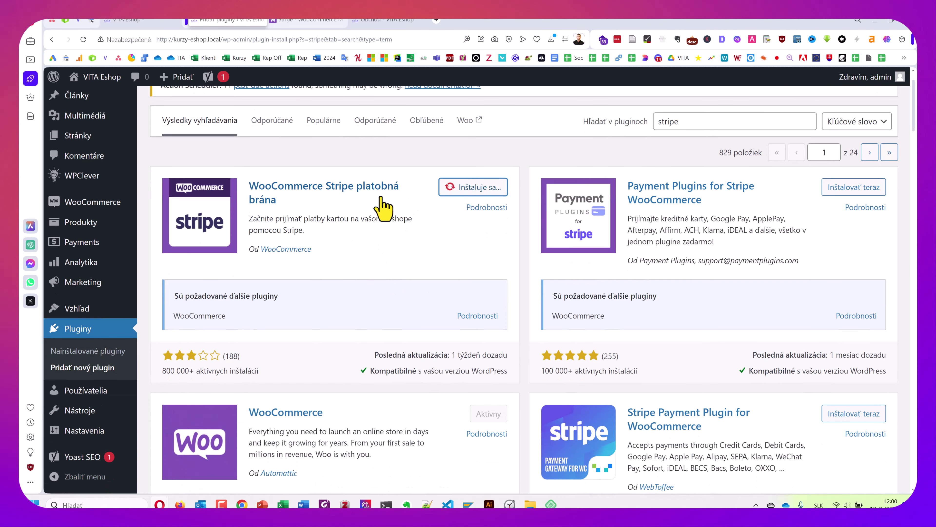
scroll(321, 222, "down", 2)
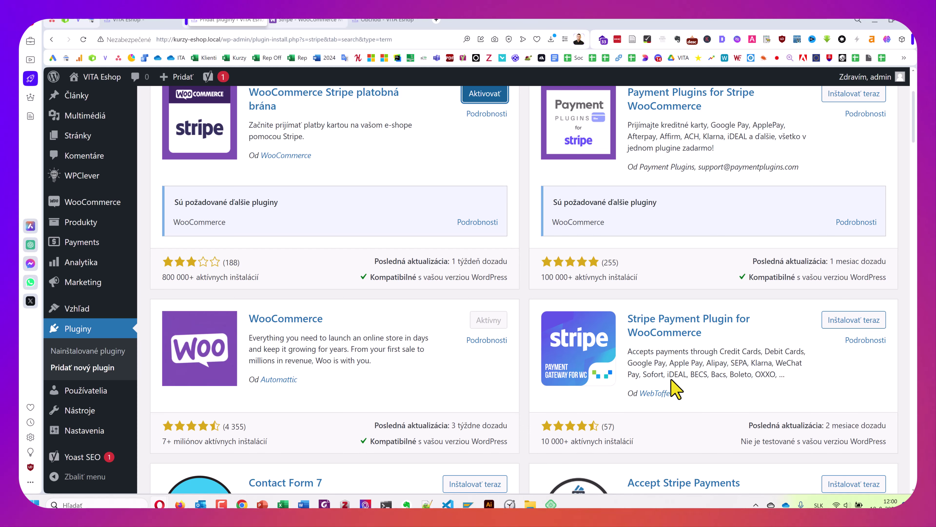
scroll(705, 389, "up", 4)
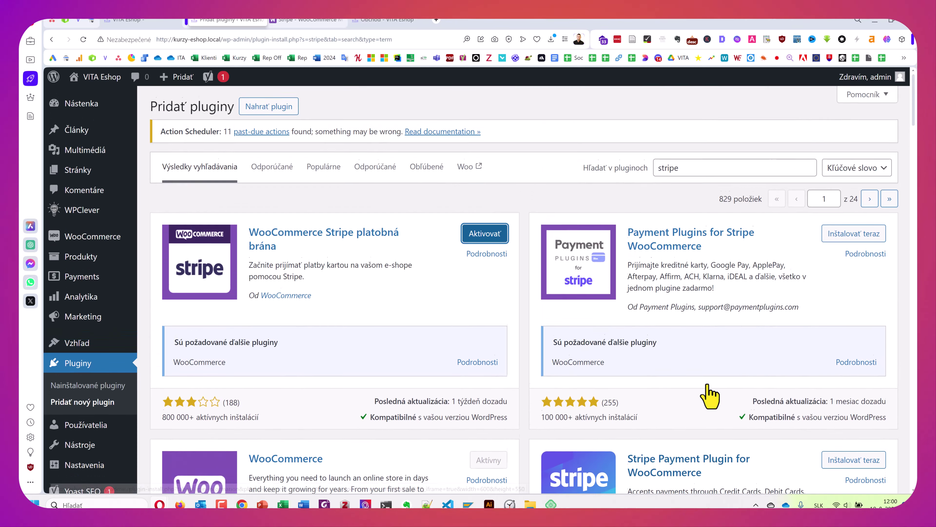
left_click(501, 237)
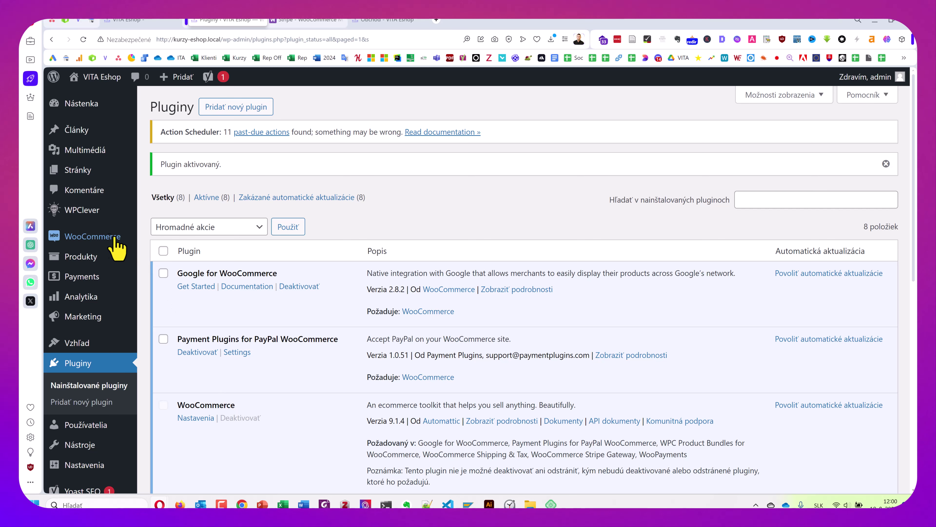
mouse_move(104, 233)
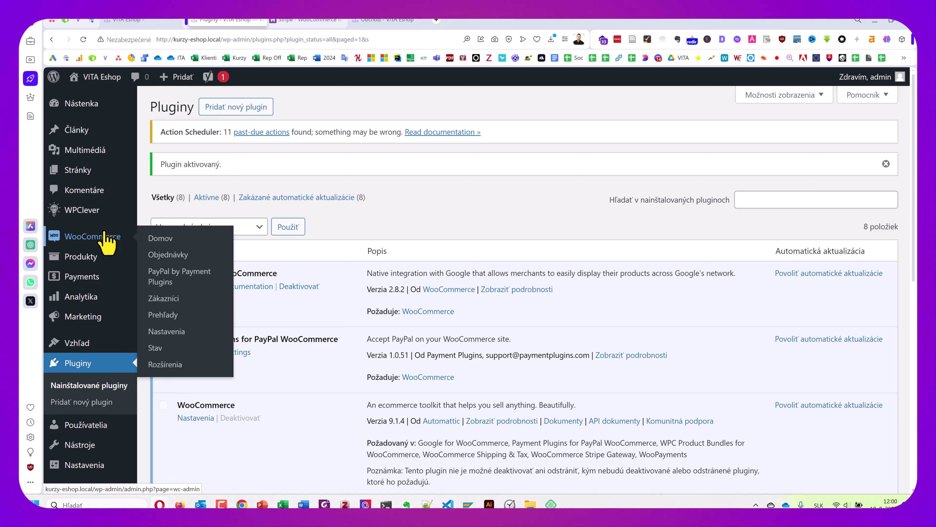
left_click(180, 331)
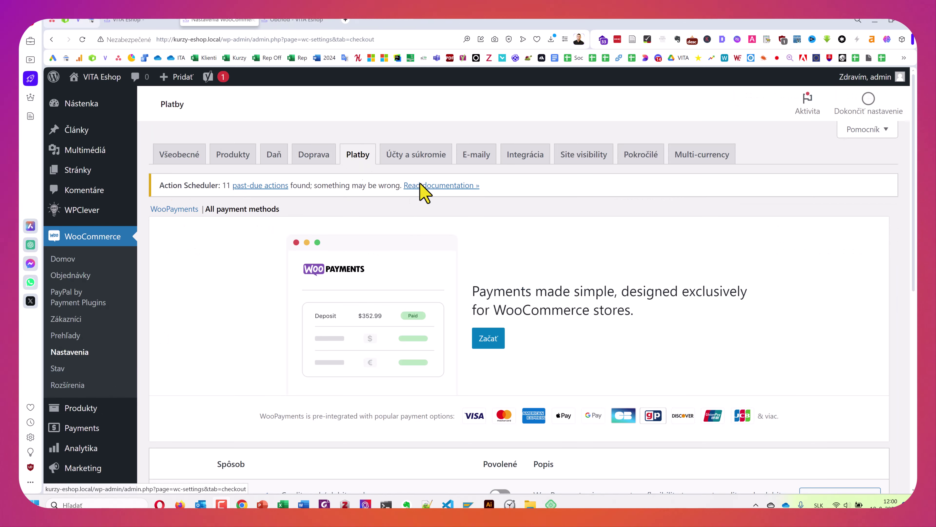
scroll(461, 199, "down", 6)
scroll(495, 211, "down", 1)
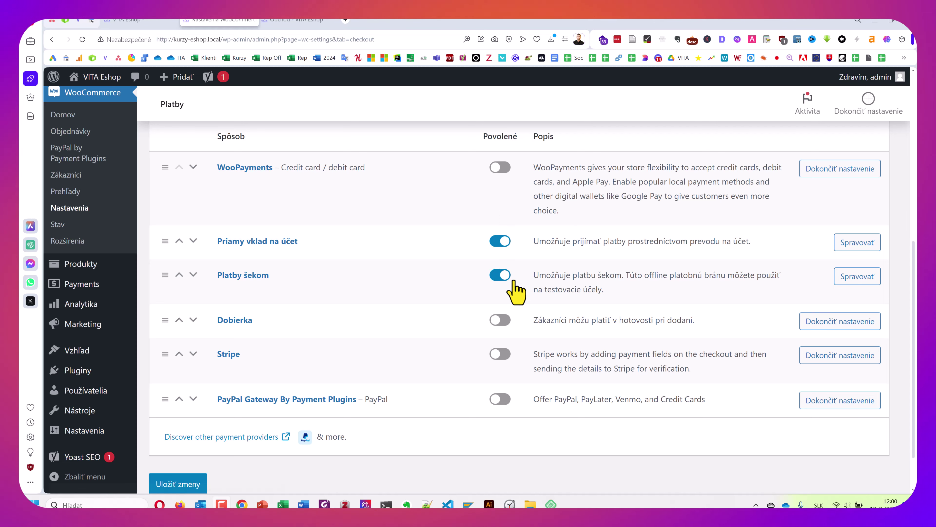
left_click(501, 354)
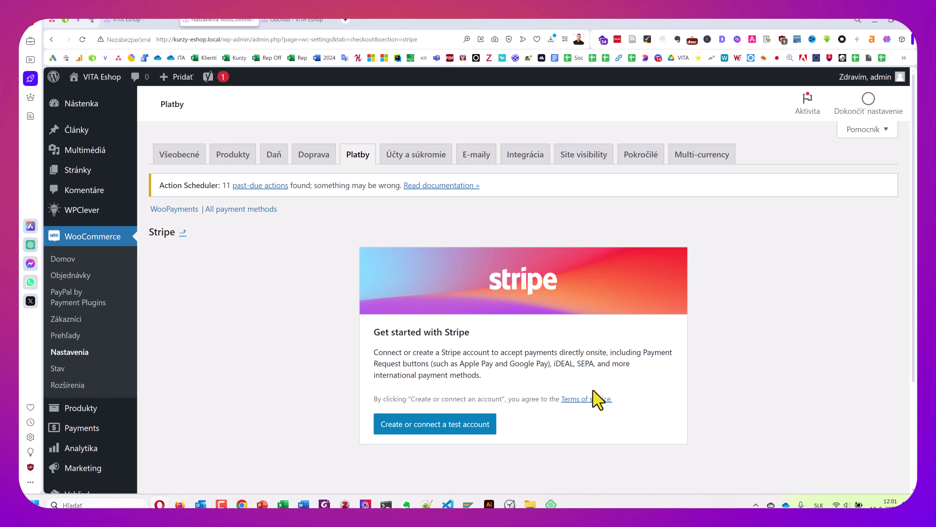
left_click(51, 39)
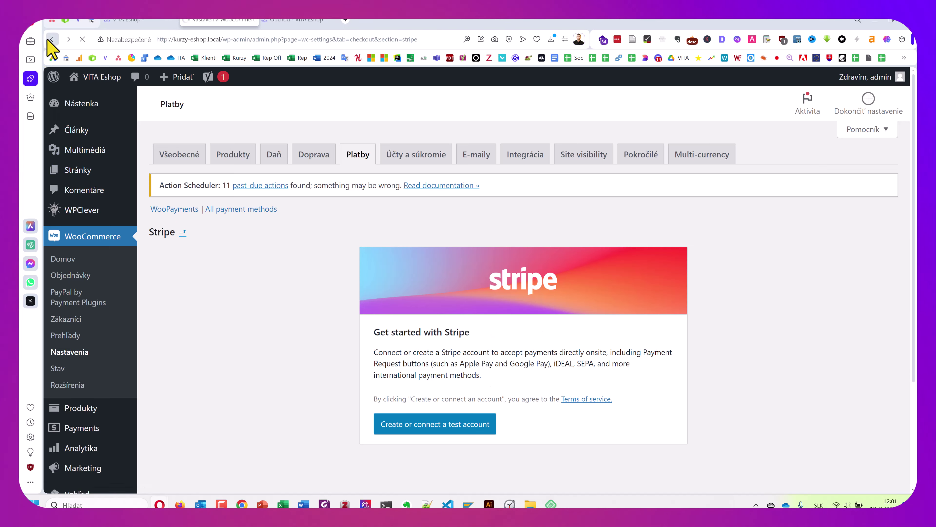
scroll(365, 232, "down", 3)
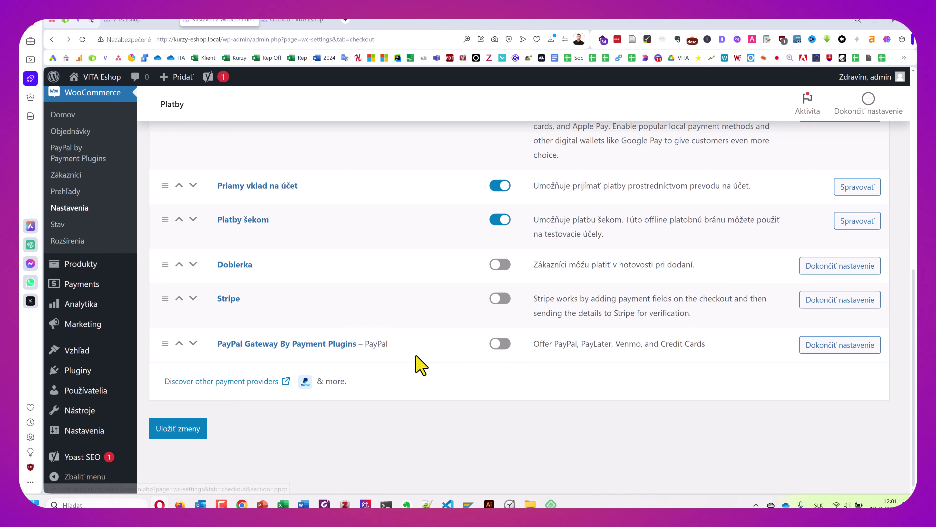
scroll(544, 367, "up", 3)
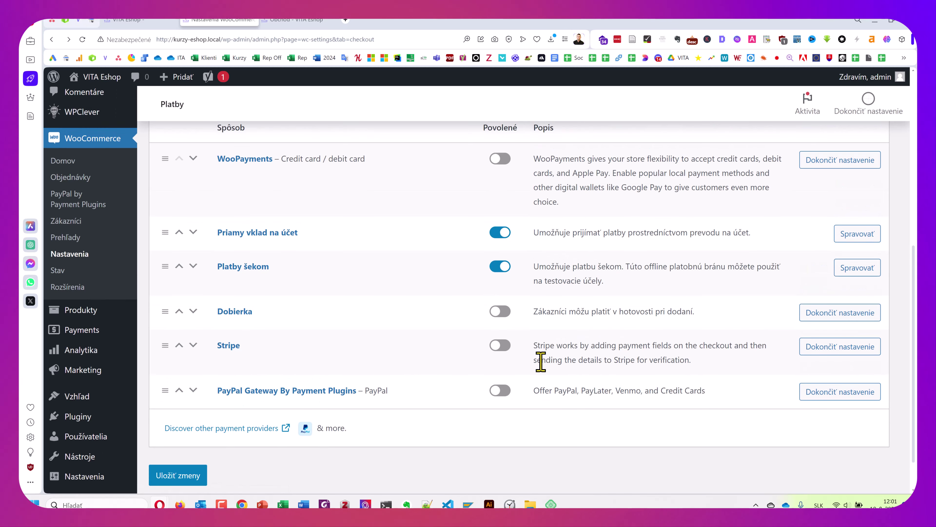
scroll(543, 362, "up", 8)
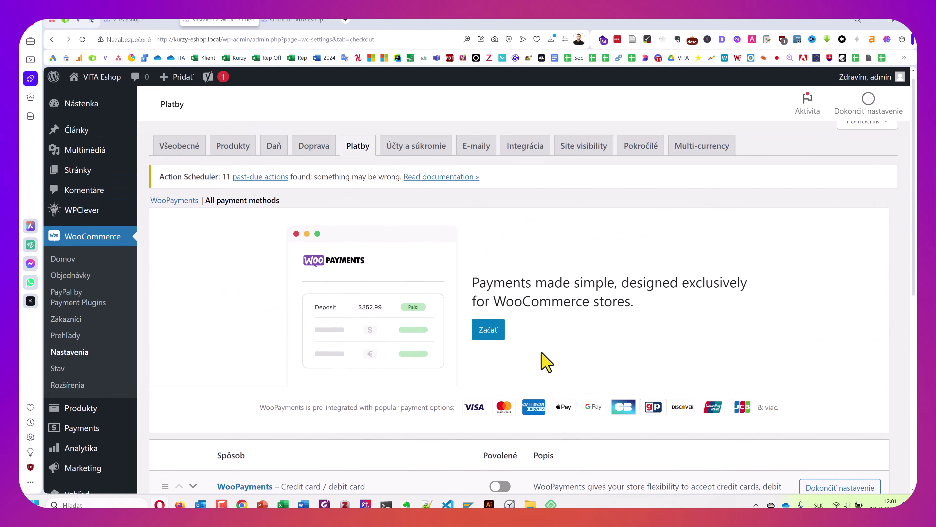
Open the Účty a súkromie tab in full screen and review its options, including Zachovať údaje.
left_click(429, 149)
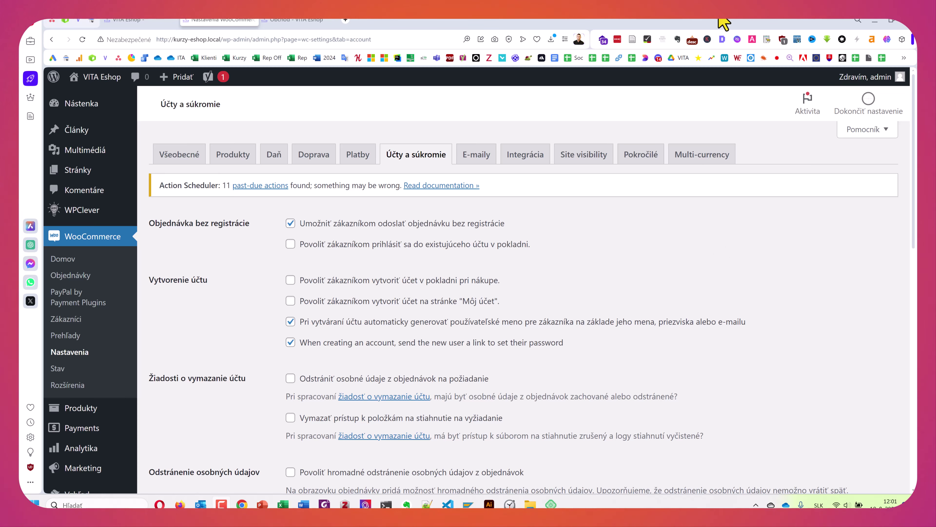
key("F11")
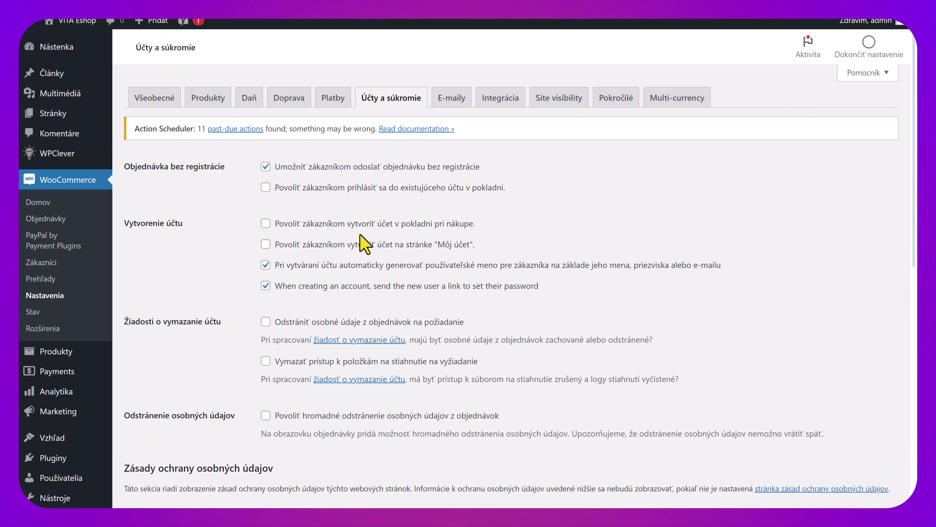
scroll(363, 244, "down", 6)
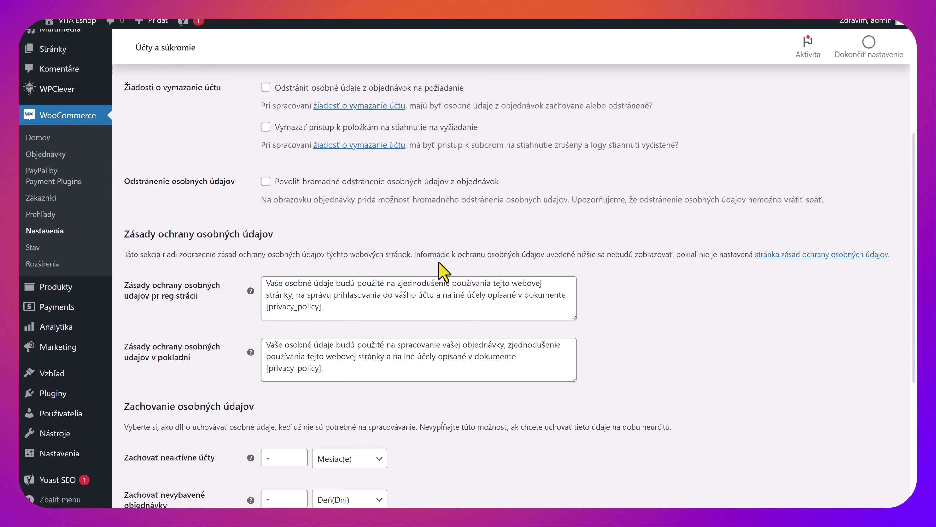
scroll(394, 261, "up", 1)
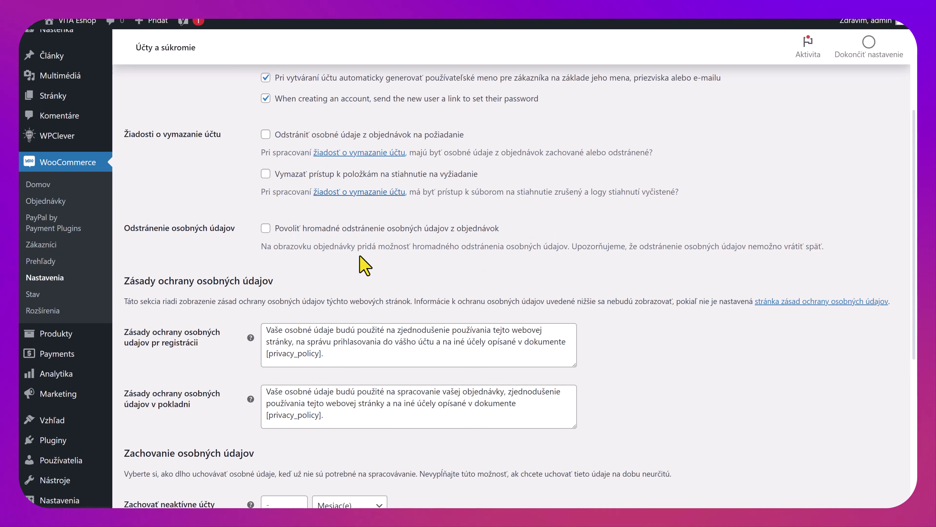
scroll(371, 266, "down", 4)
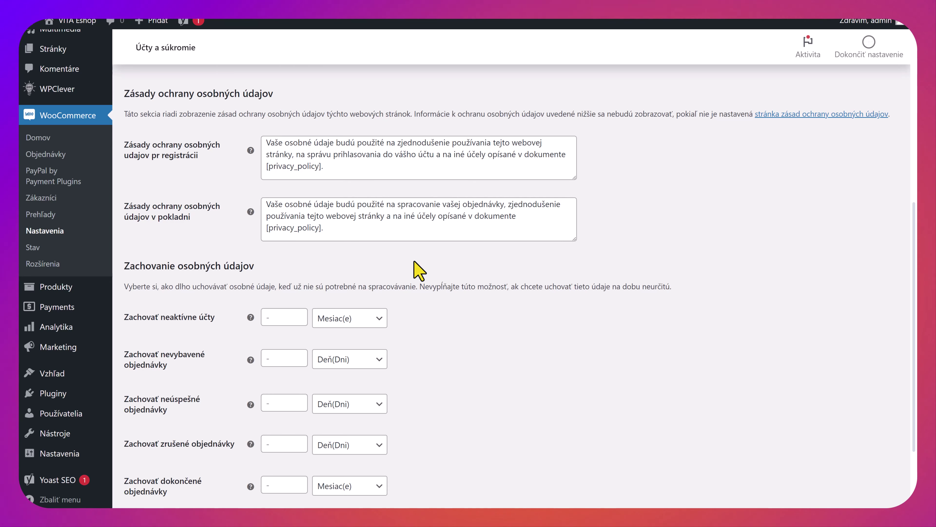
scroll(419, 271, "down", 3)
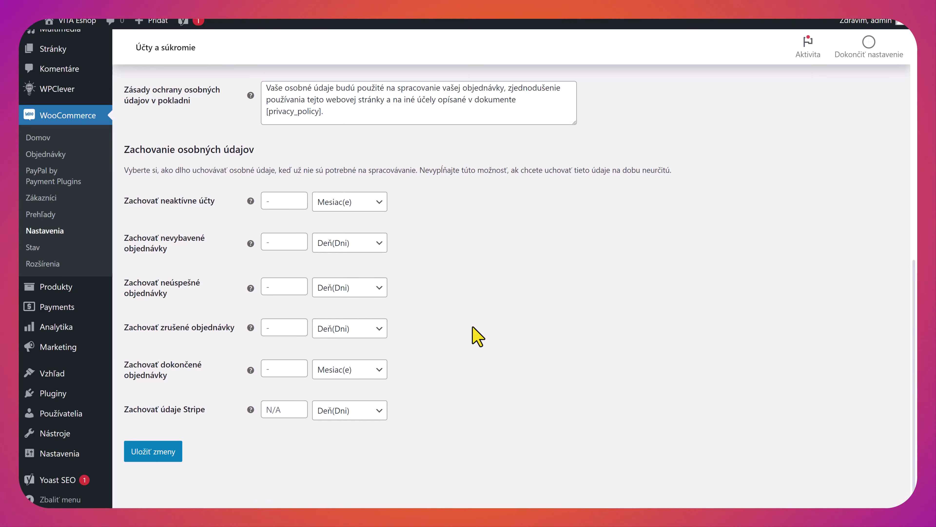
scroll(473, 328, "up", 1)
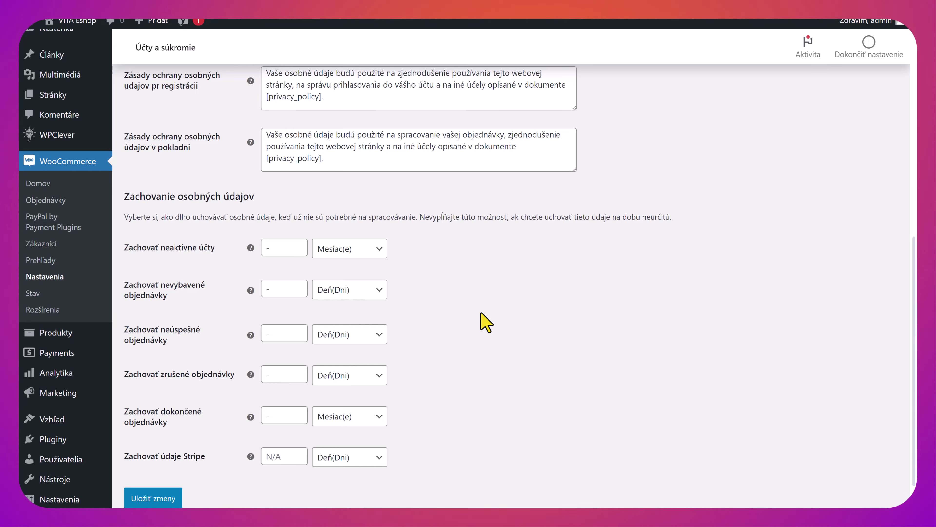
scroll(544, 326, "up", 10)
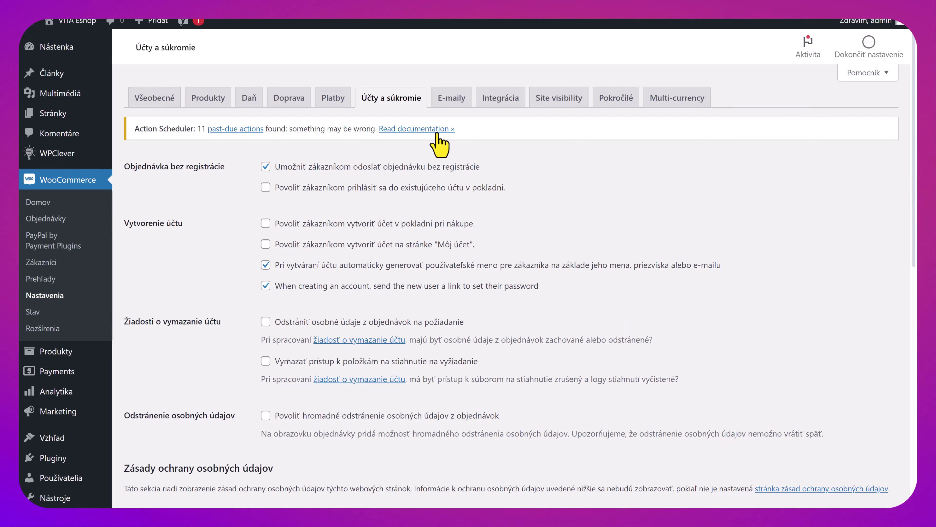
Open the E-maily tab and review the E-mailové notifikácie table with content types and recipients.
left_click(453, 102)
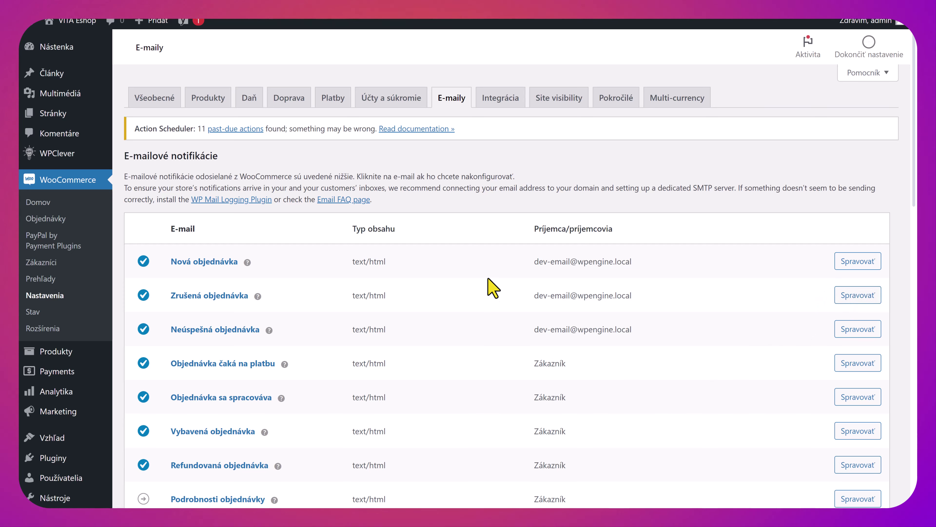
scroll(38, 418, "down", 2)
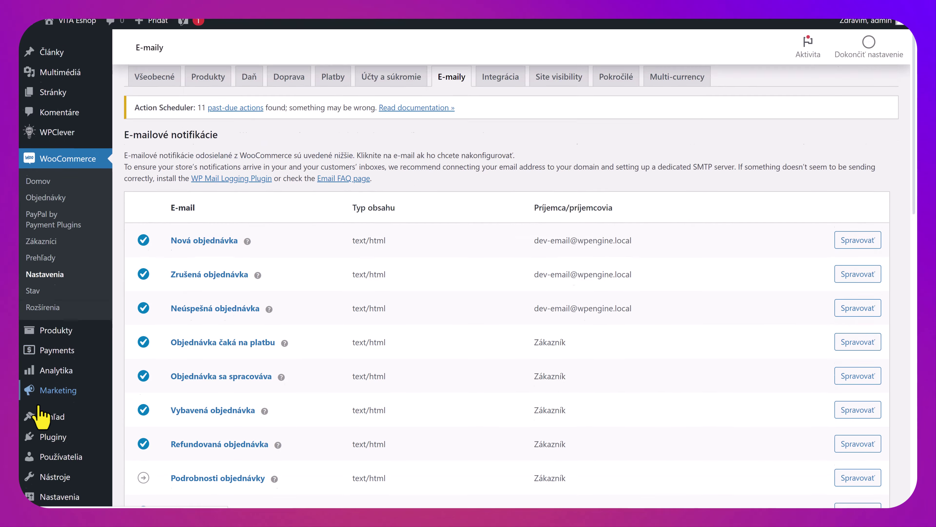
mouse_move(72, 474)
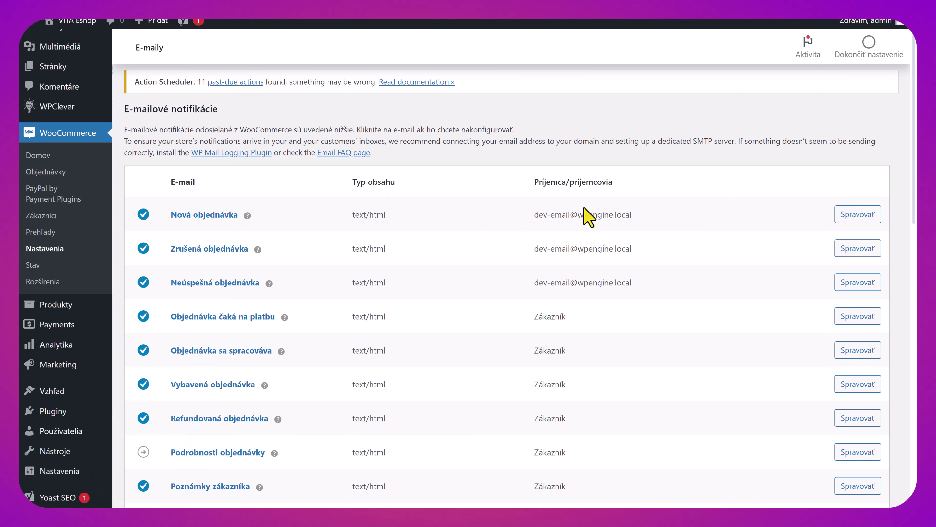
scroll(549, 210, "up", 2)
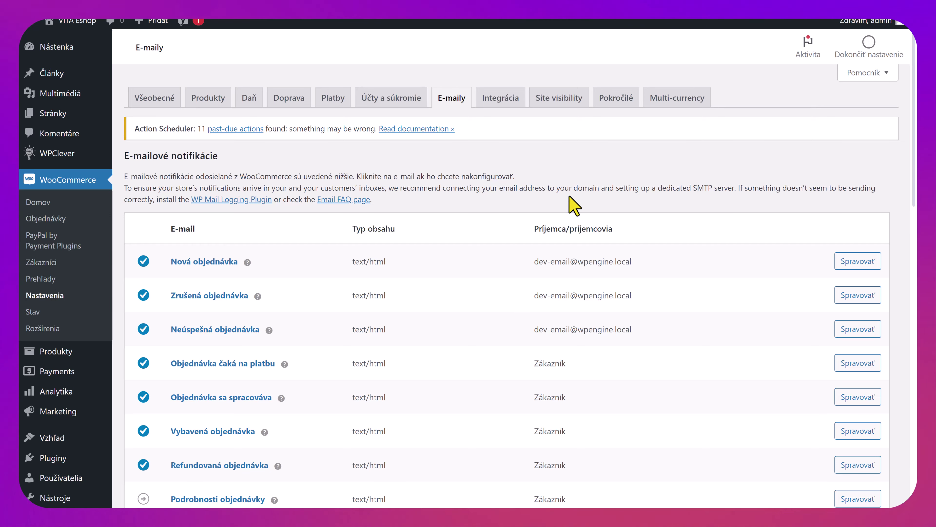
scroll(570, 199, "down", 2)
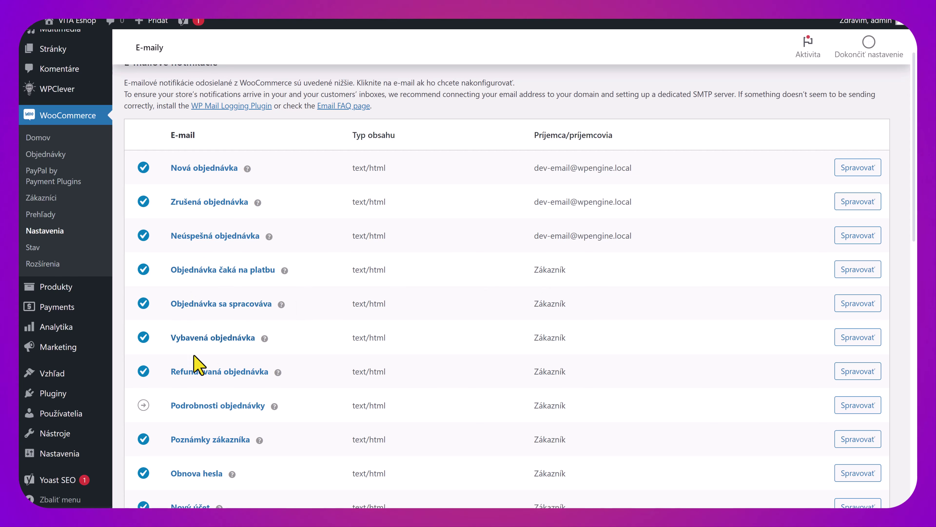
scroll(445, 273, "down", 2)
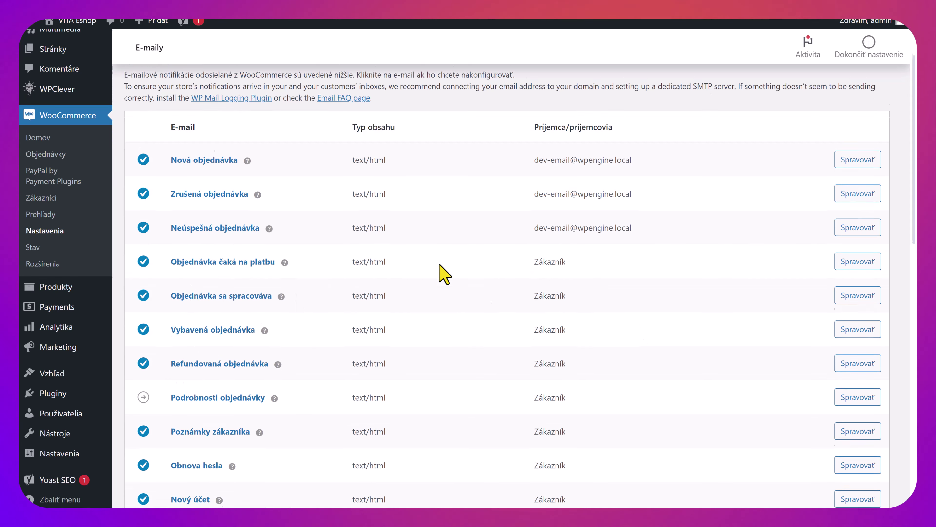
scroll(445, 275, "down", 1)
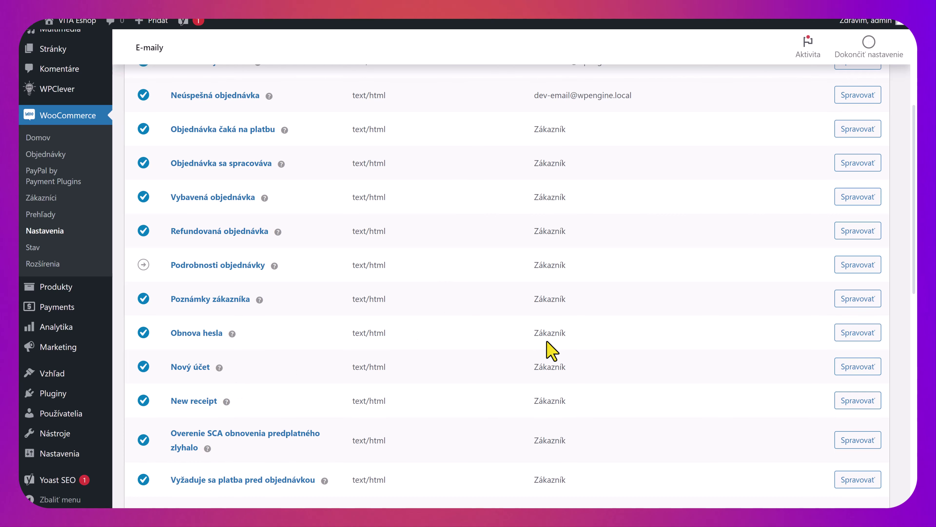
scroll(548, 345, "down", 2)
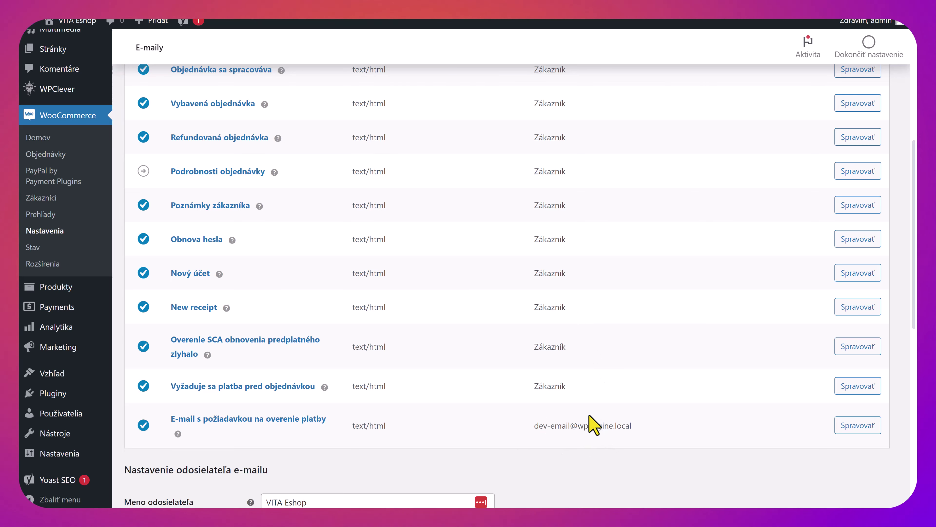
scroll(594, 423, "up", 6)
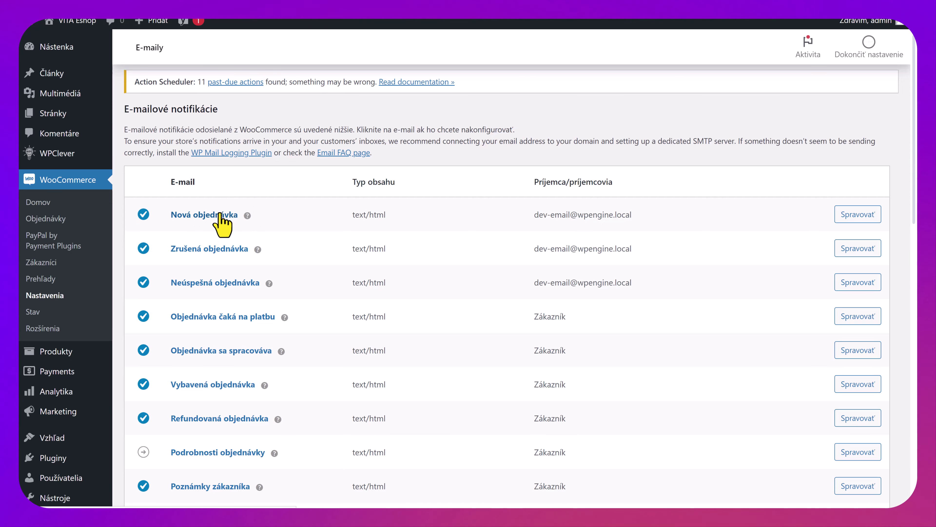
Open the Nová objednávka e-mail settings and view its HTML template code.
left_click(842, 218)
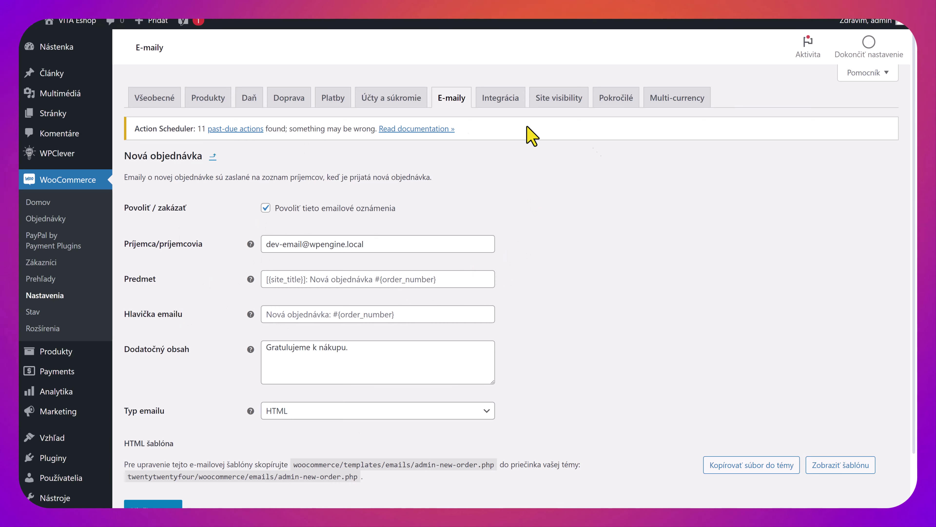
scroll(430, 249, "down", 2)
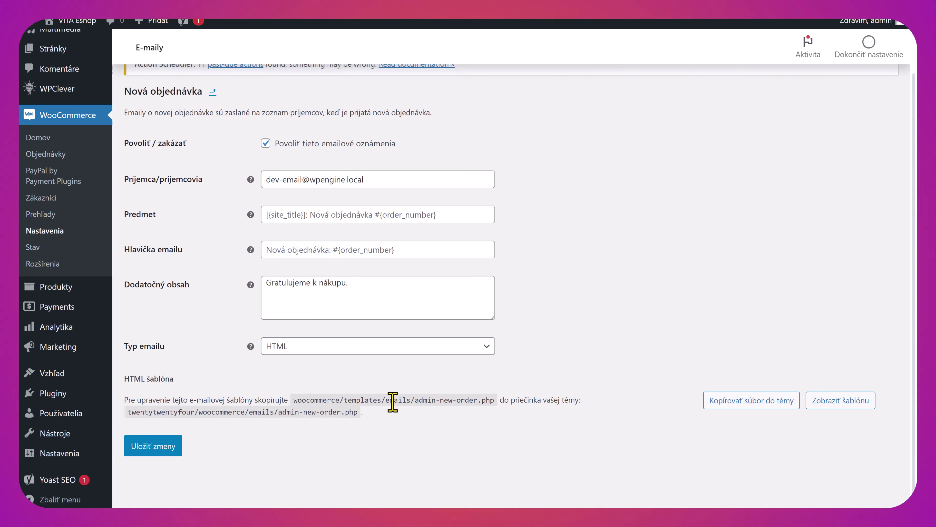
left_click(858, 410)
scroll(607, 345, "down", 5)
scroll(280, 227, "down", 5)
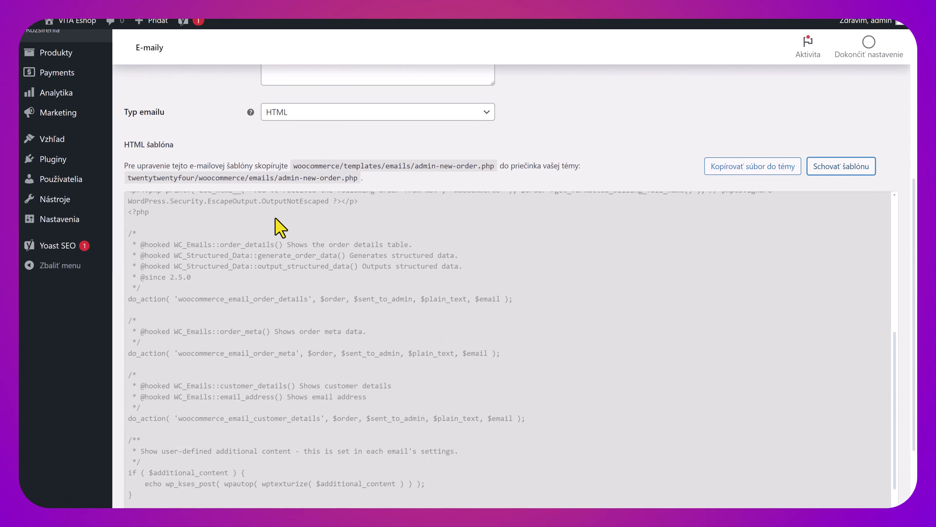
scroll(464, 286, "up", 8)
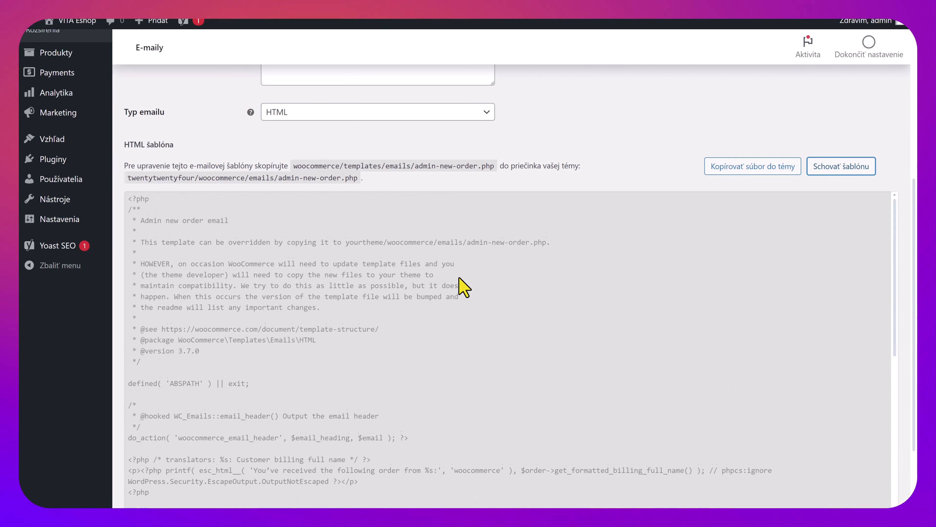
scroll(649, 158, "up", 8)
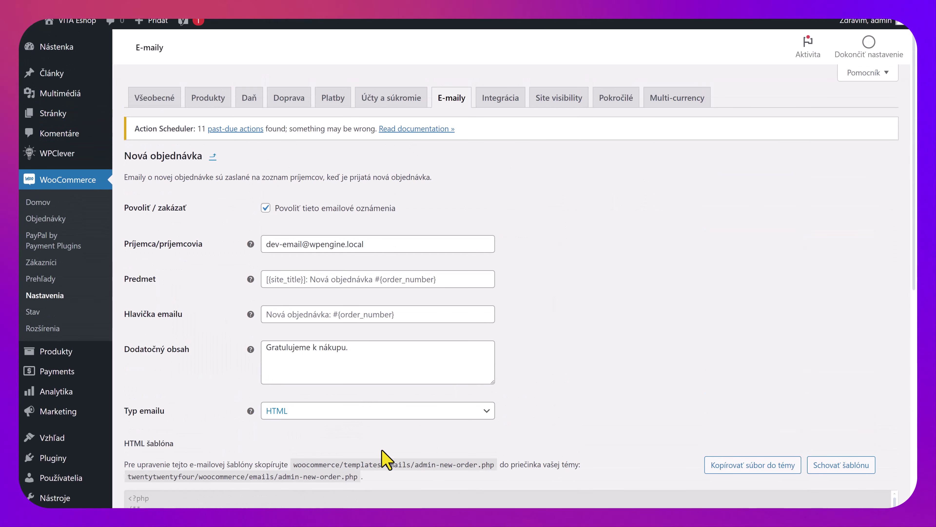
scroll(446, 227, "down", 1)
scroll(446, 227, "down", 2)
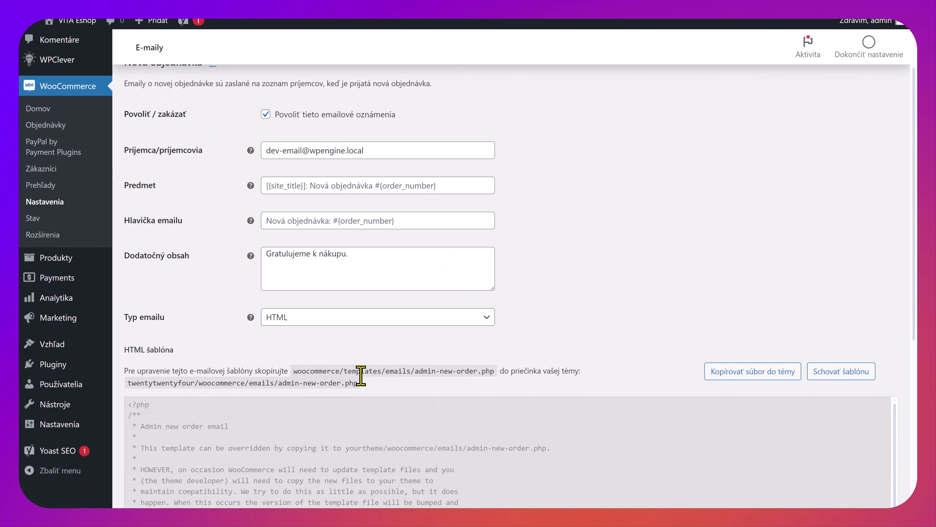
Set the Nová objednávka e-mail type to HTML and return to the notifications list.
left_click(492, 317)
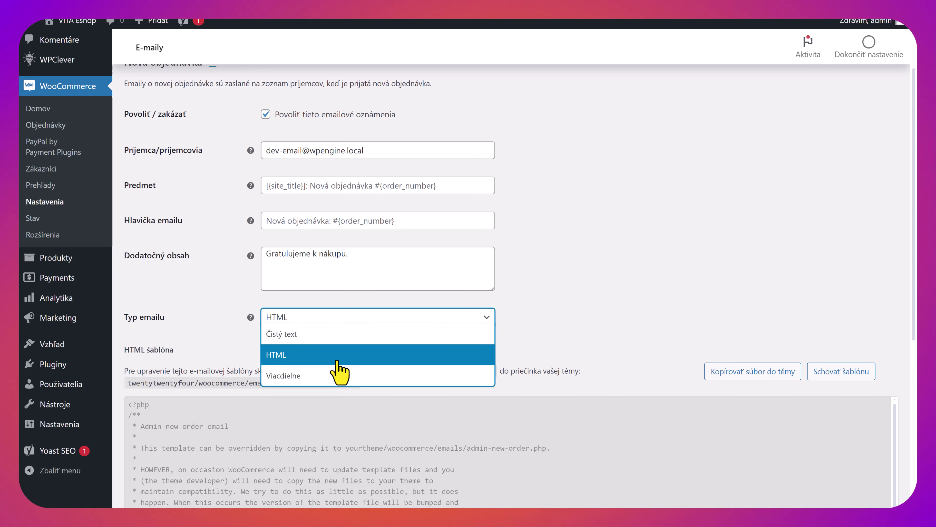
left_click(324, 355)
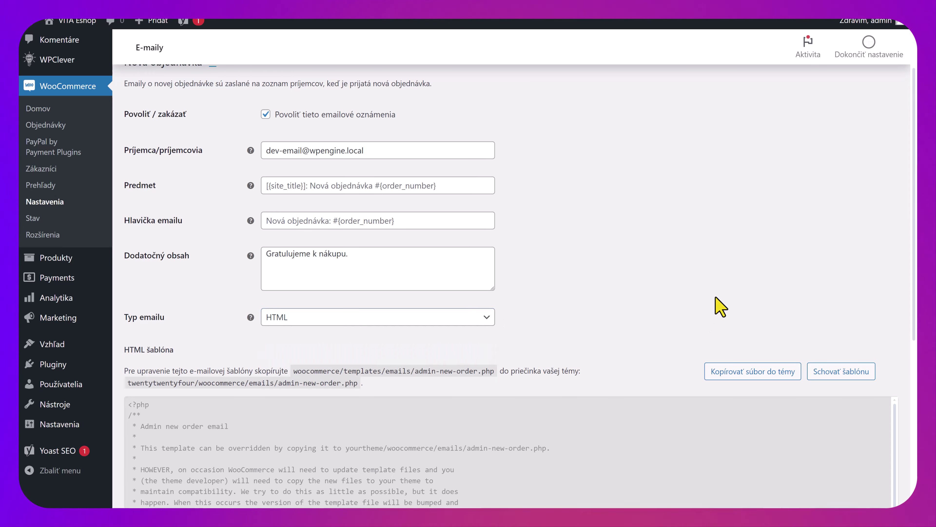
scroll(668, 286, "up", 3)
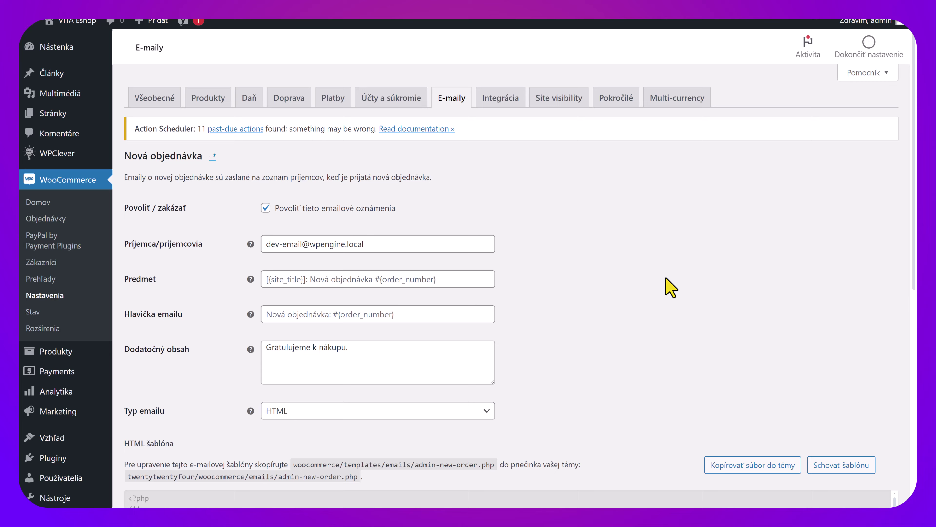
left_click(459, 97)
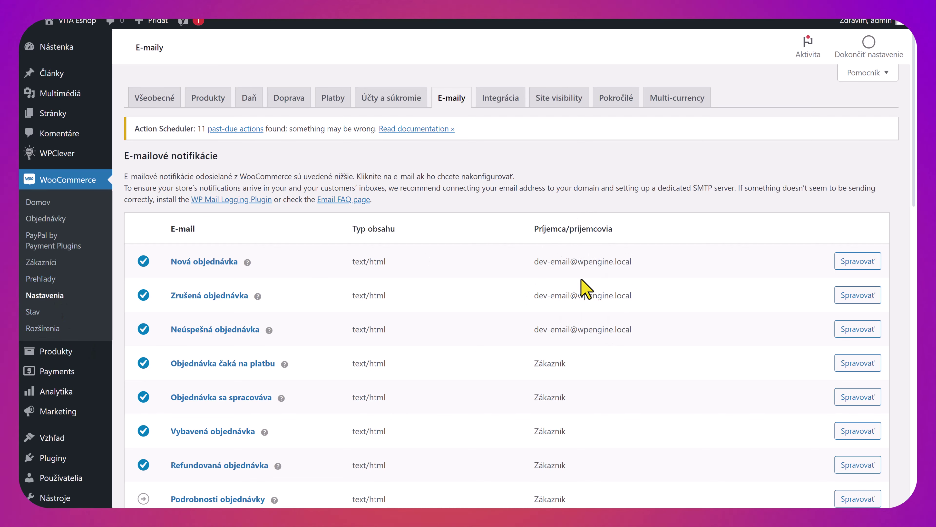
scroll(35, 415, "down", 5)
mouse_move(57, 437)
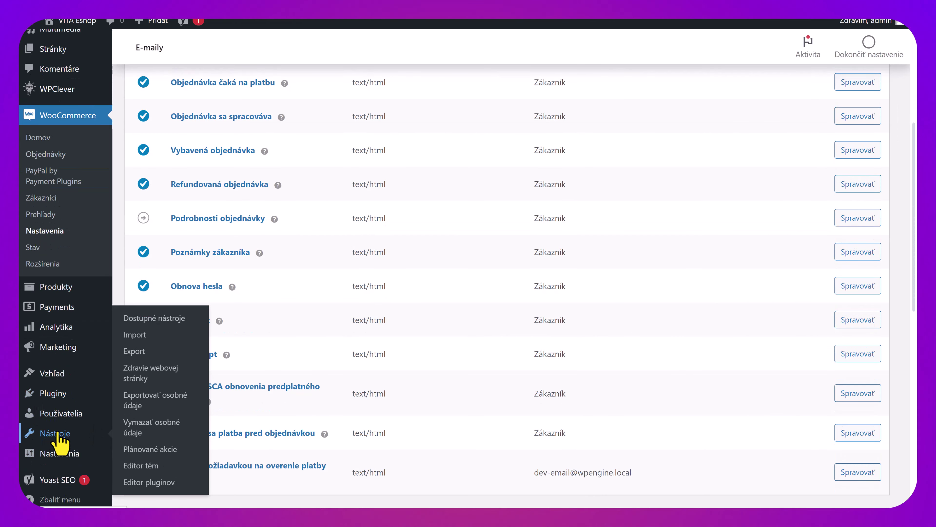
mouse_move(66, 453)
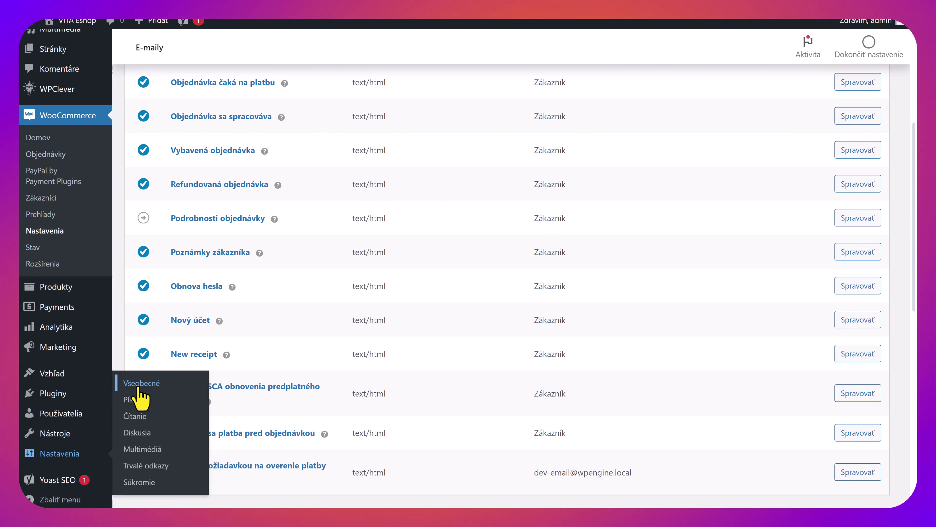
Open Nastavenia > Všeobecné and select the administration e-mail address field to inspect it.
left_click(139, 385)
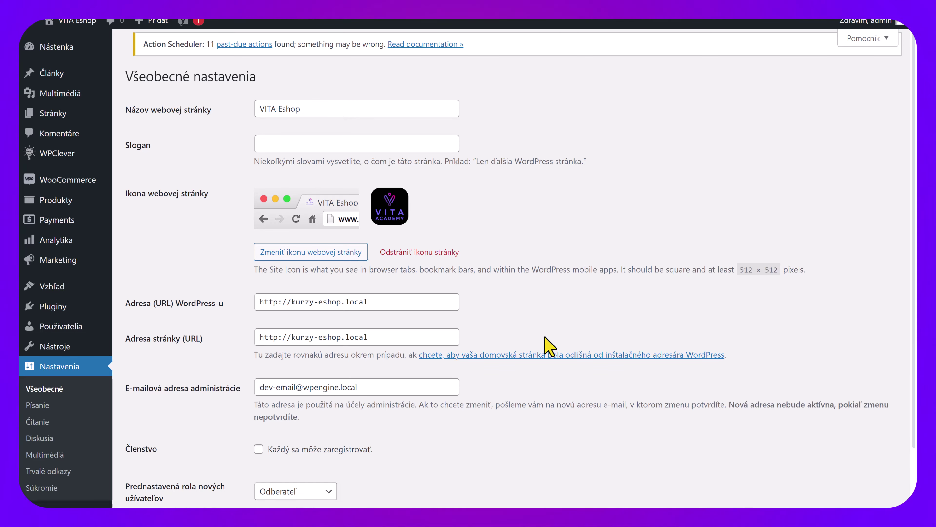
scroll(376, 310, "down", 2)
left_click_drag(387, 338, 216, 341)
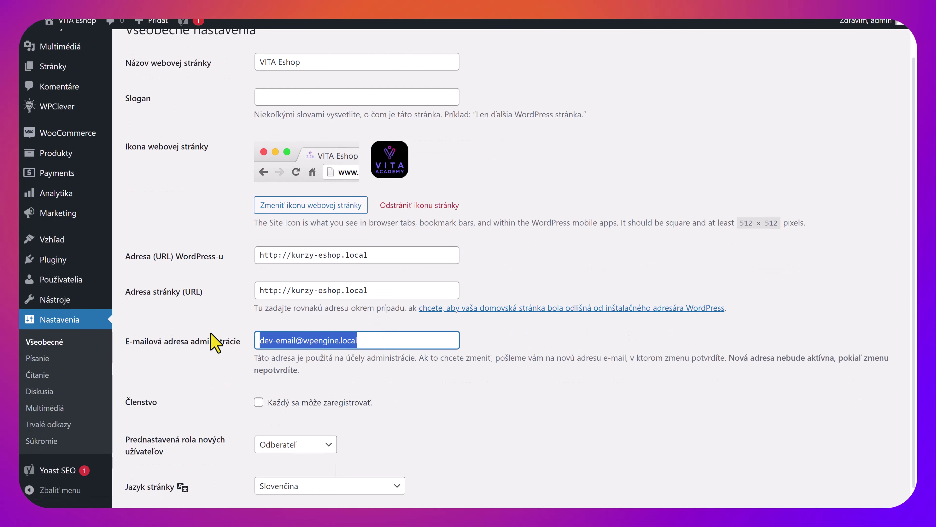
scroll(206, 356, "up", 1)
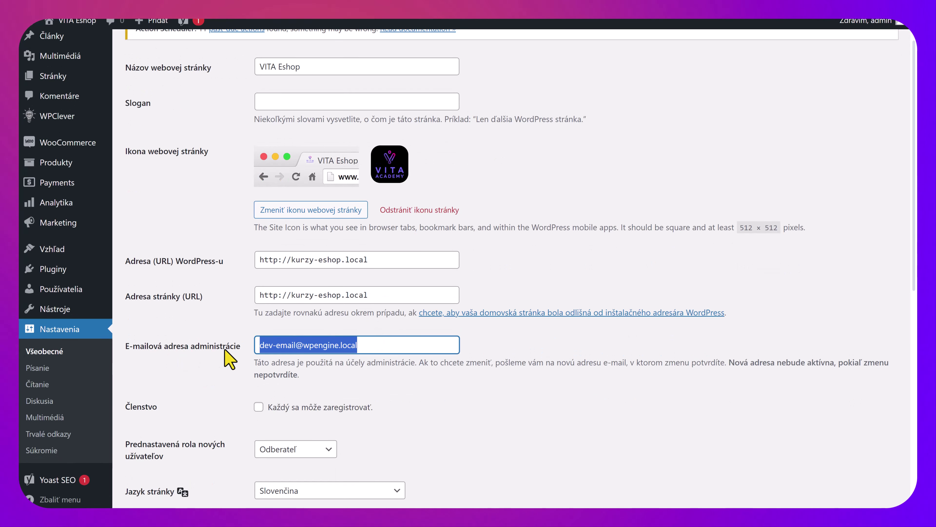
left_click(485, 391)
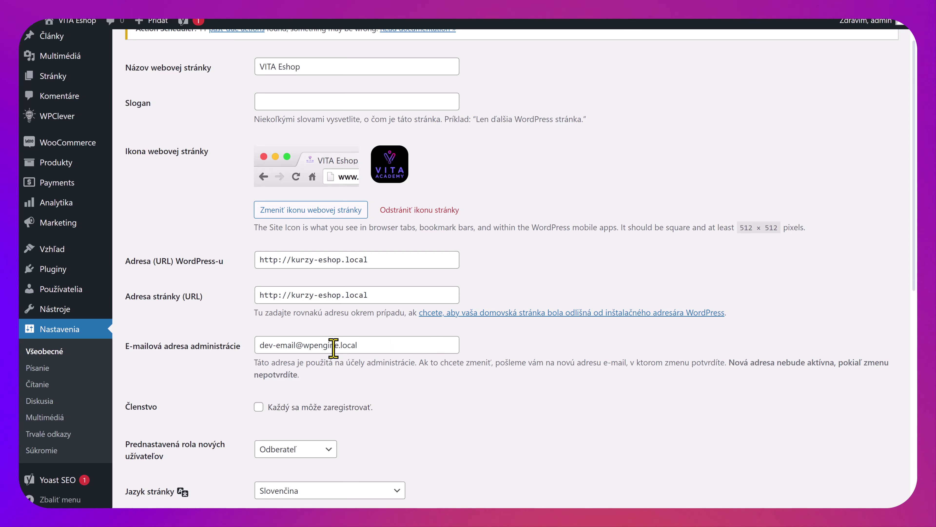
left_click_drag(385, 347, 205, 351)
left_click(508, 392)
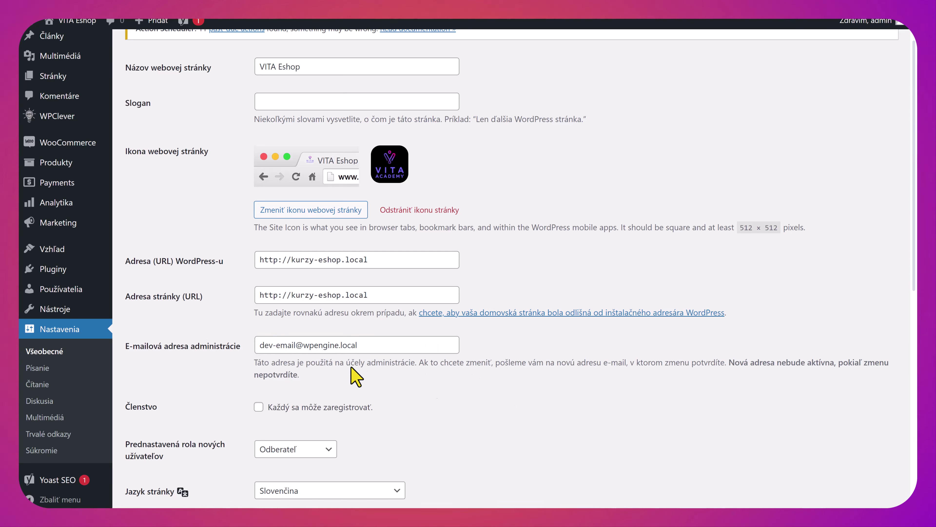
scroll(47, 378, "down", 1)
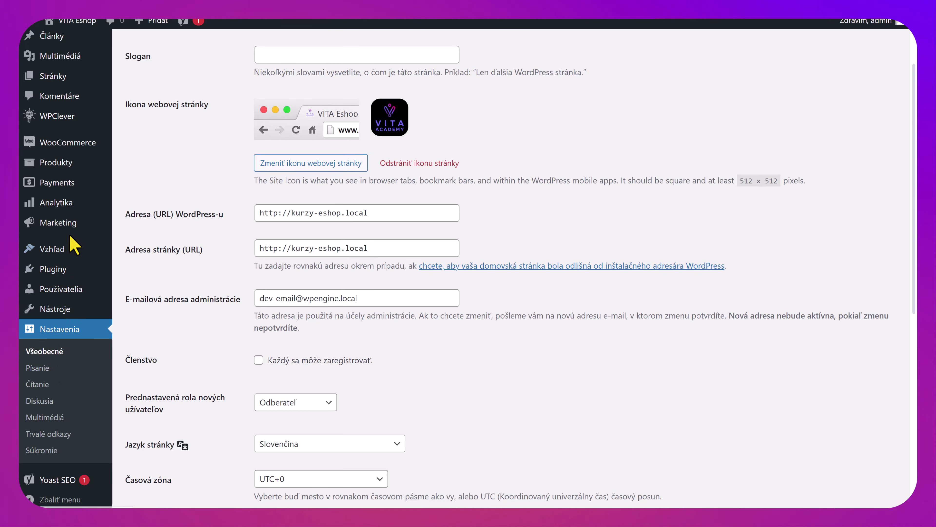
mouse_move(83, 147)
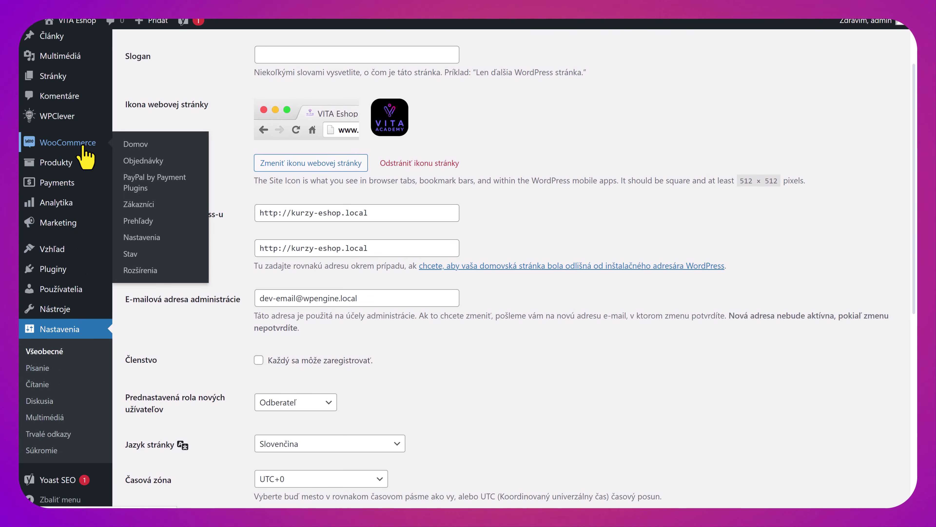
Open WooCommerce > Nastavenia and switch to the E-maily notifications list.
left_click(142, 237)
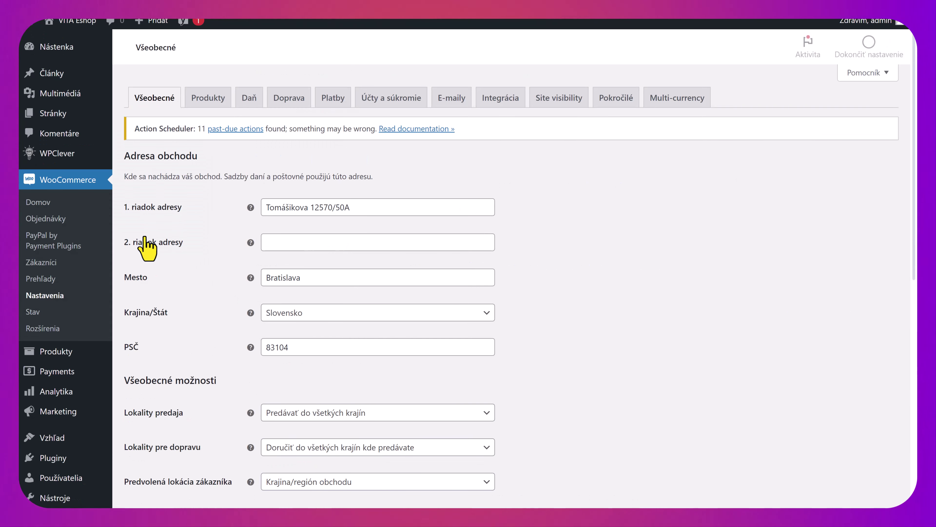
left_click(443, 95)
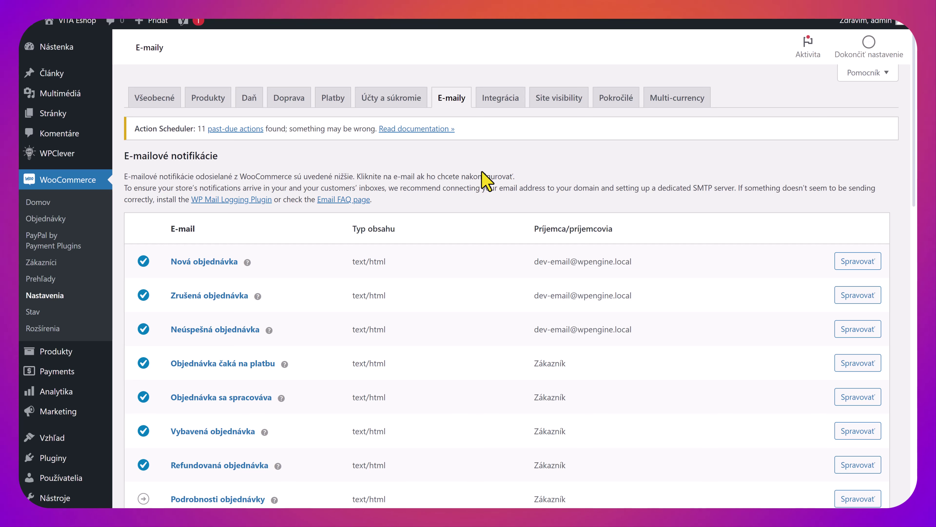
Change the e-mail template's Základná farba from purple #7f54b3 to a green hue.
scroll(412, 196, "down", 15)
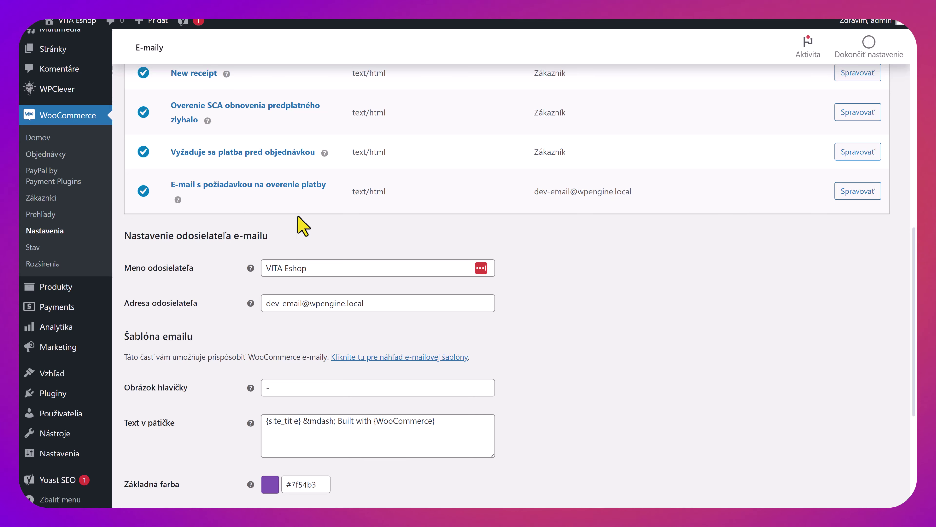
scroll(298, 220, "down", 5)
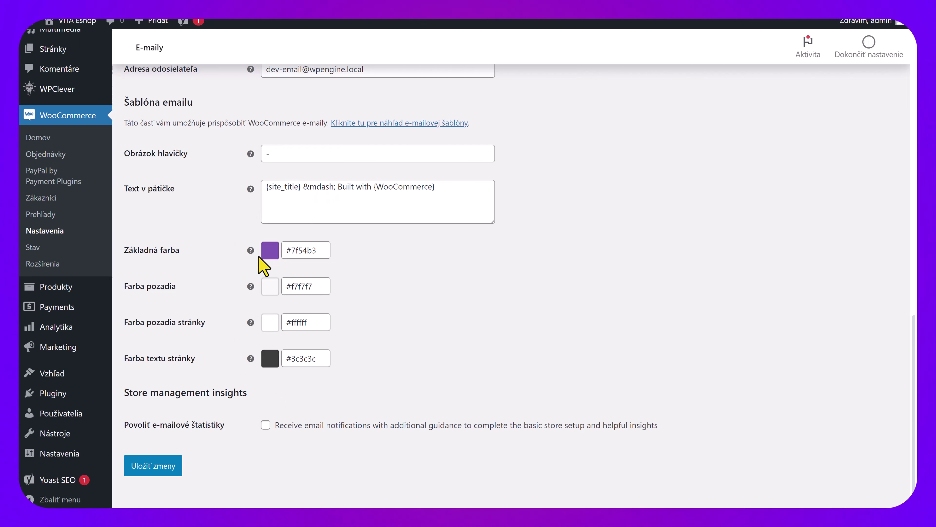
left_click(297, 251)
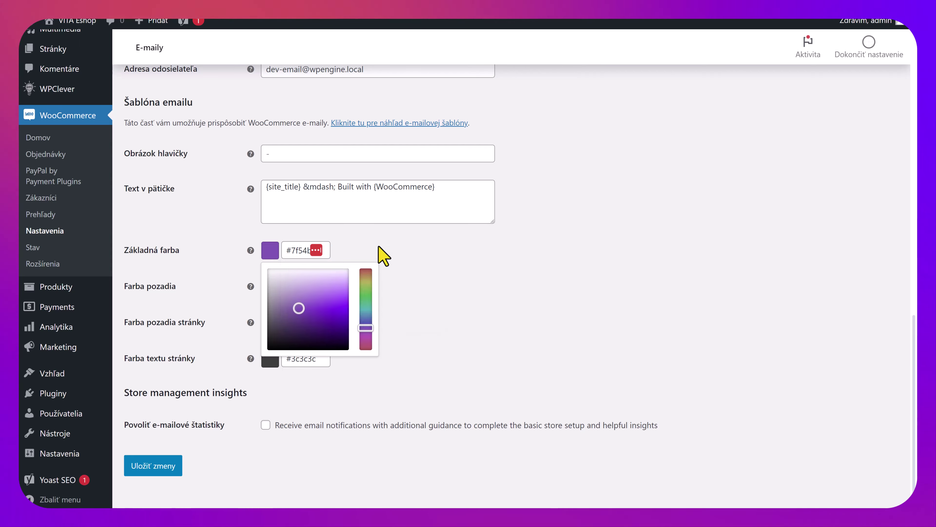
left_click(383, 253)
left_click(303, 250)
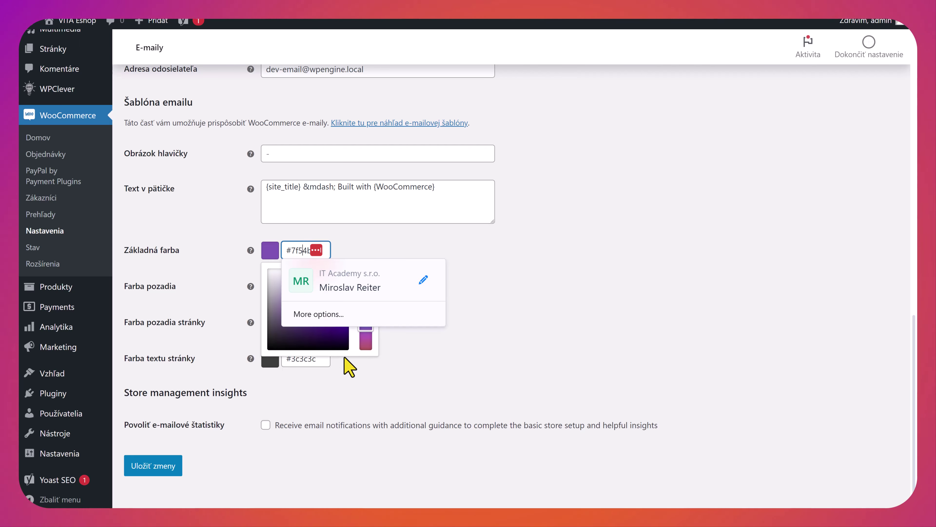
left_click(353, 363)
left_click(302, 258)
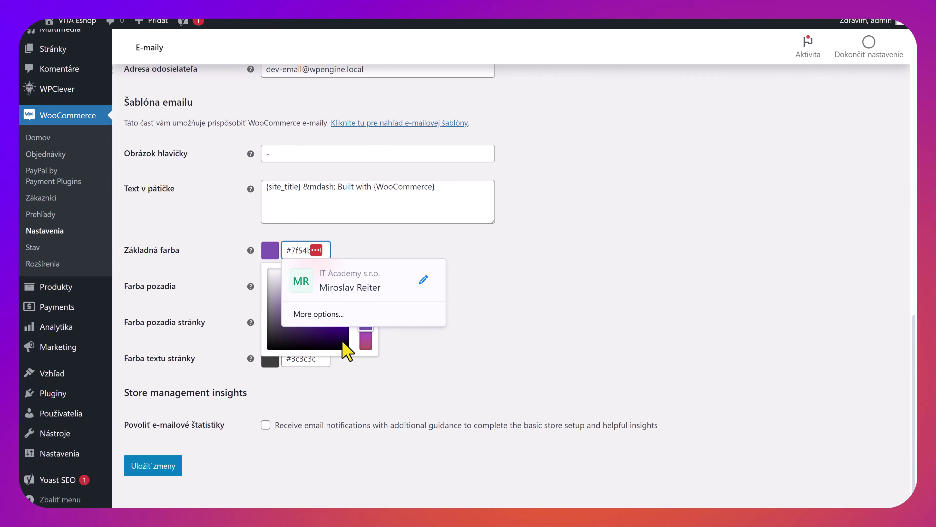
left_click_drag(366, 335, 442, 282)
left_click(442, 283)
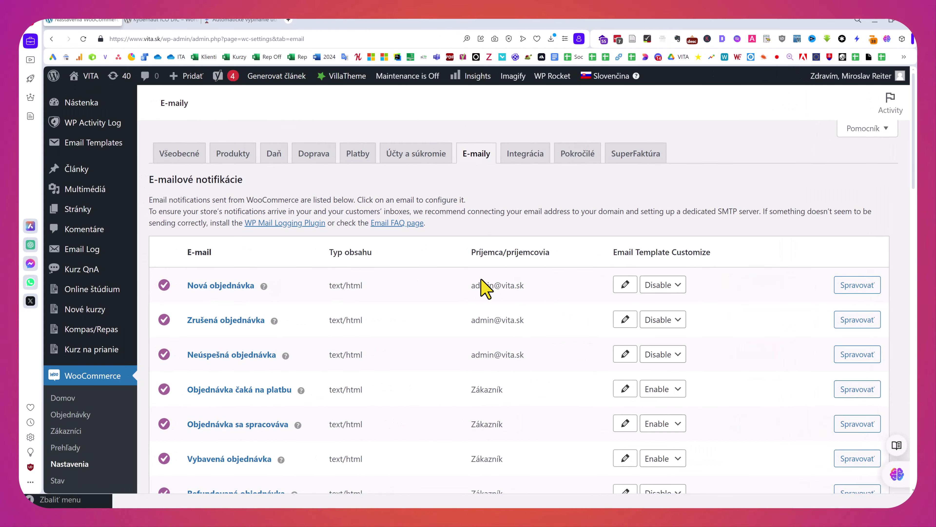
scroll(479, 365, "down", 20)
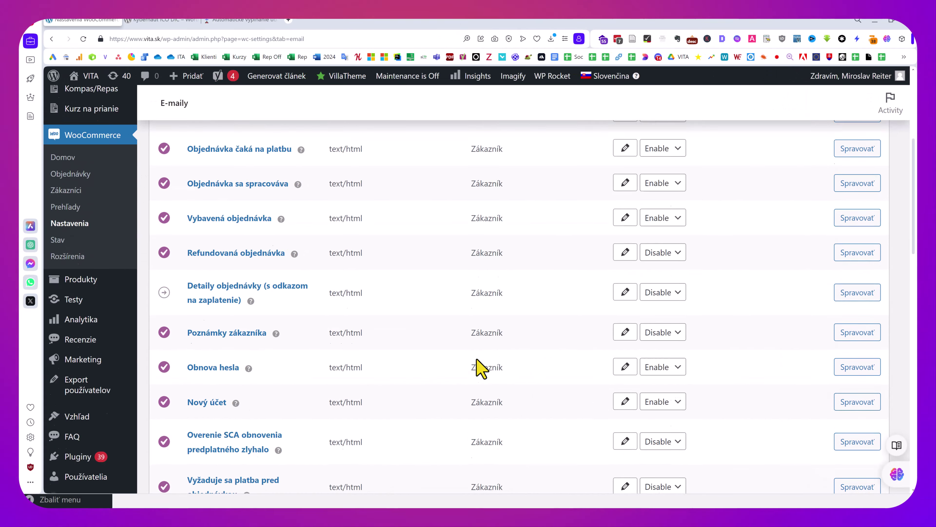
scroll(479, 367, "down", 4)
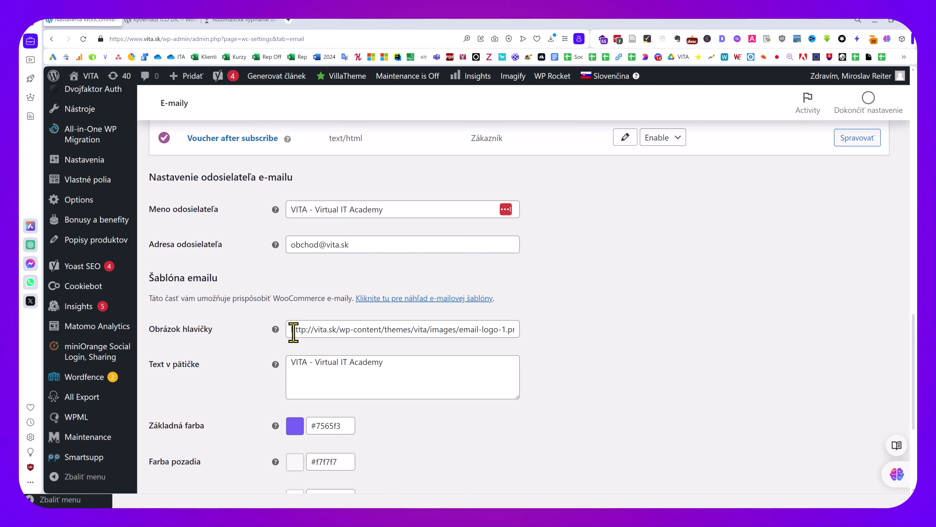
left_click_drag(294, 329, 728, 363)
left_click(453, 328)
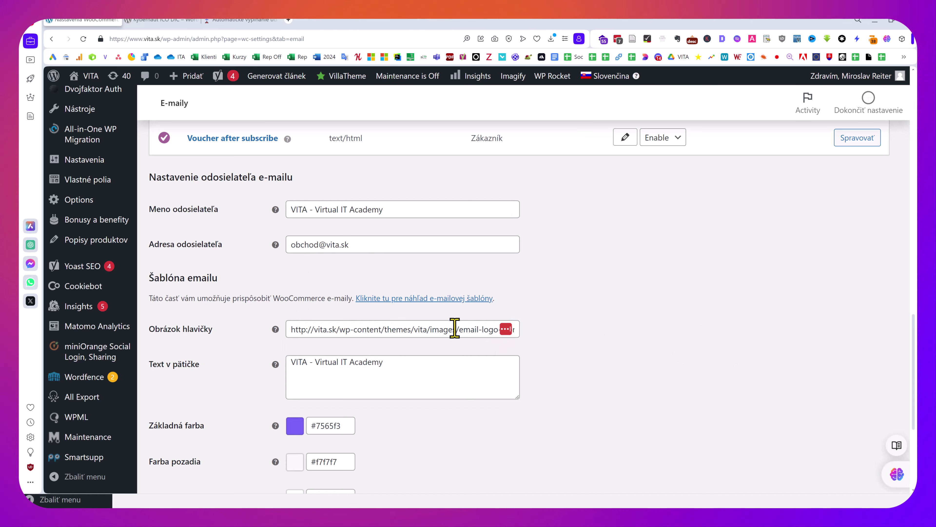
left_click_drag(433, 329, 475, 330)
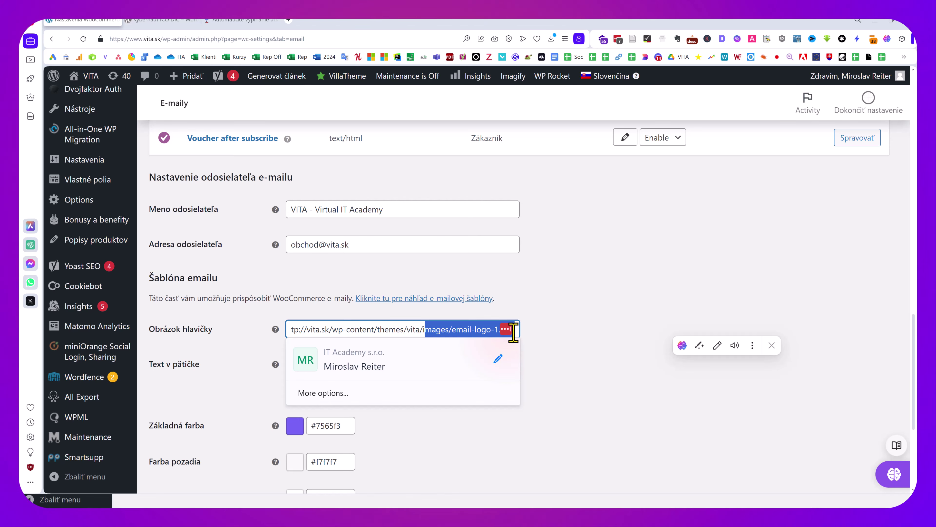
left_click(473, 329)
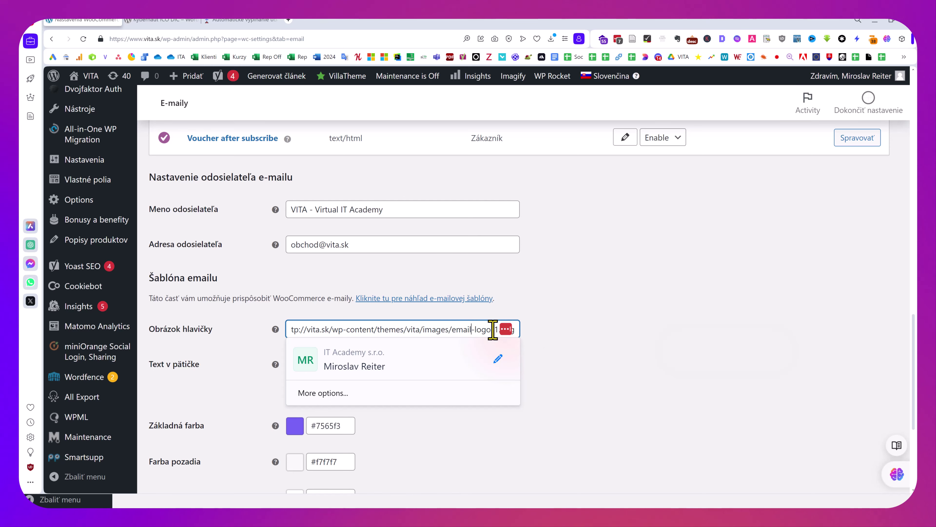
left_click(614, 341)
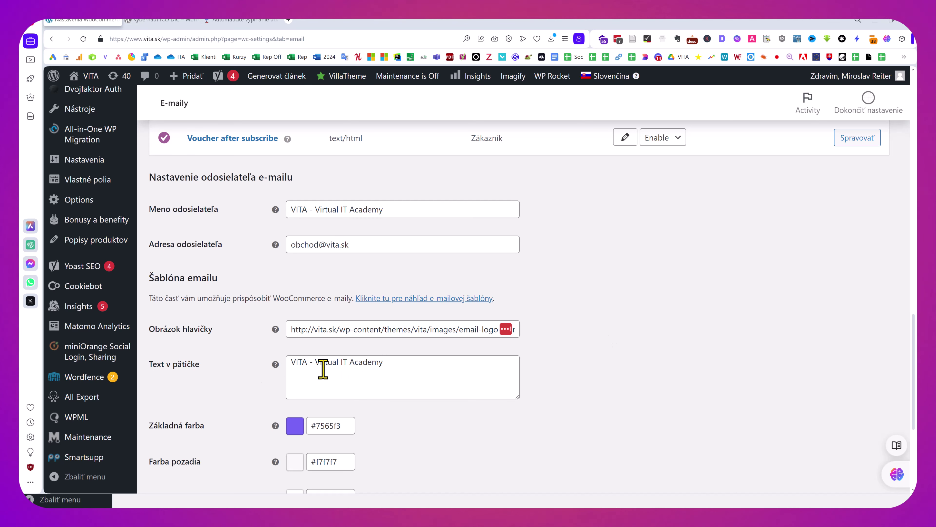
scroll(325, 375, "down", 4)
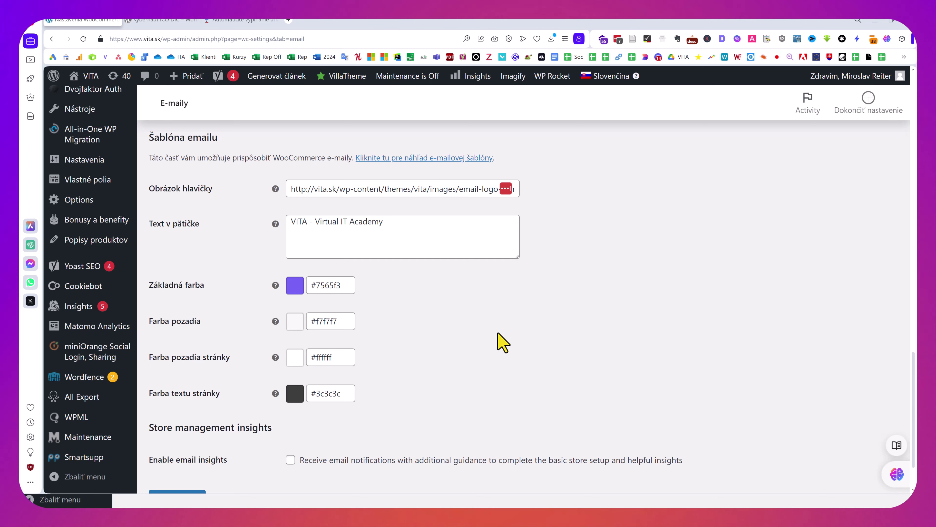
scroll(503, 342, "down", 1)
scroll(591, 324, "up", 4)
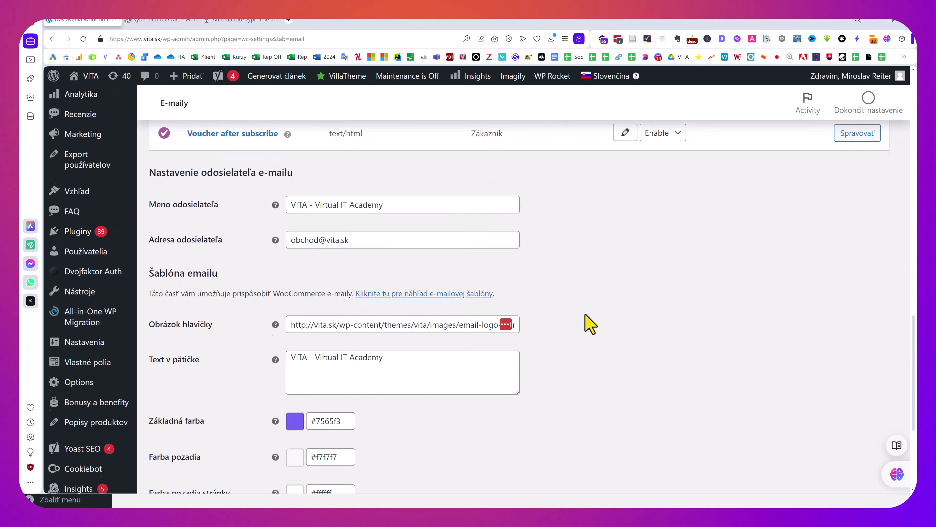
scroll(590, 325, "down", 4)
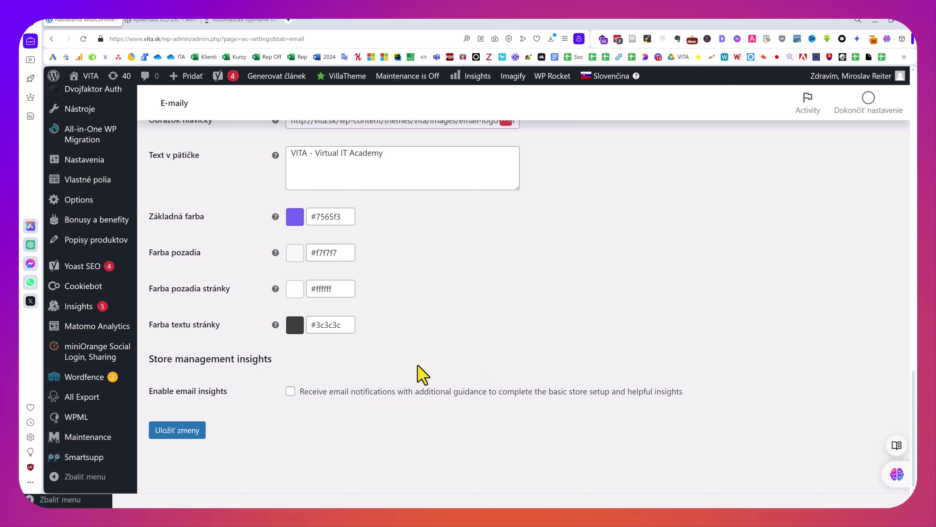
scroll(421, 380, "up", 5)
scroll(421, 375, "up", 3)
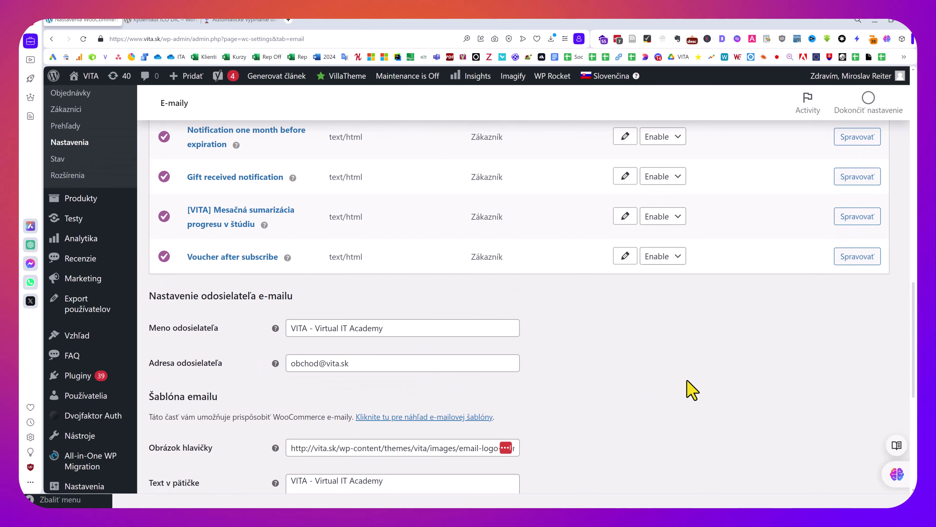
Scroll back up through the E-maily notification settings list.
scroll(691, 390, "up", 4)
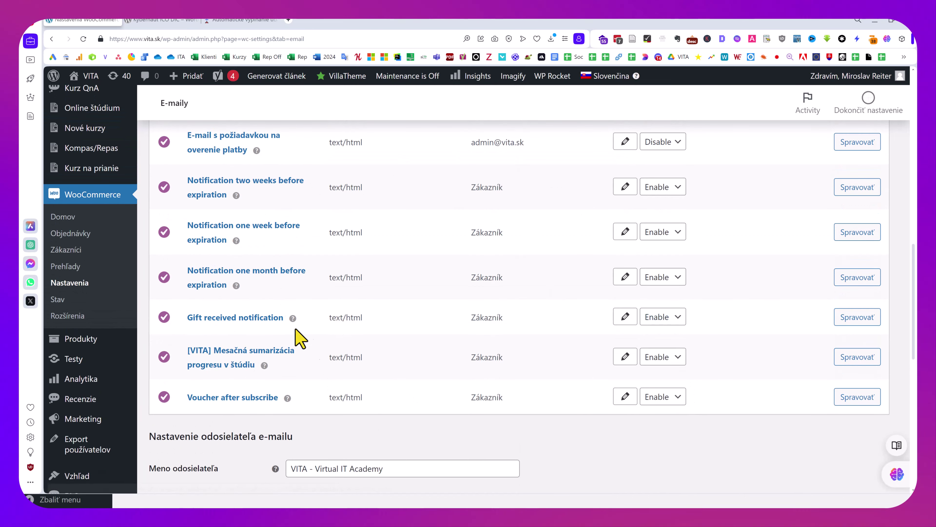
scroll(387, 255, "up", 1)
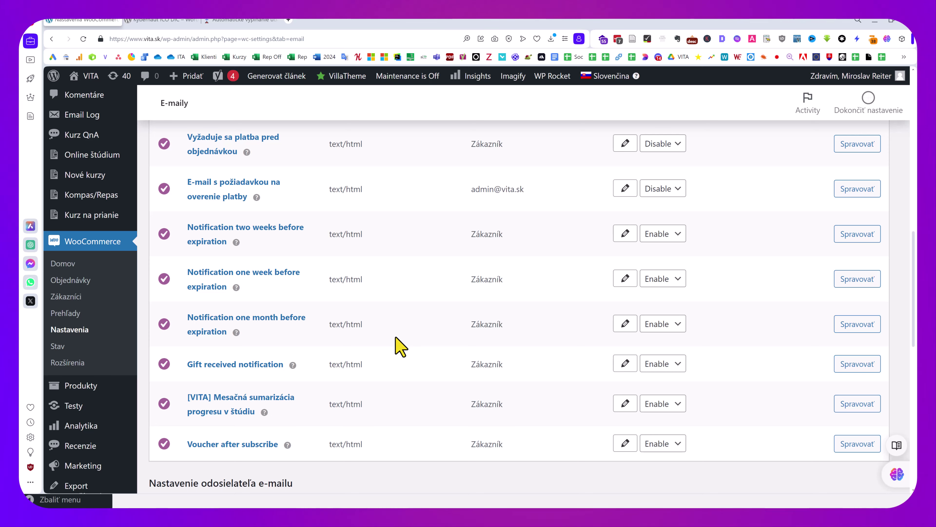
scroll(400, 346, "up", 1)
scroll(399, 346, "up", 4)
scroll(400, 346, "up", 1)
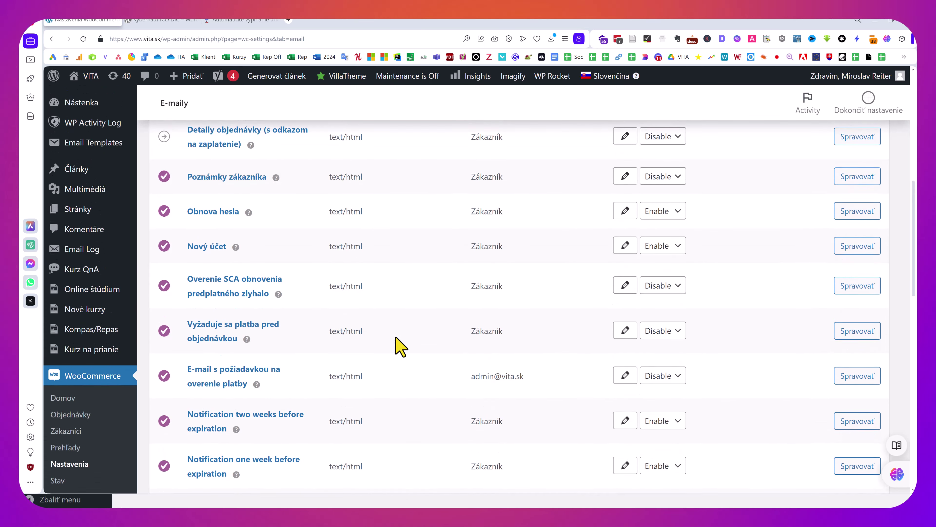
scroll(400, 346, "up", 12)
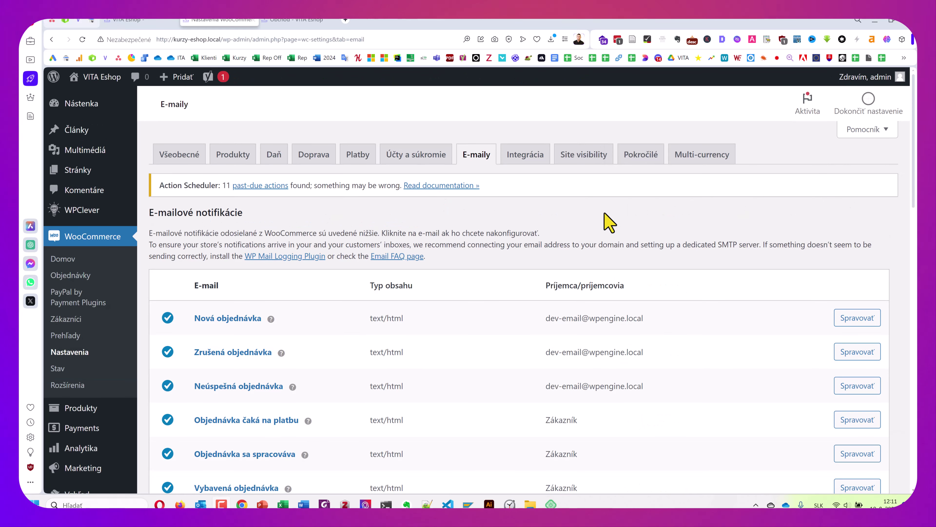
Open the Integrácia tab with the MaxMind geolocation licence key settings.
left_click(522, 155)
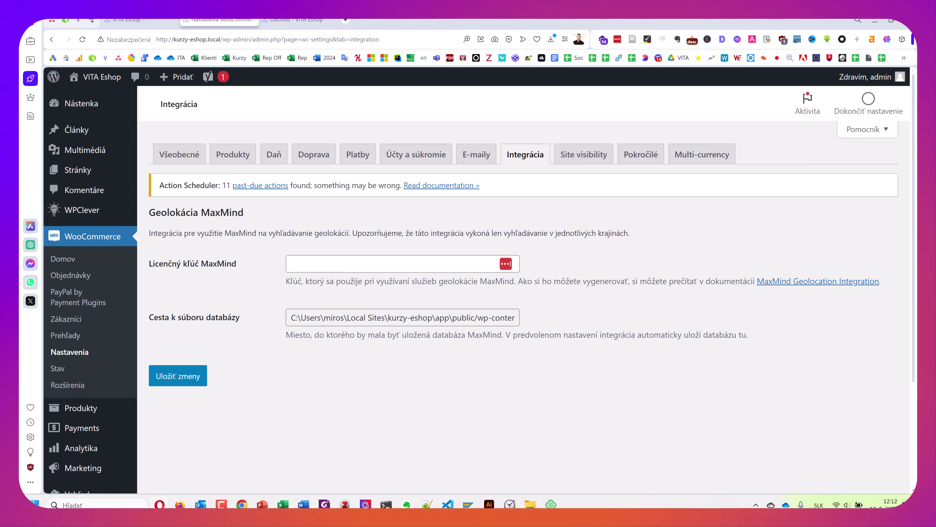
Load the WooCommerce MaxMind Geolocation Integration guide in a new tab.
left_click(345, 20)
type("https://woocommerce.com/document/maxmind-geolocation-integration/")
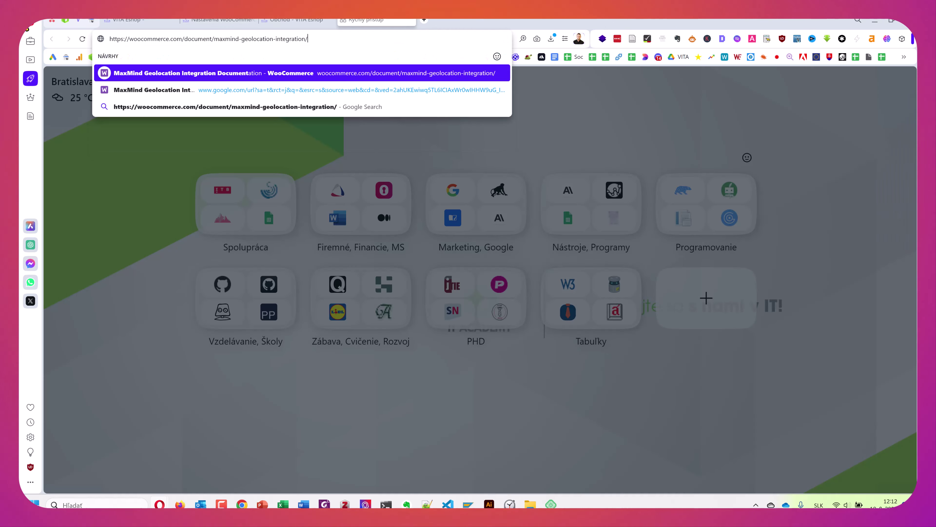
key("Return")
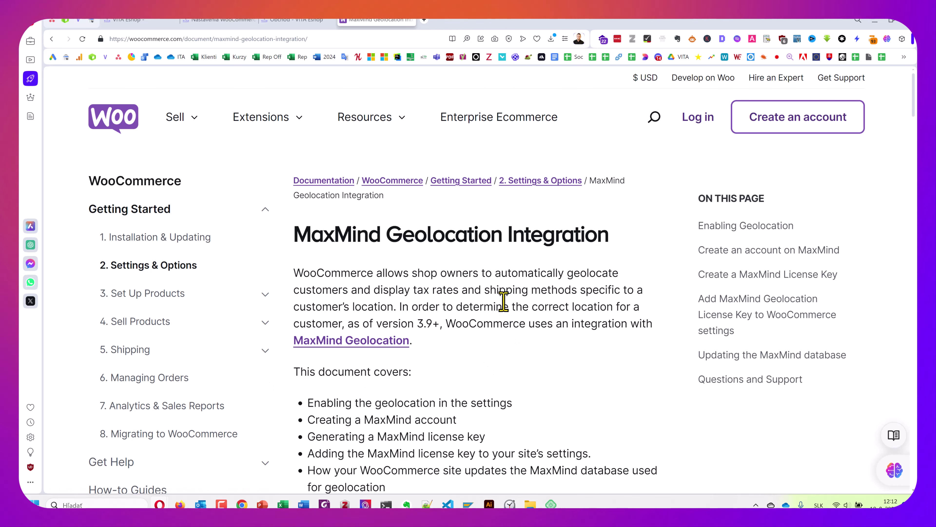
scroll(504, 300, "down", 1)
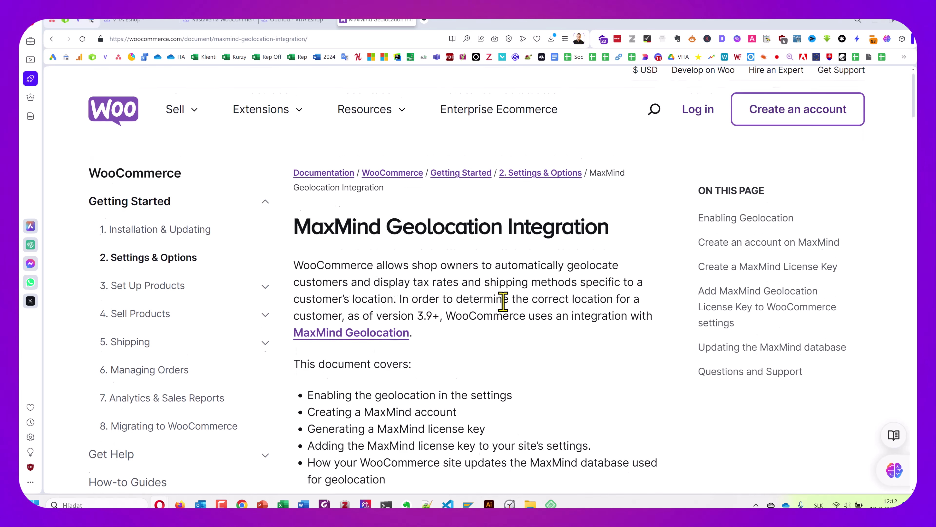
scroll(460, 383, "down", 9)
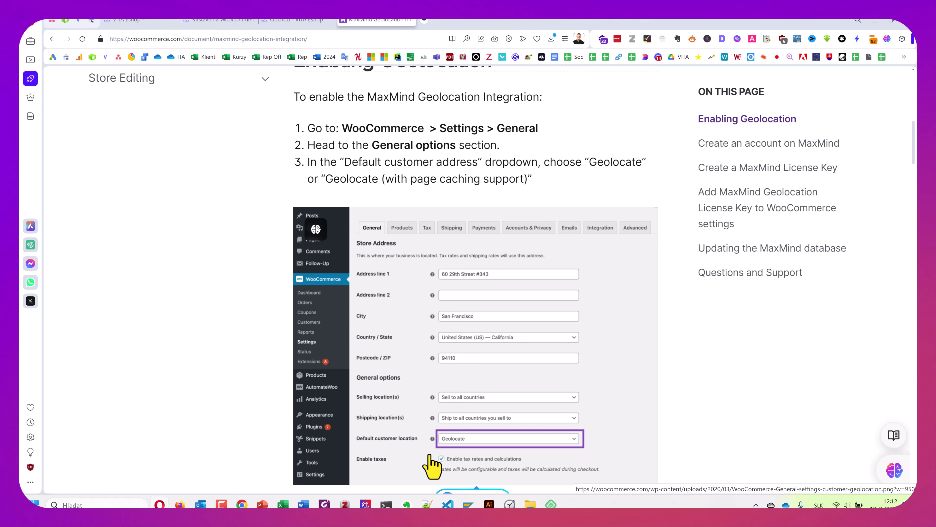
scroll(444, 401, "up", 10)
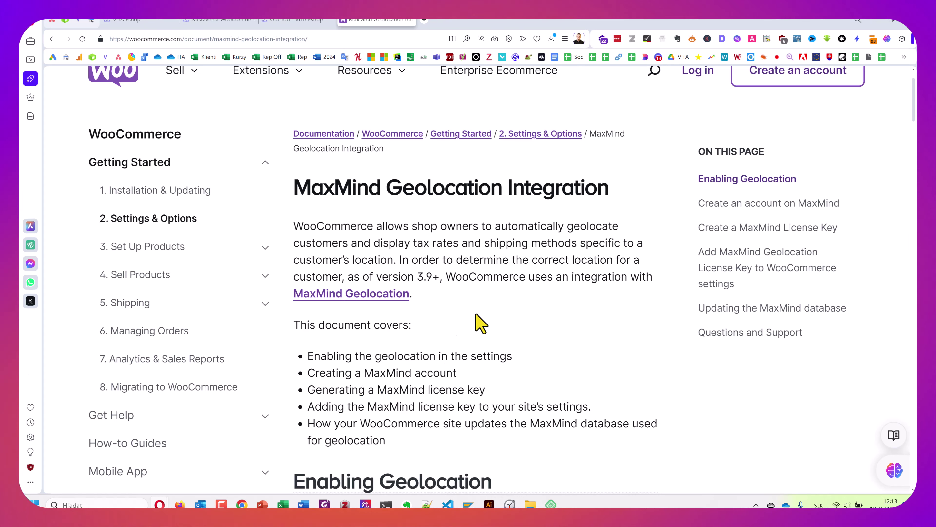
Follow the guide's link to MaxMind's GeoLite2 page, then go back to WooCommerce settings.
left_click(361, 299)
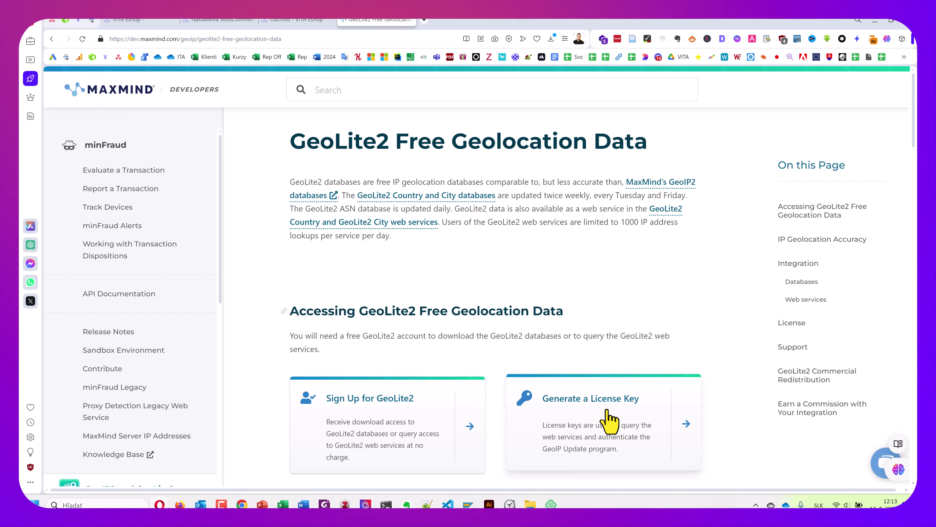
scroll(476, 255, "down", 3)
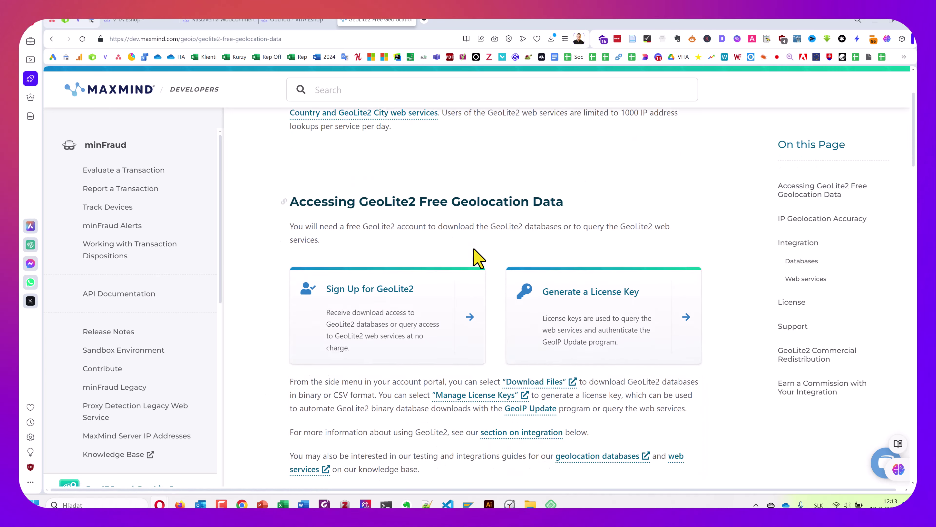
scroll(474, 258, "down", 3)
scroll(474, 261, "up", 6)
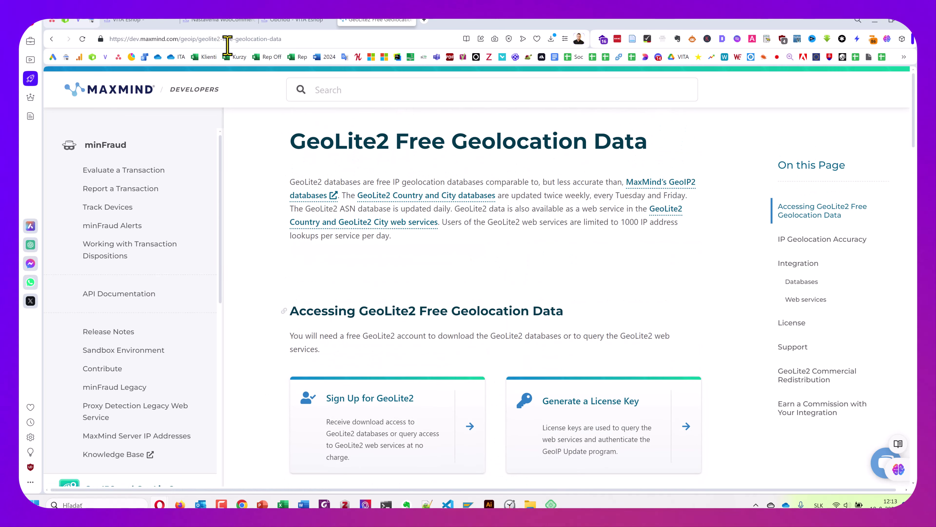
left_click(215, 21)
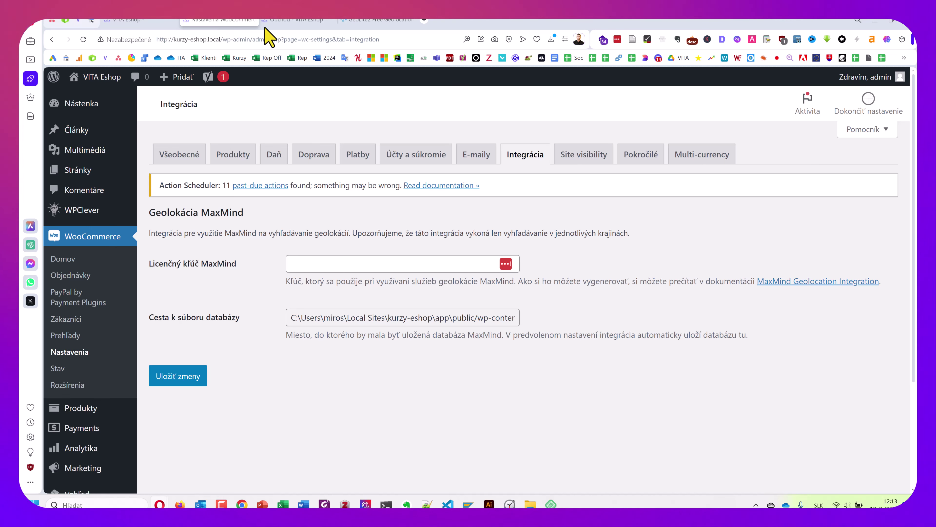
Check the Site visibility tab, then go to the Pokročilé page settings.
left_click(583, 155)
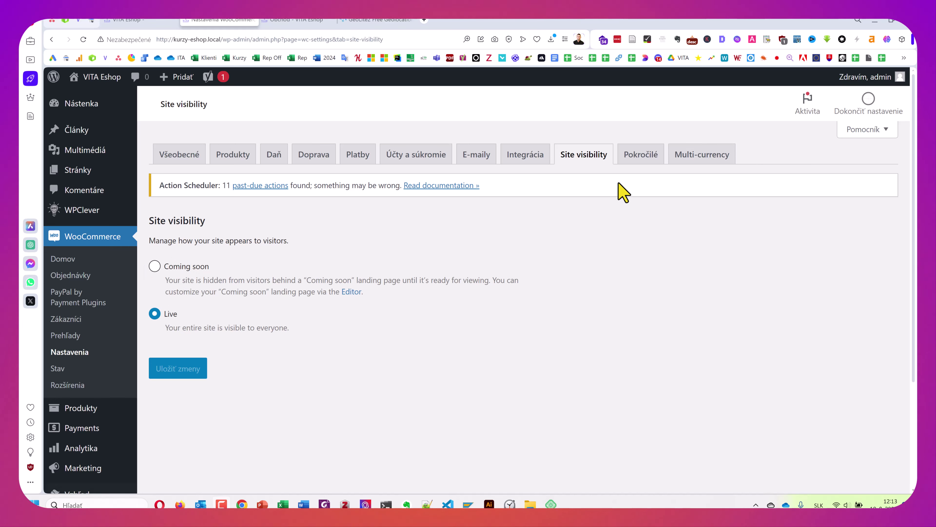
left_click(626, 159)
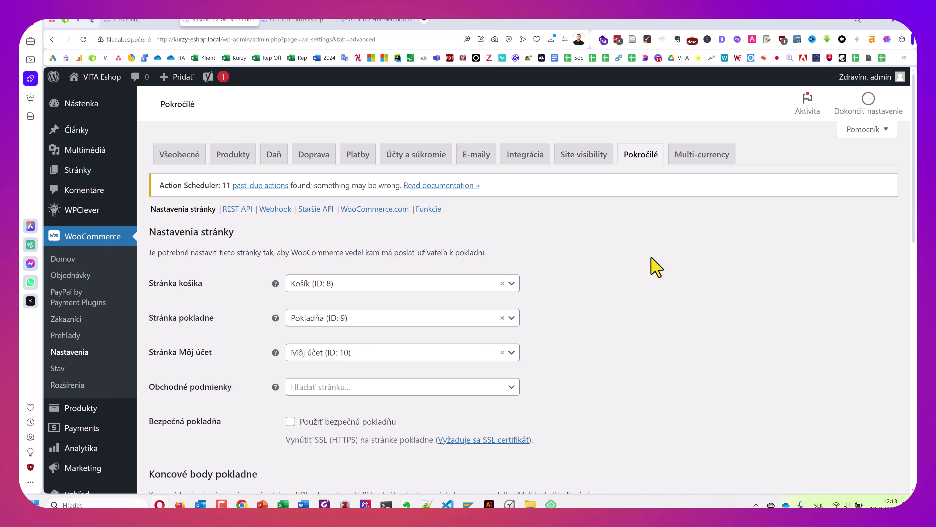
Go full screen and check the Stránka košíka and Obchodné podmienky choices, leaving terms unassigned.
key("F11")
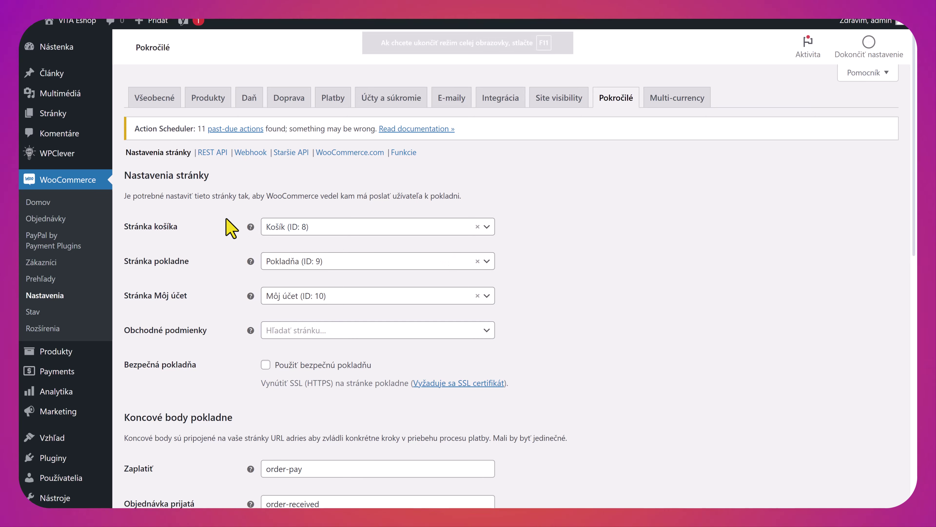
left_click(488, 230)
left_click(595, 223)
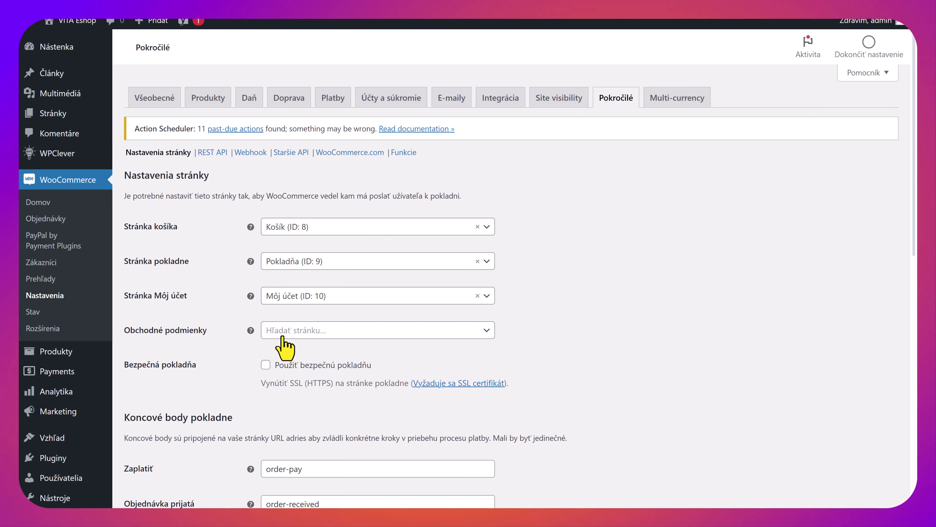
left_click(487, 330)
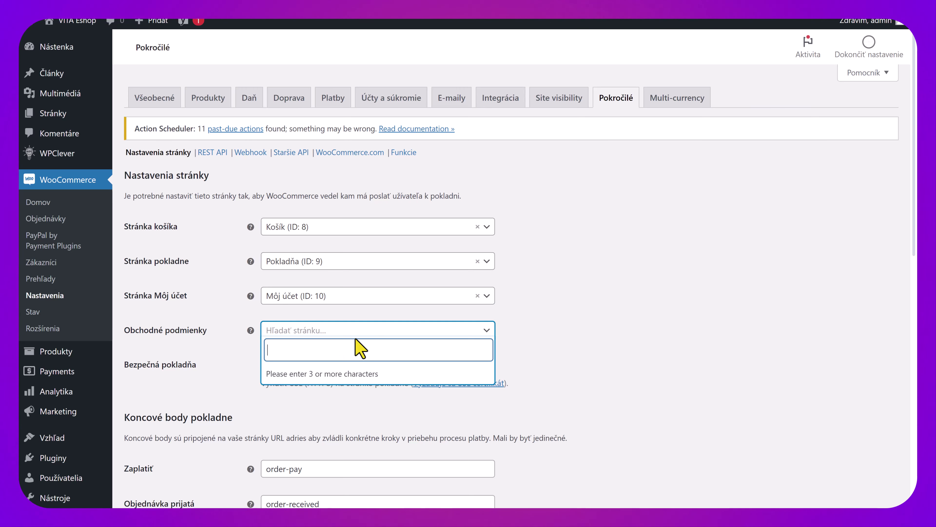
left_click(654, 297)
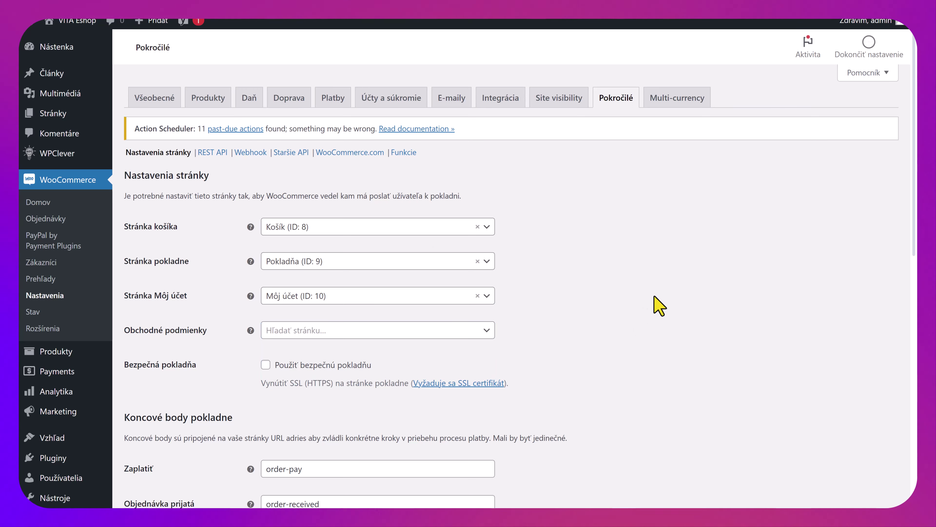
mouse_move(64, 120)
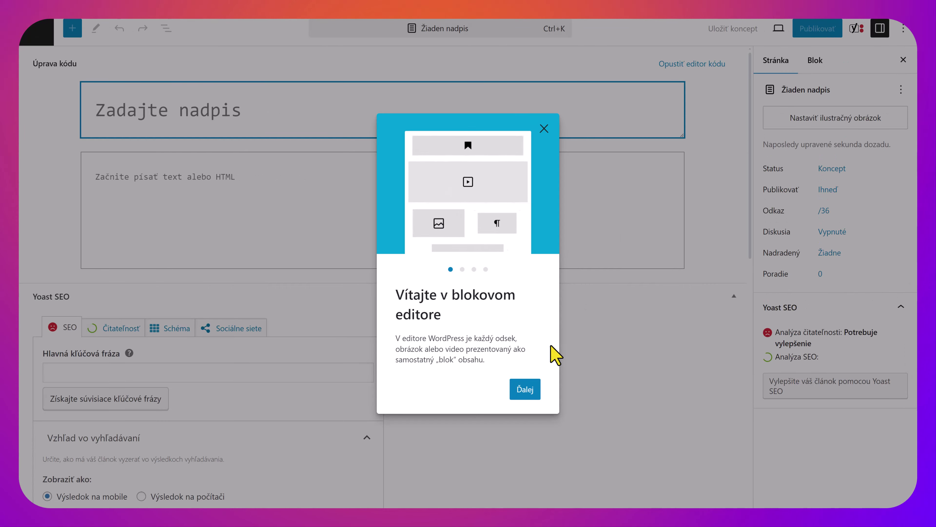
Start a blank page titled Všeobecné Obchodné Podmienky with placeholder body text.
left_click(525, 390)
left_click(531, 418)
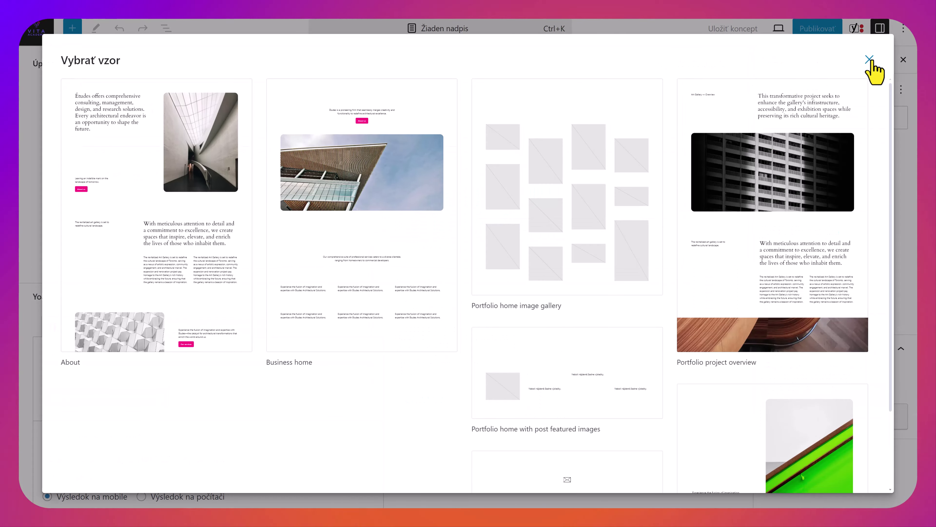
left_click(870, 60)
left_click(285, 106)
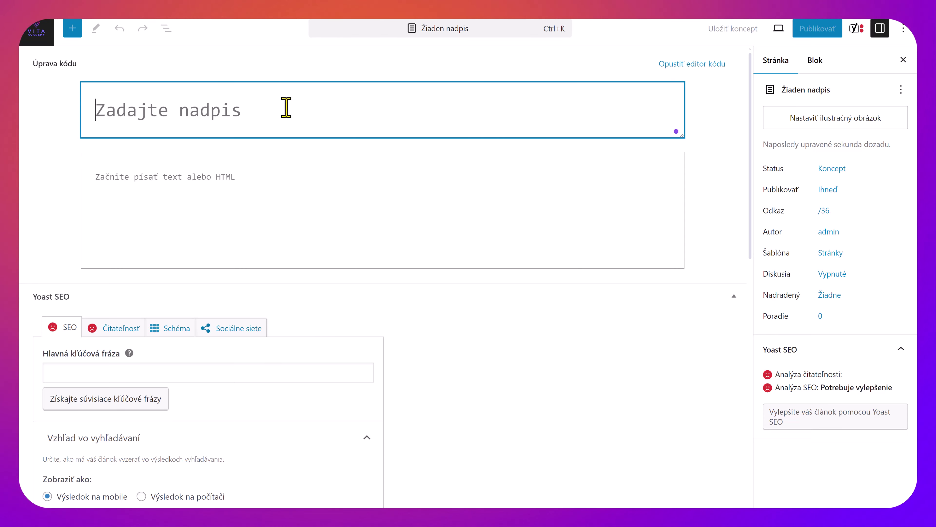
type("Všev")
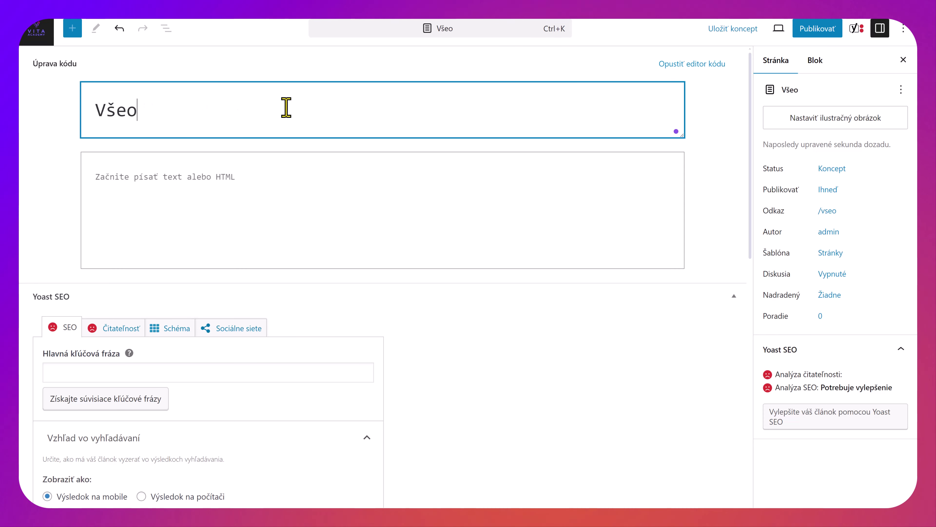
type("becné Obchod")
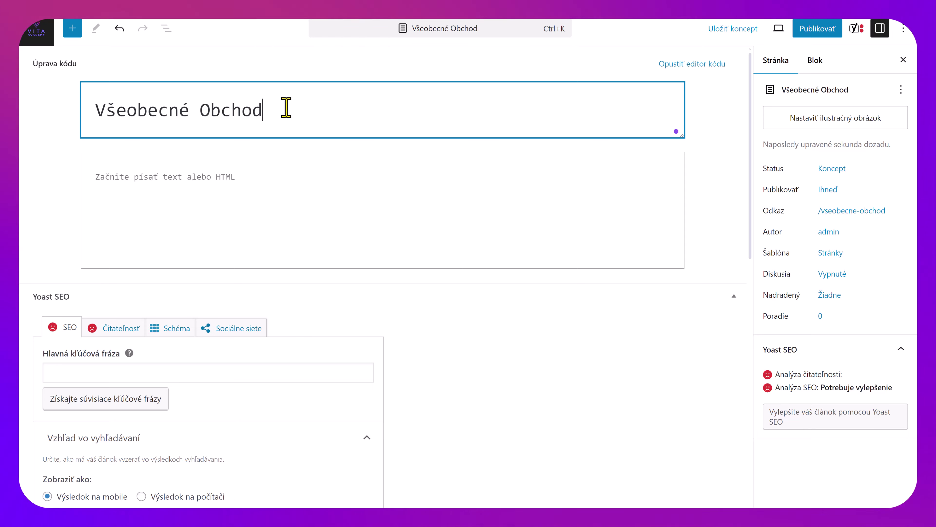
type("né Podmienky")
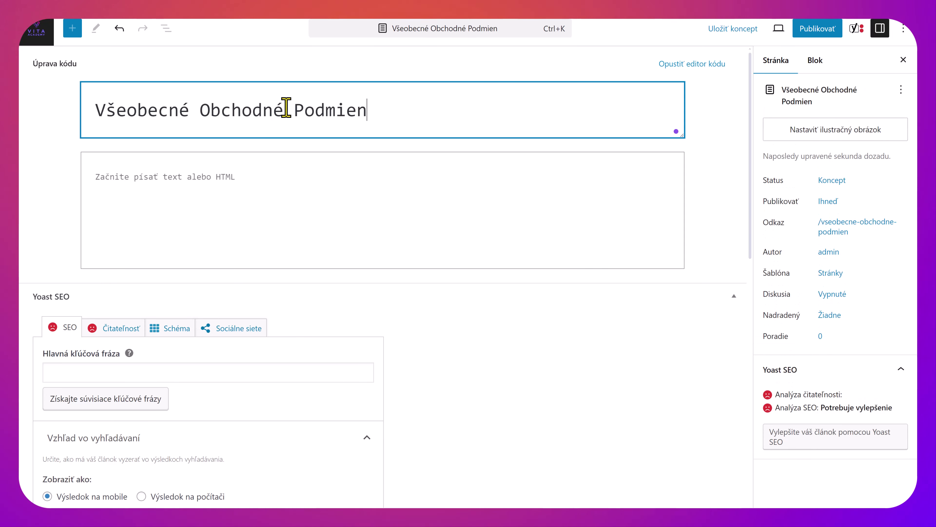
left_click(260, 171)
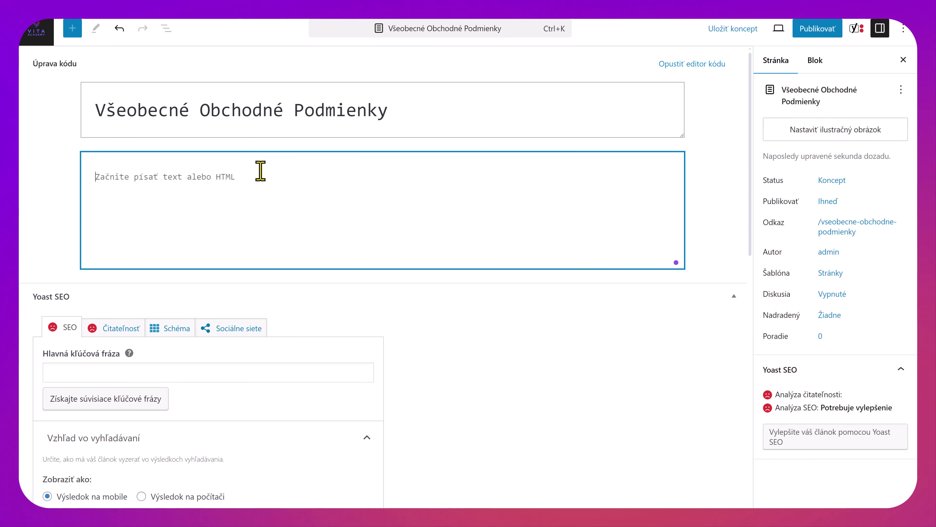
type("Lalala...")
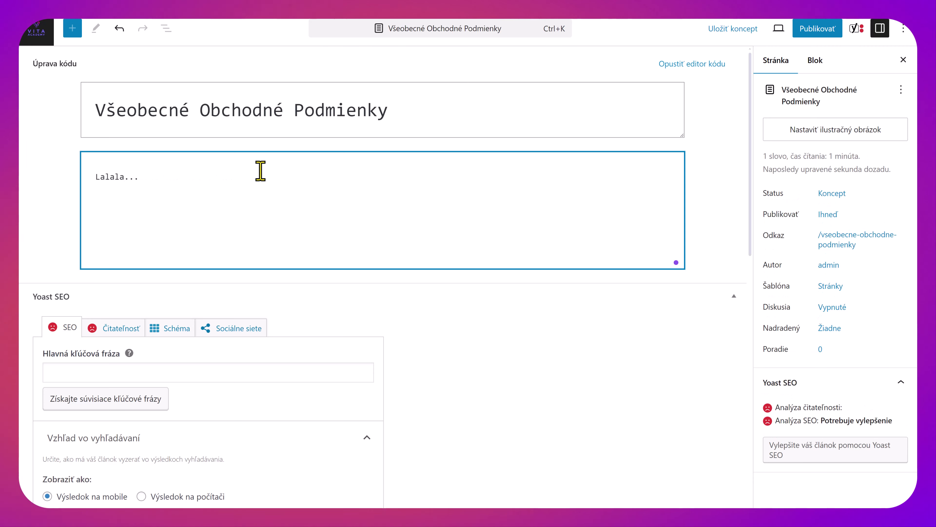
Publish the Všeobecné Obchodné Podmienky page and return to the admin pages list.
left_click(820, 33)
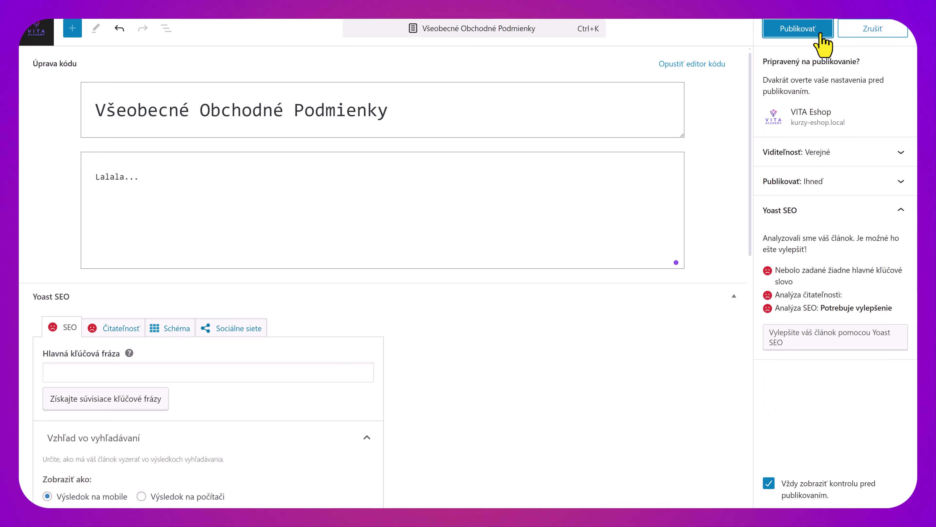
left_click(811, 33)
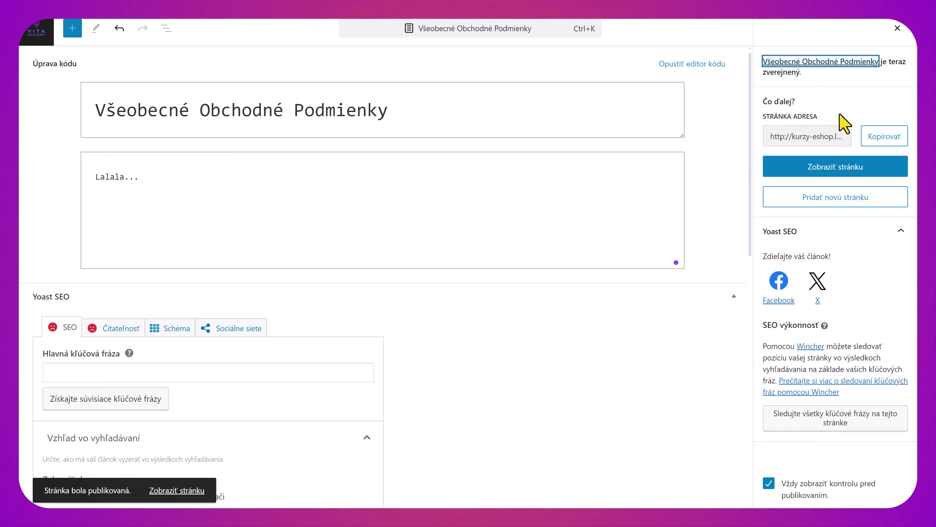
left_click(31, 36)
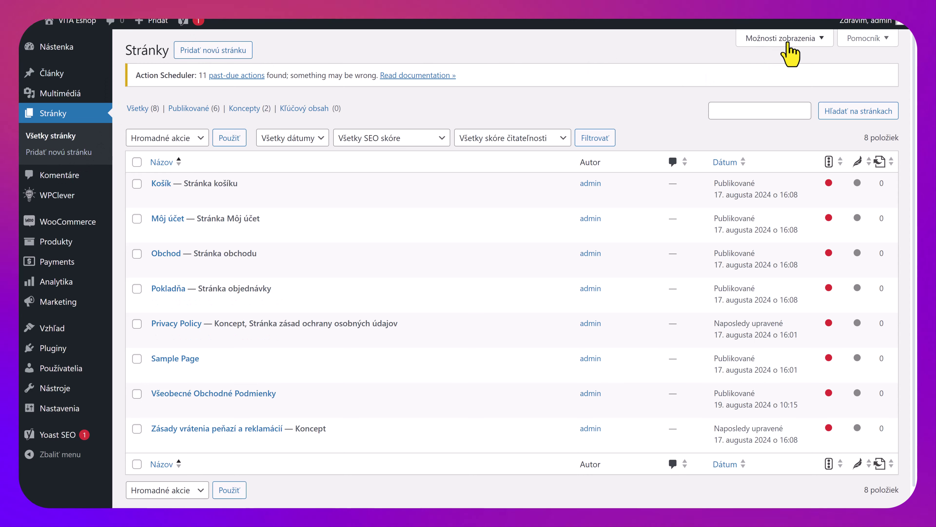
Hide the readability and SEO score columns and apply extended view with 50 pages per screen.
left_click(790, 54)
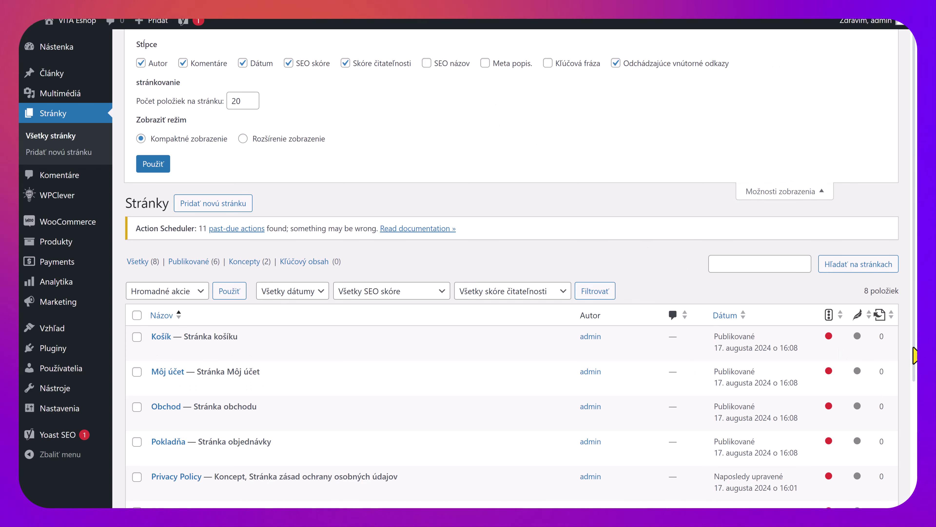
left_click(370, 65)
left_click(305, 66)
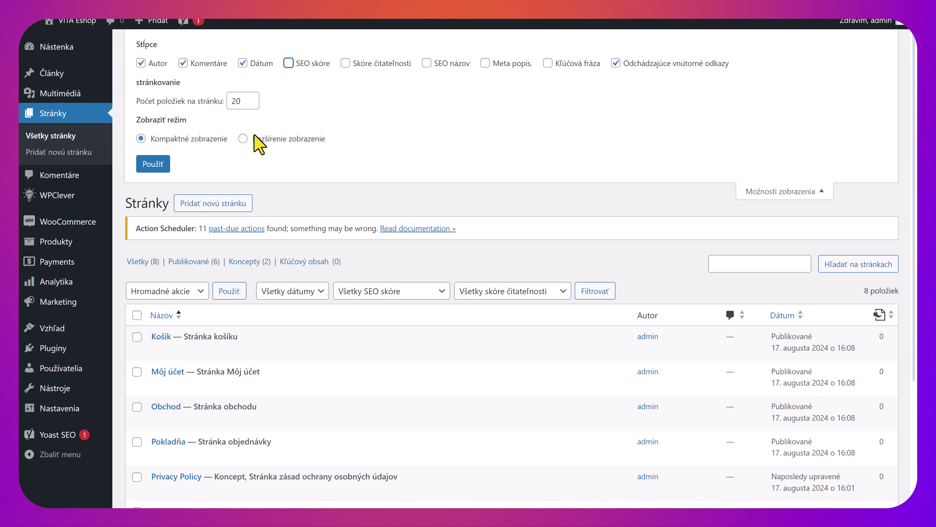
left_click(243, 139)
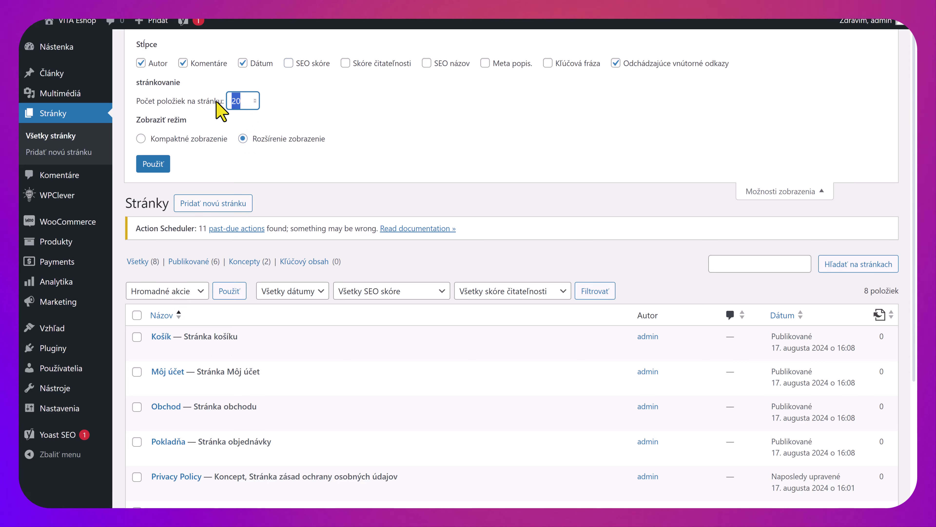
key("Num_Lock")
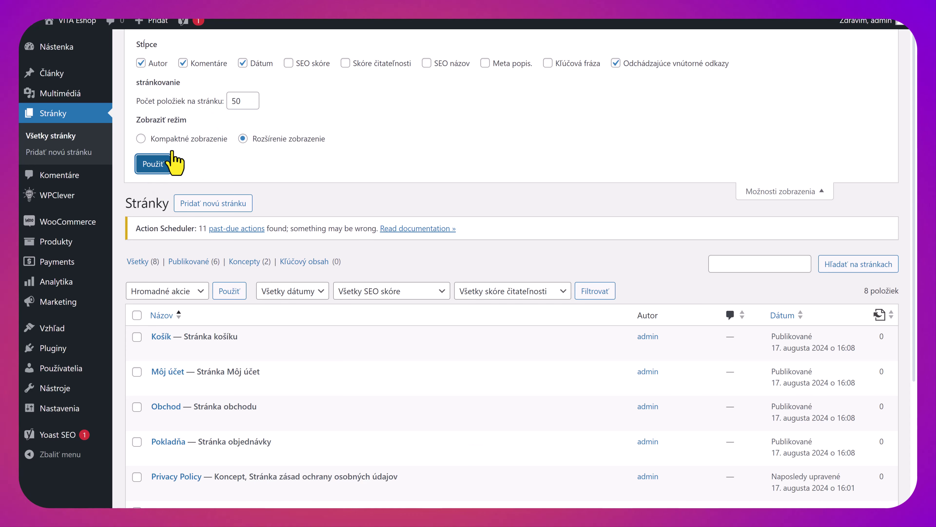
left_click(159, 164)
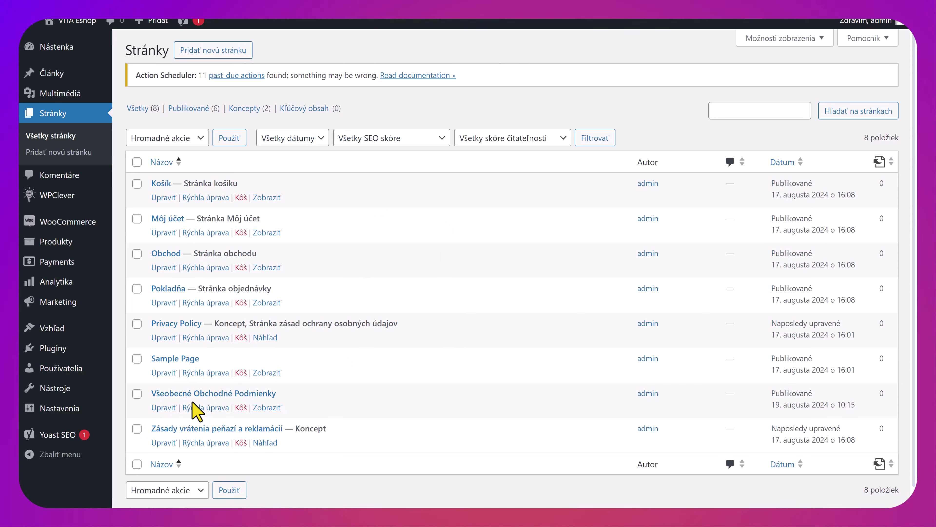
Go to WooCommerce > Nastavenia and the Pokročilé tab with the page assignments.
mouse_move(85, 229)
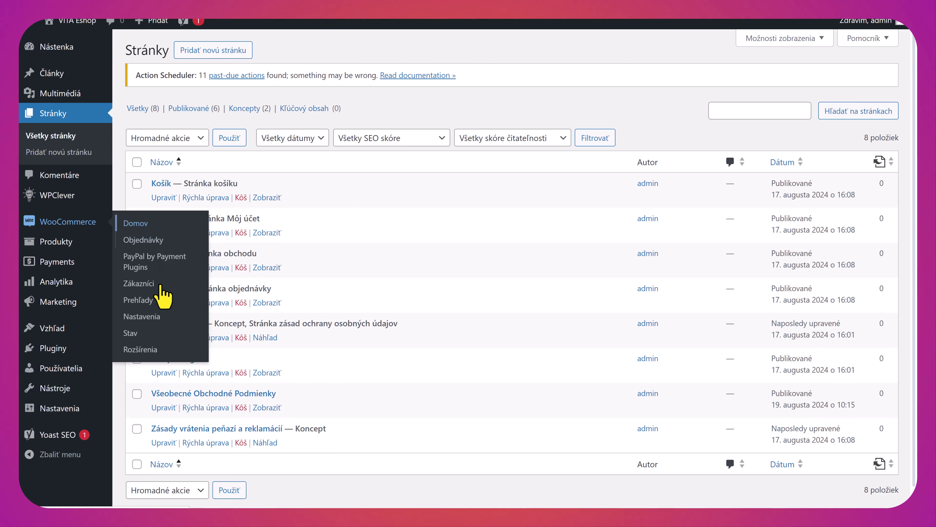
left_click(146, 300)
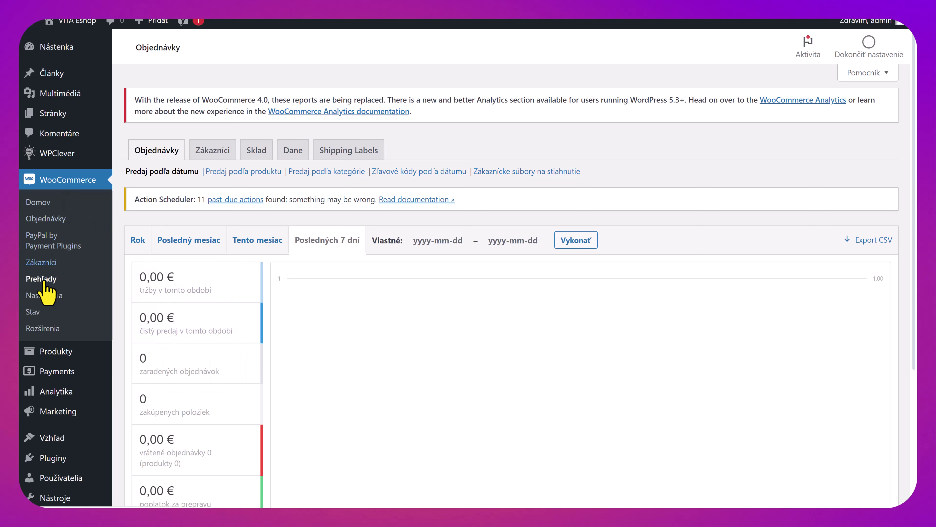
left_click(51, 298)
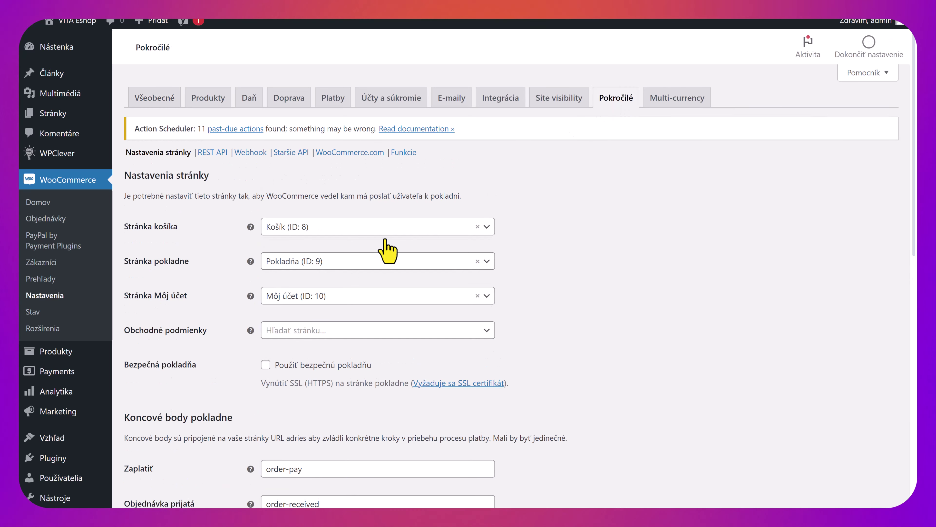
Search 'vše' and assign Všeobecné Obchodné Podmienky (ID 36) as the terms page.
left_click(309, 331)
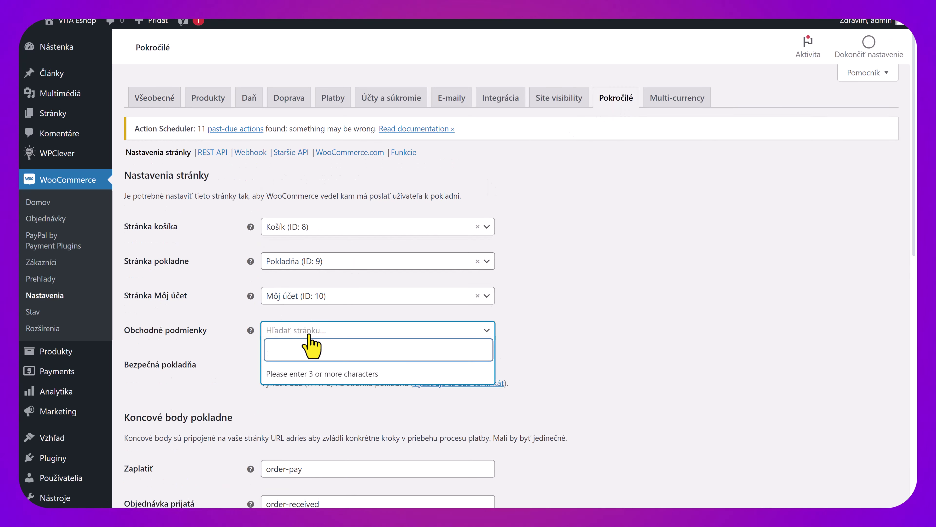
type("vše")
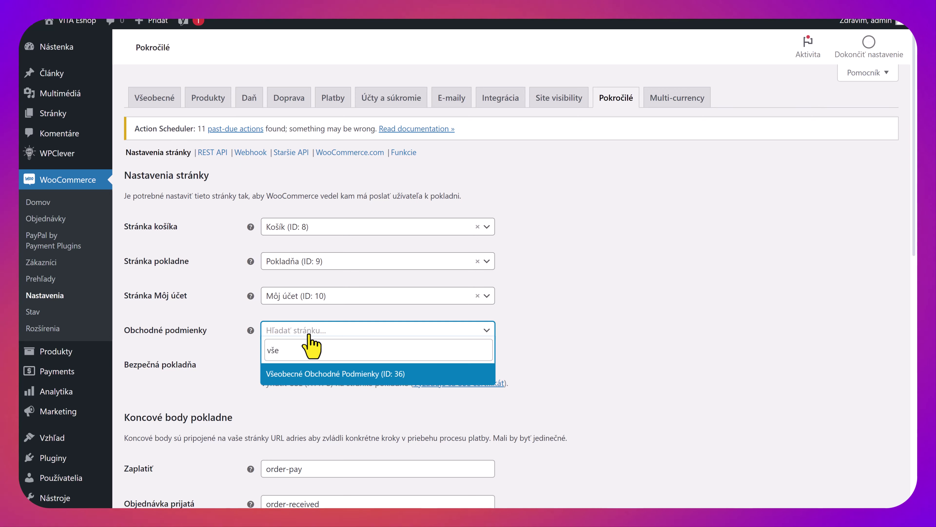
left_click(315, 374)
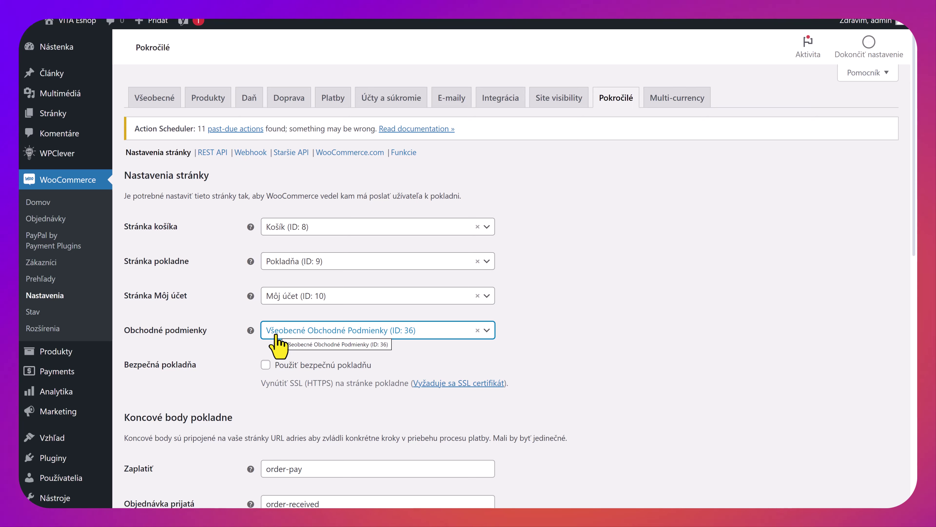
left_click(663, 310)
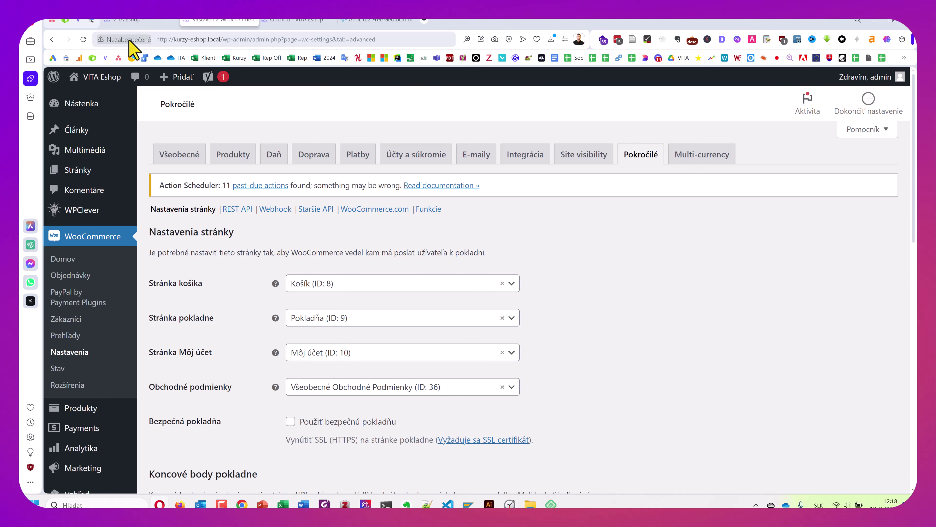
left_click(369, 21)
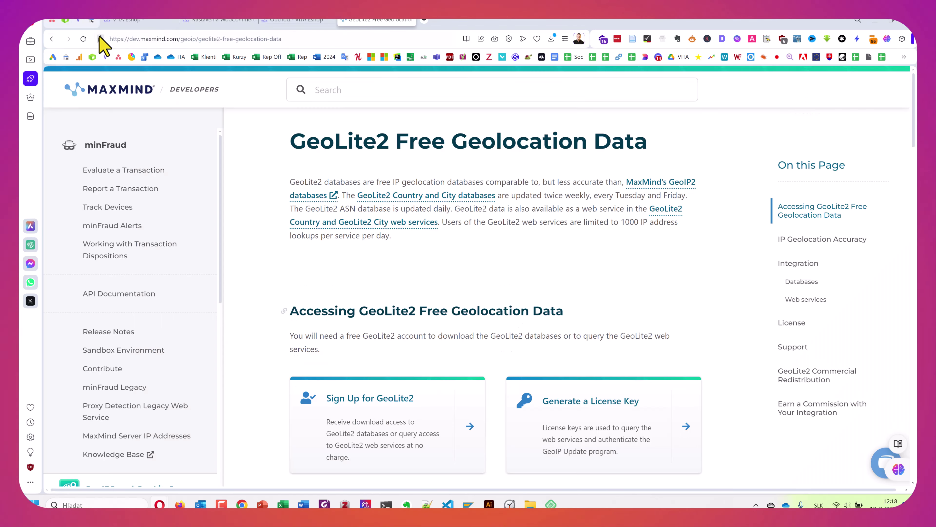
left_click(136, 21)
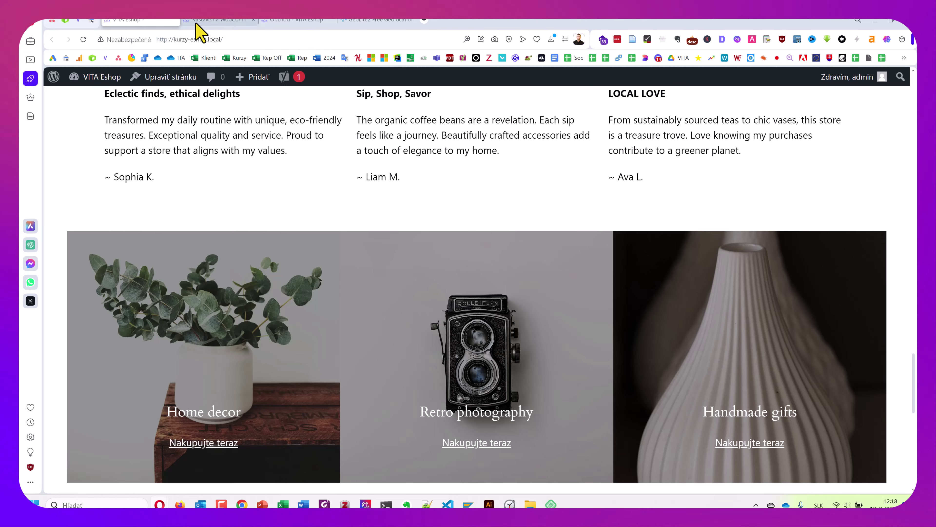
left_click(201, 20)
key("F11")
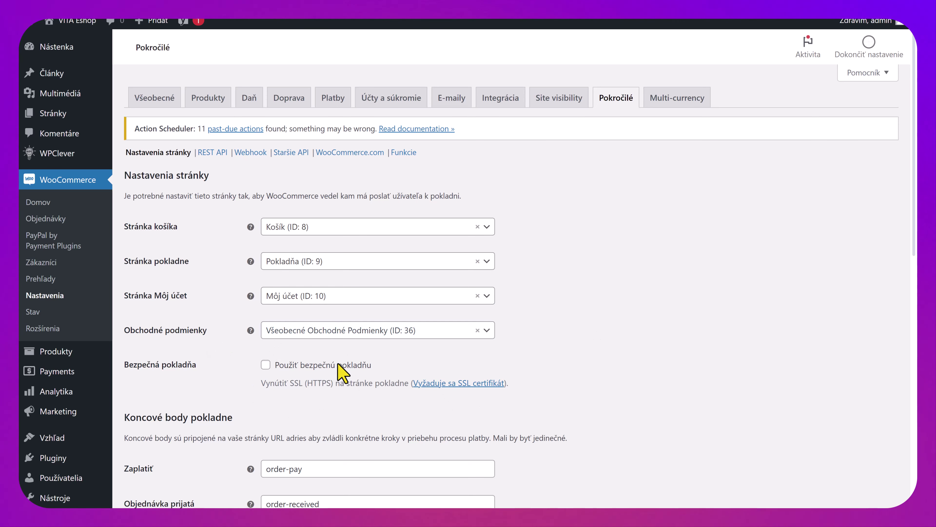
left_click(264, 364)
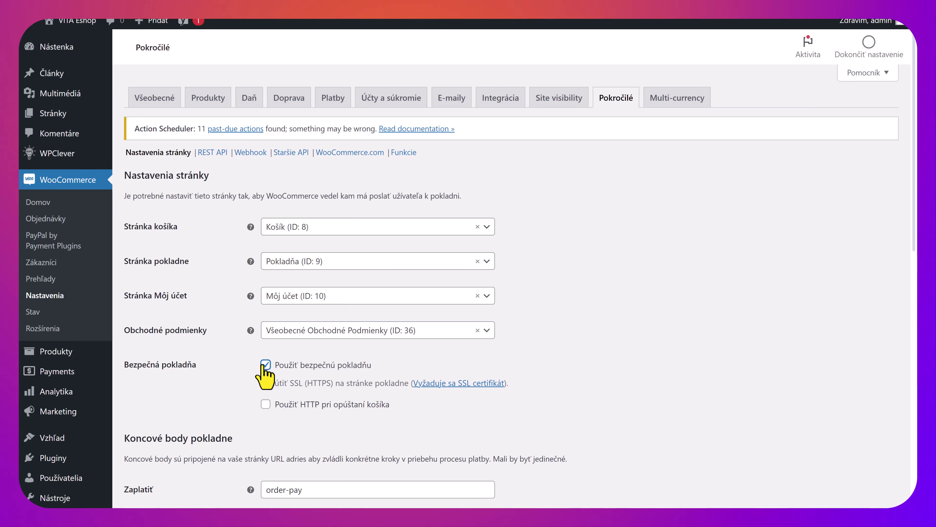
left_click(265, 364)
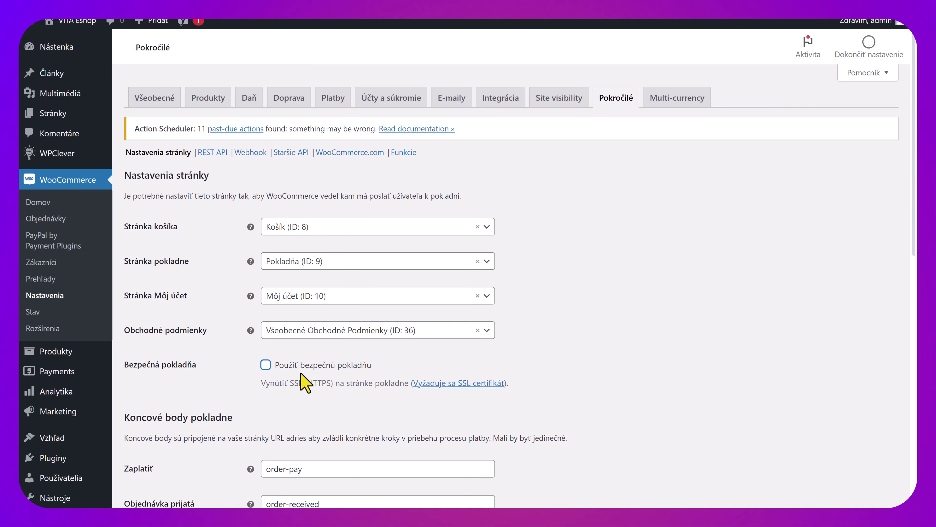
scroll(305, 379, "down", 3)
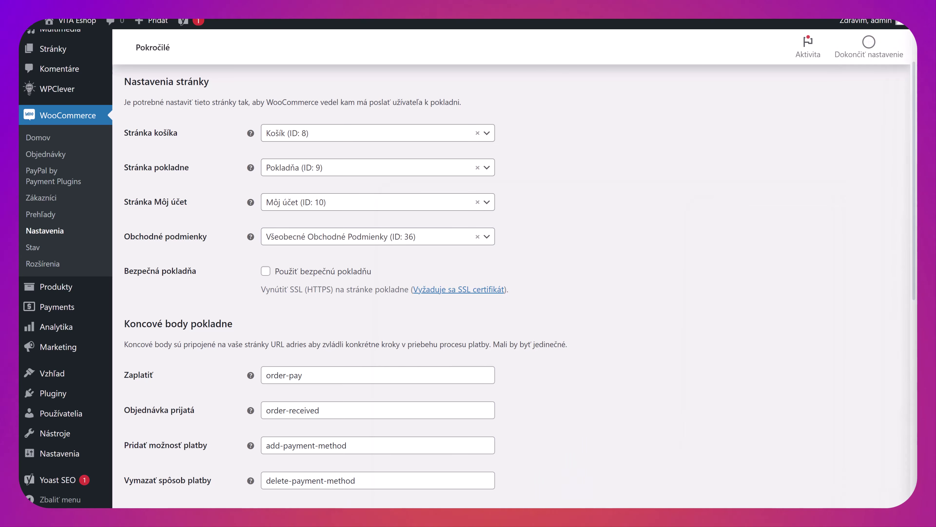
scroll(572, 369, "down", 3)
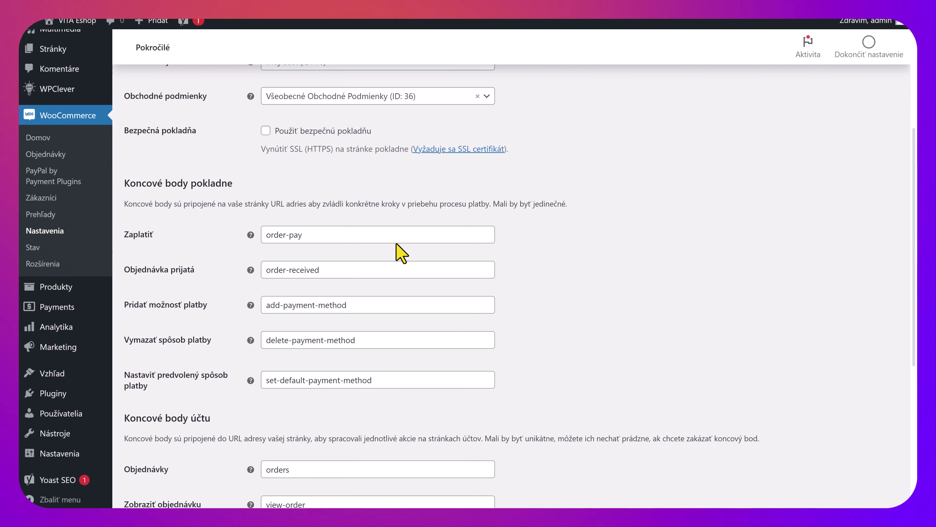
scroll(397, 244, "down", 3)
scroll(396, 245, "down", 5)
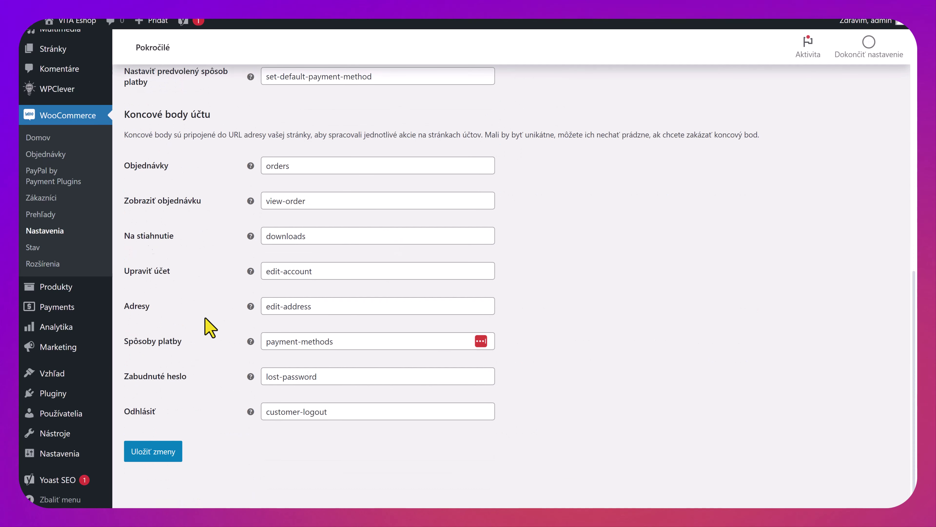
scroll(345, 235, "up", 10)
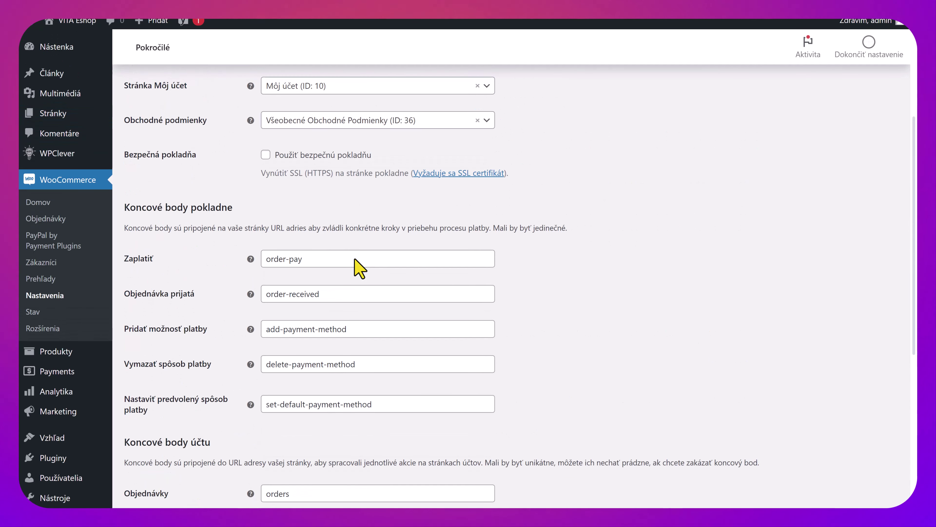
scroll(354, 259, "up", 3)
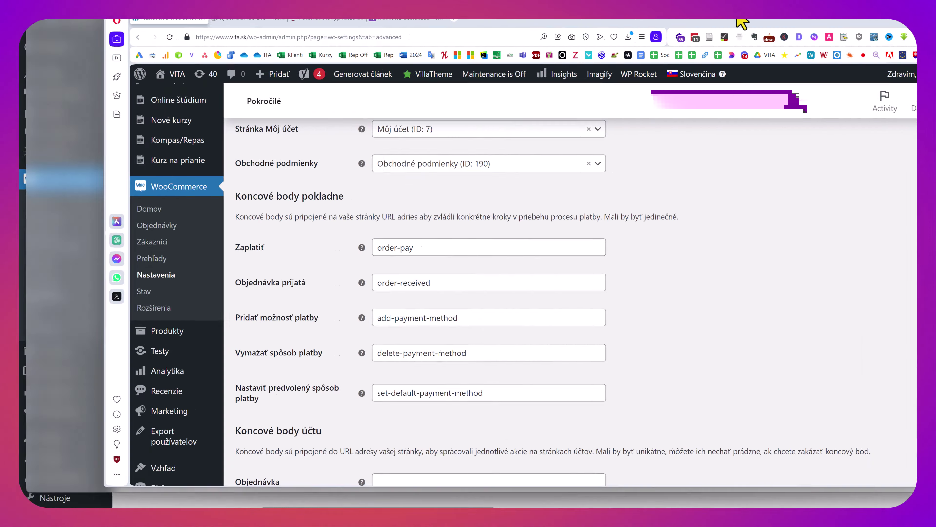
key("F11")
scroll(686, 167, "up", 3)
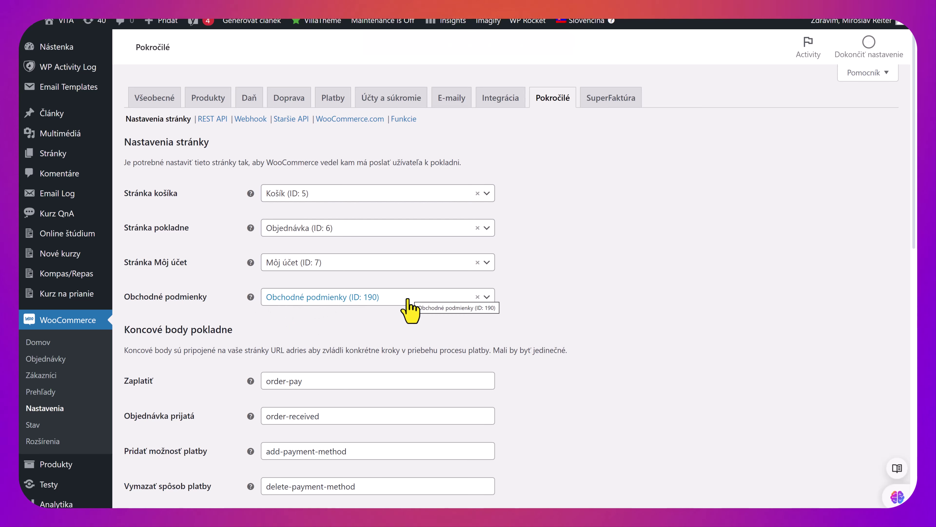
scroll(411, 310, "down", 8)
scroll(266, 157, "down", 5)
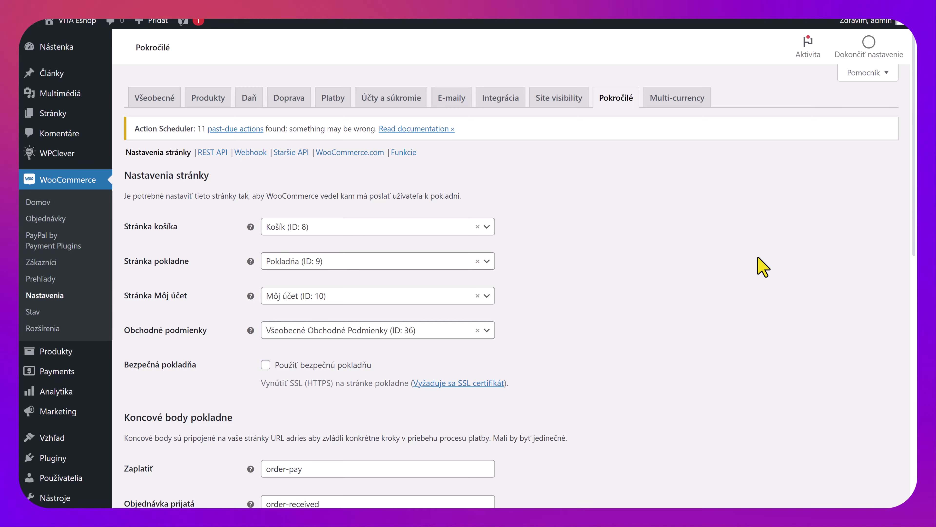
Go to the Multi-currency tab and confirm leaving the page (Odísť) to reach the WooPayments welcome page.
left_click(674, 97)
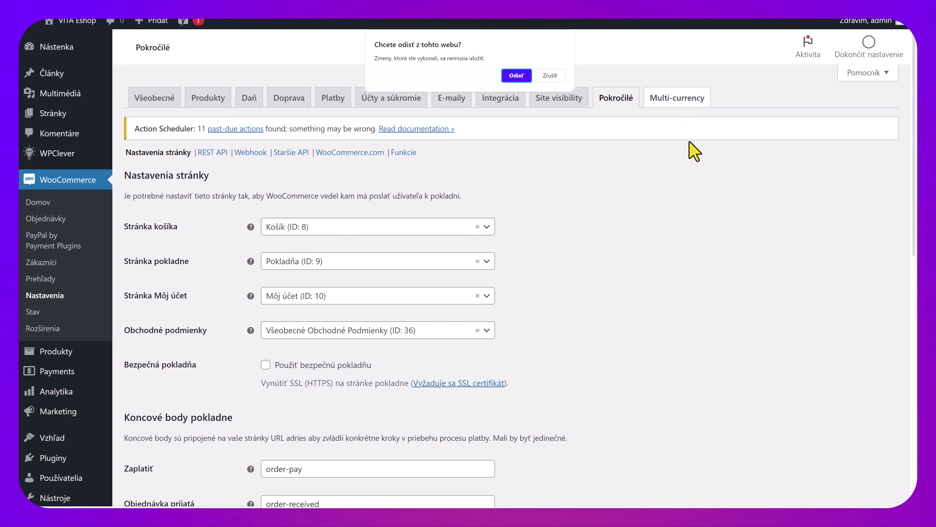
left_click(518, 77)
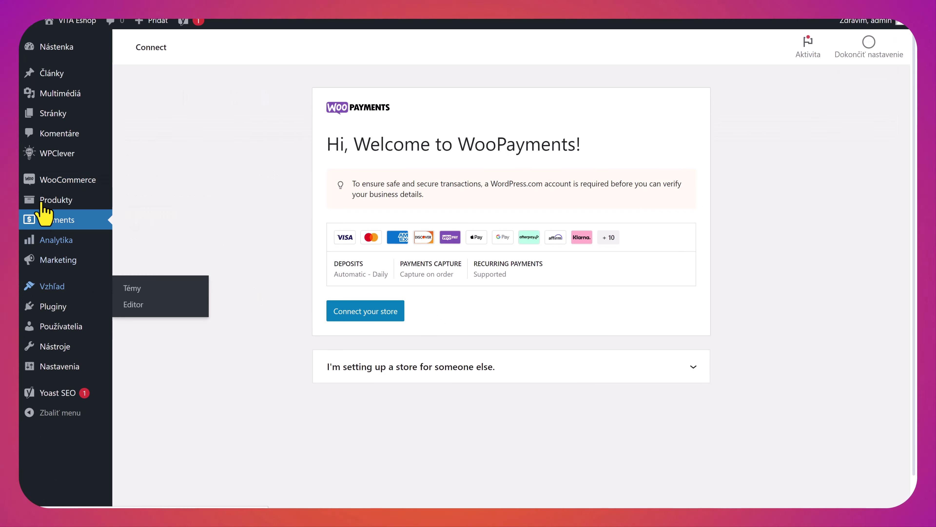
Open the WooCommerce Nastavenia, landing on the Všeobecné tab with store address and selling locations.
left_click(52, 181)
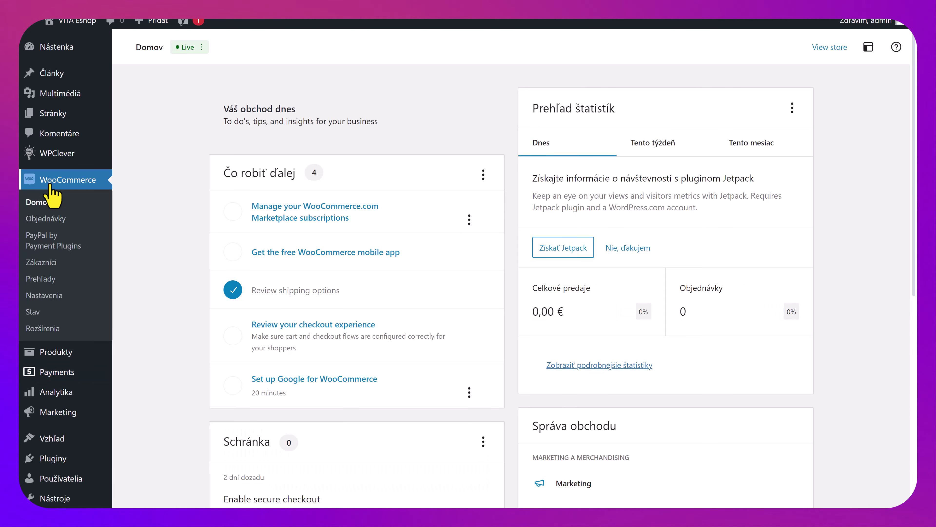
left_click(40, 295)
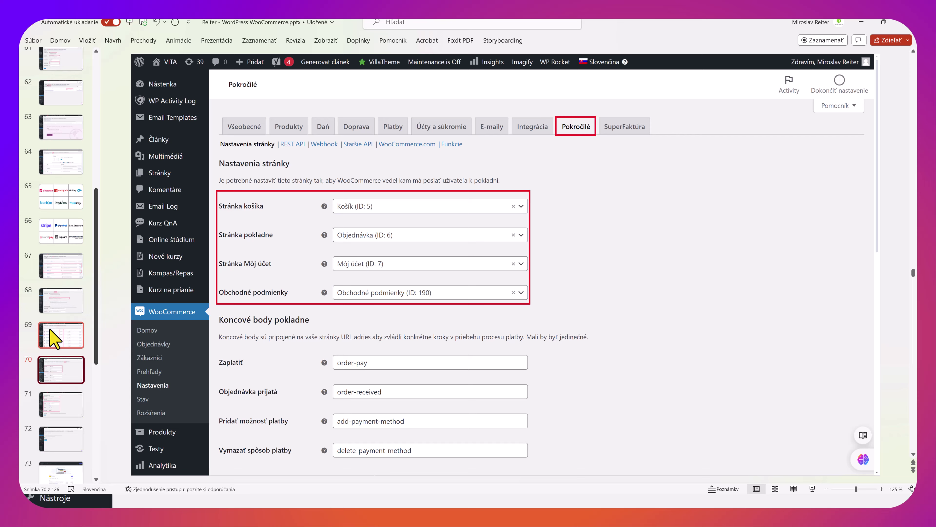
Scroll the PowerPoint slide thumbnails down past slide 70 toward the SuperFaktura plugin slides.
scroll(50, 329, "down", 3)
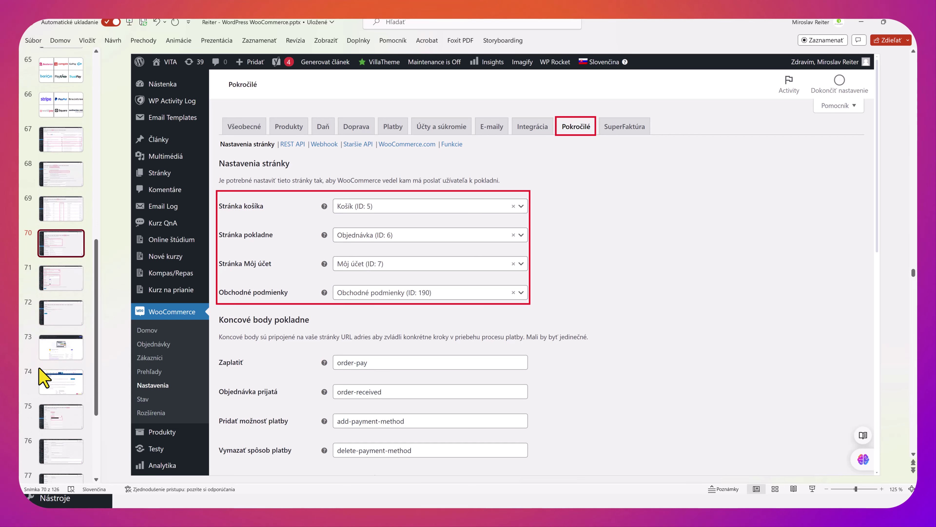
scroll(46, 374, "down", 1)
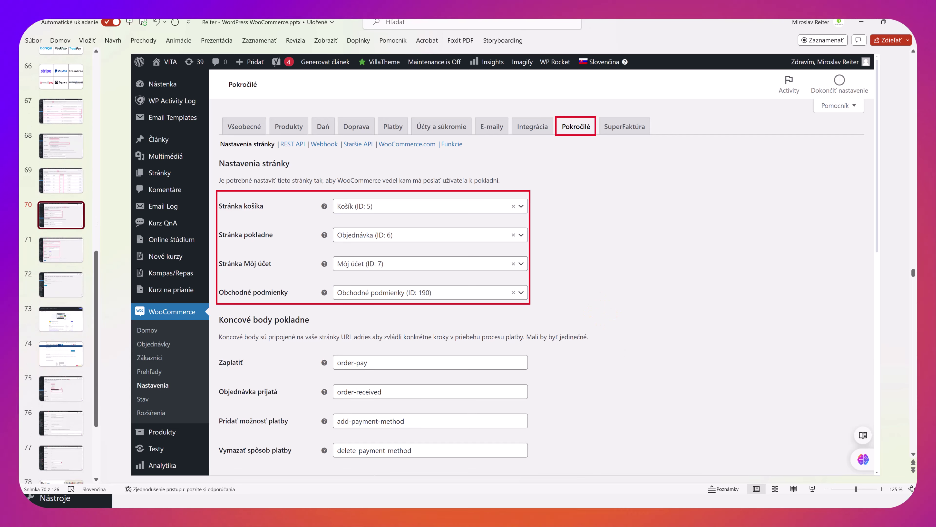
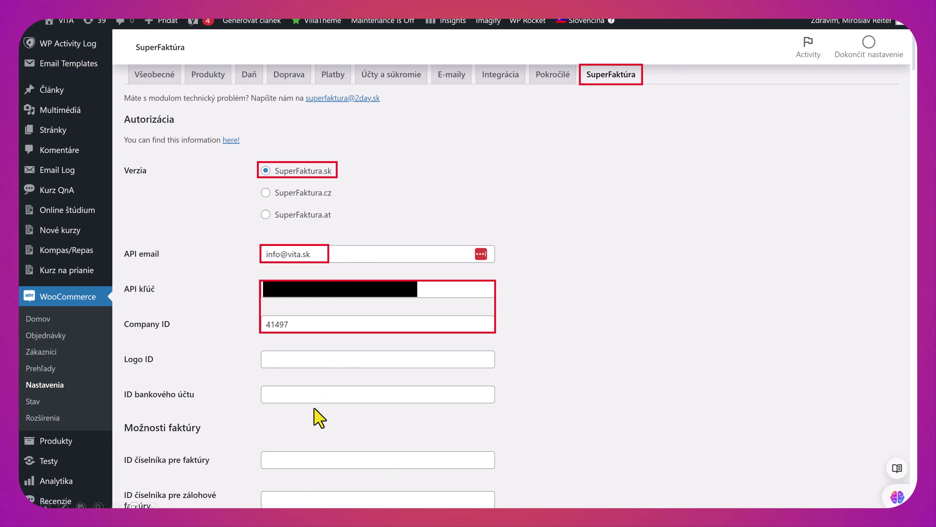
Scroll down through the WooCommerce SuperFaktúra plugin settings tab.
scroll(391, 306, "down", 10)
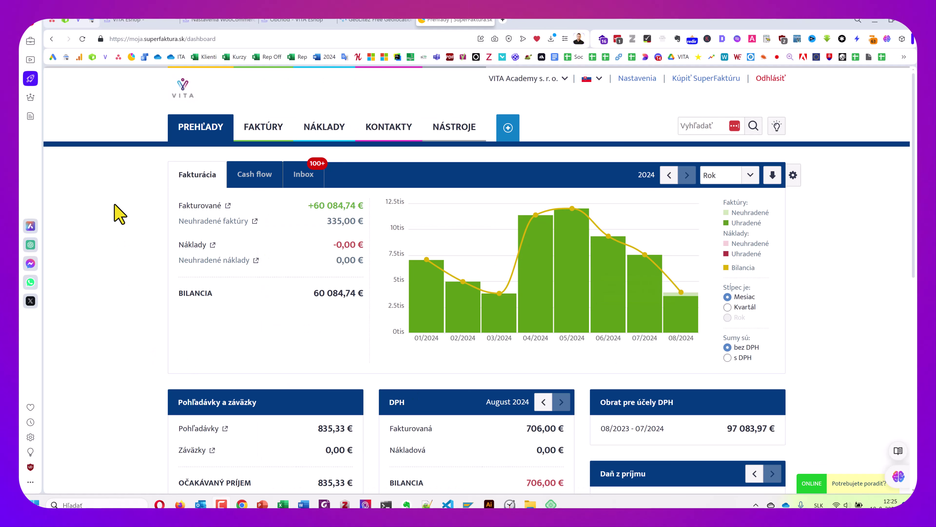
Open the company switcher list and close it without switching companies.
left_click(549, 79)
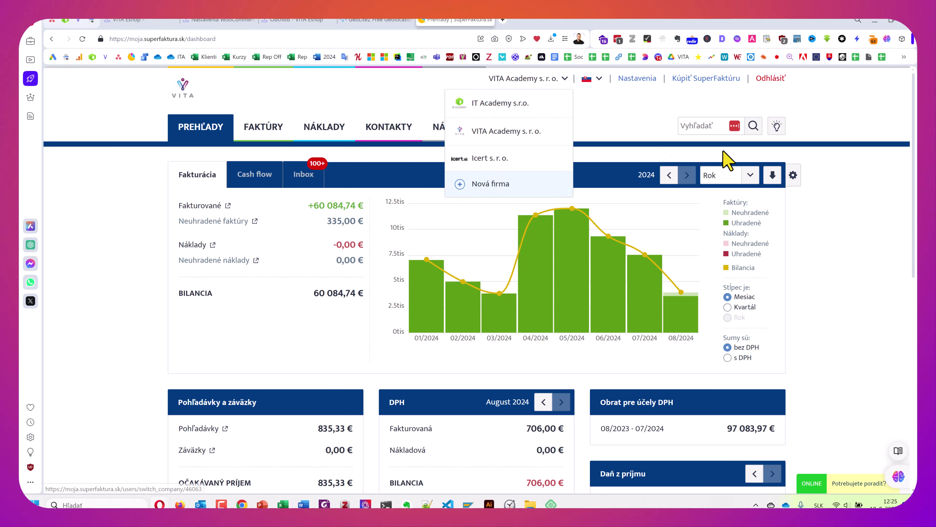
left_click(875, 204)
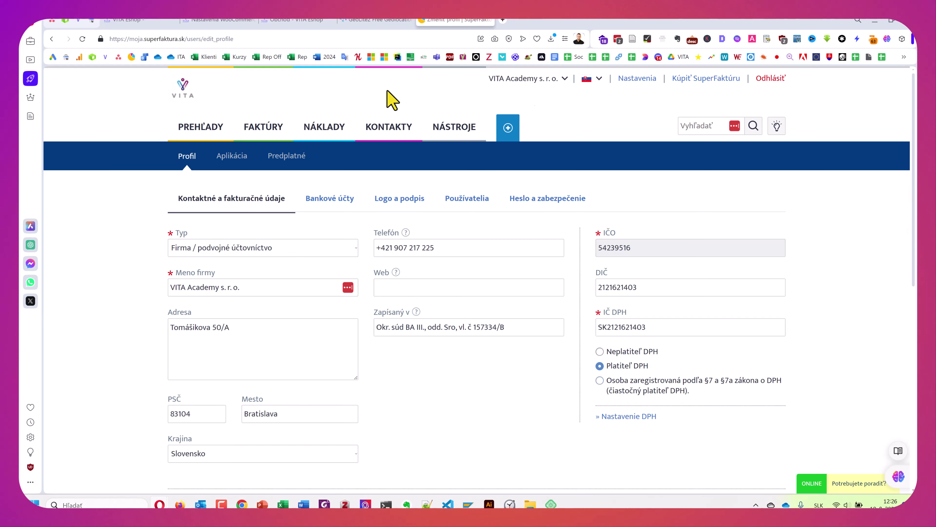
Go to NÁSTROJE and open the API prepojenie page.
scroll(334, 313, "down", 3)
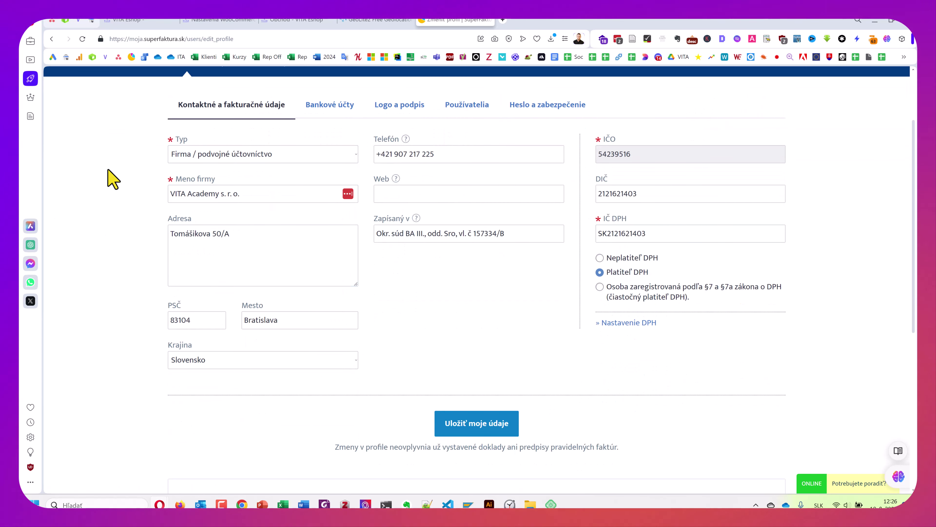
scroll(516, 369, "up", 3)
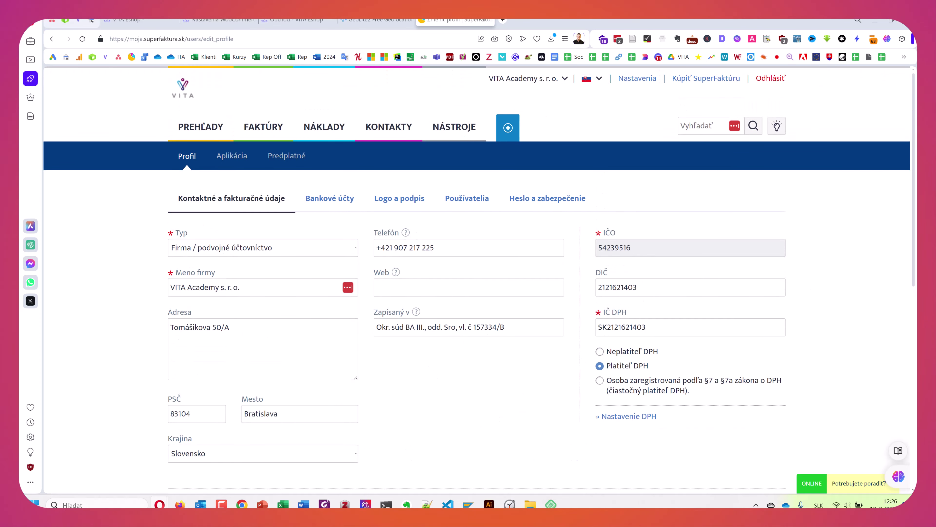
left_click(441, 127)
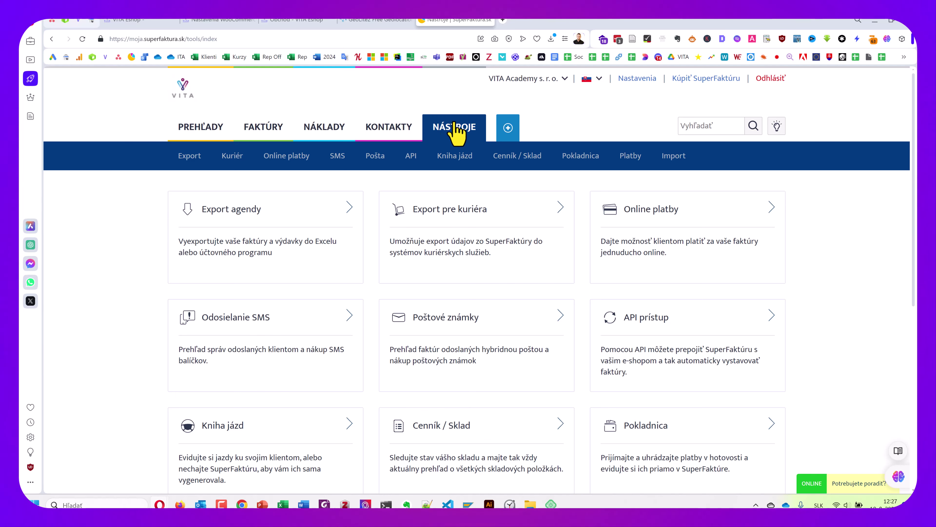
left_click(409, 157)
Review the 1 000 requests/day limit, connection credentials, 395 requests in 30 days and recent-request log.
scroll(405, 191, "down", 1)
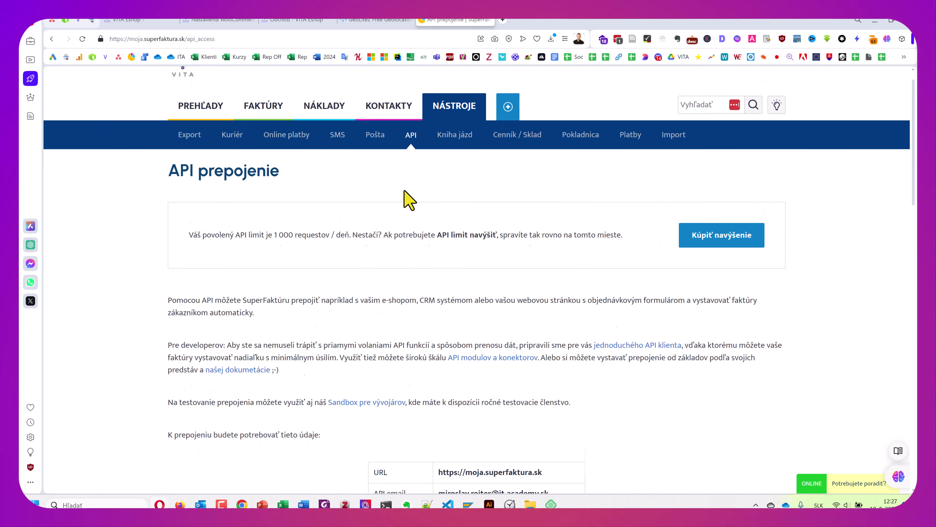
scroll(404, 191, "down", 2)
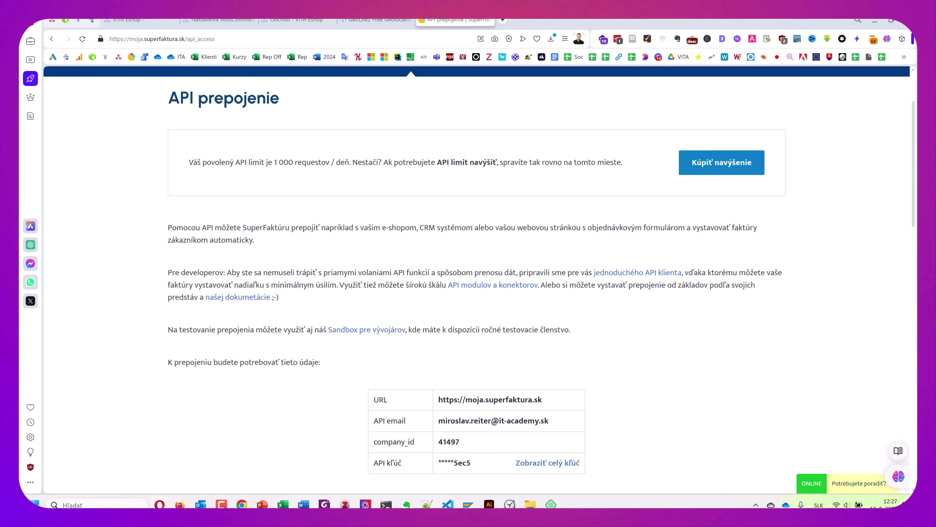
scroll(335, 259, "up", 2)
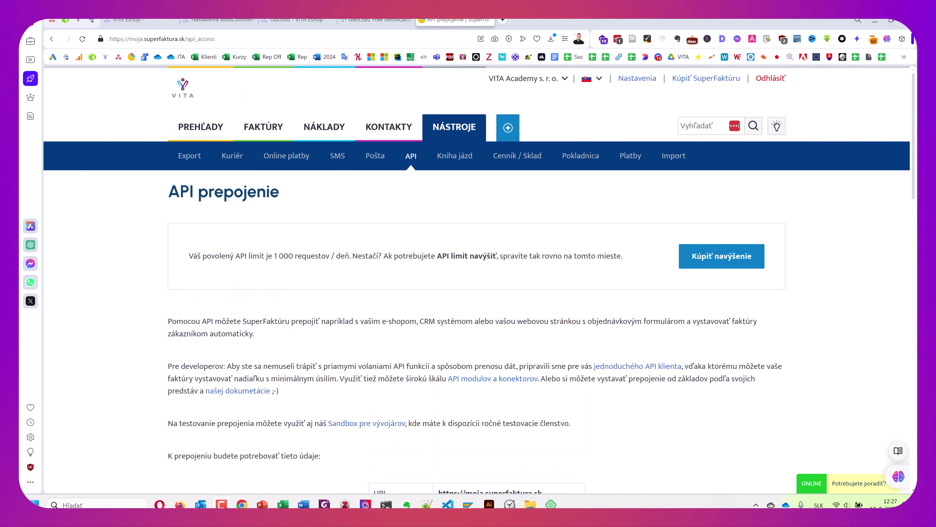
scroll(335, 260, "down", 8)
scroll(323, 260, "down", 1)
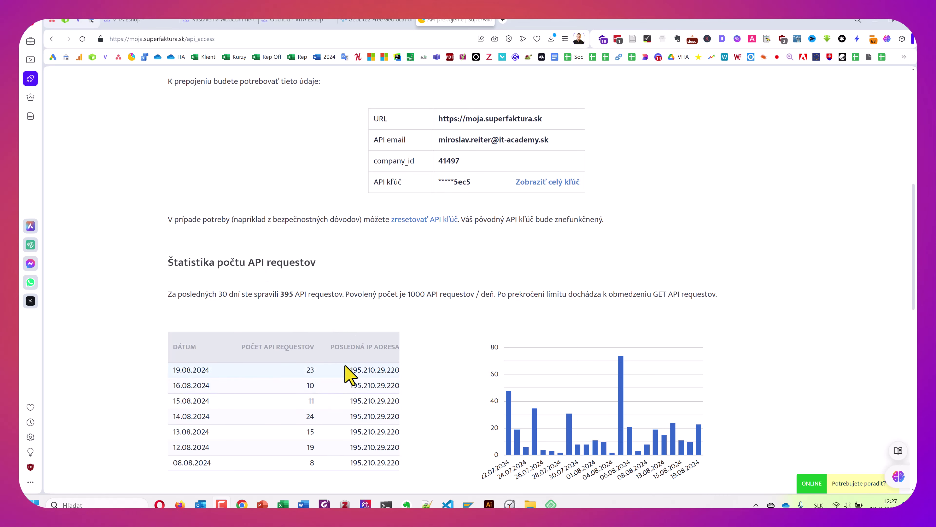
scroll(360, 387, "down", 1)
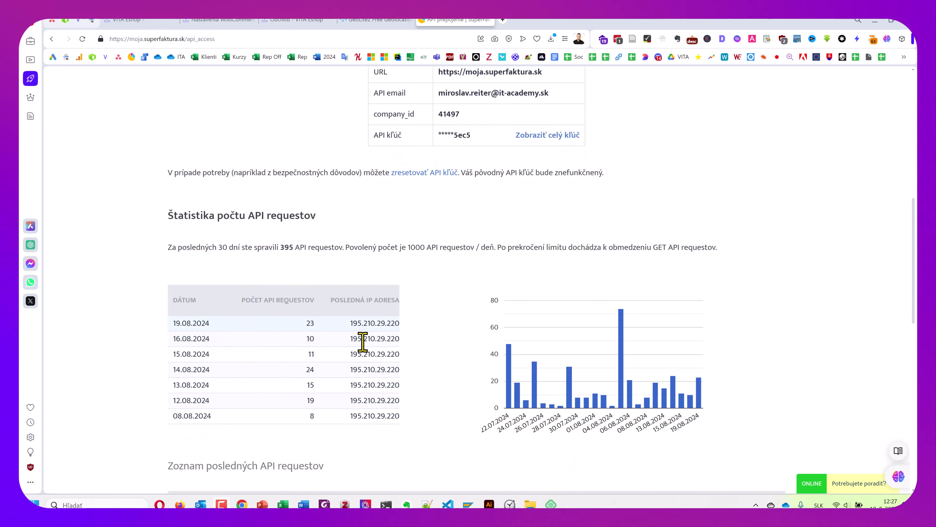
scroll(314, 350, "down", 4)
scroll(316, 335, "down", 3)
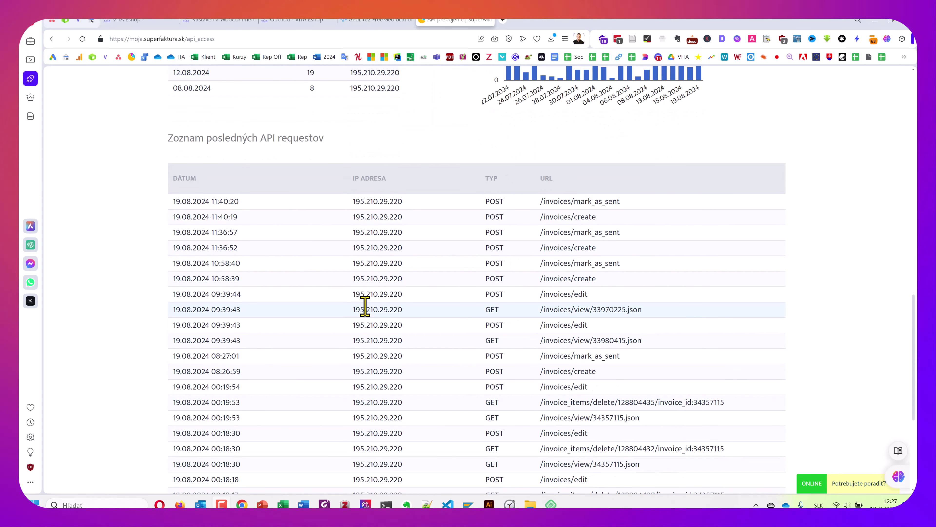
scroll(383, 295, "down", 2)
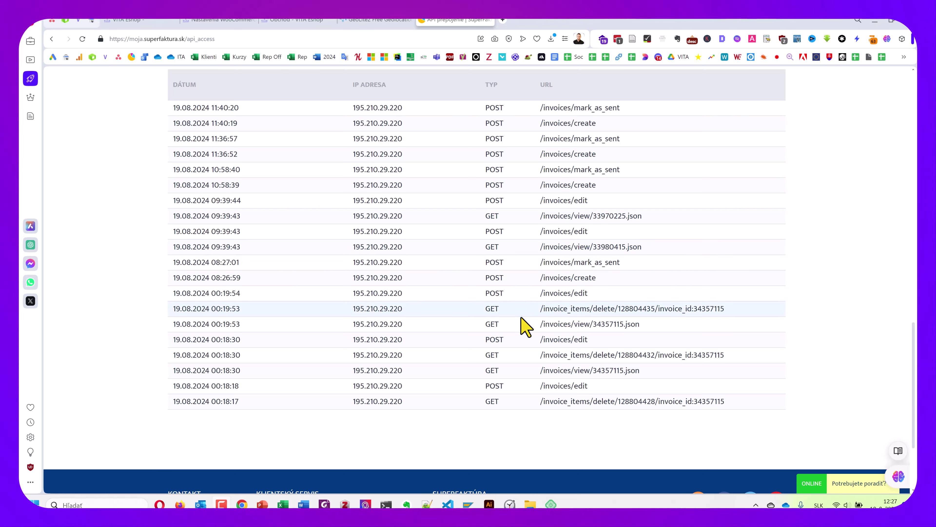
scroll(502, 232, "up", 15)
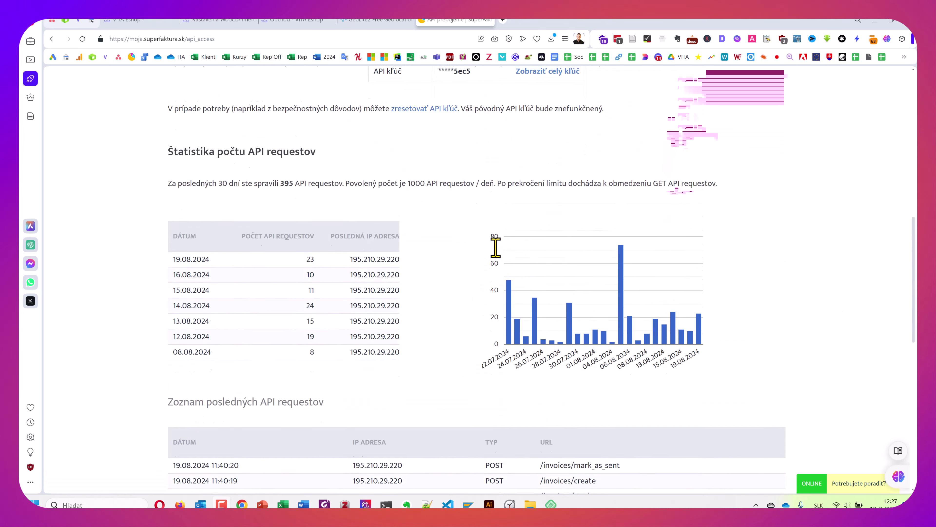
scroll(500, 265, "up", 3)
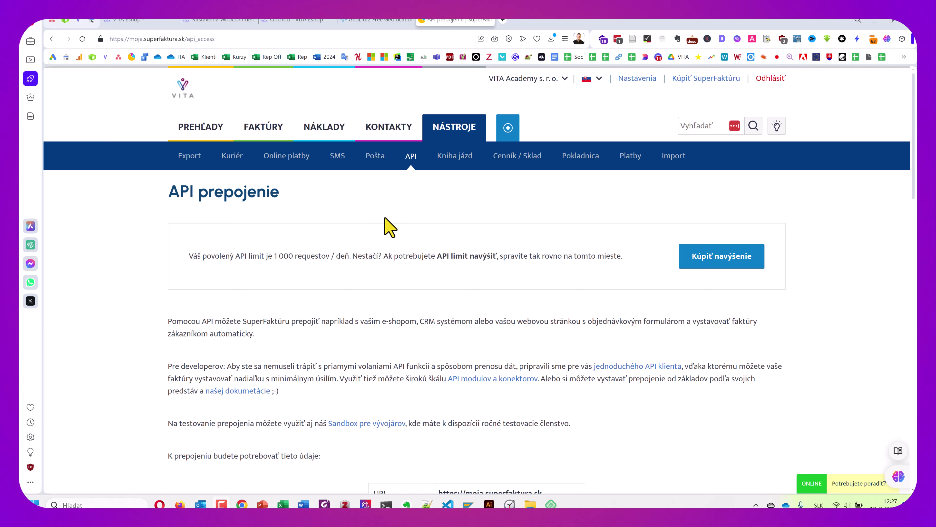
Open the superfaktura.sk homepage in a new private browsing window.
left_click(182, 38)
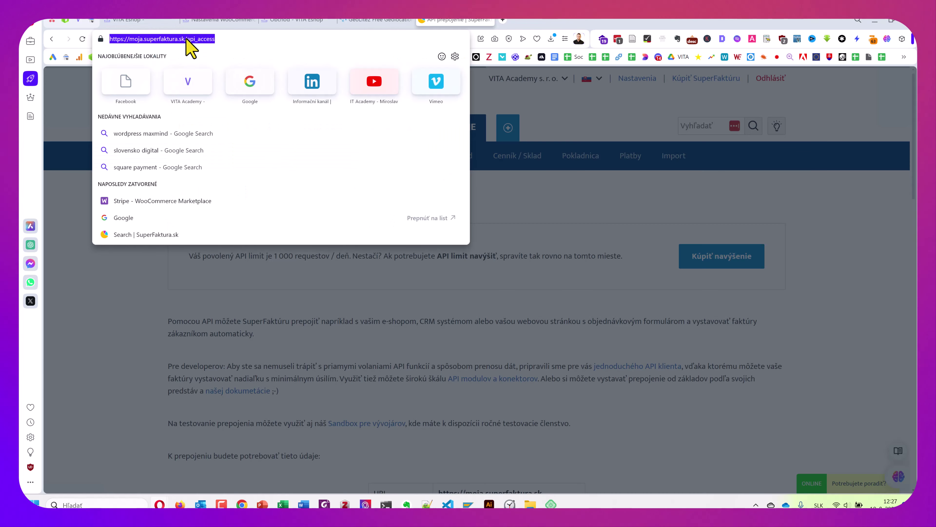
left_click_drag(186, 38, 144, 38)
key("Escape")
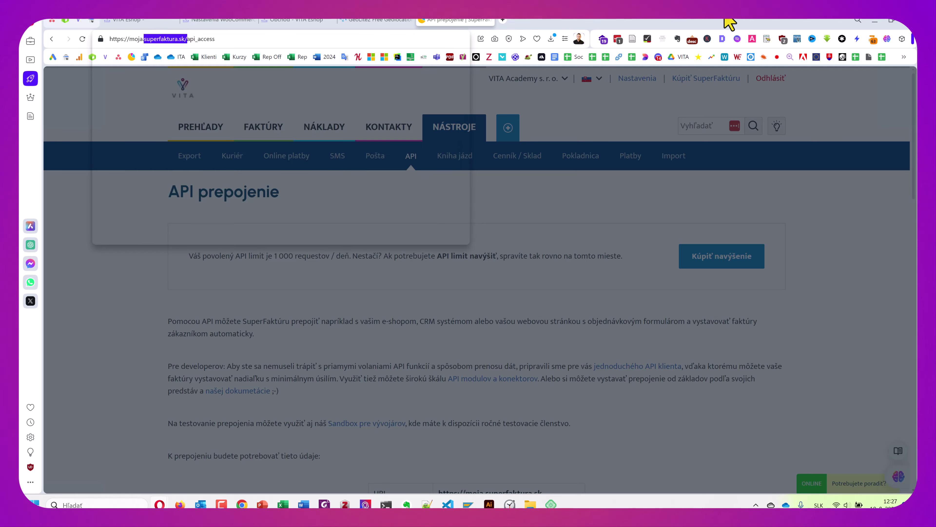
key("ctrl+c")
key("ctrl+shift+n")
key("ctrl+v")
key("Return")
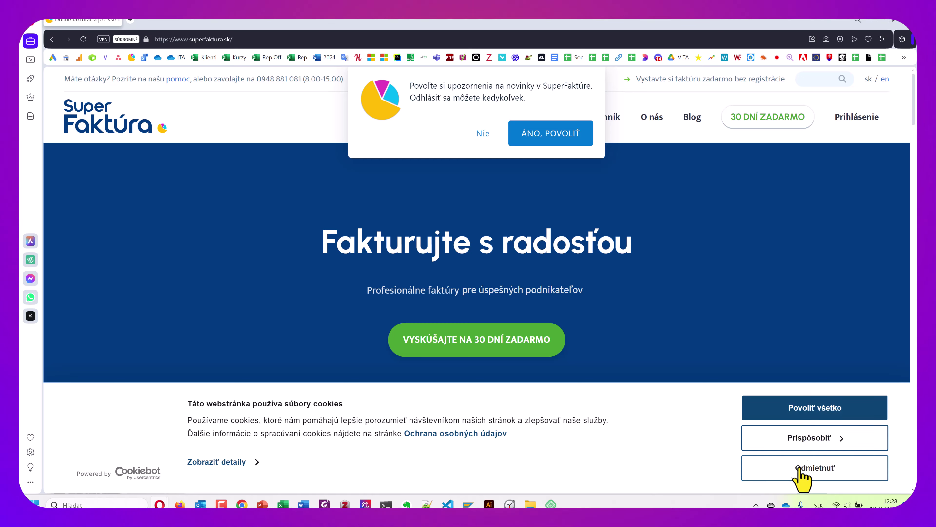
Decline cookies, dismiss the notification prompt and open the Cenník pricing page.
left_click(798, 468)
left_click(483, 133)
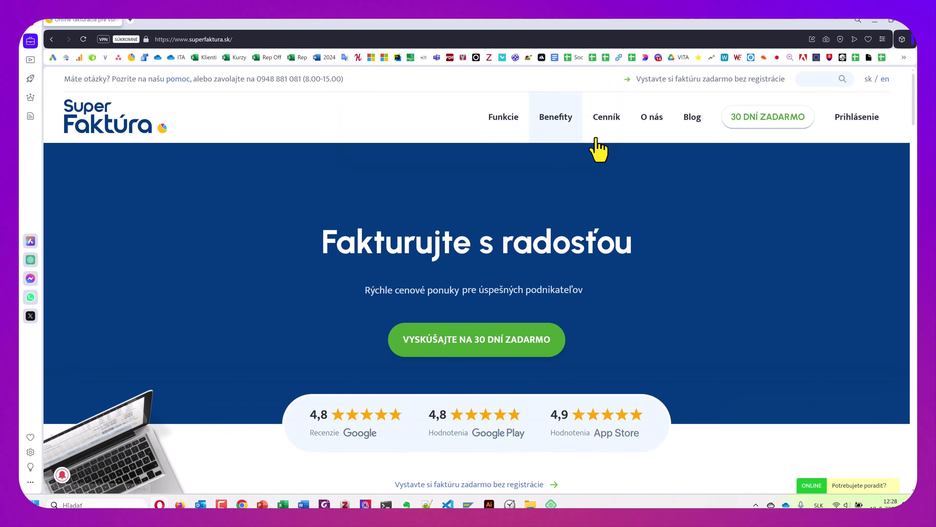
left_click(612, 122)
Scroll through the yearly plans priced from 4,99 to 16,99 €/month.
scroll(642, 253, "down", 5)
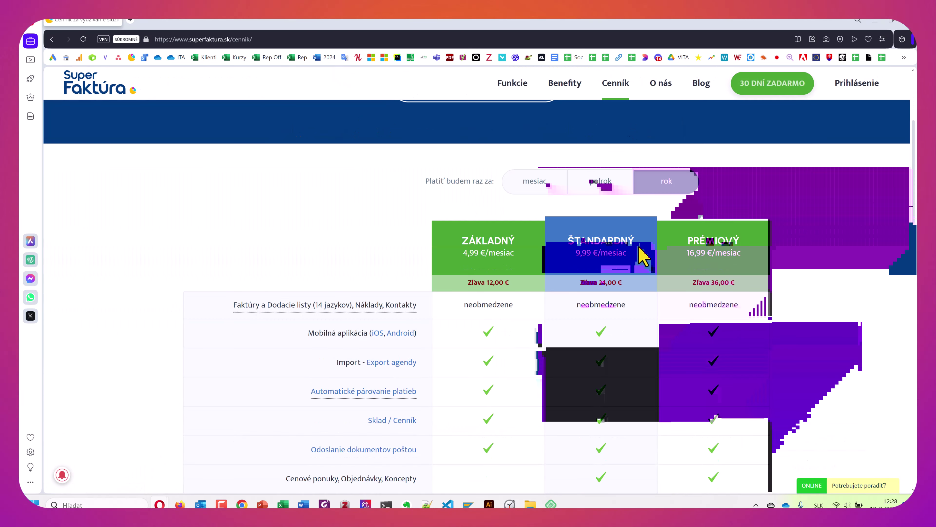
scroll(669, 303, "down", 6)
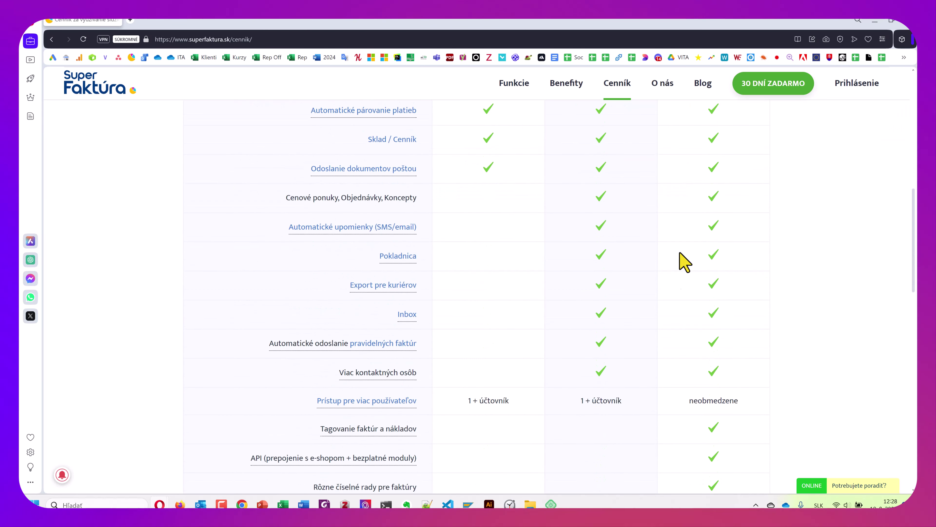
scroll(714, 223, "down", 3)
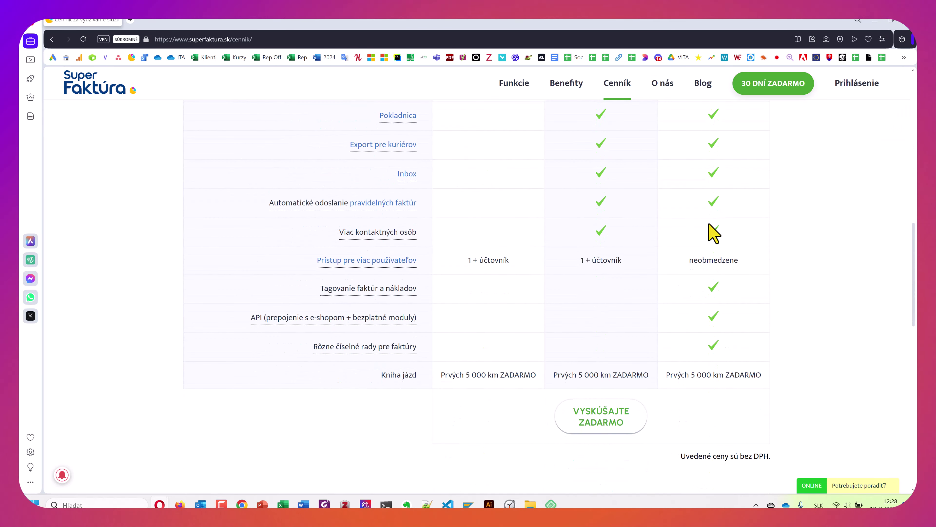
scroll(713, 256, "down", 7)
scroll(715, 257, "up", 6)
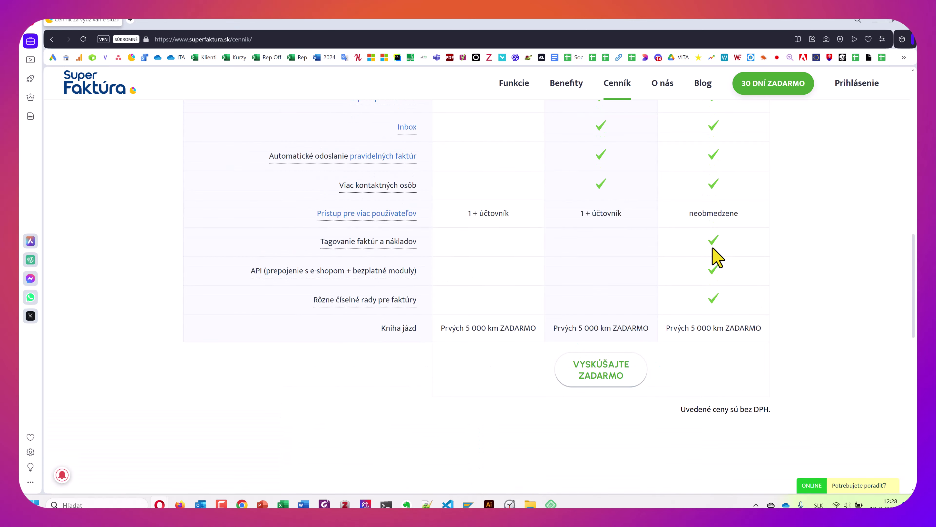
scroll(717, 257, "up", 5)
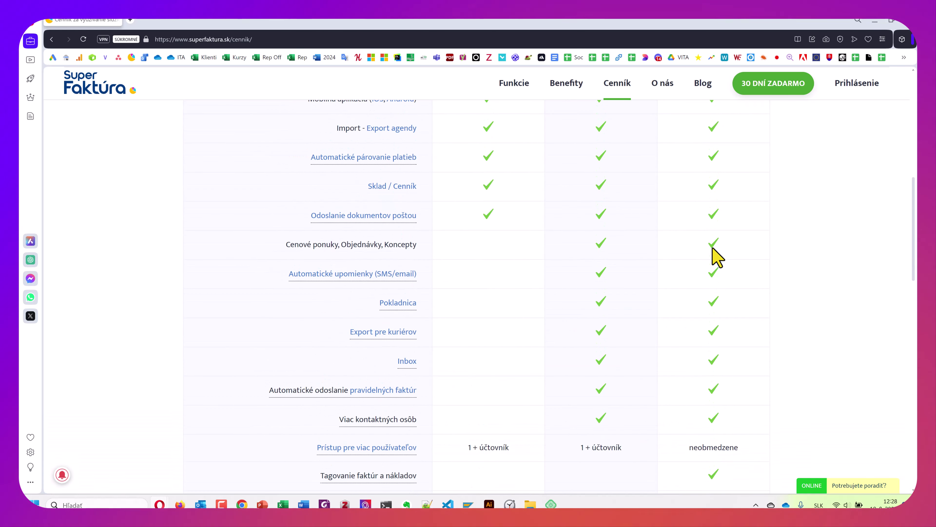
scroll(718, 257, "up", 3)
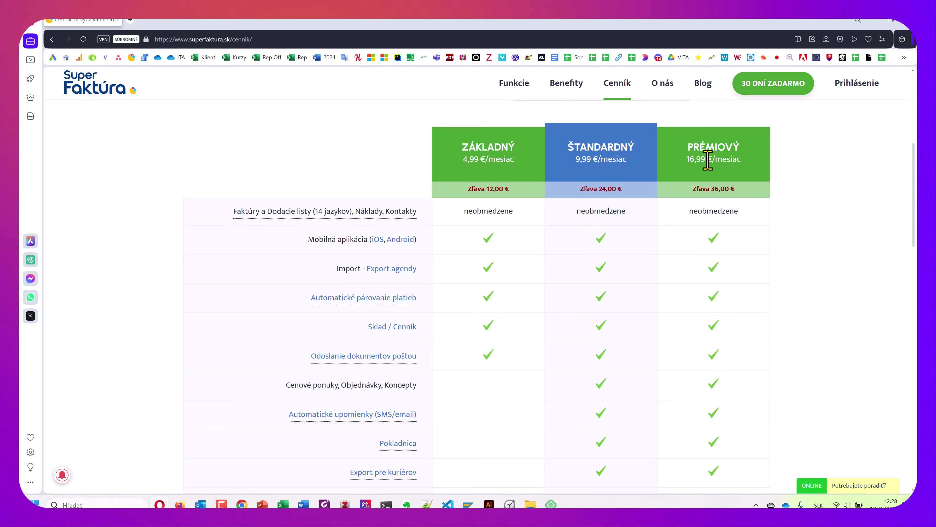
scroll(706, 263, "down", 5)
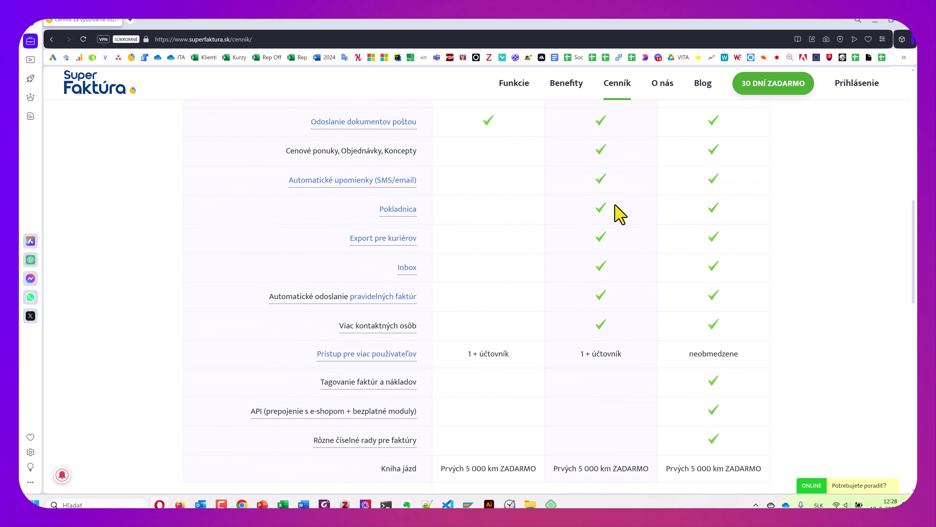
scroll(620, 214, "down", 1)
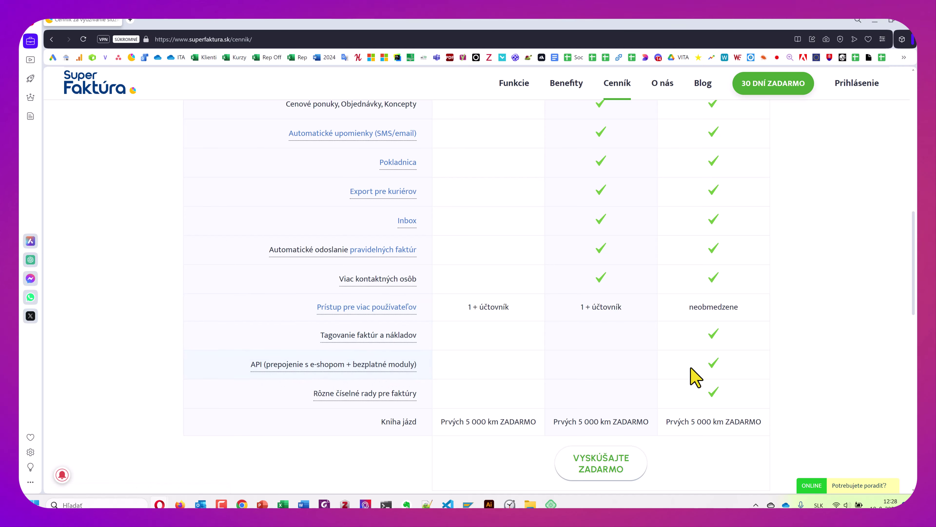
scroll(730, 386, "up", 10)
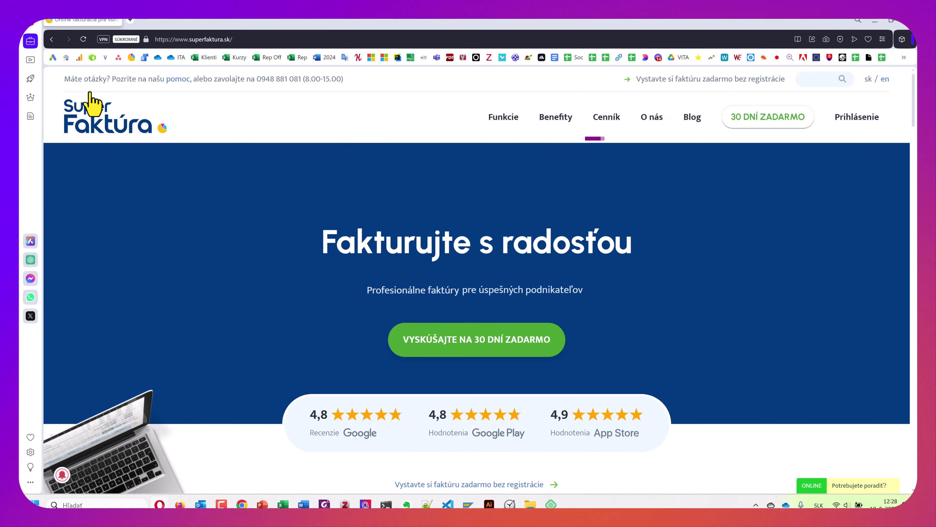
Open the free invoice form and set IT Academy s. r. o. as the supplier.
scroll(560, 221, "down", 5)
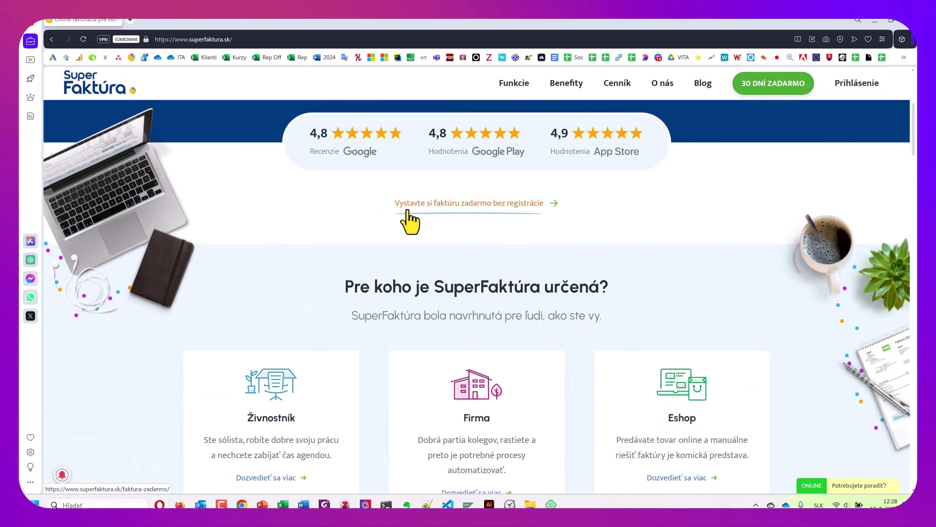
left_click(425, 213)
scroll(553, 260, "down", 4)
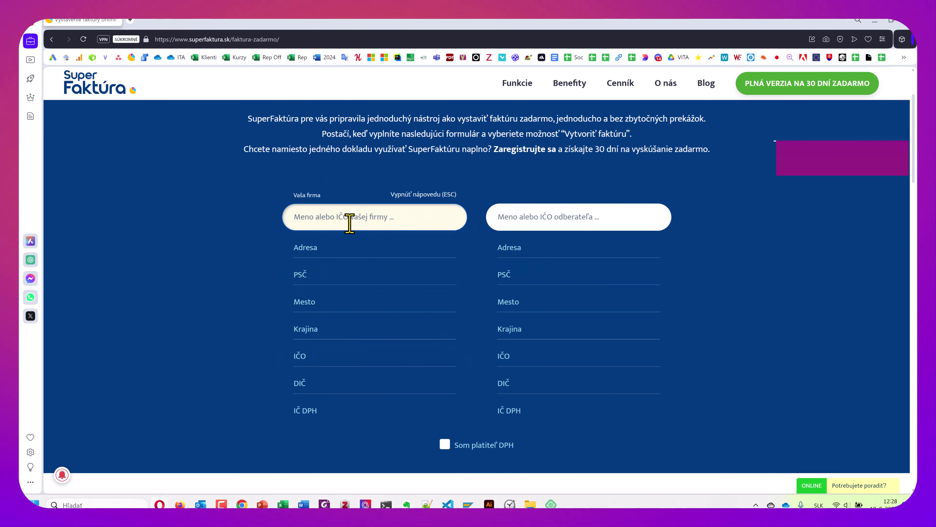
type("IT A")
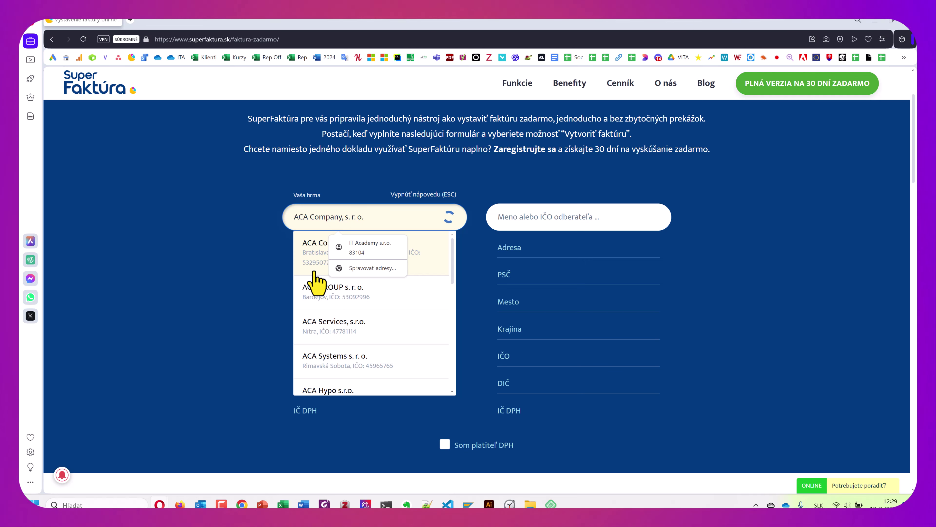
left_click(313, 255)
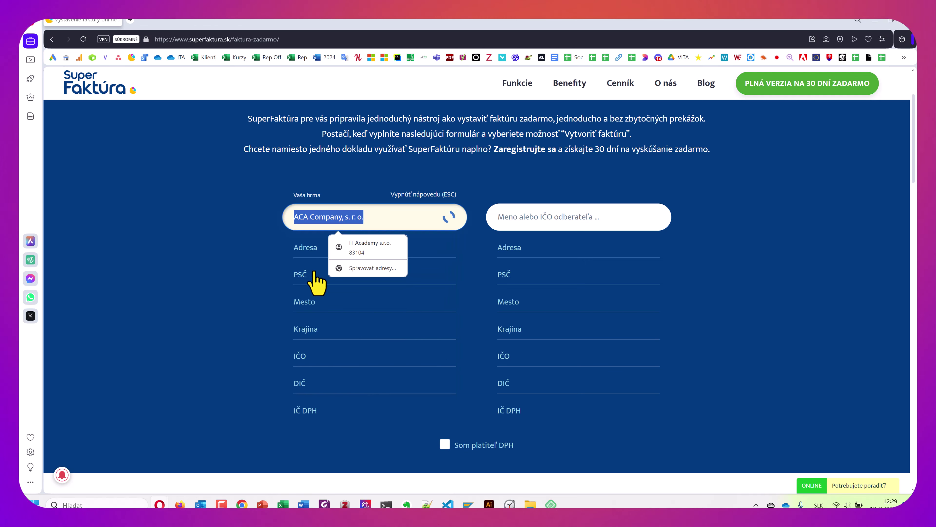
Choose VITA Academy s. r. o. as the customer and review the auto-filled details.
left_click(550, 222)
type("VIT")
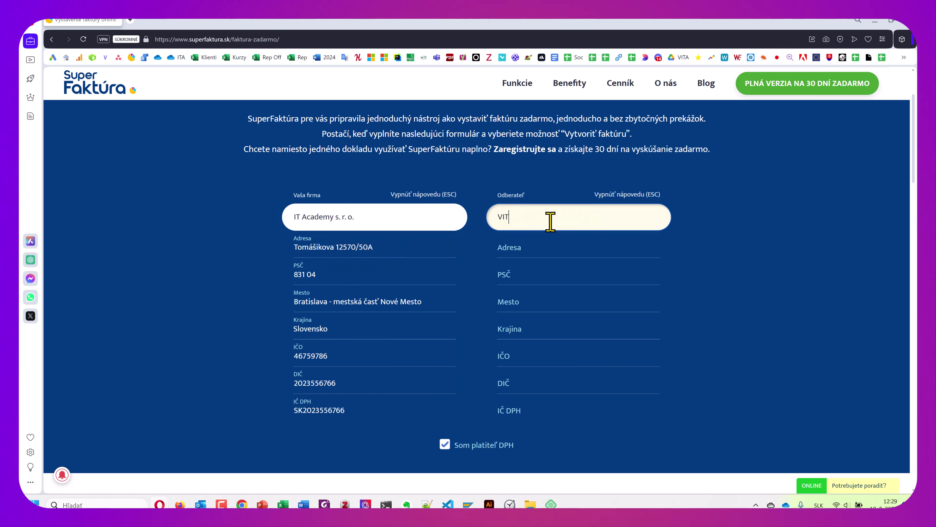
type("A Academy s. r. o.")
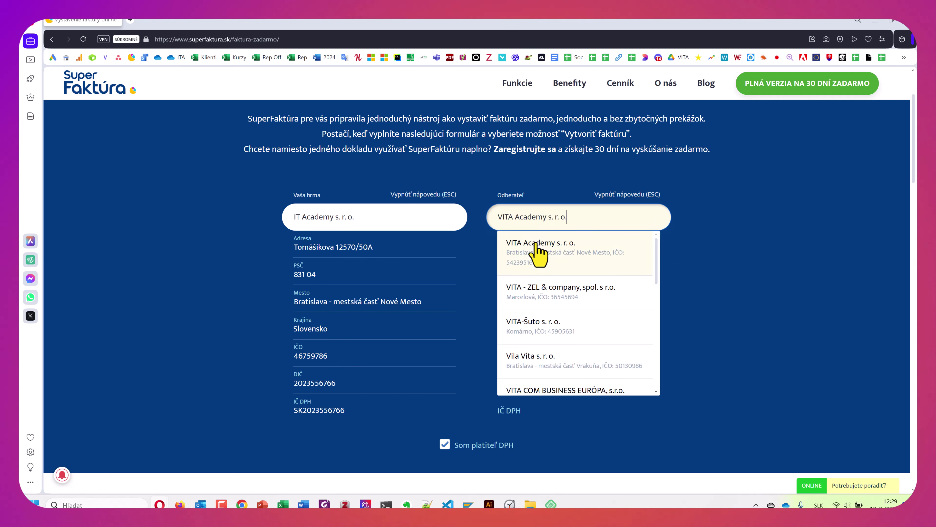
left_click(540, 254)
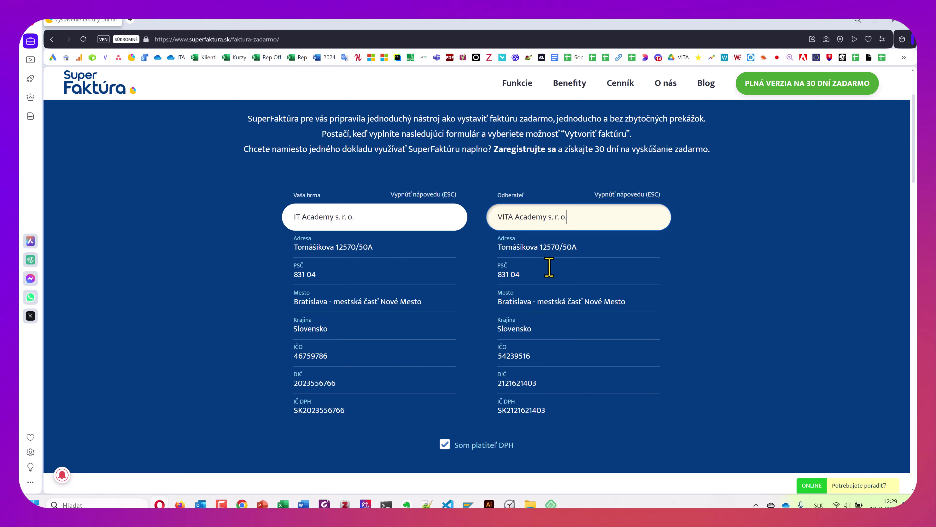
scroll(439, 328, "down", 3)
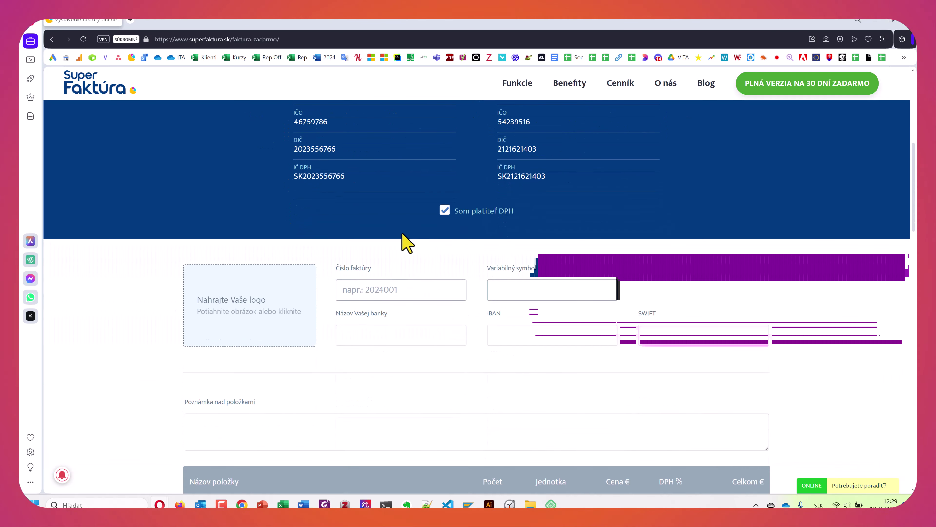
scroll(136, 335, "down", 2)
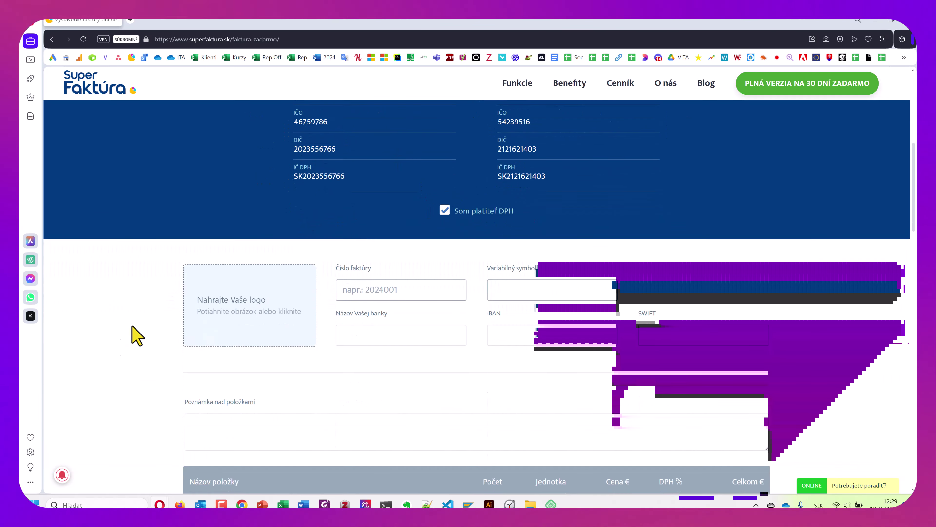
scroll(461, 286, "down", 3)
scroll(462, 285, "up", 8)
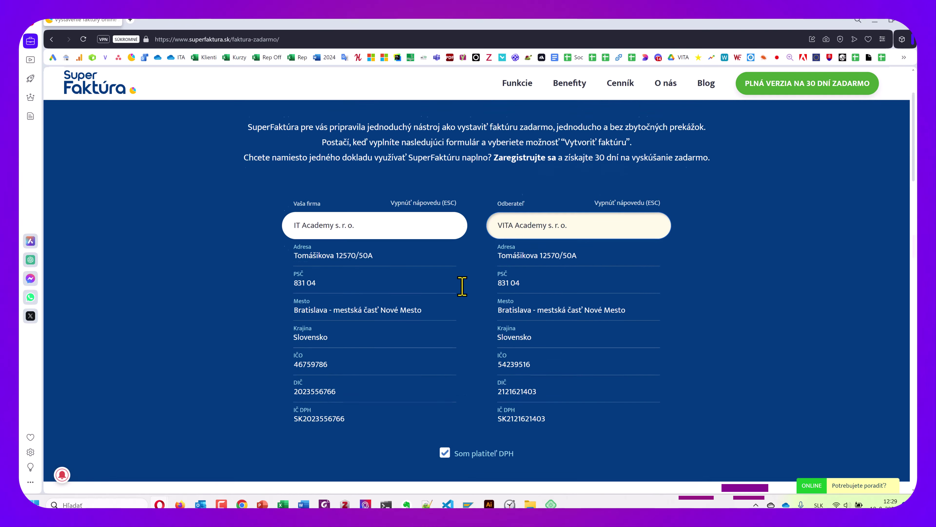
Open Cenník and scroll through the plan feature comparison table.
left_click(623, 87)
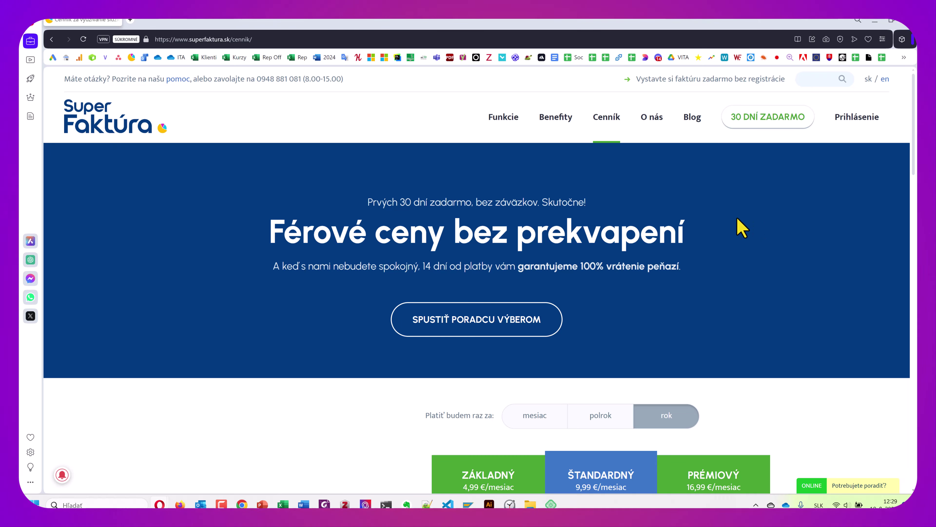
scroll(736, 231, "down", 5)
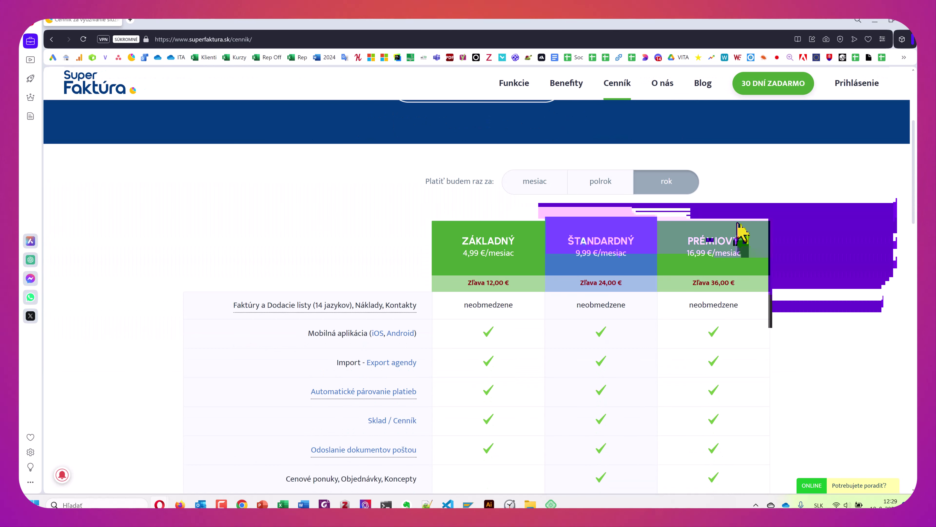
scroll(742, 232, "down", 3)
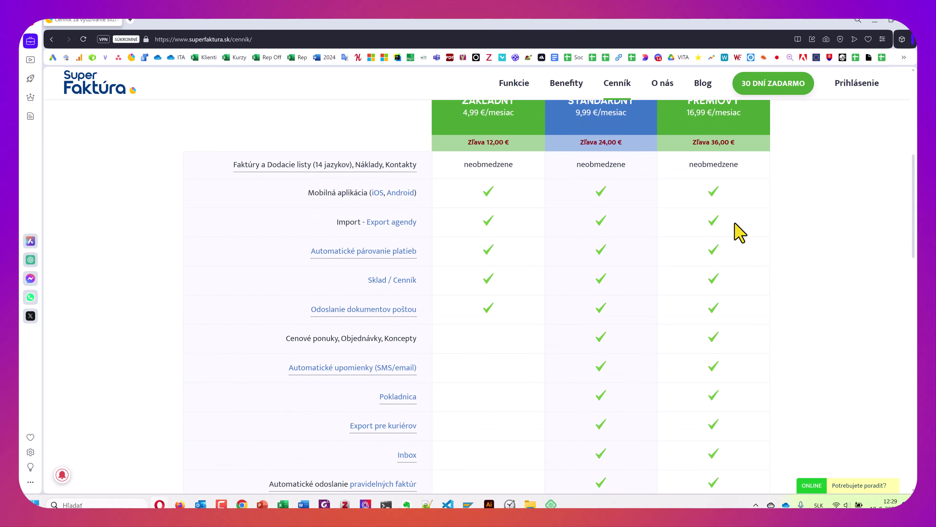
scroll(734, 224, "up", 1)
scroll(695, 209, "down", 5)
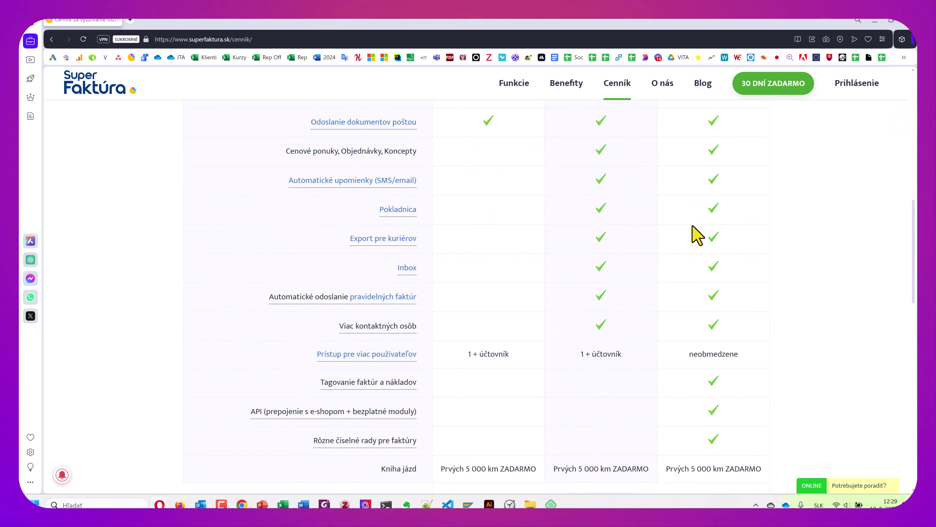
scroll(696, 235, "down", 4)
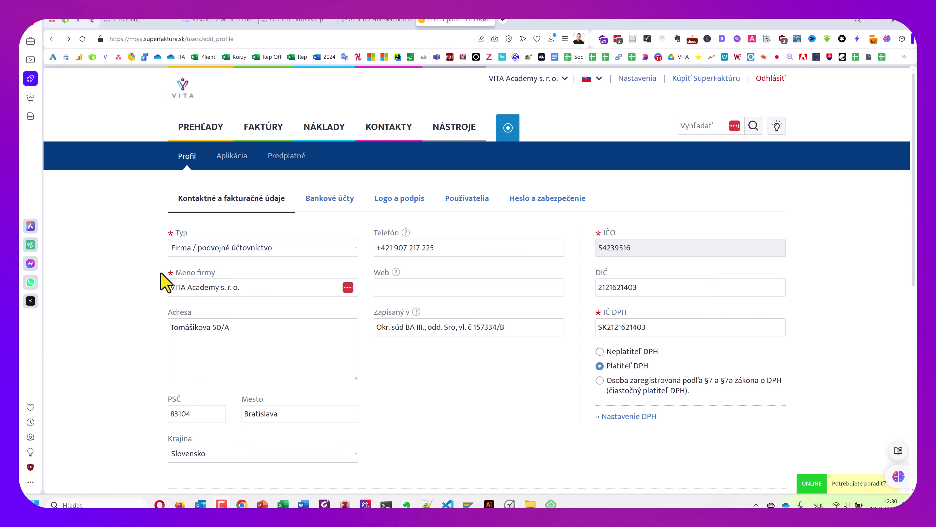
Review Aplikácia basic settings: 7-day due date, bank transfer, KS 0308, pay by square.
left_click(224, 162)
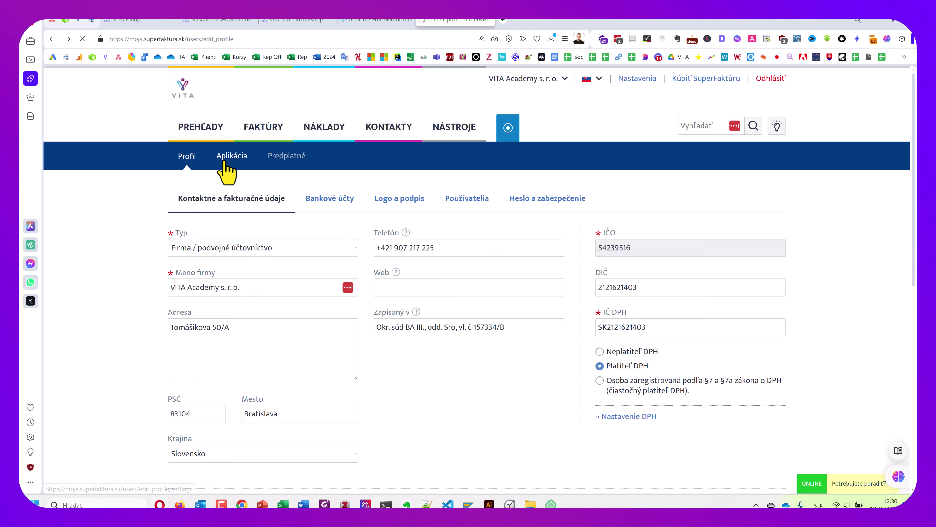
scroll(258, 177, "down", 1)
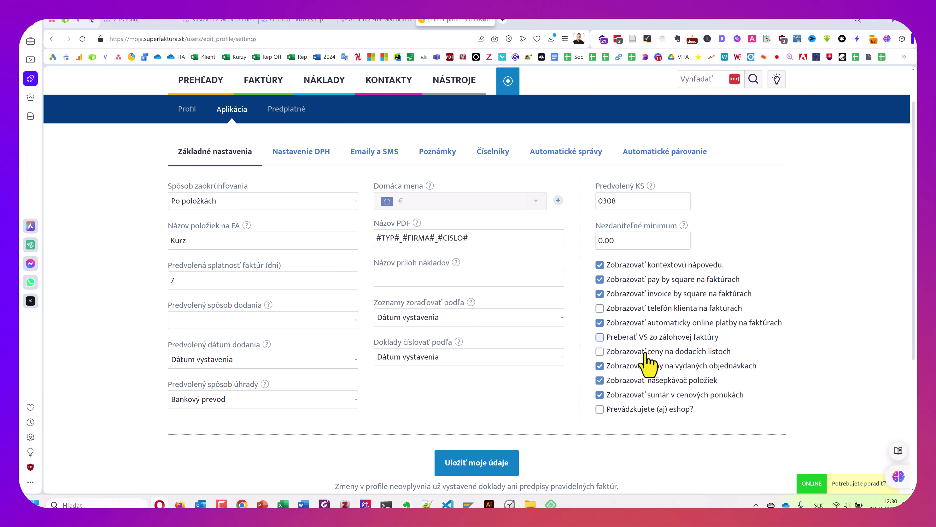
scroll(650, 308, "up", 1)
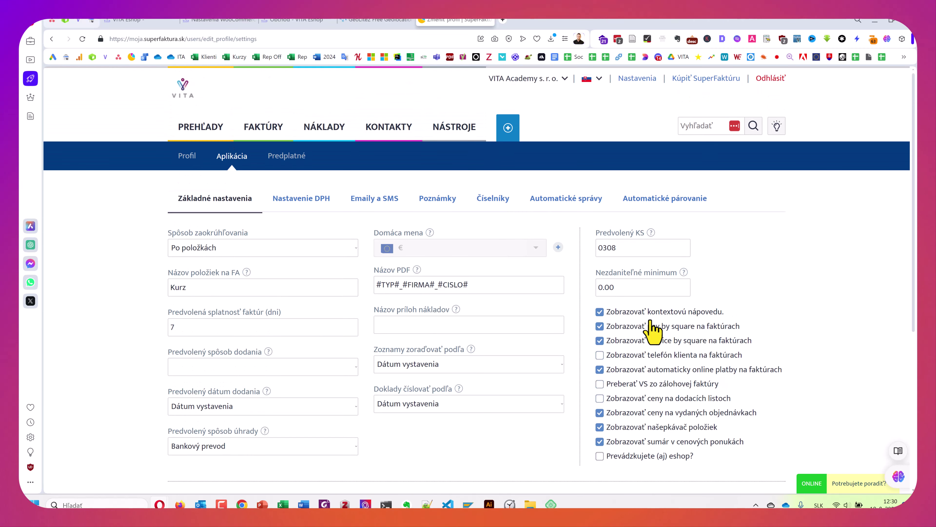
Read the default invoice note in Poznámky, then return via Základné nastavenia to Profil.
left_click(446, 204)
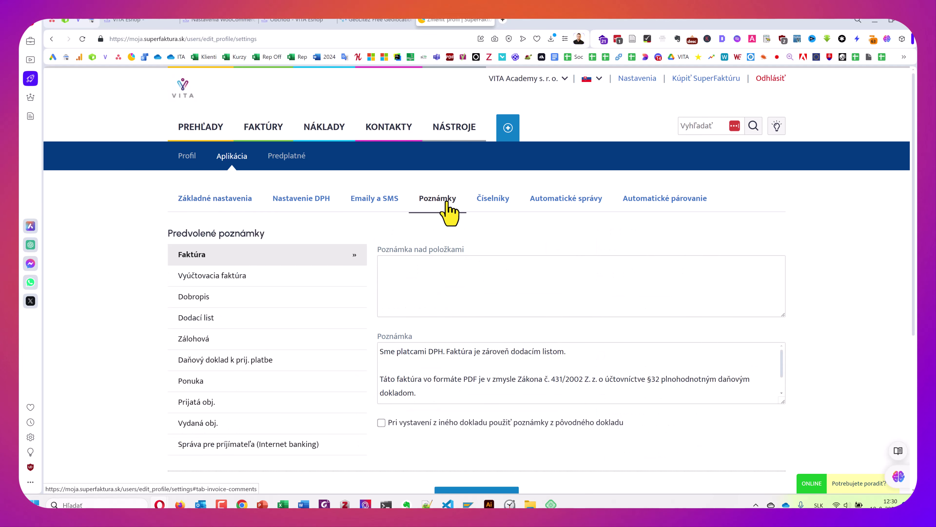
scroll(446, 203, "down", 1)
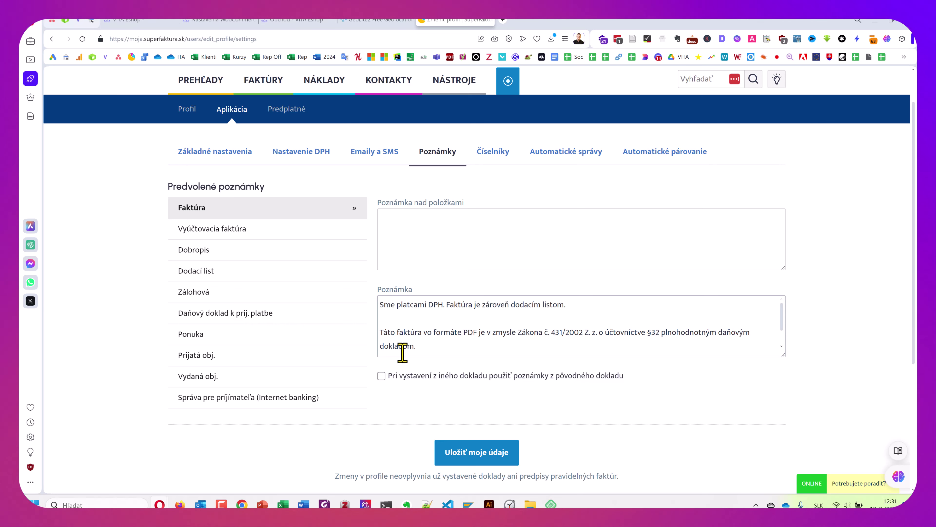
left_click(782, 315)
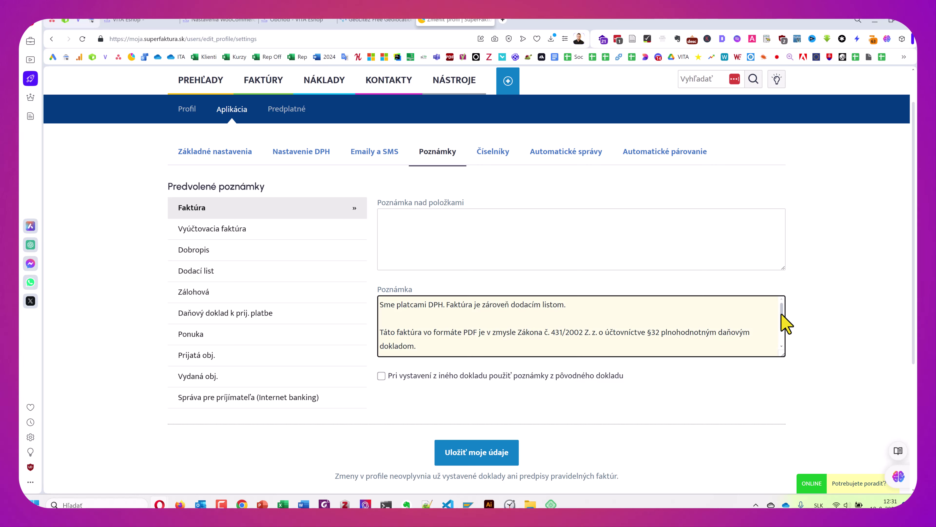
left_click_drag(781, 315, 782, 336)
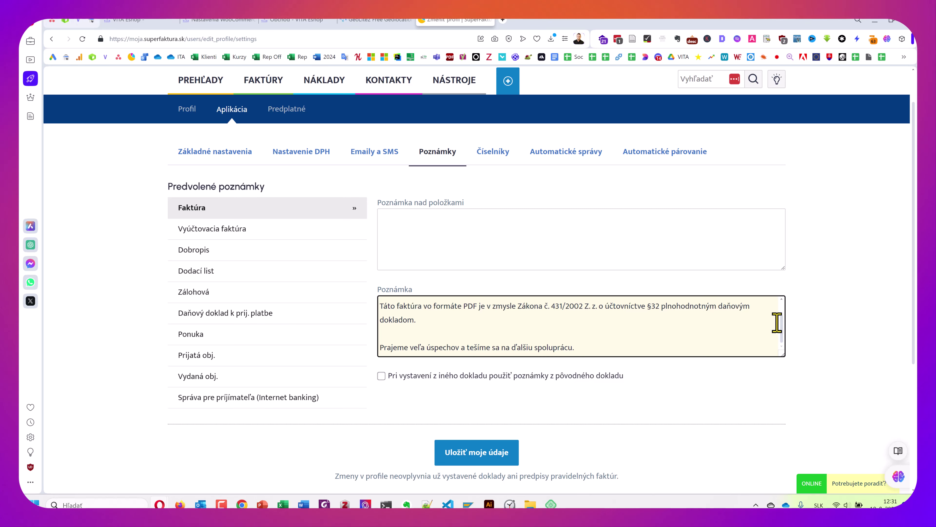
left_click(228, 164)
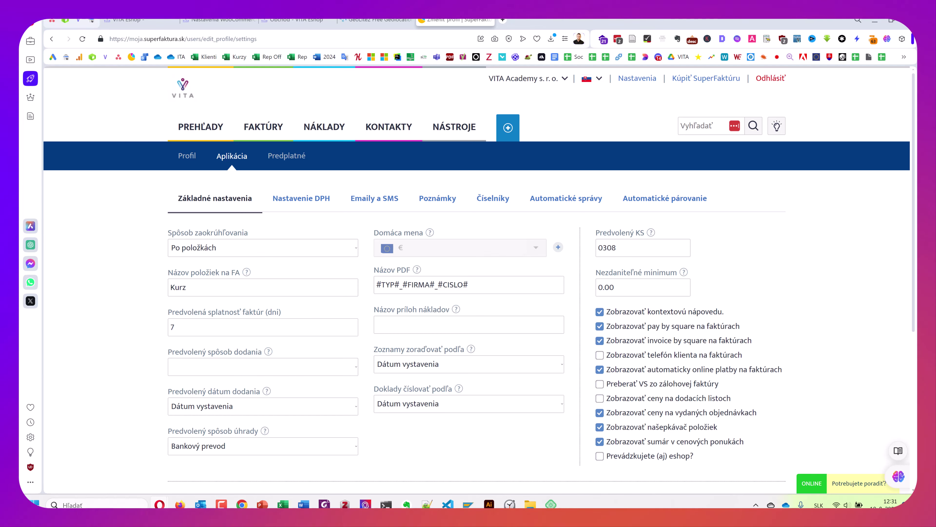
left_click(637, 77)
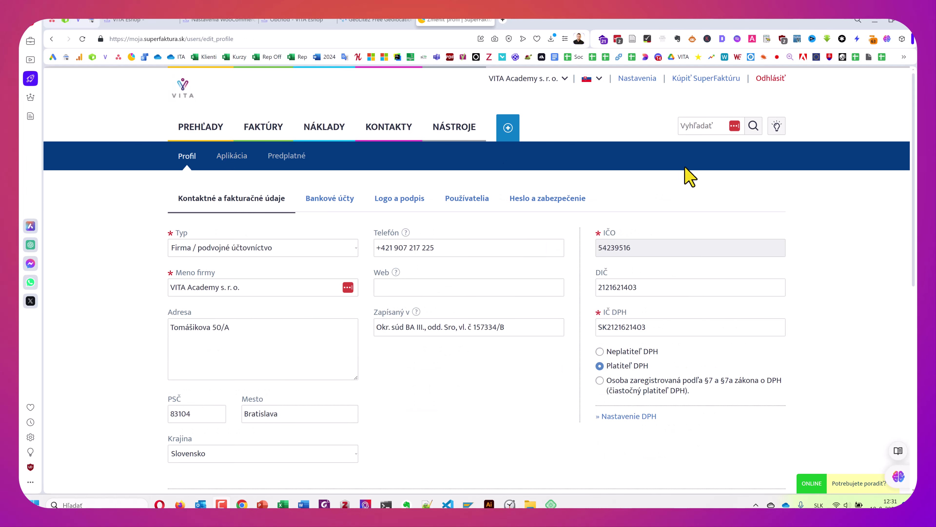